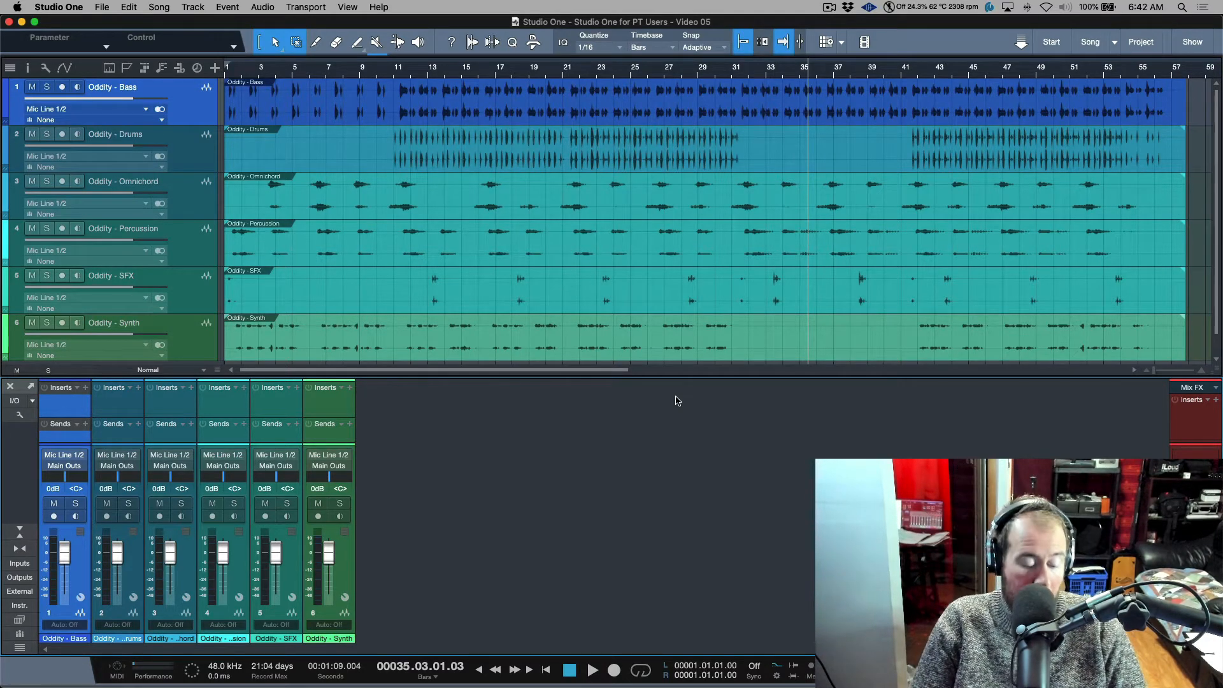
# Step: Switch to Pro Tools and create one new stereo Aux Input track in the open session
pyautogui.press('super+Tab')
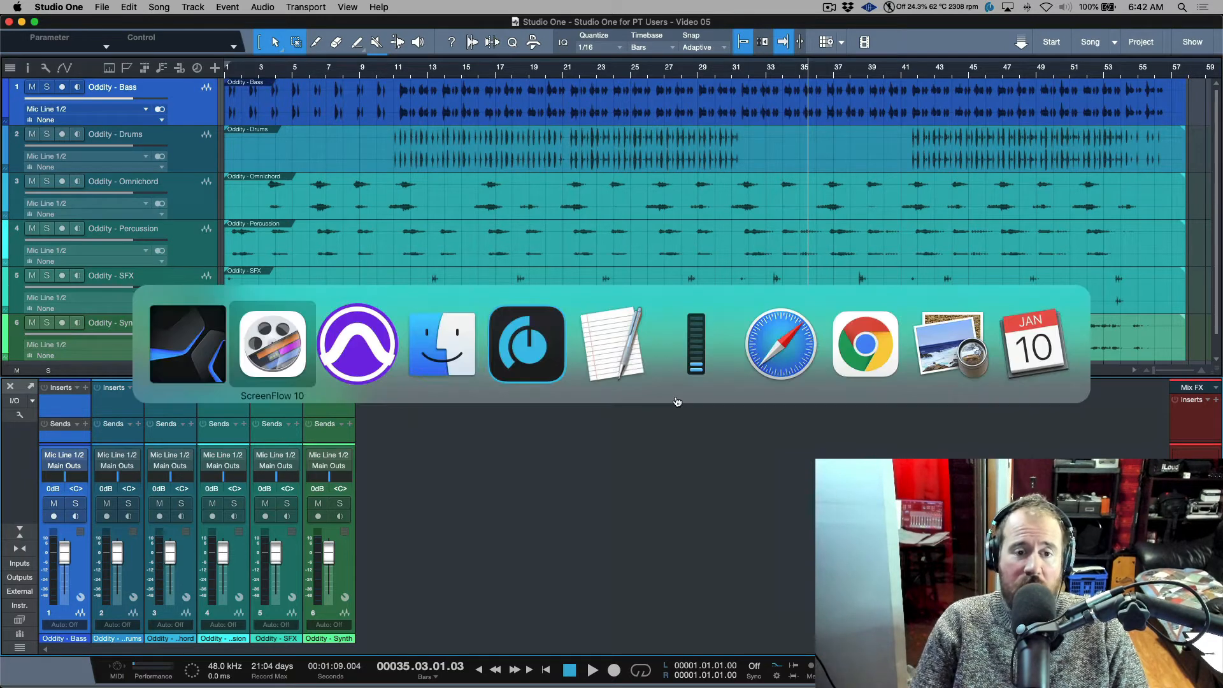
pyautogui.press('super+Tab')
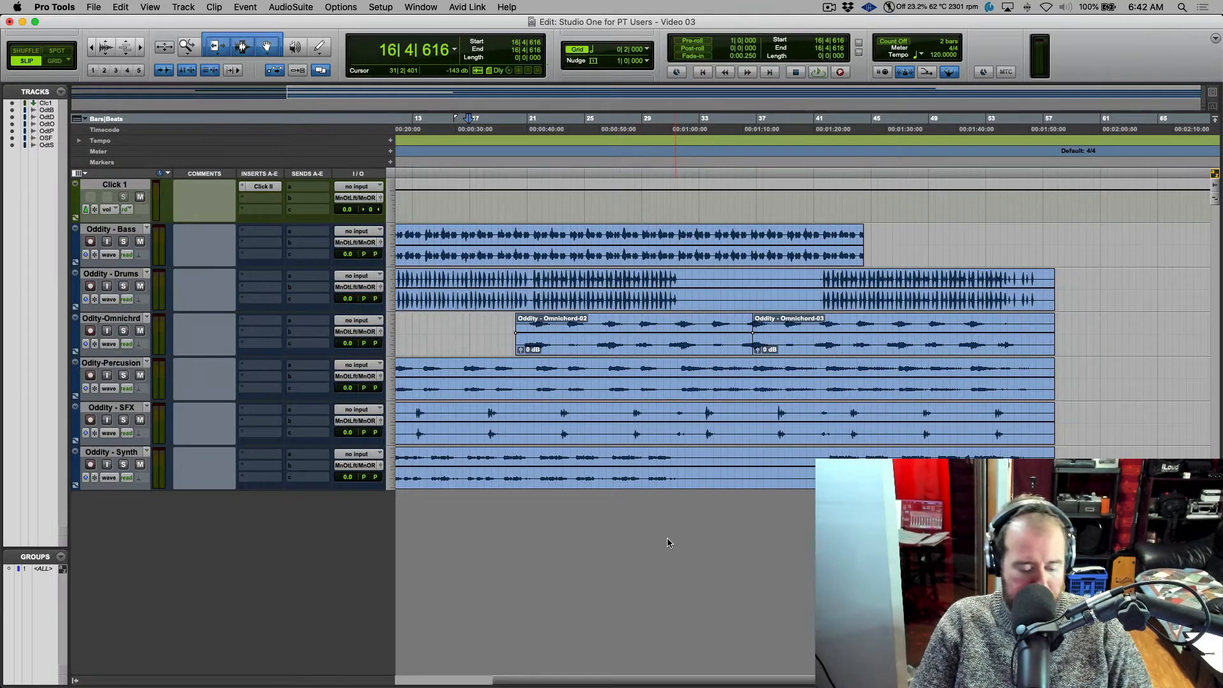
pyautogui.press('super+shift+n')
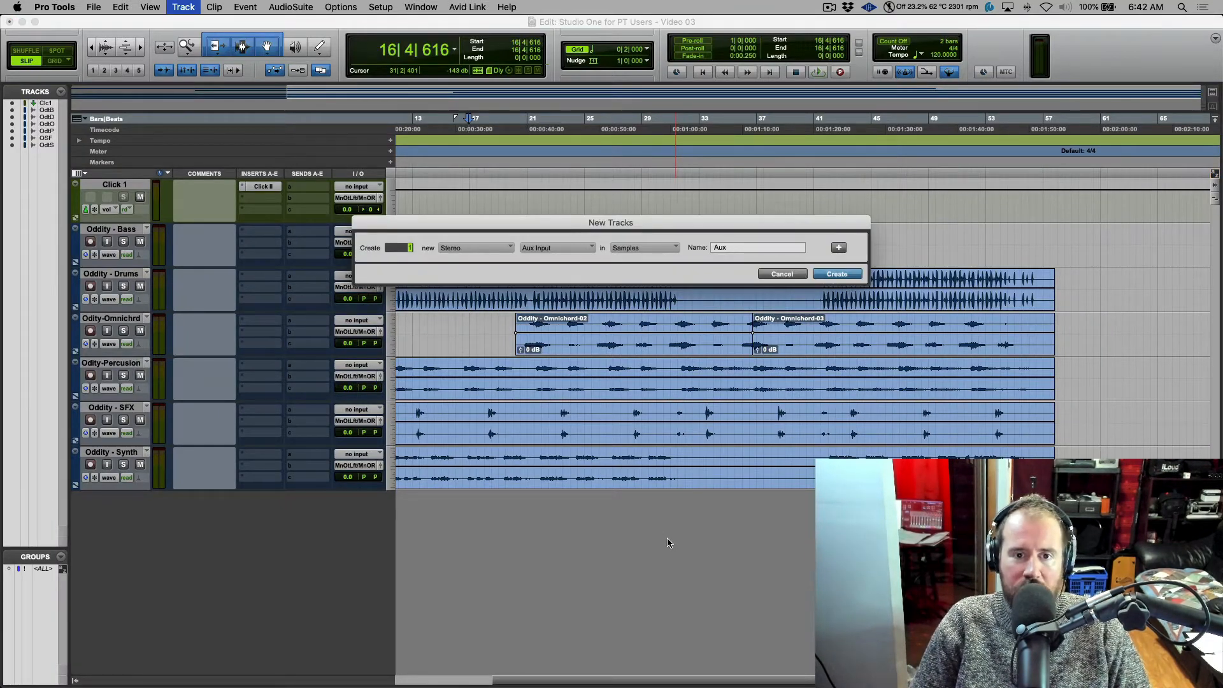
pyautogui.press('Return')
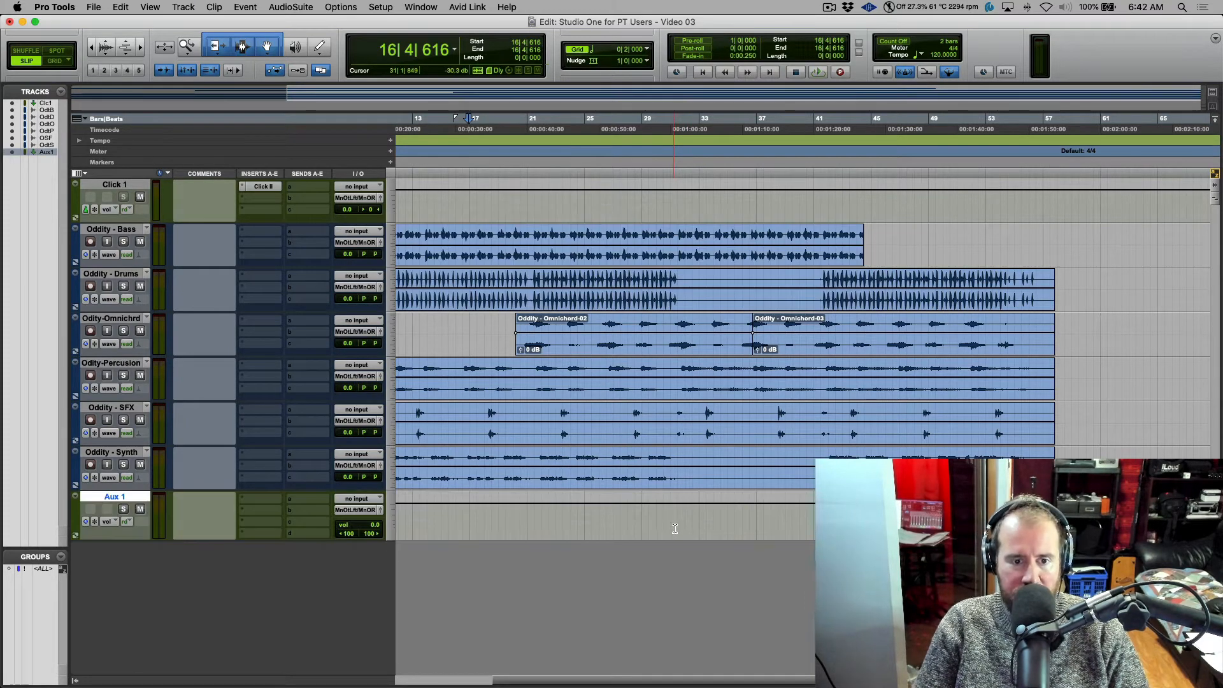
# Step: Lower Aux 1's volume automation to about -19.7 dB between about bars 23 and 34, and insert the Oxford EQ + Filters plug-in
pyautogui.click(562, 523)
pyautogui.moveTo(566, 522); pyautogui.dragTo(688, 522)
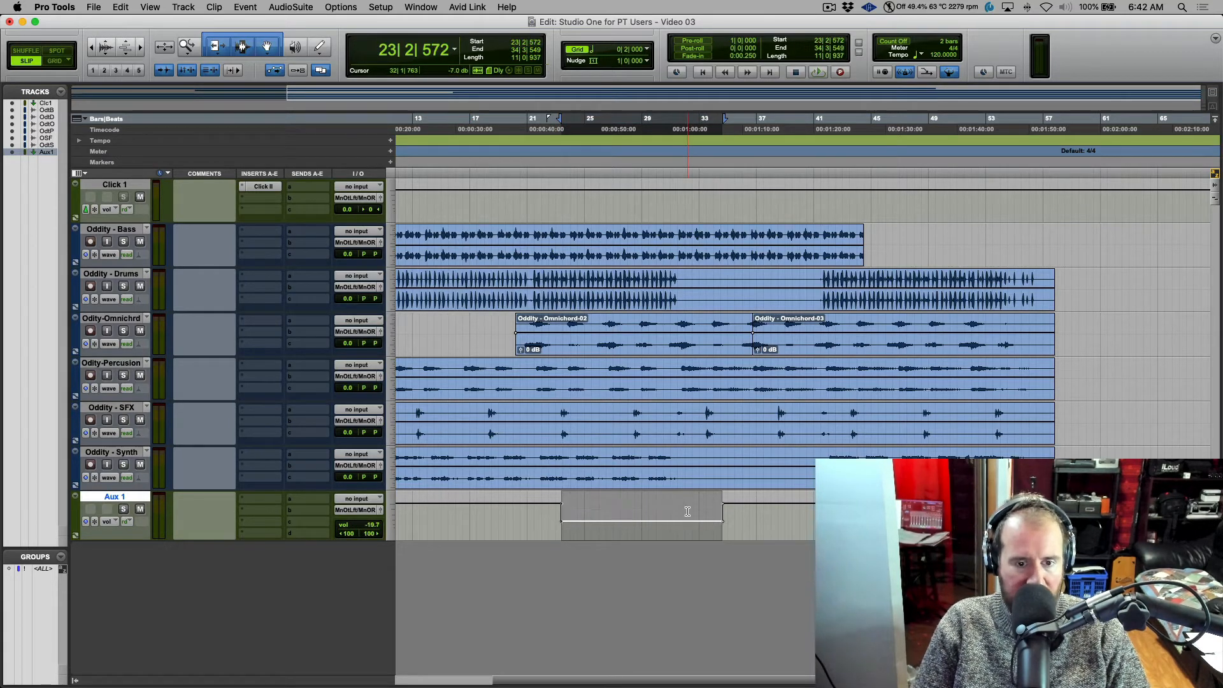
pyautogui.click(272, 503)
pyautogui.click(296, 467)
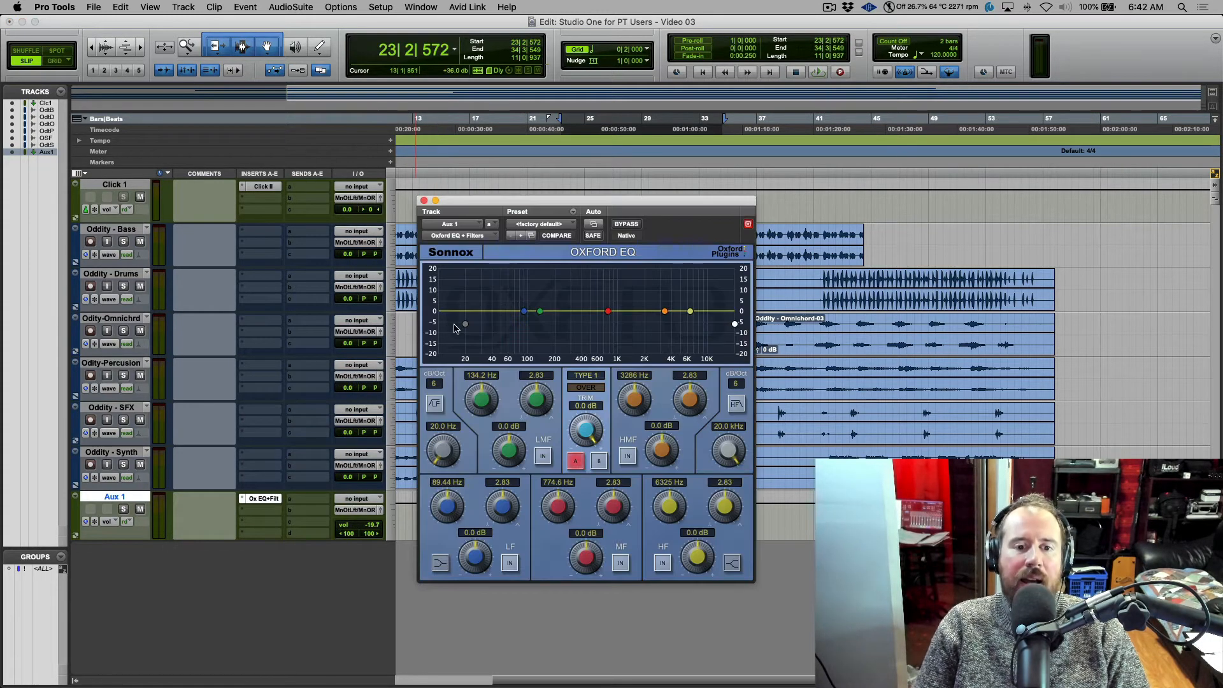
# Step: Enable automation of Master Bypass, Input Gain, LF In and LF Gain for the Oxford EQ, and close the plug-in
pyautogui.click(593, 224)
pyautogui.click(487, 170)
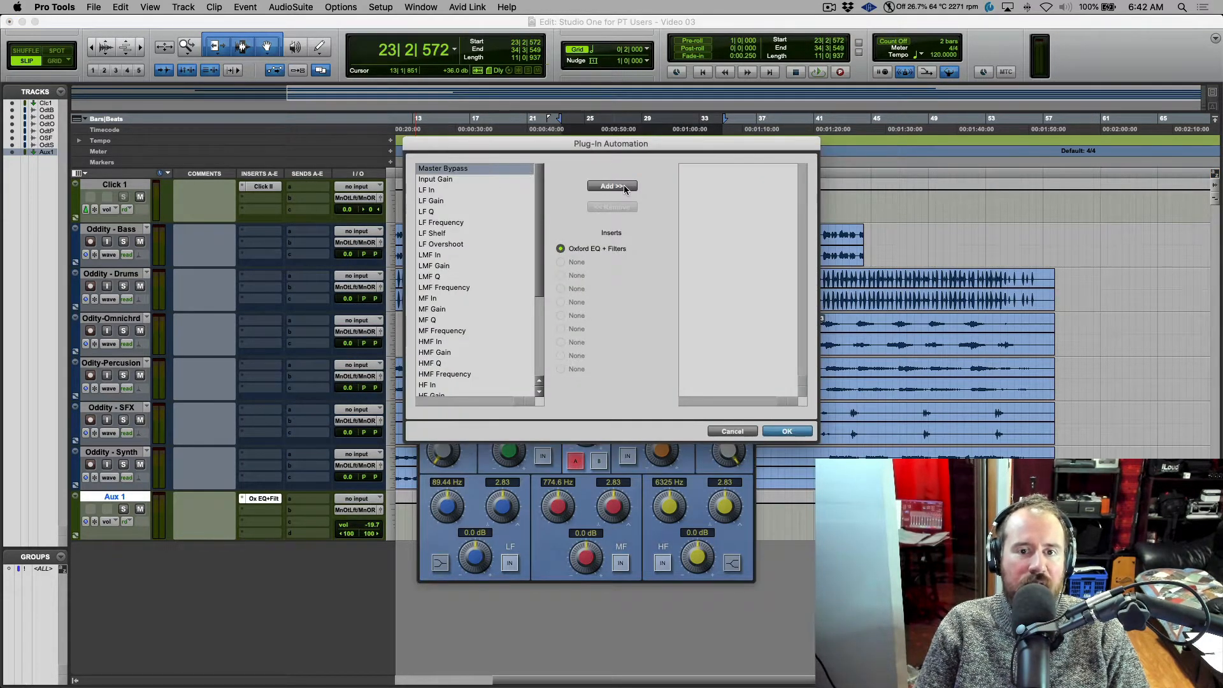
pyautogui.click(623, 185)
pyautogui.click(455, 168)
pyautogui.keyDown('shift'); pyautogui.click(459, 190); pyautogui.keyUp('shift')
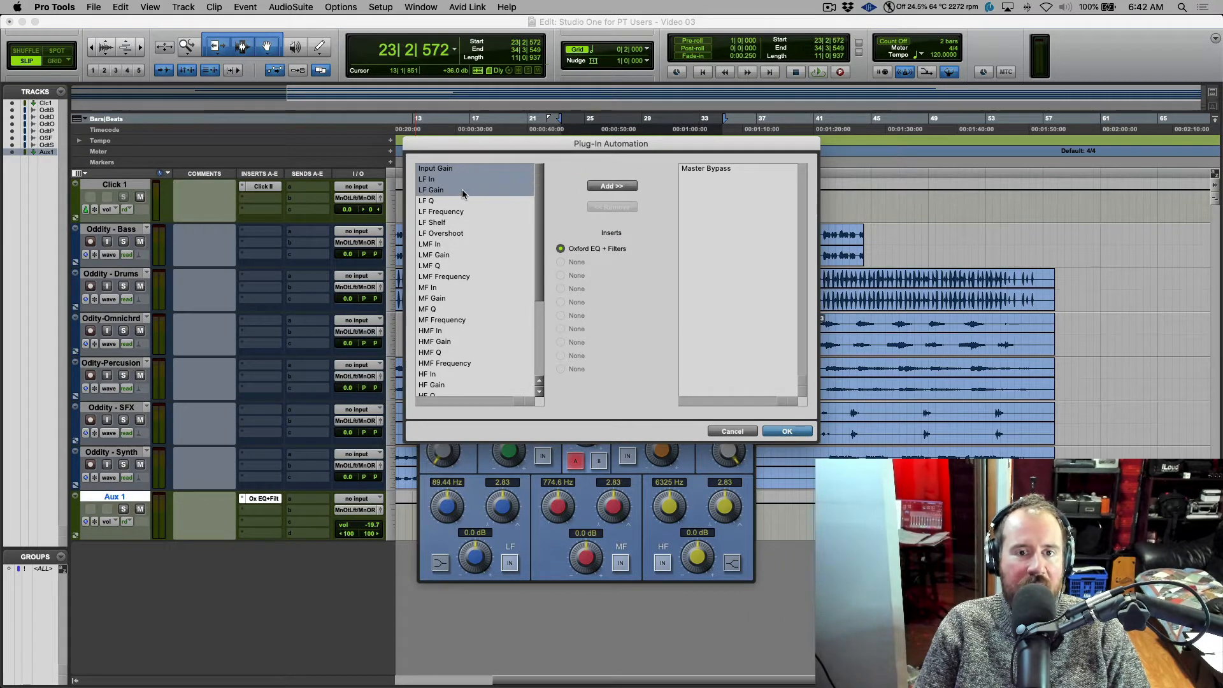
pyautogui.click(597, 189)
pyautogui.click(787, 431)
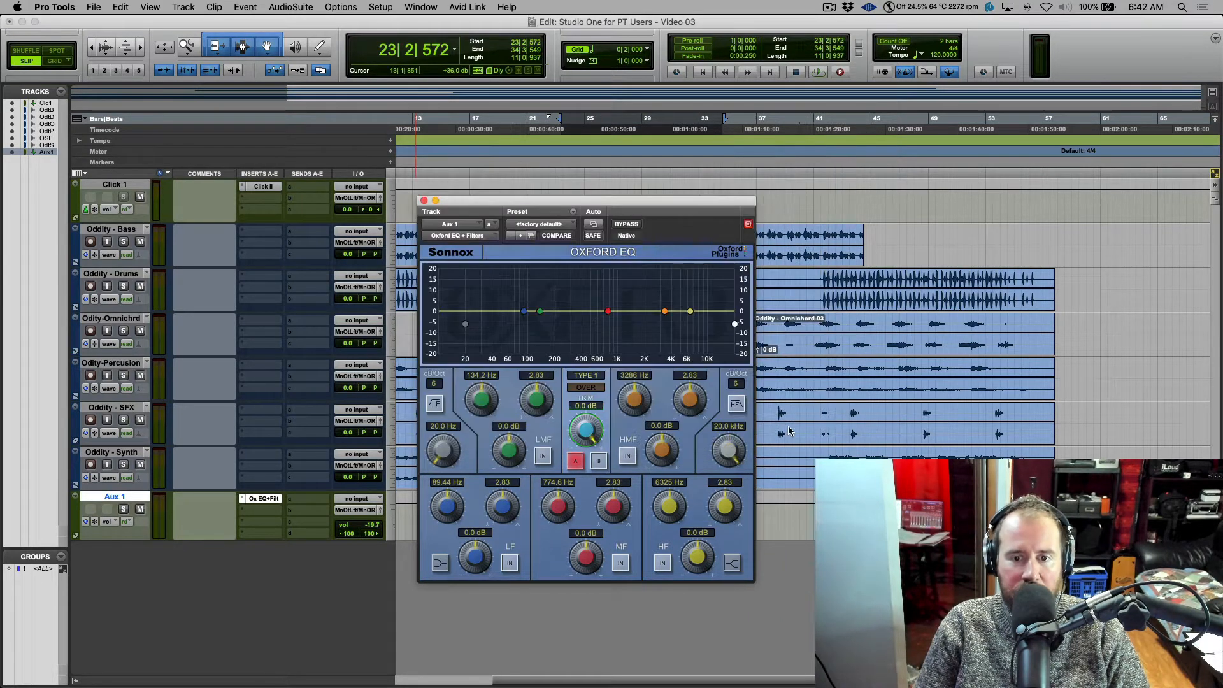
pyautogui.click(424, 201)
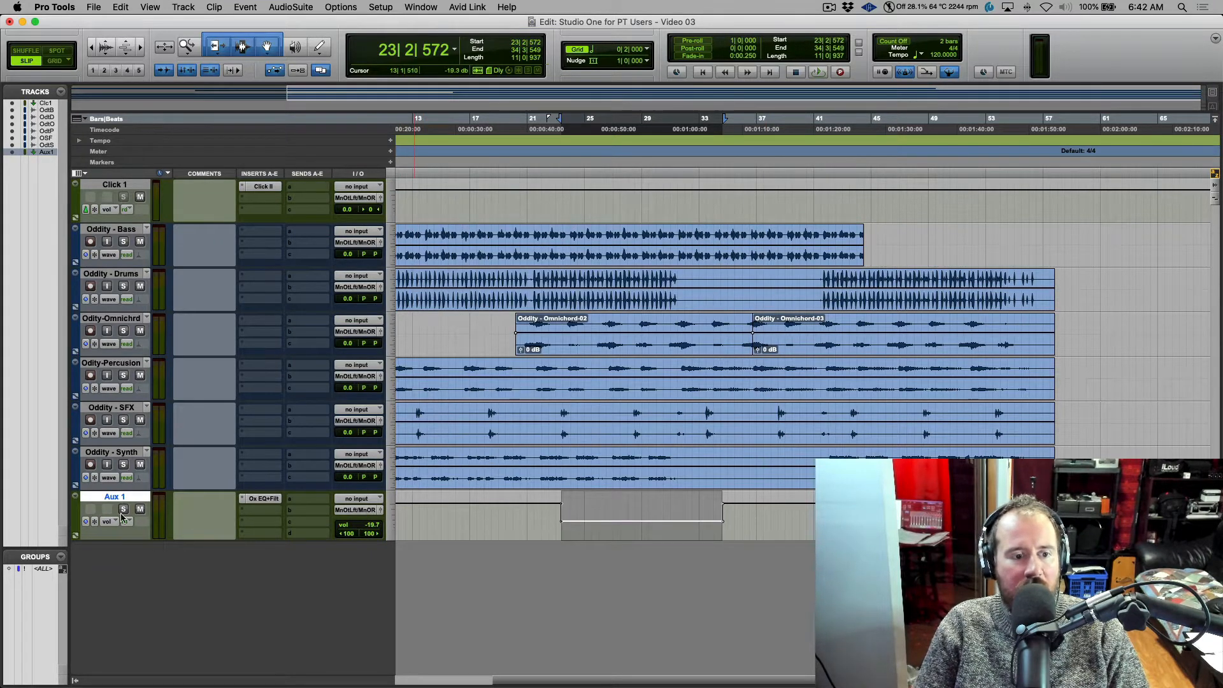
# Step: Show the EQ's Master Bypass automation lane under Aux 1 and turn bypass on between about bars 23 and 34
pyautogui.click(76, 537)
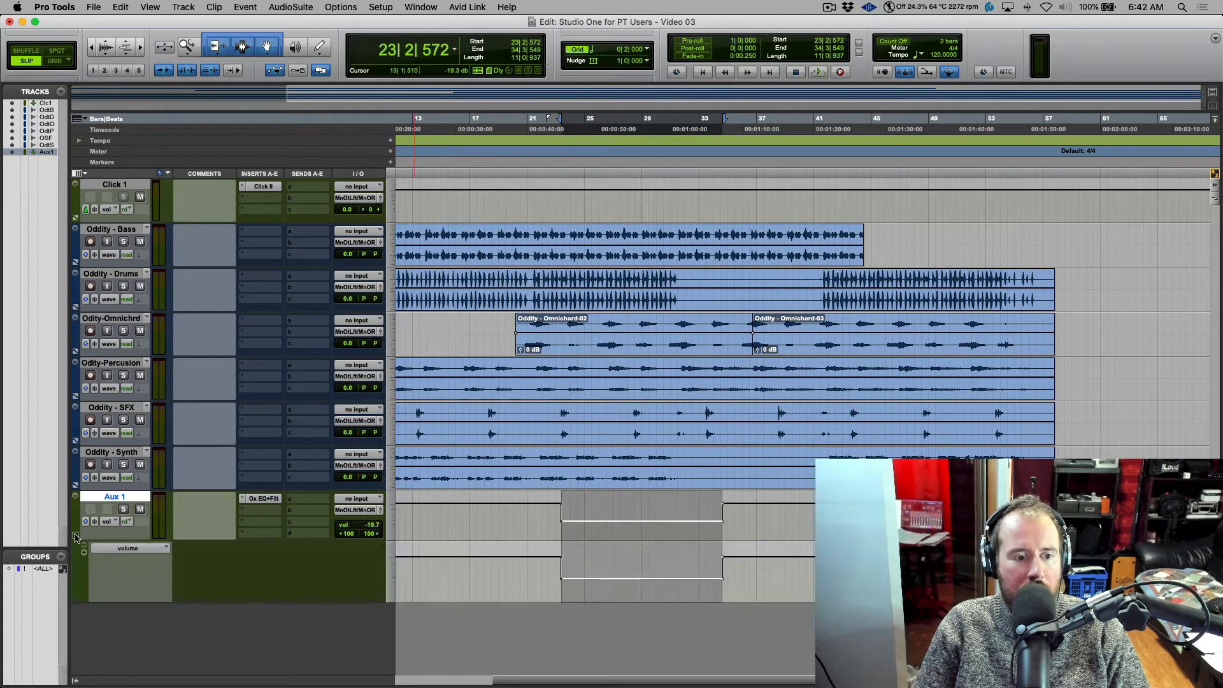
pyautogui.click(127, 550)
pyautogui.moveTo(181, 596)
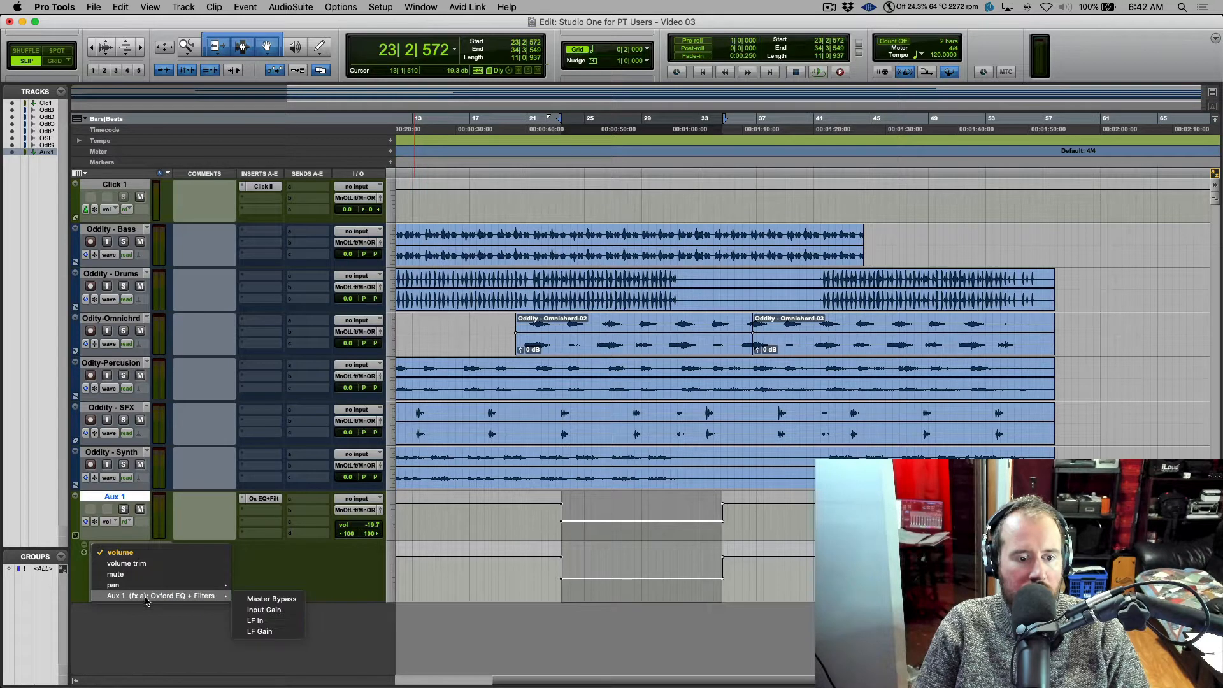
pyautogui.click(261, 599)
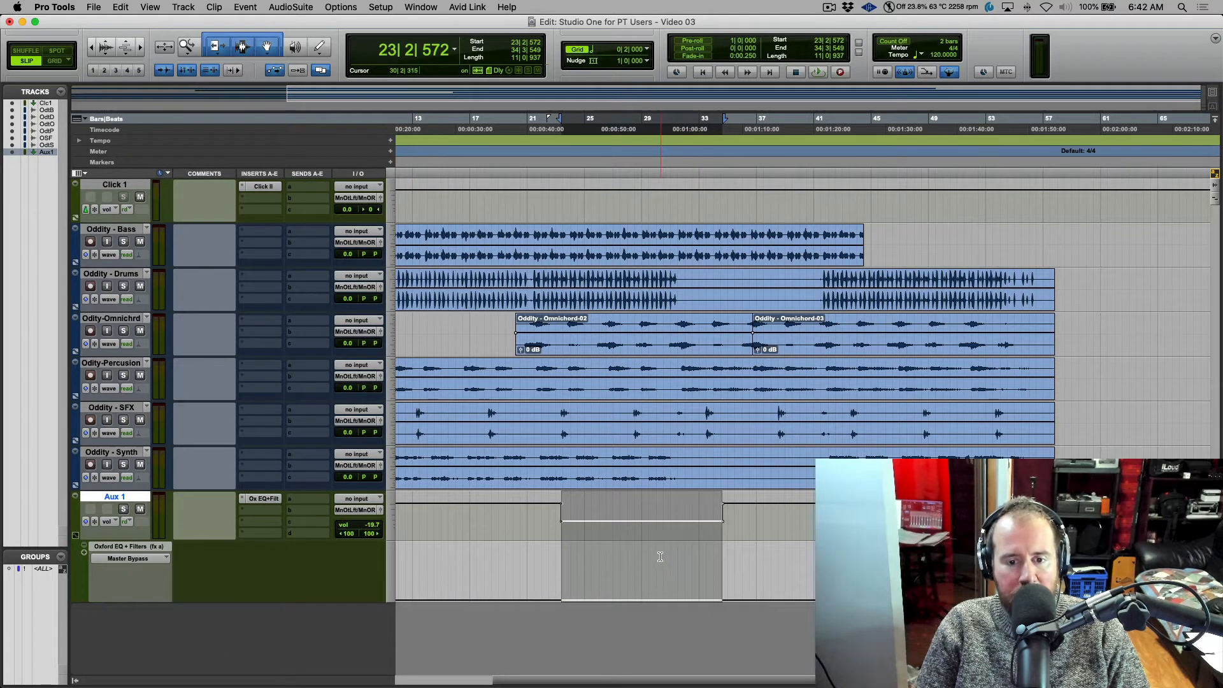
pyautogui.moveTo(655, 549); pyautogui.dragTo(657, 516)
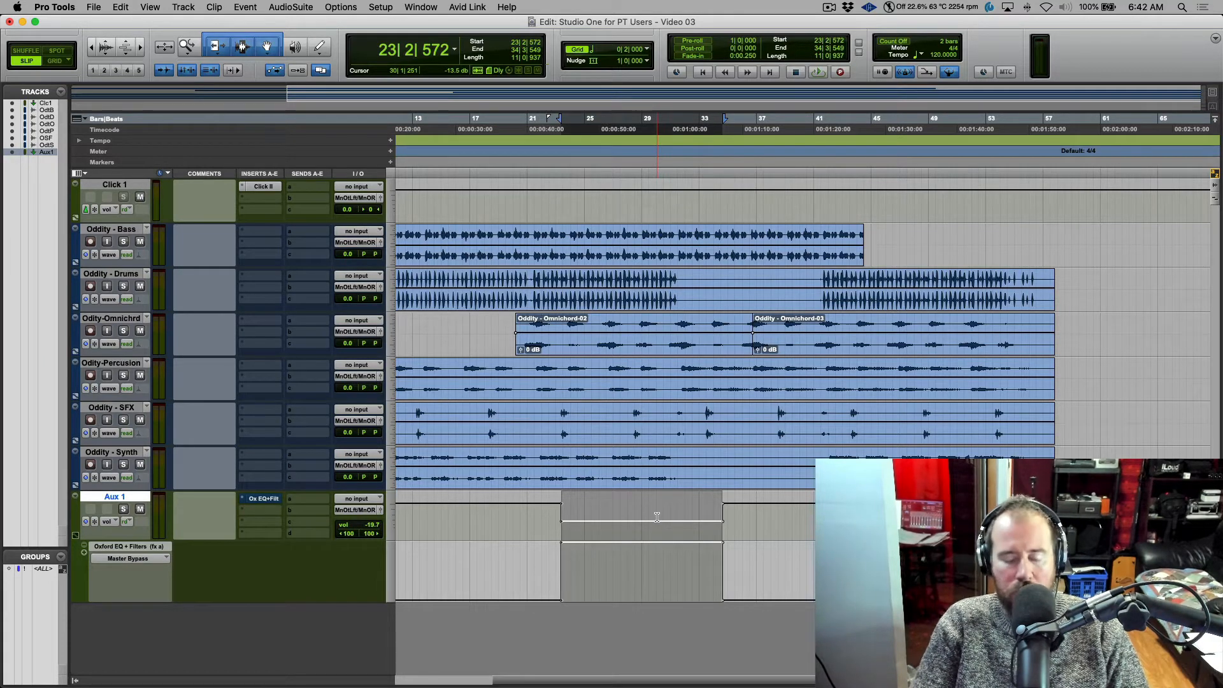
# Step: View the Mix window, return to the Edit window, and switch back to Studio One
pyautogui.press('super+equal')
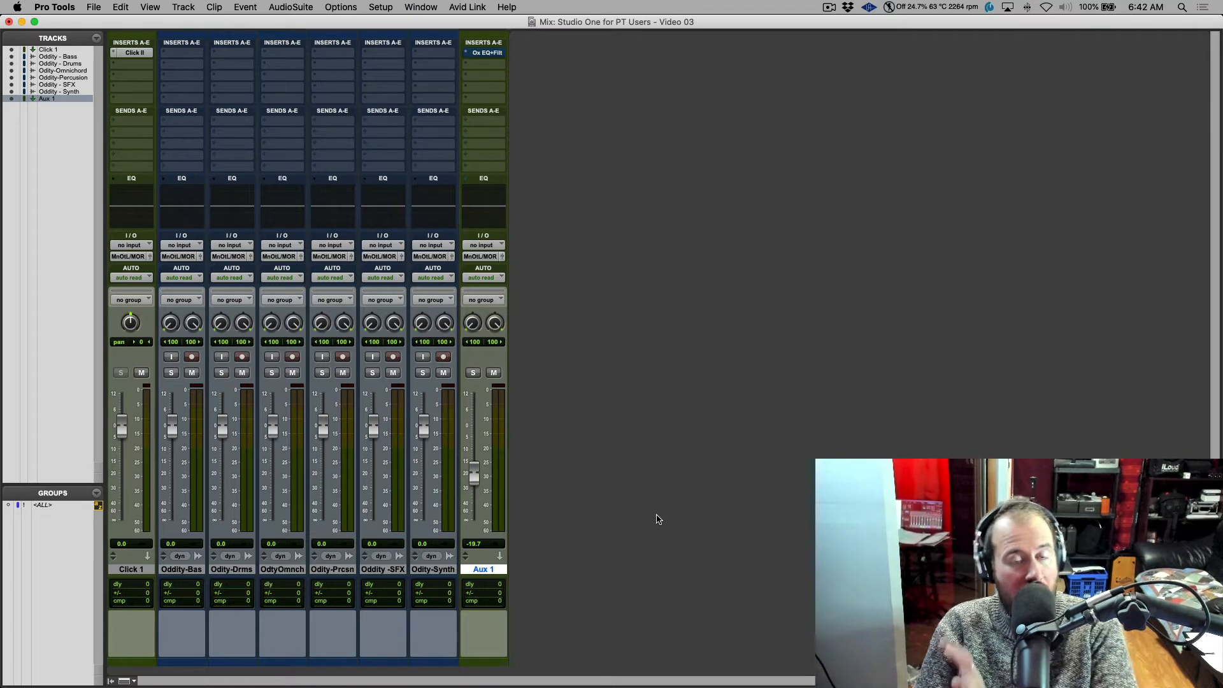
pyautogui.press('super+equal')
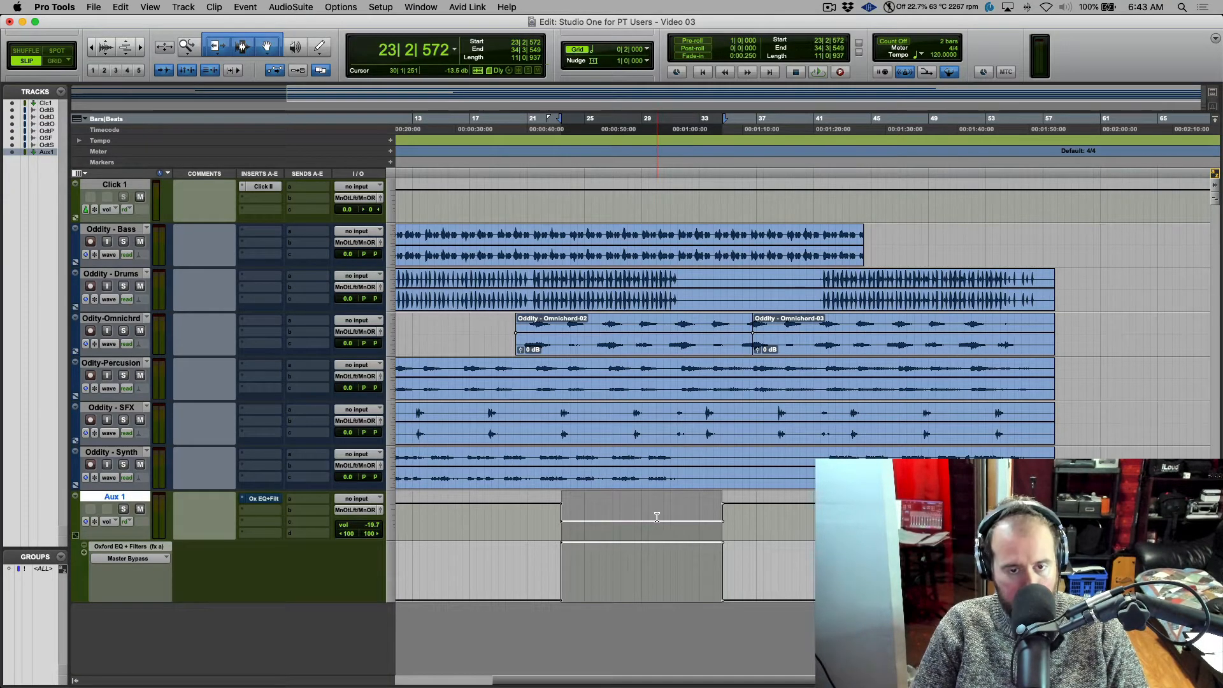
pyautogui.press('super+Tab')
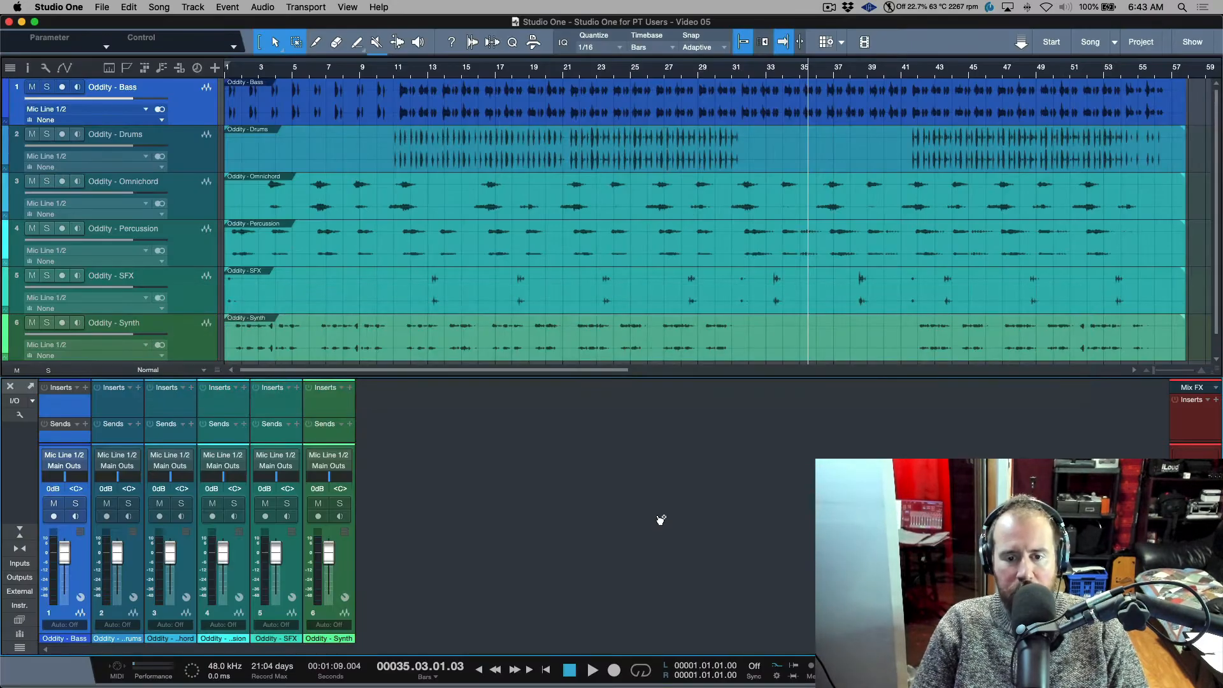
# Step: Add a bus channel directly after the Drums channel in the console
pyautogui.rightClick(661, 520)
pyautogui.click(548, 496)
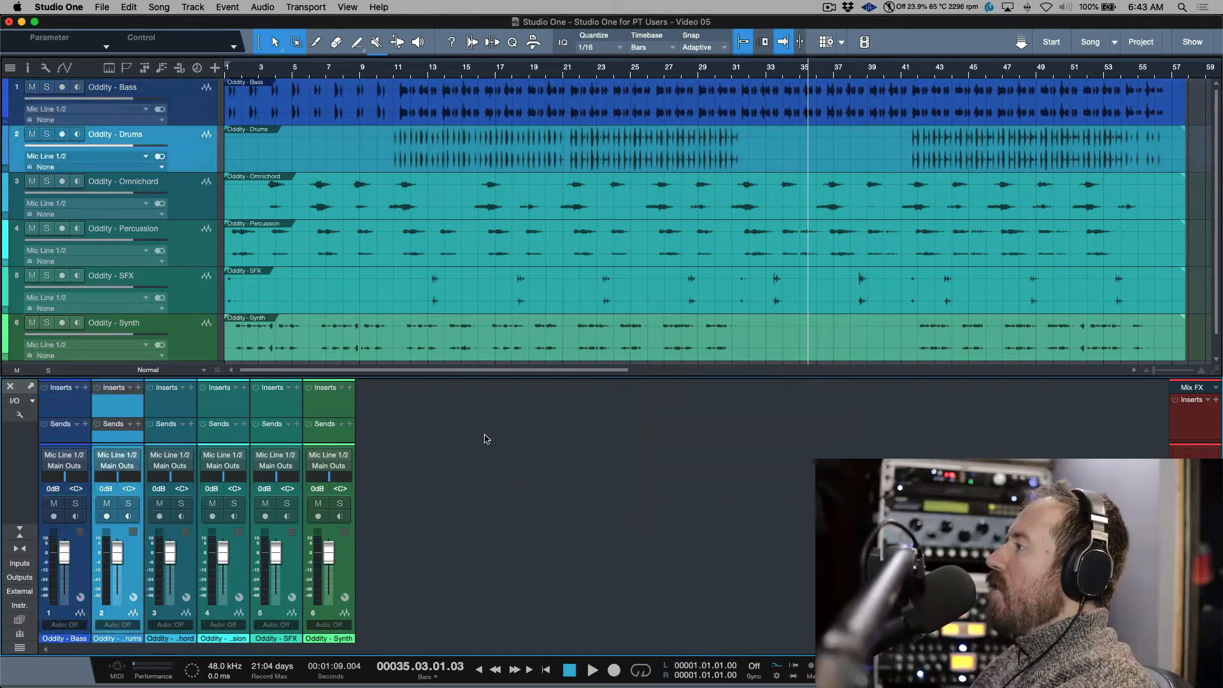
pyautogui.rightClick(546, 513)
pyautogui.click(597, 414)
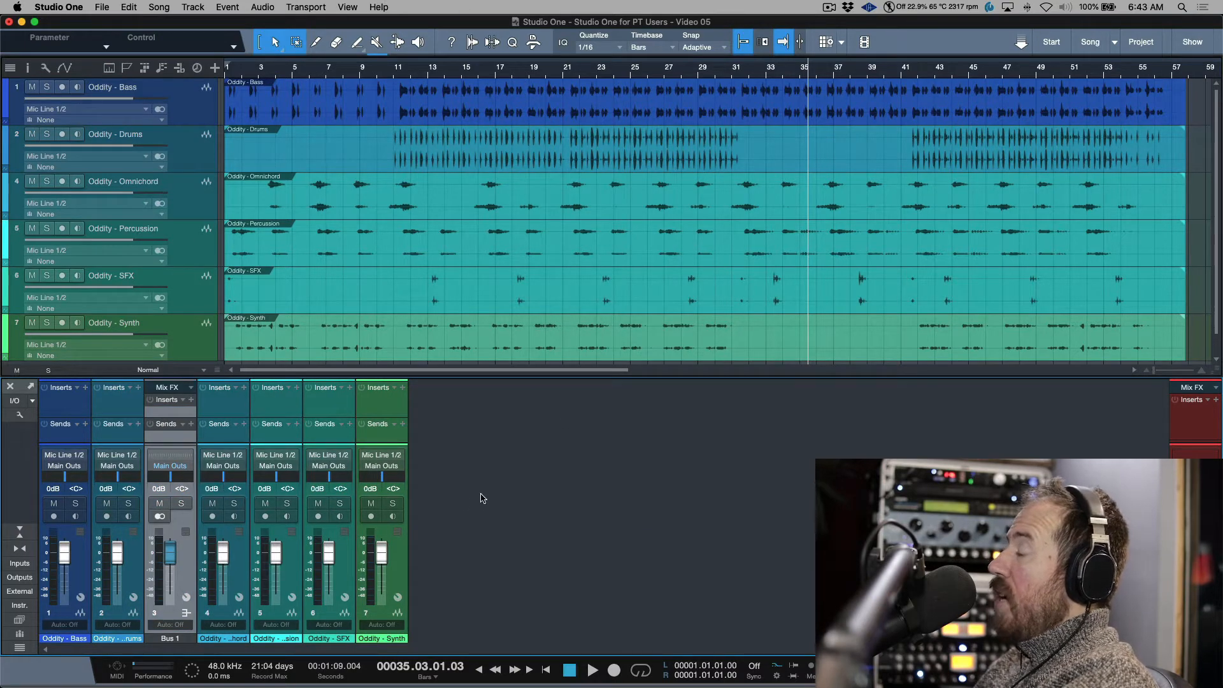
# Step: Add an FX channel and a VCA channel after the Synth channel in the console
pyautogui.click(399, 556)
pyautogui.rightClick(504, 525)
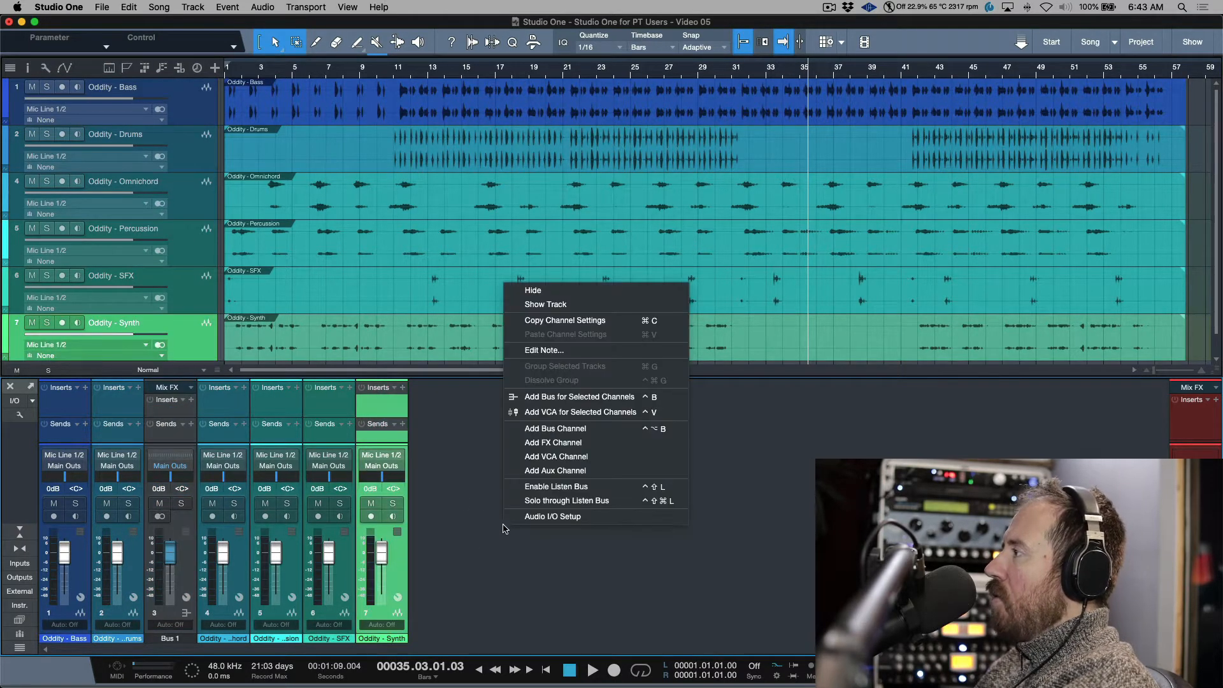
pyautogui.click(569, 449)
pyautogui.rightClick(564, 516)
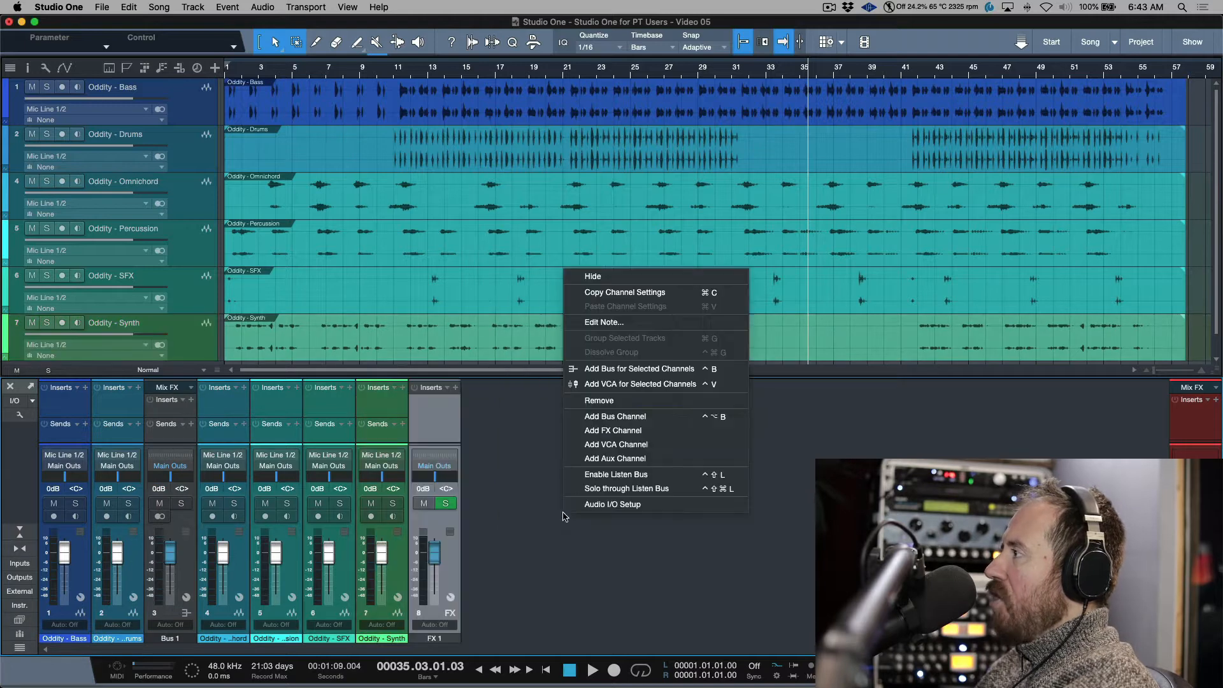
pyautogui.click(610, 454)
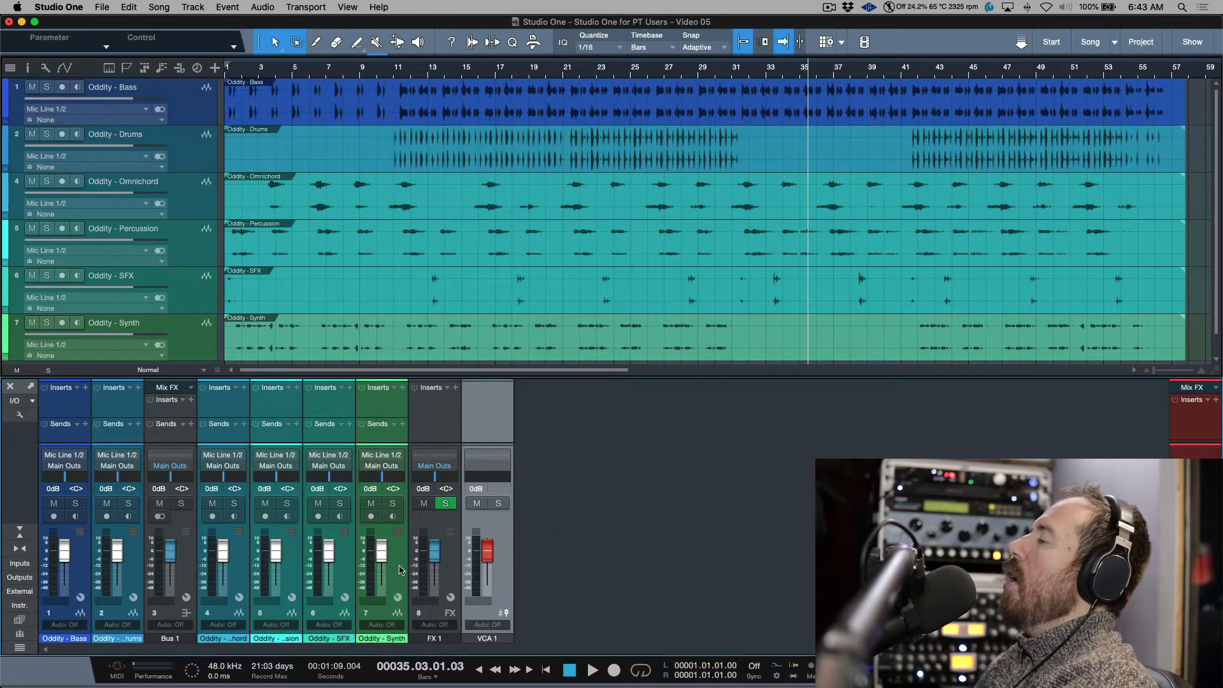
# Step: Select the bus, FX and VCA channels in turn and check the arrangement for matching tracks
pyautogui.click(188, 563)
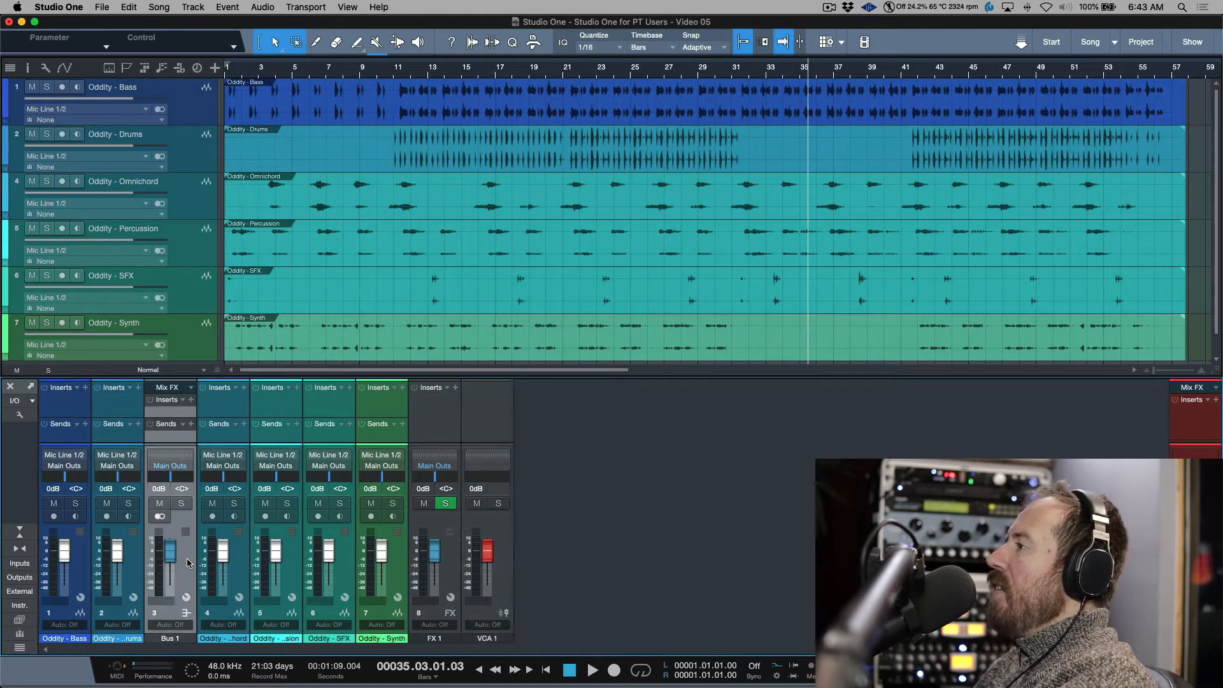
pyautogui.click(451, 580)
pyautogui.click(508, 572)
pyautogui.scroll(-1, 463, 280)
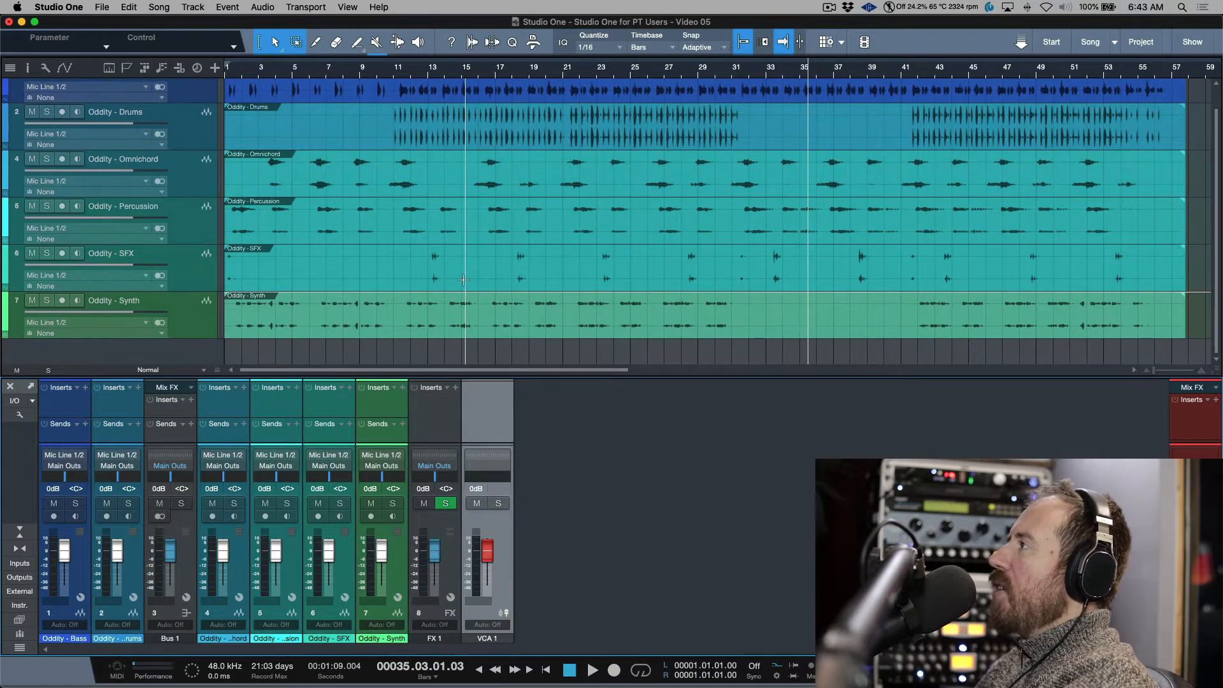
pyautogui.scroll(1, 463, 280)
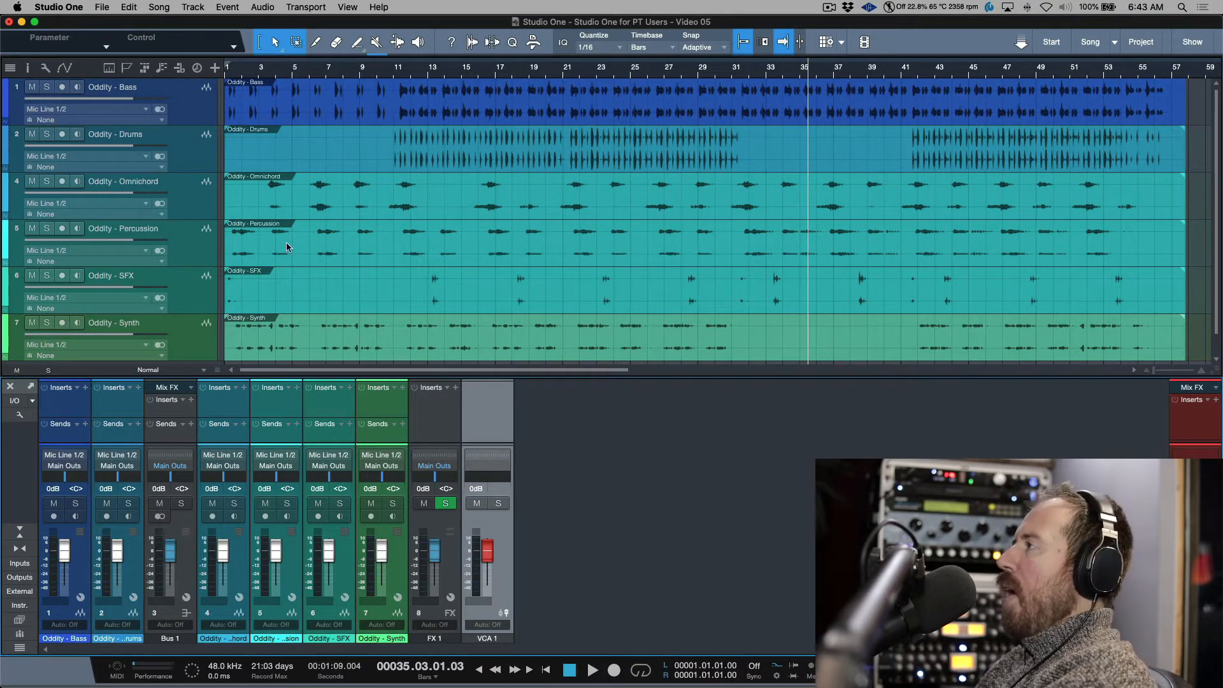
# Step: Show volume automation tracks for Bus 1, FX 1 and VCA 1 in the arrangement, and set the track height to Small
pyautogui.click(190, 569)
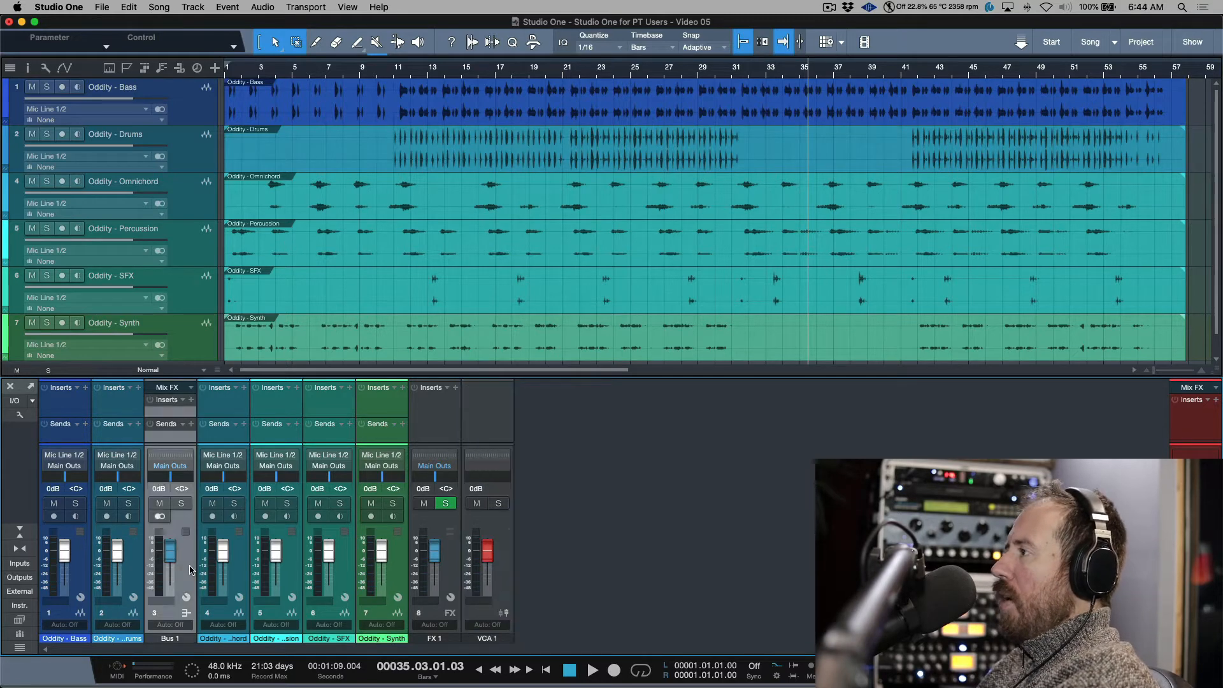
pyautogui.rightClick(171, 556)
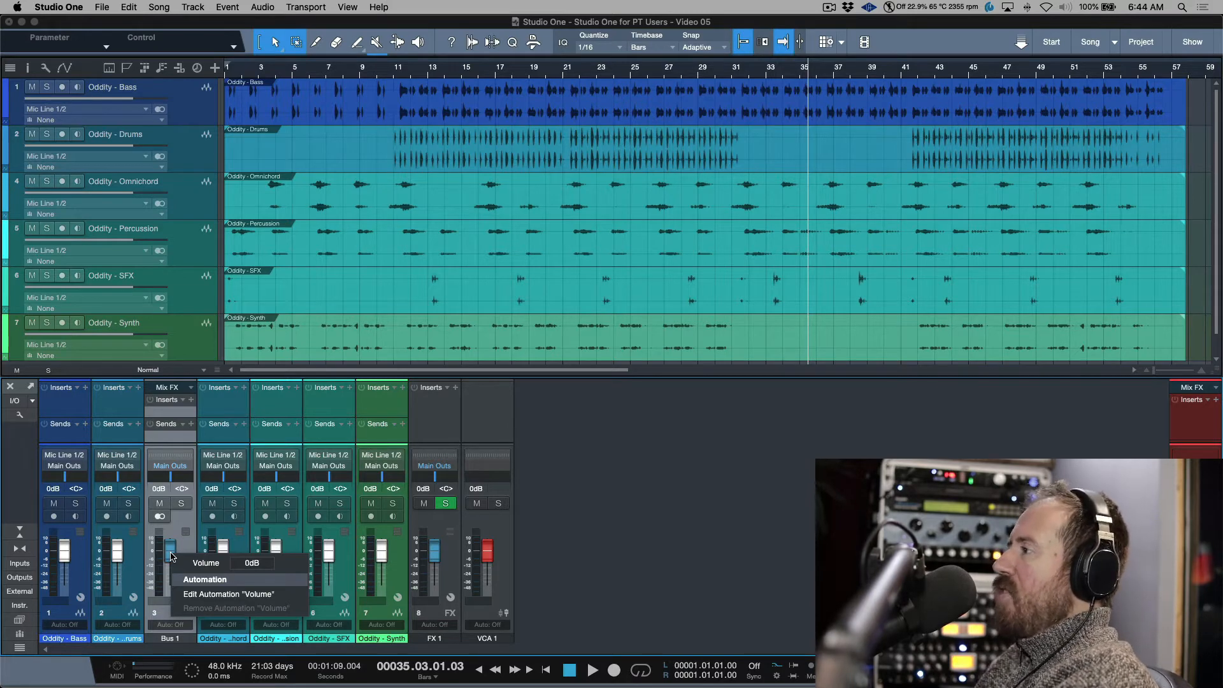
pyautogui.click(229, 594)
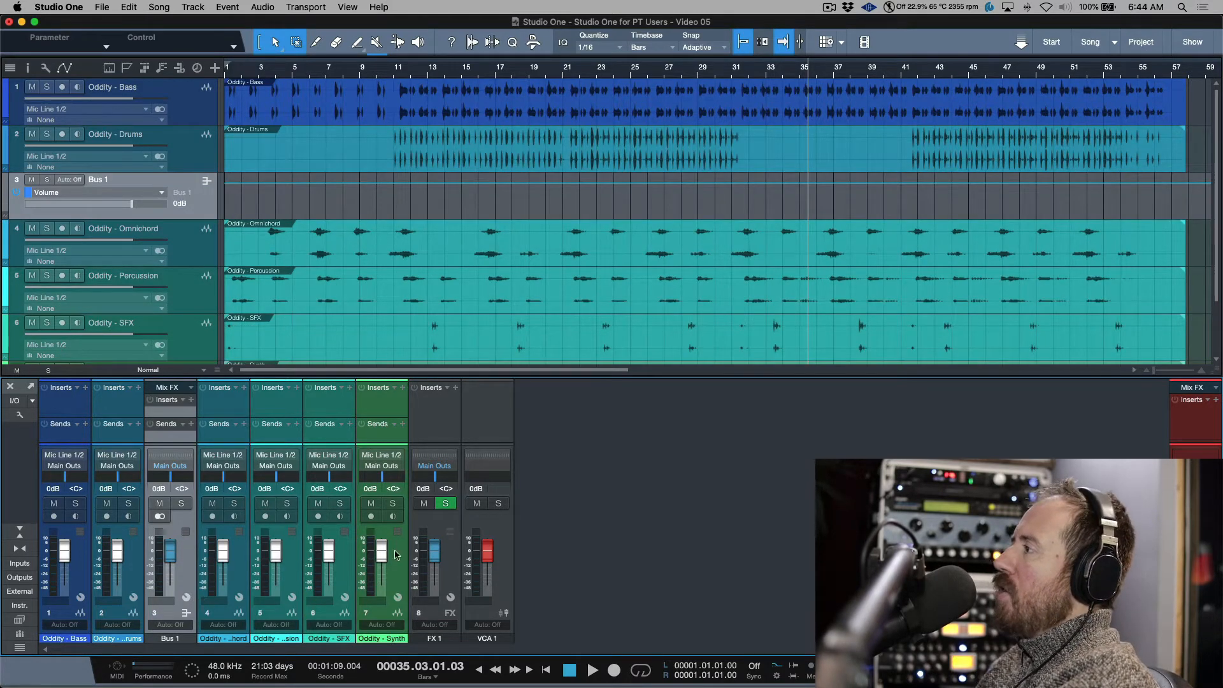
pyautogui.rightClick(437, 560)
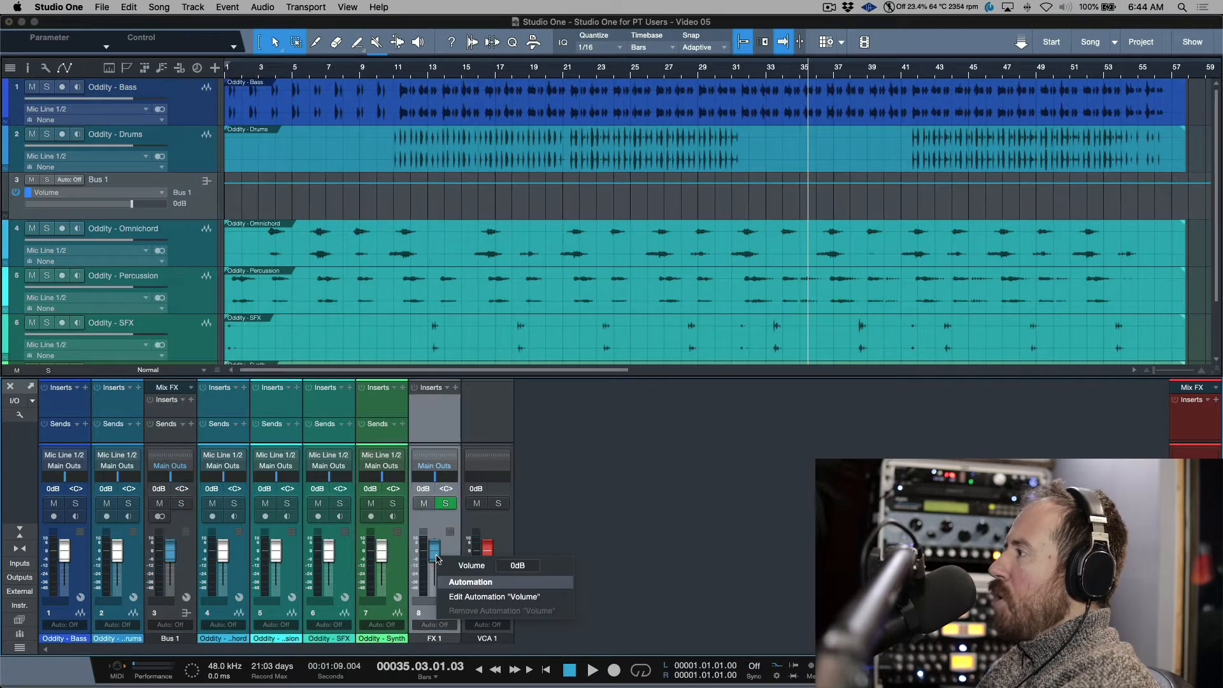
pyautogui.click(468, 597)
pyautogui.rightClick(488, 551)
pyautogui.click(519, 590)
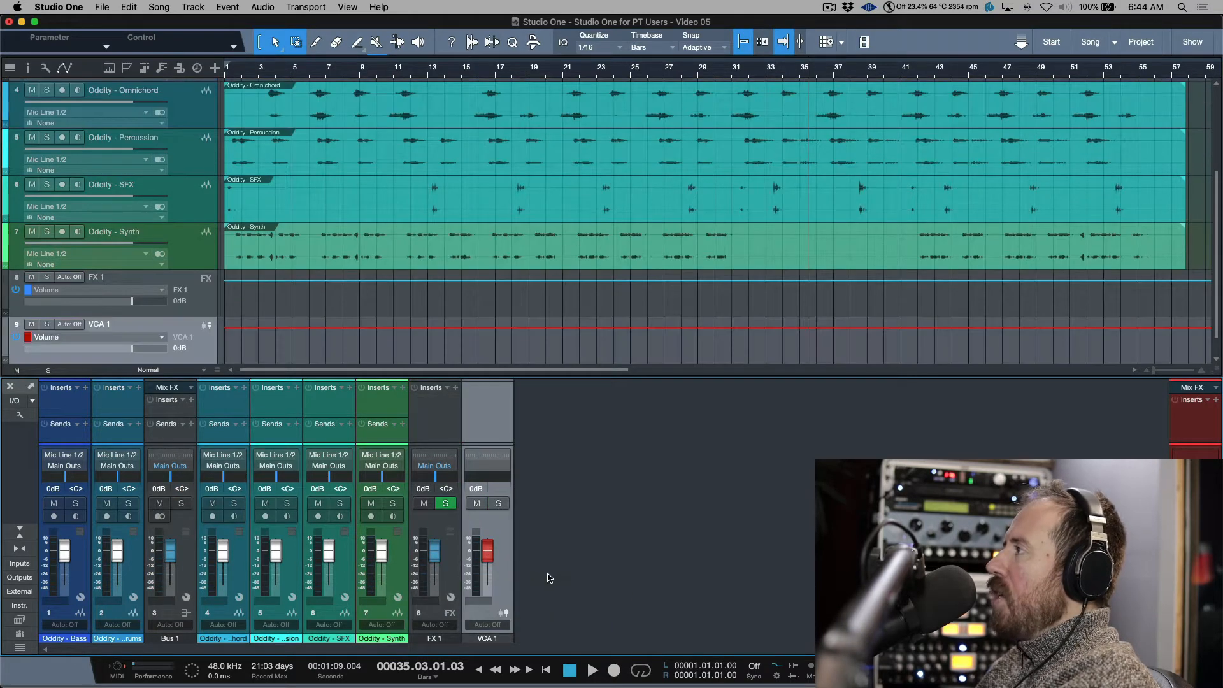
pyautogui.hotkey('shift', 'w')
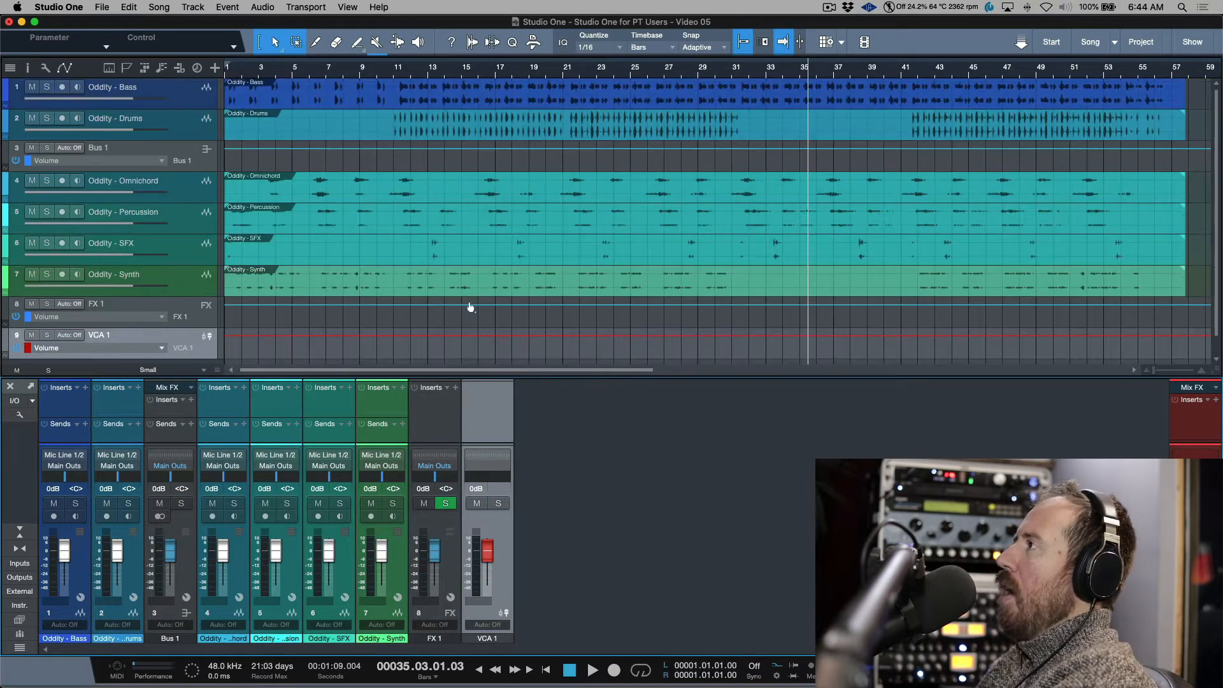
# Step: Draw a short volume dip on Bus 1 around bars 10 to 12 and a volume ramp on FX 1 falling to about -24.8 dB near bar 24
pyautogui.click(210, 170)
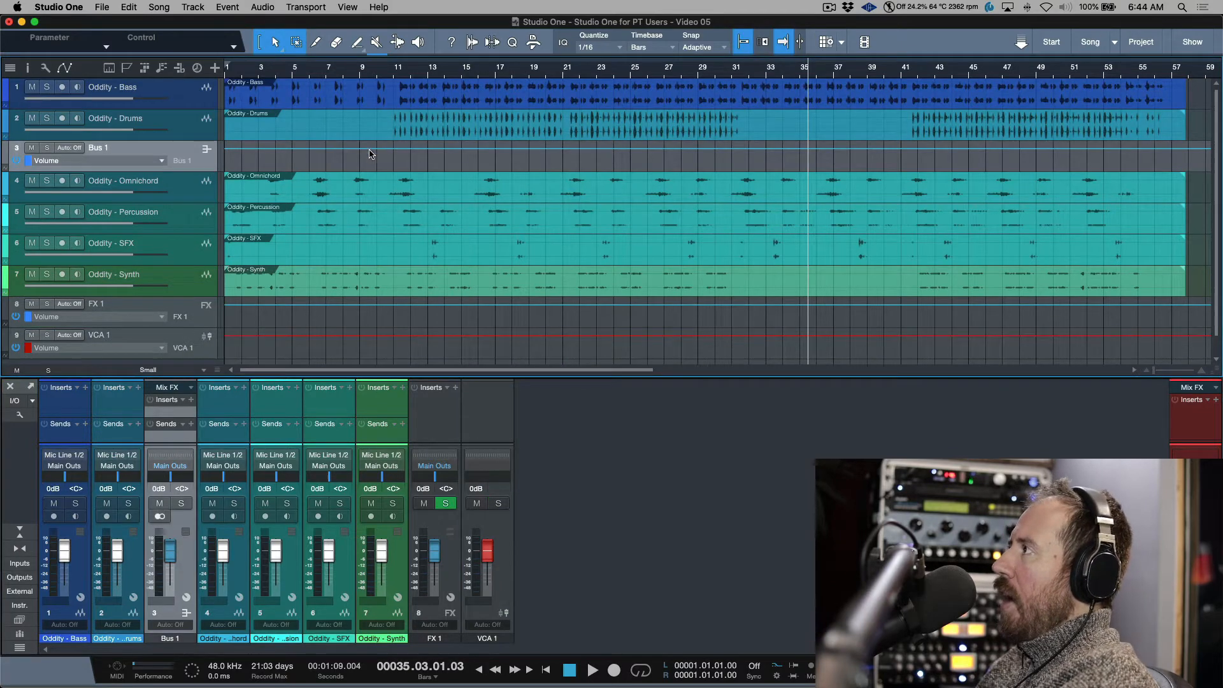
pyautogui.click(372, 149)
pyautogui.click(414, 149)
pyautogui.moveTo(397, 149); pyautogui.dragTo(397, 153)
pyautogui.click(579, 304)
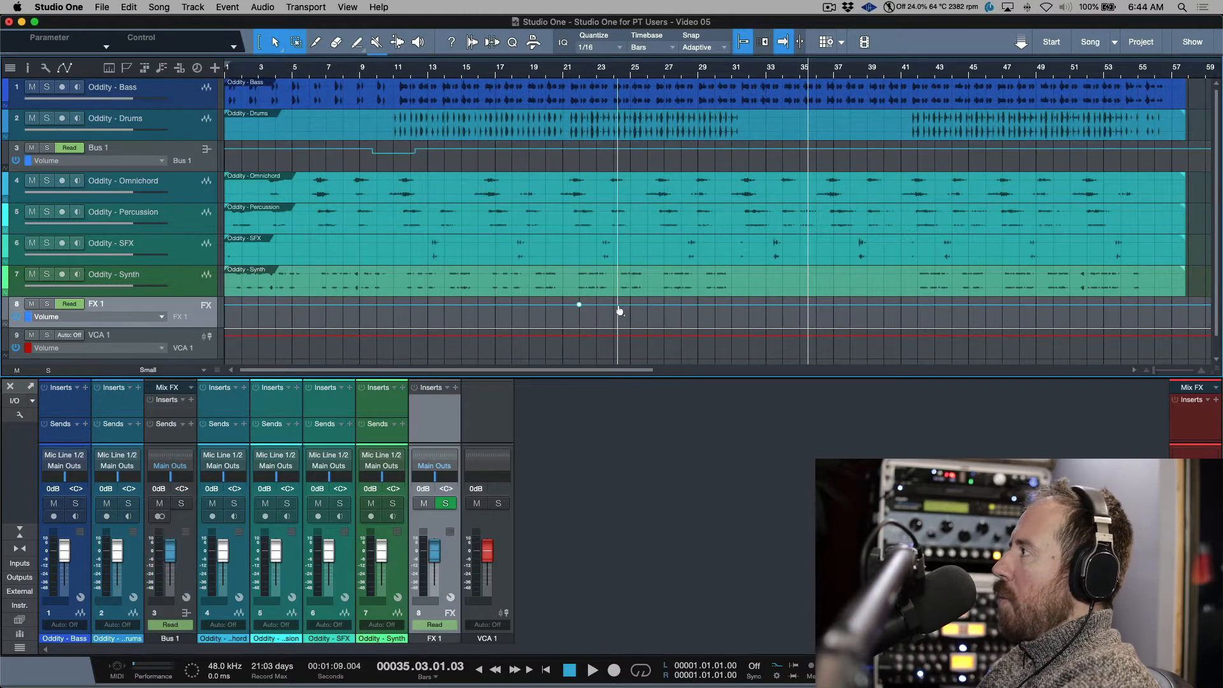
pyautogui.moveTo(620, 311); pyautogui.dragTo(618, 315)
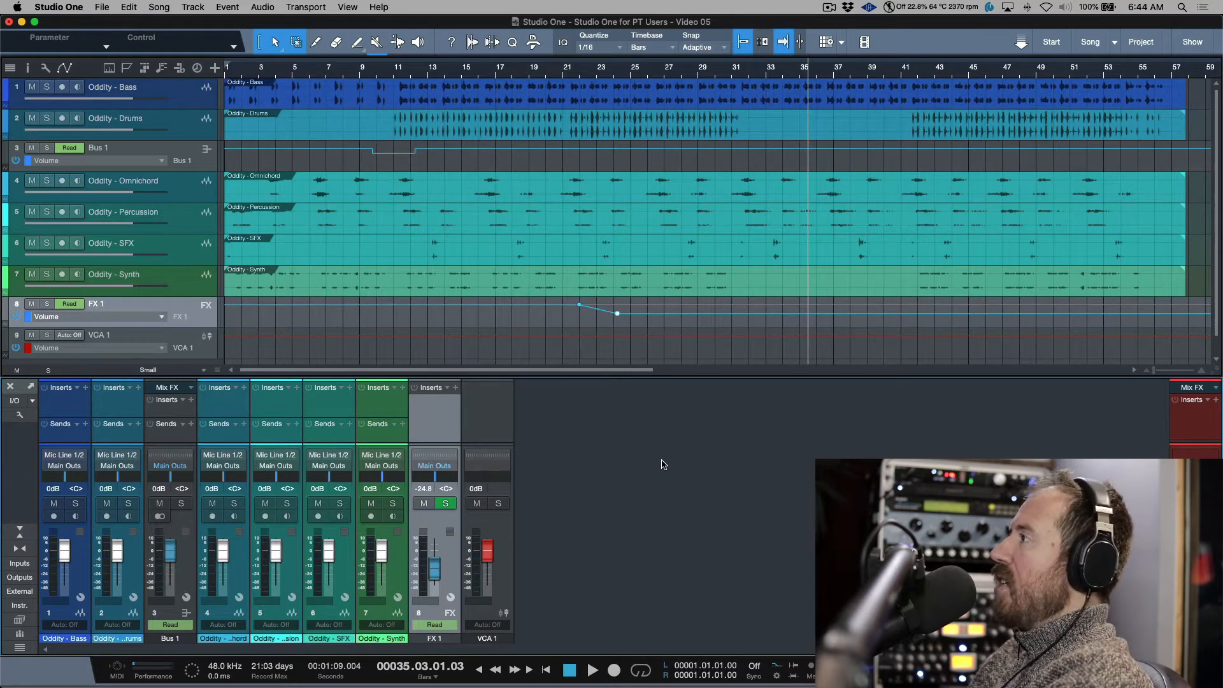
# Step: Enable automatic creation of automation tracks for channels in the advanced automation preferences and apply the change
pyautogui.press('super+comma')
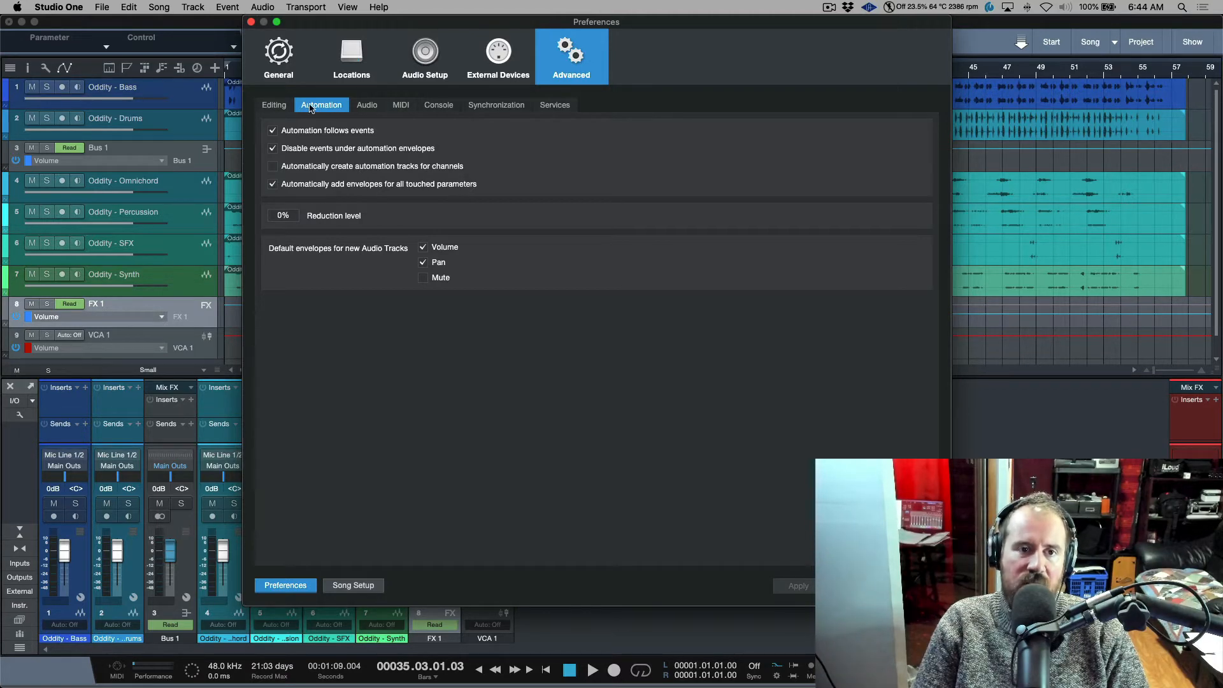
pyautogui.click(273, 168)
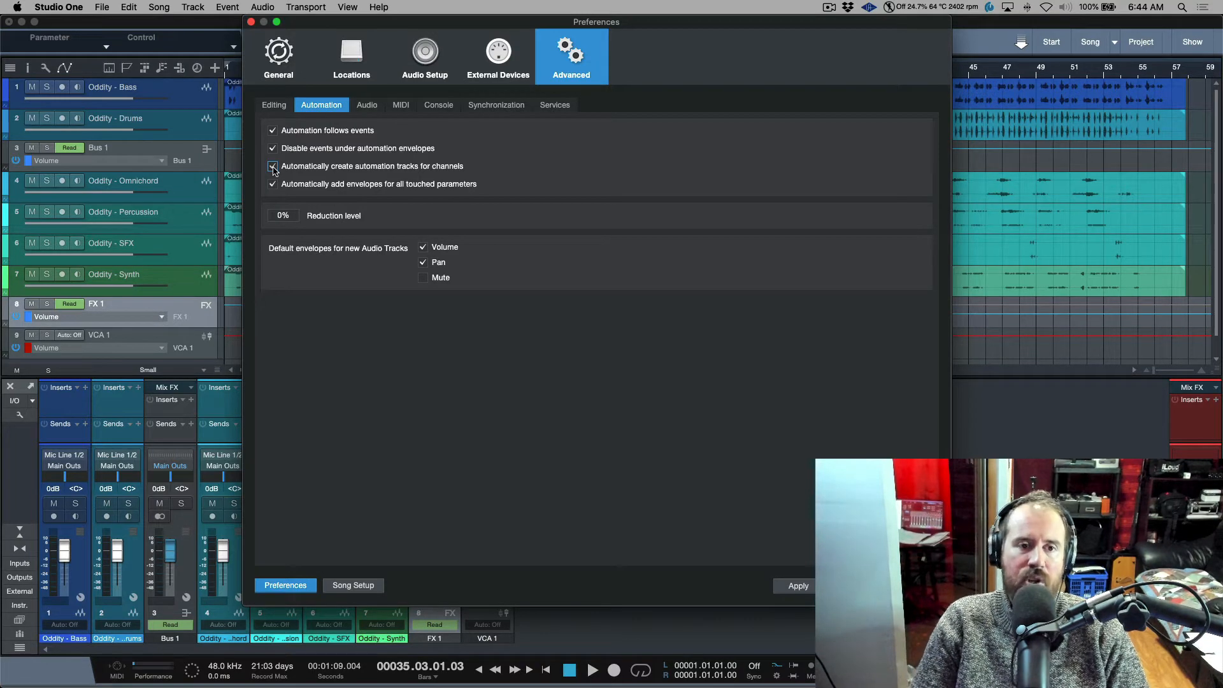
pyautogui.click(804, 589)
pyautogui.click(913, 587)
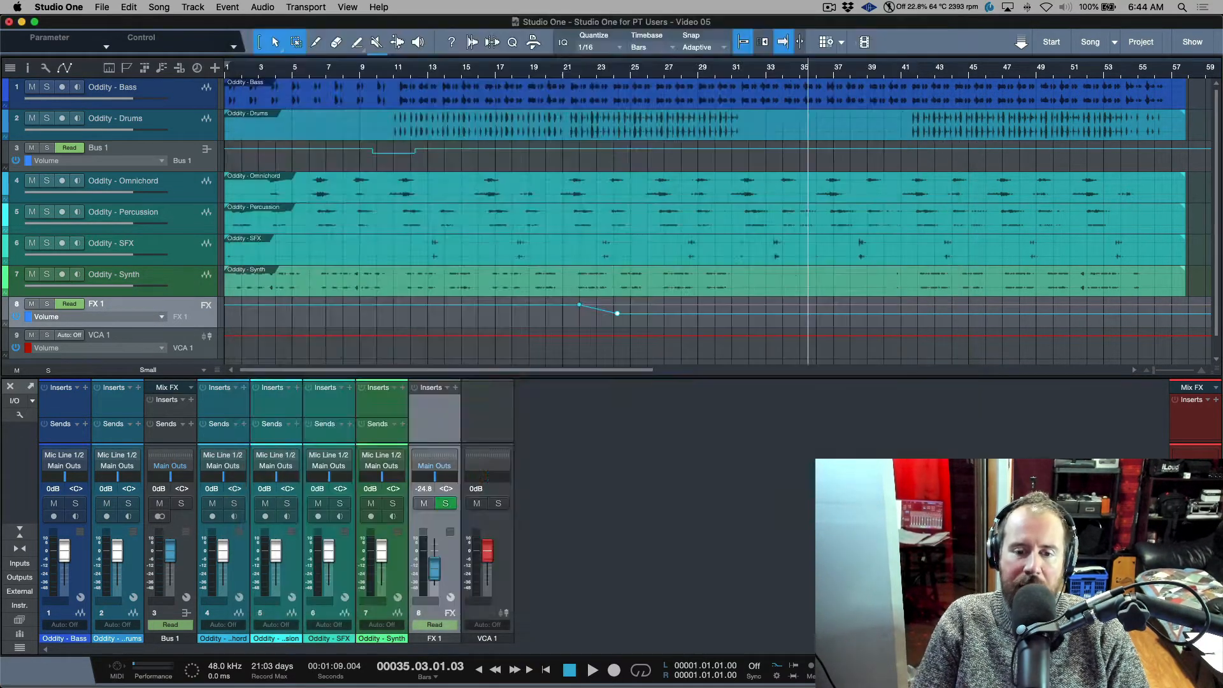
# Step: Remove the FX 1 and VCA 1 channels together, followed by the Bus 1 channel
pyautogui.click(472, 566)
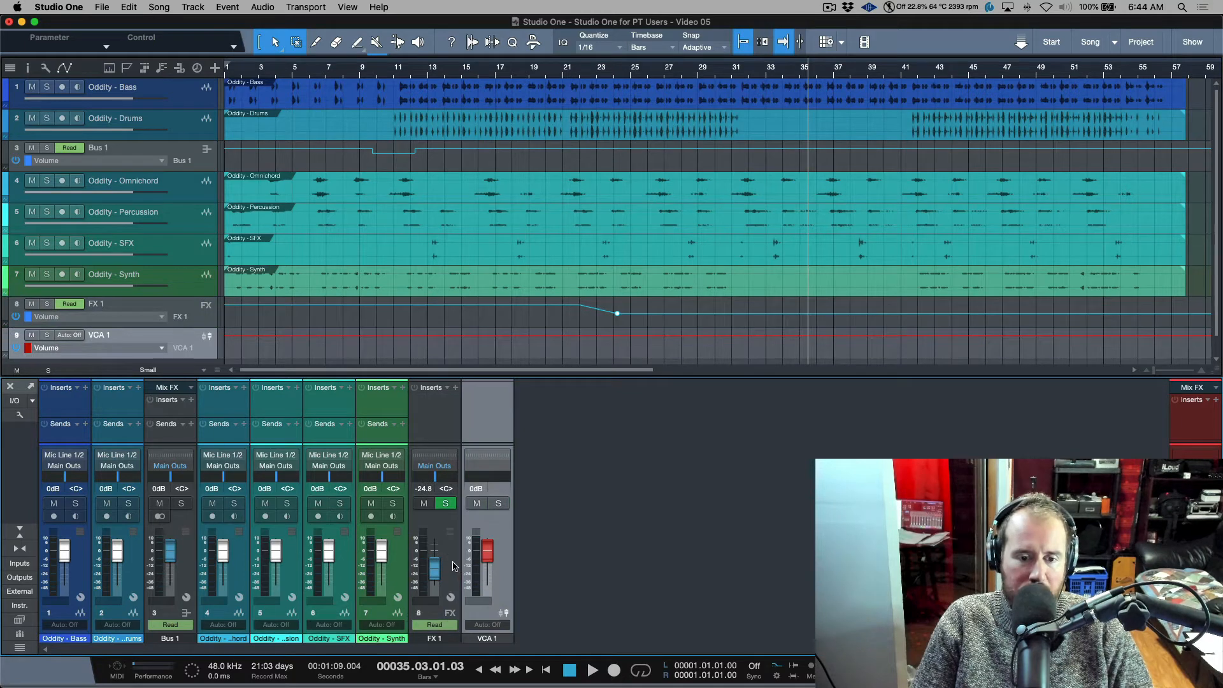
pyautogui.keyDown('shift'); pyautogui.click(455, 566); pyautogui.keyUp('shift')
pyautogui.rightClick(456, 566)
pyautogui.click(503, 454)
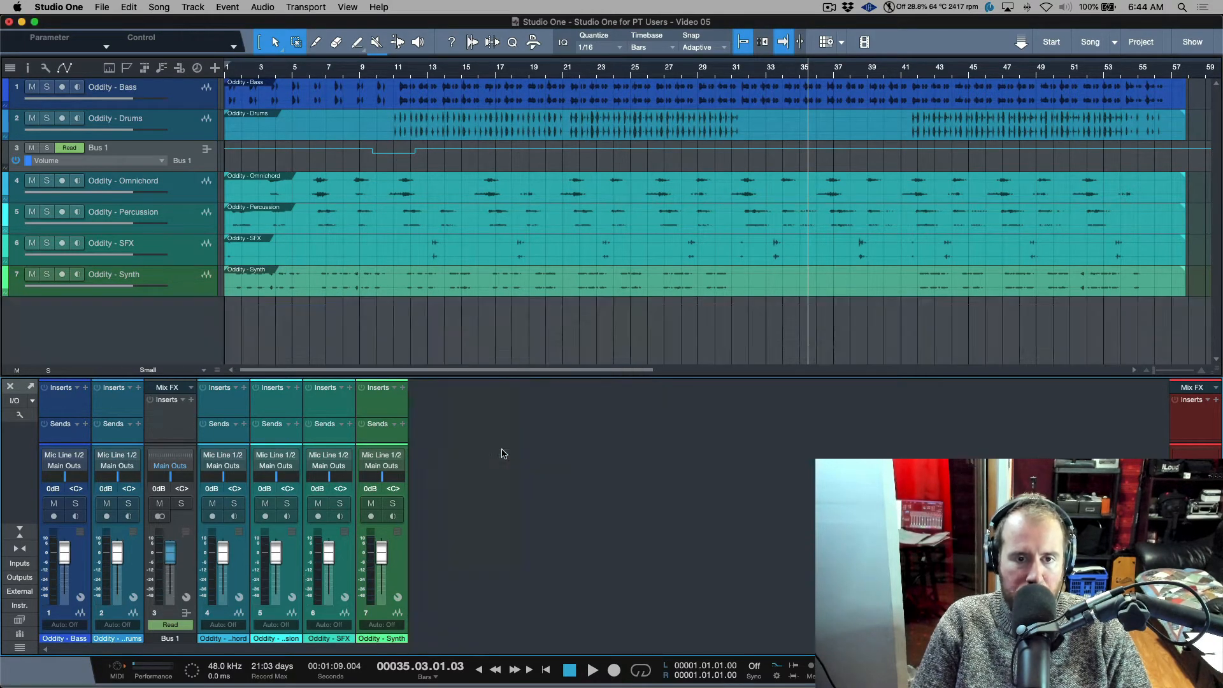
pyautogui.rightClick(184, 560)
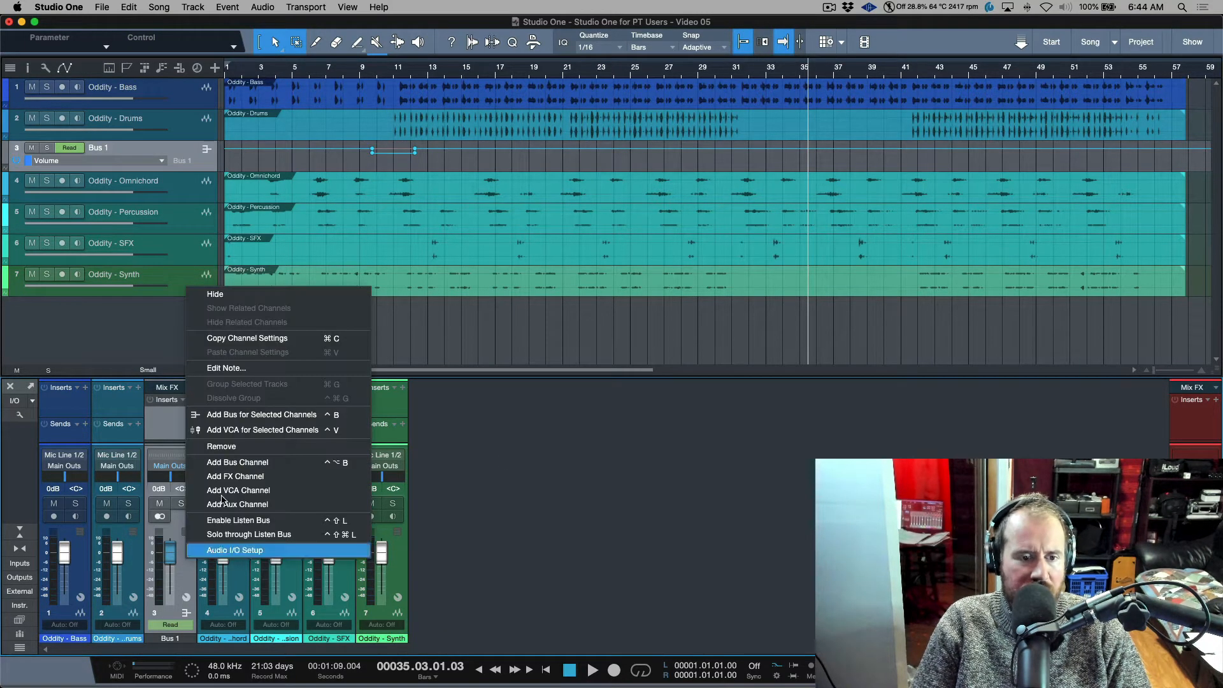
pyautogui.click(222, 446)
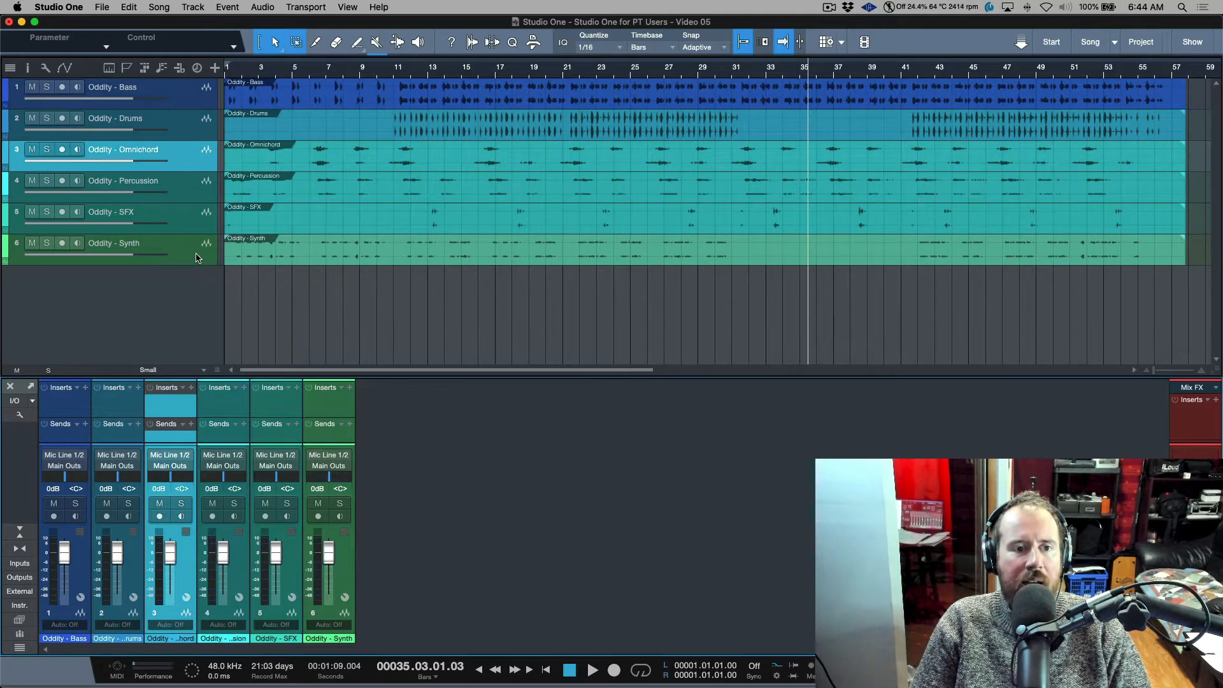
# Step: Add a bus channel, an FX channel and a VCA channel after the Synth channel in the console
pyautogui.rightClick(423, 463)
pyautogui.click(474, 367)
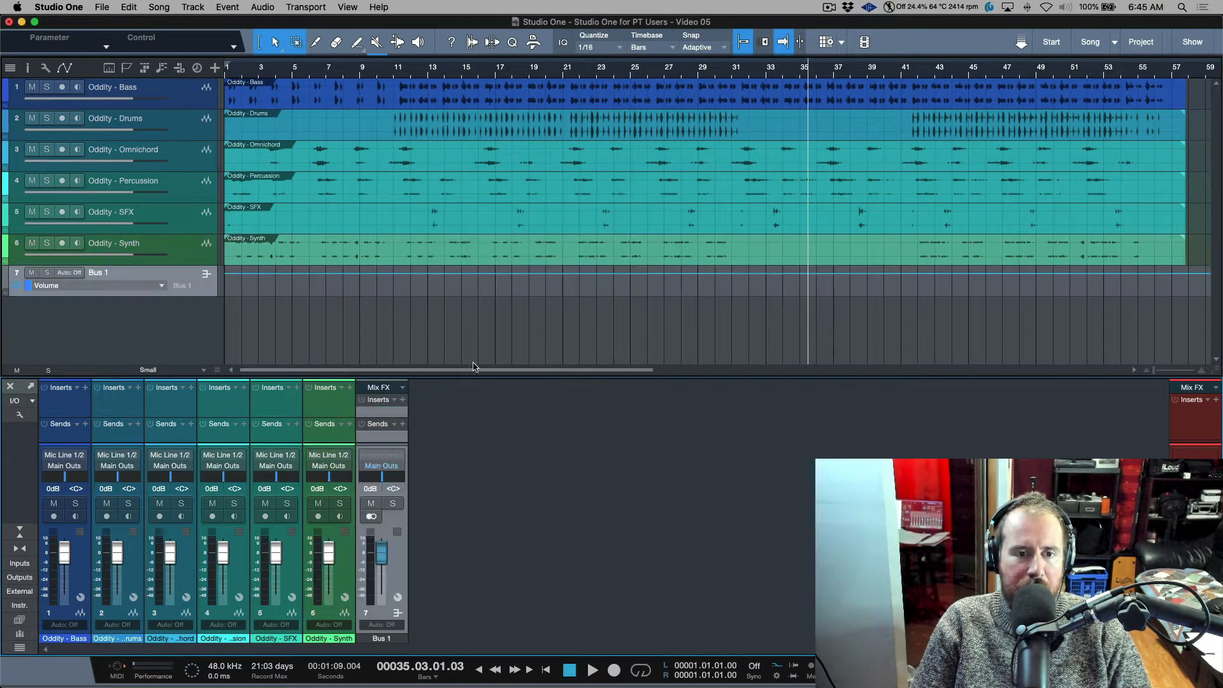
pyautogui.rightClick(510, 499)
pyautogui.click(562, 418)
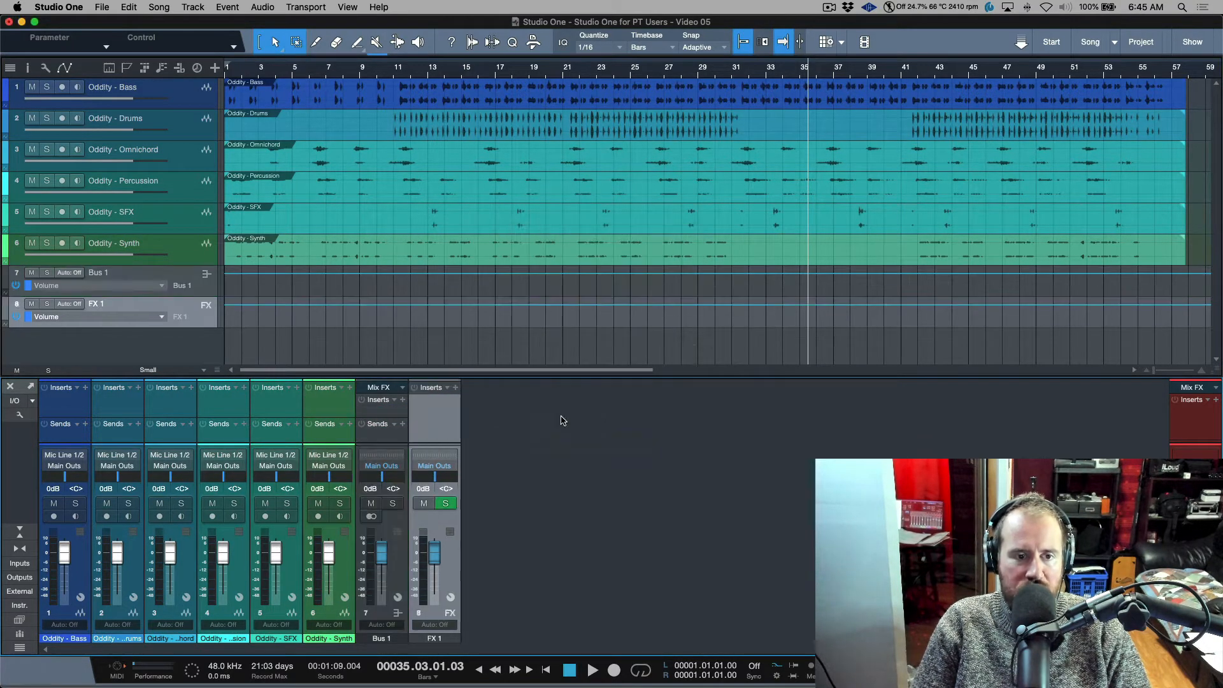
pyautogui.rightClick(566, 508)
pyautogui.click(629, 440)
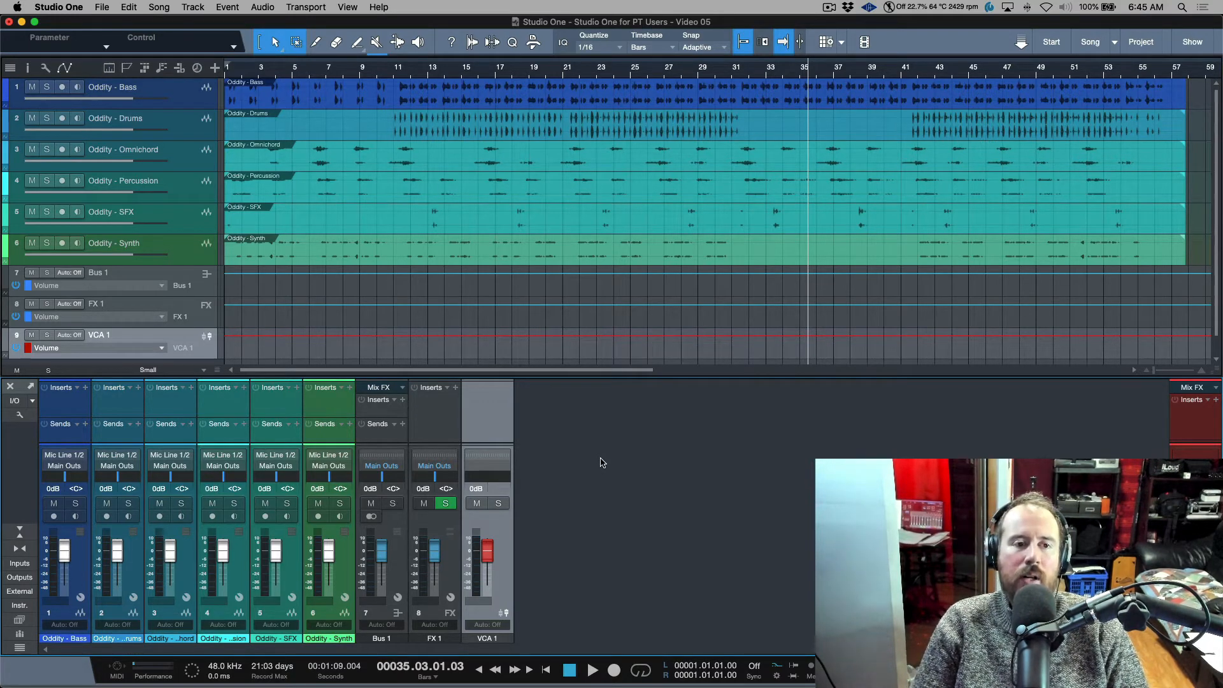
# Step: Hide the console and examine the Bus 1, FX 1 and VCA 1 tracks in turn in the track inspector
pyautogui.click(28, 67)
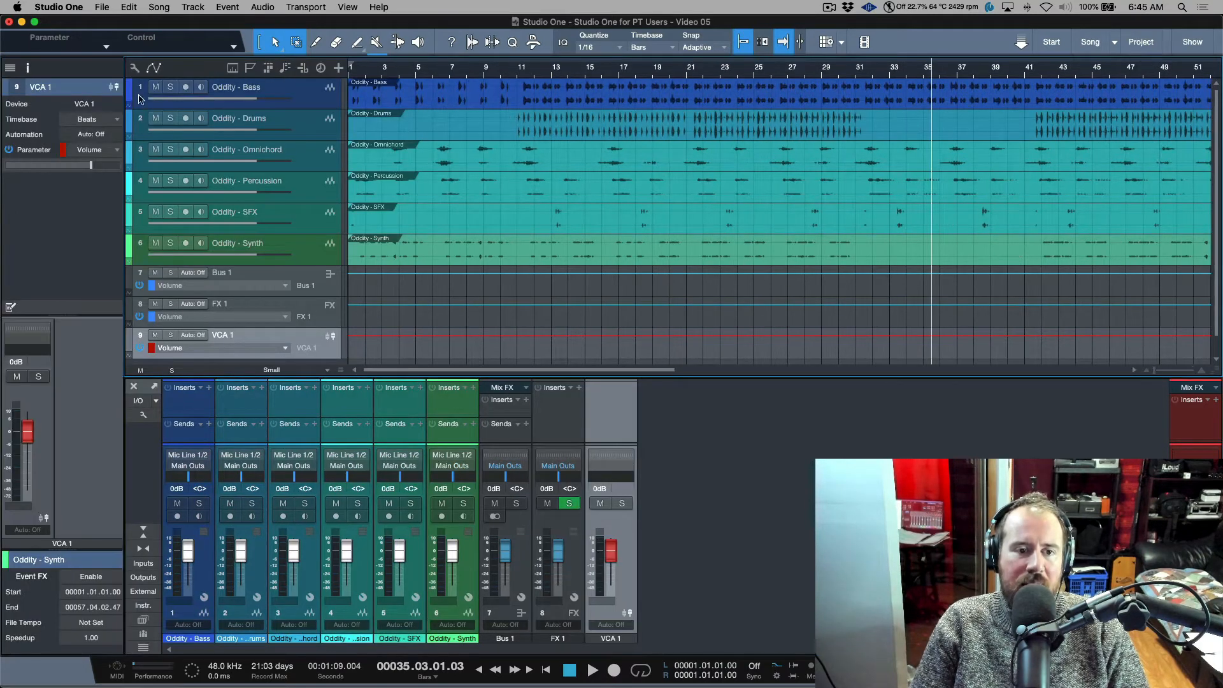
pyautogui.press('F3')
pyautogui.click(324, 290)
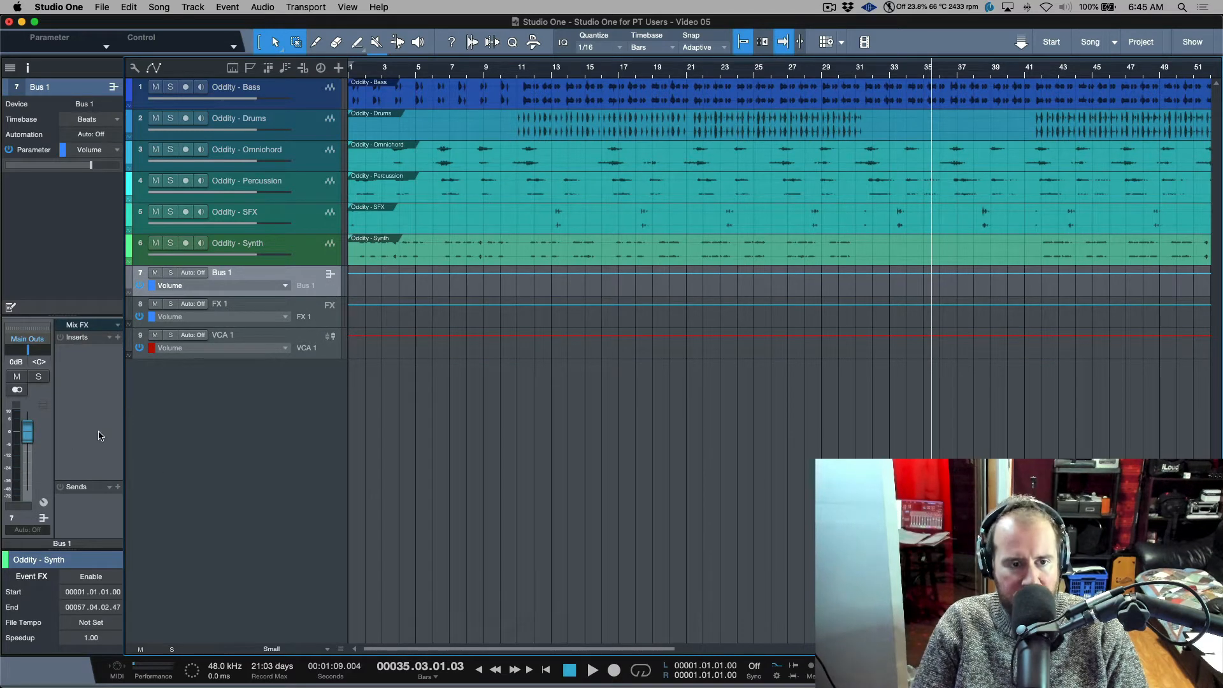
pyautogui.click(319, 324)
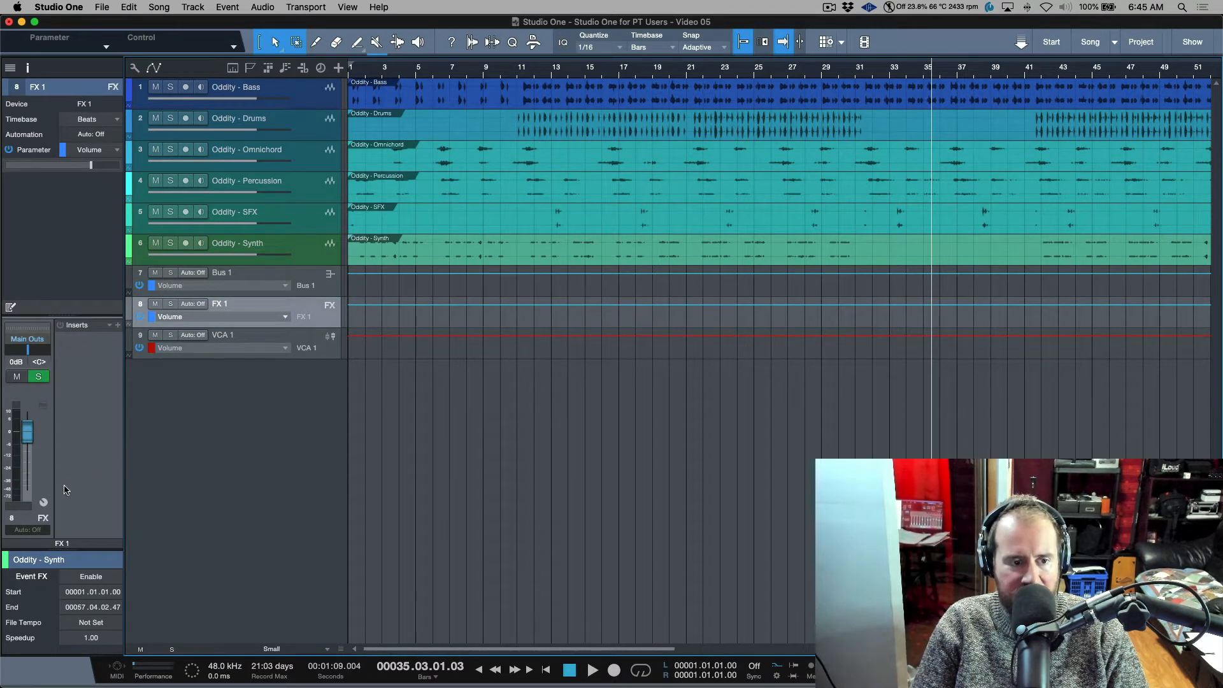
pyautogui.click(323, 353)
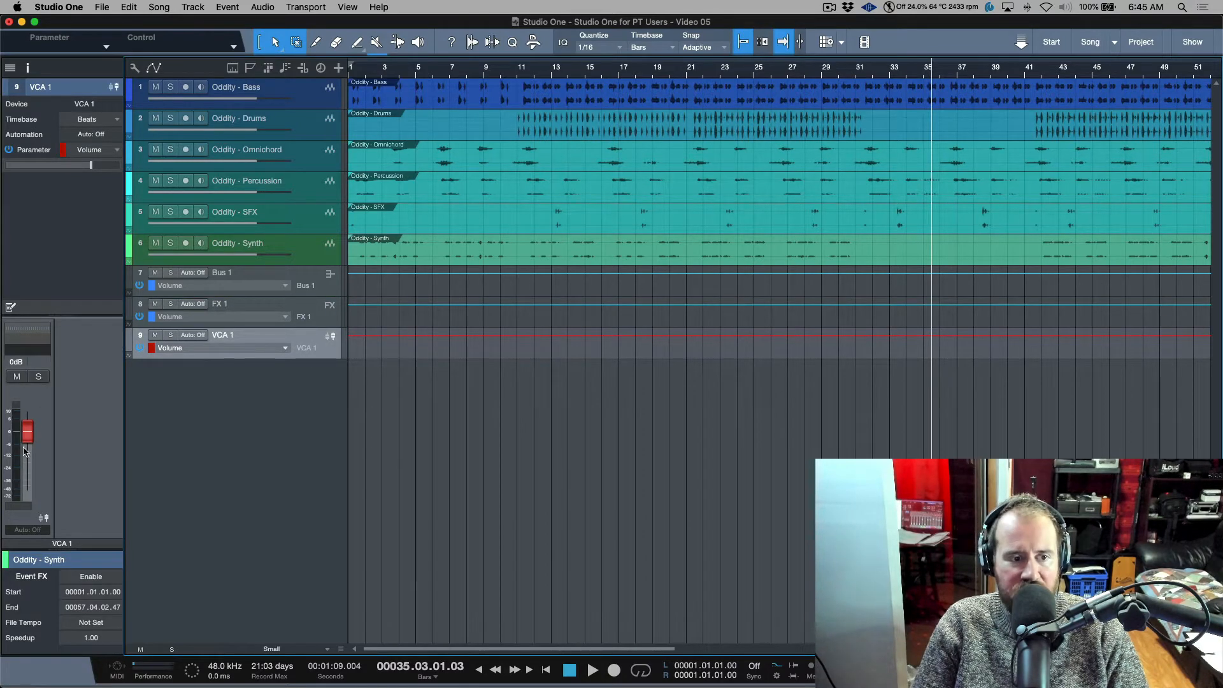
pyautogui.click(27, 68)
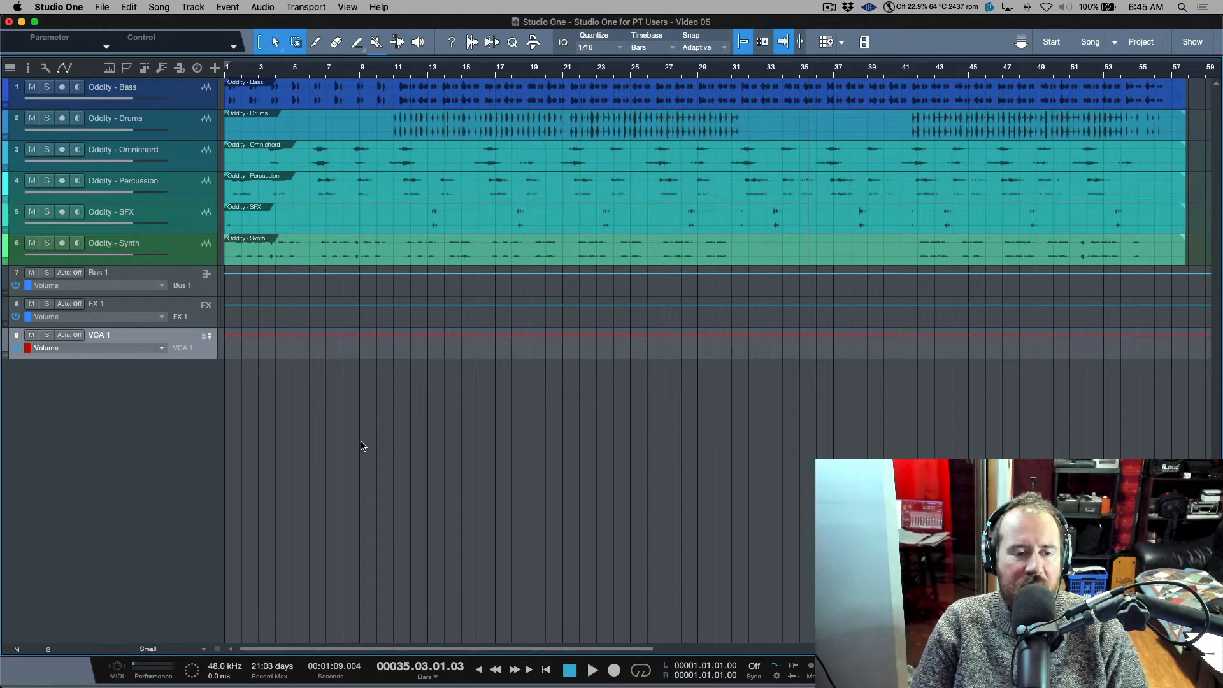
# Step: Draw a small volume dip in the Bus 1 automation from about bar 18 to bar 24
pyautogui.click(508, 274)
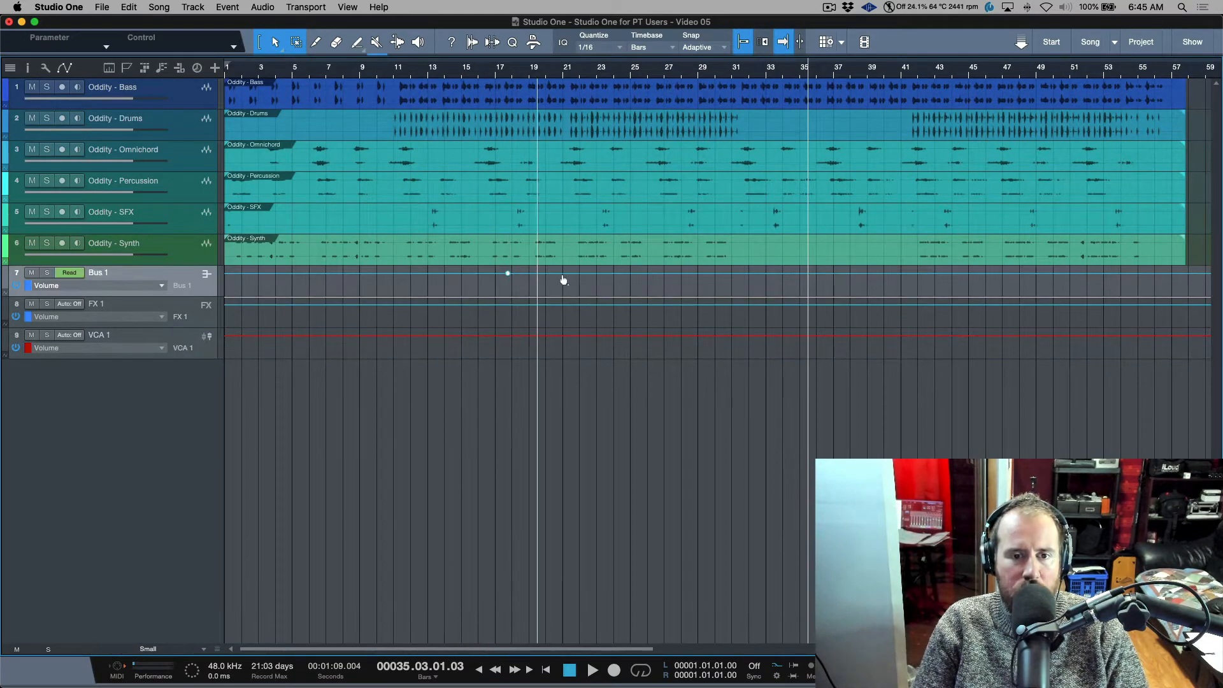
pyautogui.click(622, 274)
pyautogui.moveTo(579, 272); pyautogui.dragTo(579, 278)
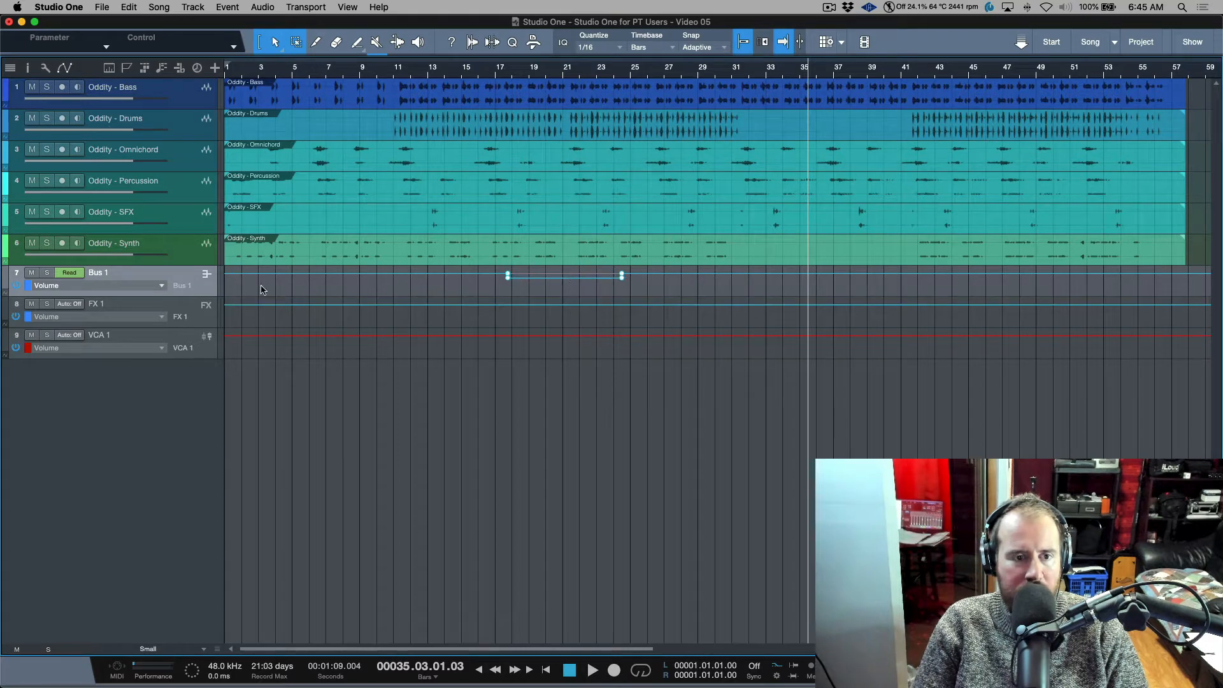
# Step: Insert the Pro EQ plug-in on Bus 1 from the track inspector and close its window
pyautogui.click(27, 68)
pyautogui.click(118, 338)
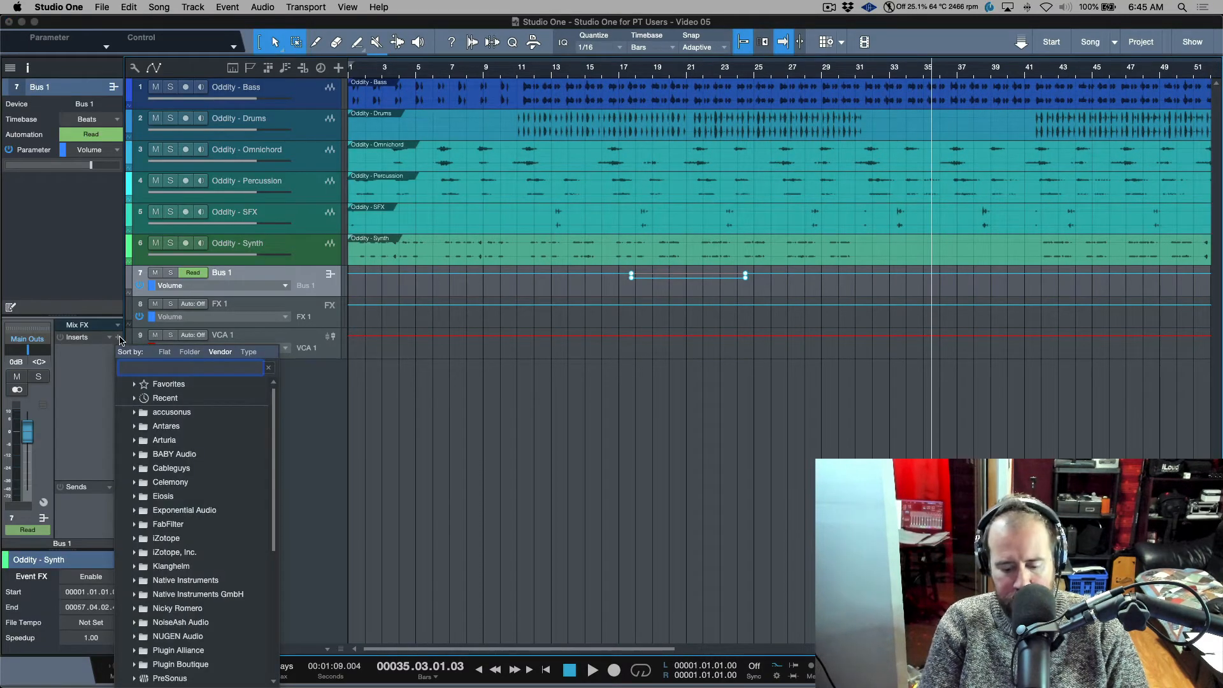
pyautogui.write('pro')
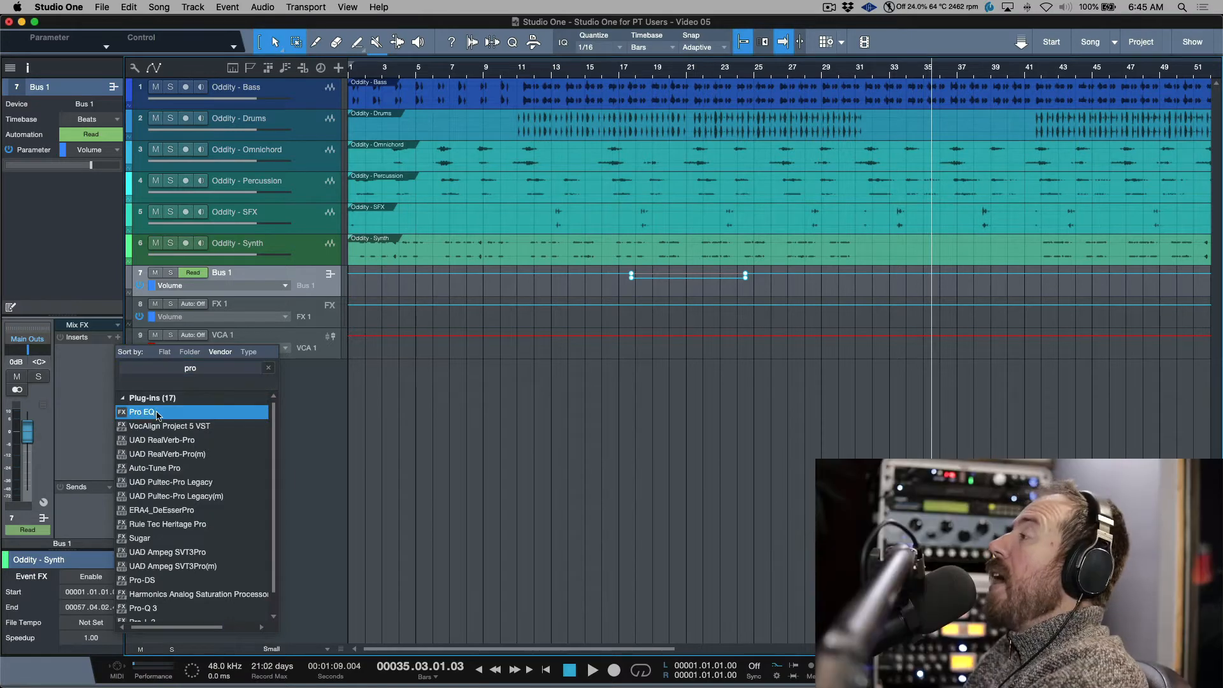
pyautogui.doubleClick(159, 413)
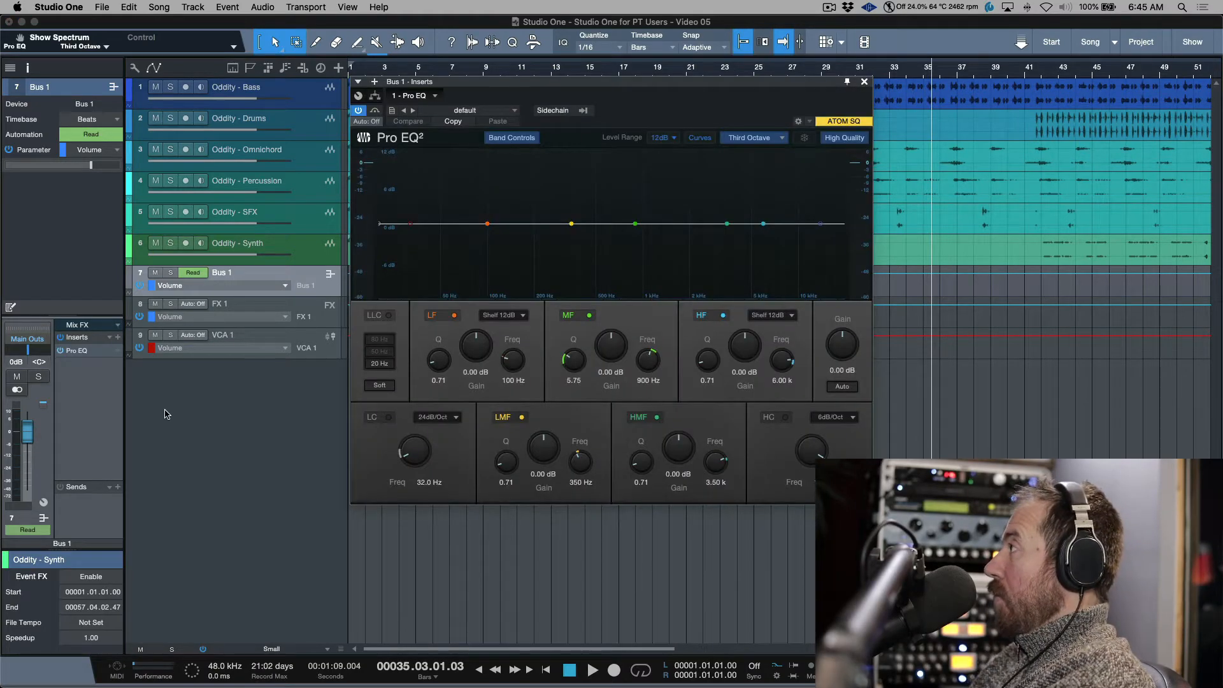
pyautogui.click(865, 81)
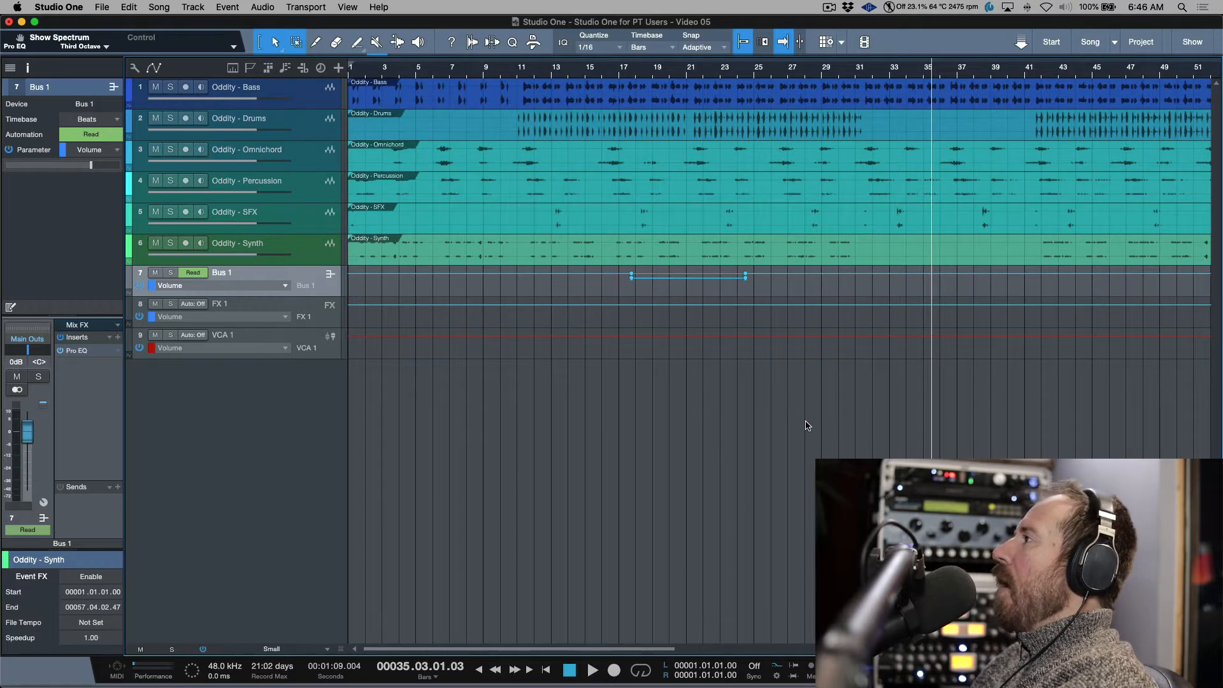
# Step: Add four automation tracks named Sub Sample below Bus 1 and look through them one by one
pyautogui.click(338, 69)
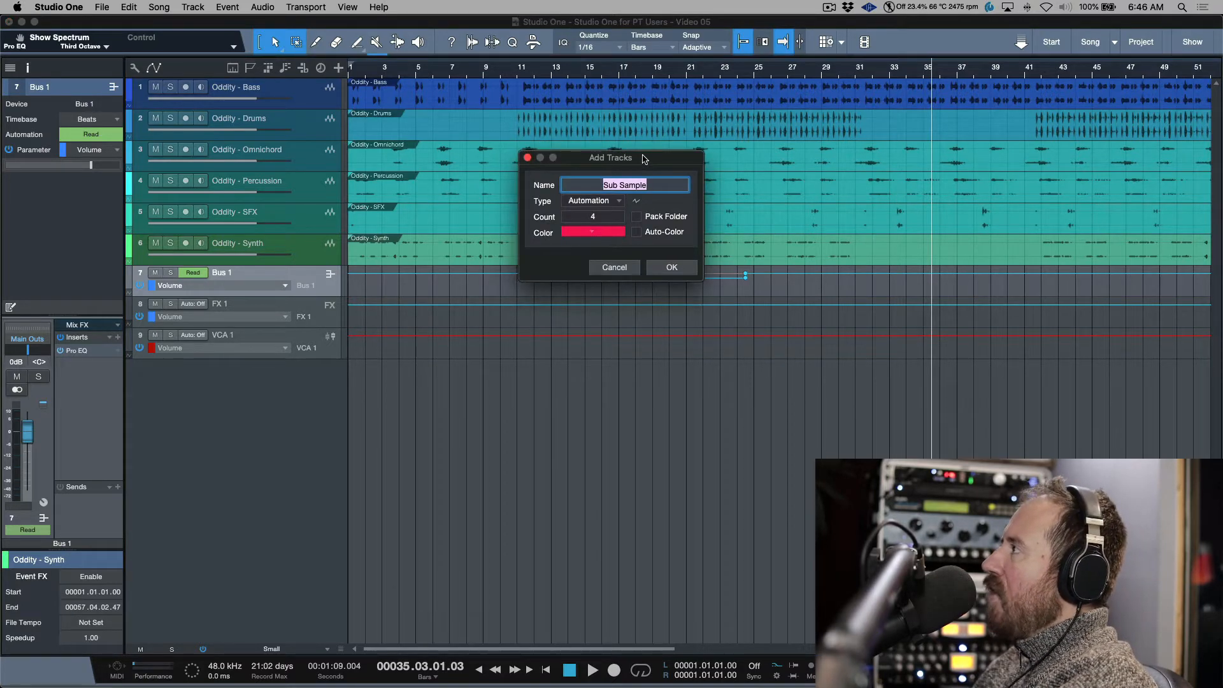
pyautogui.click(596, 202)
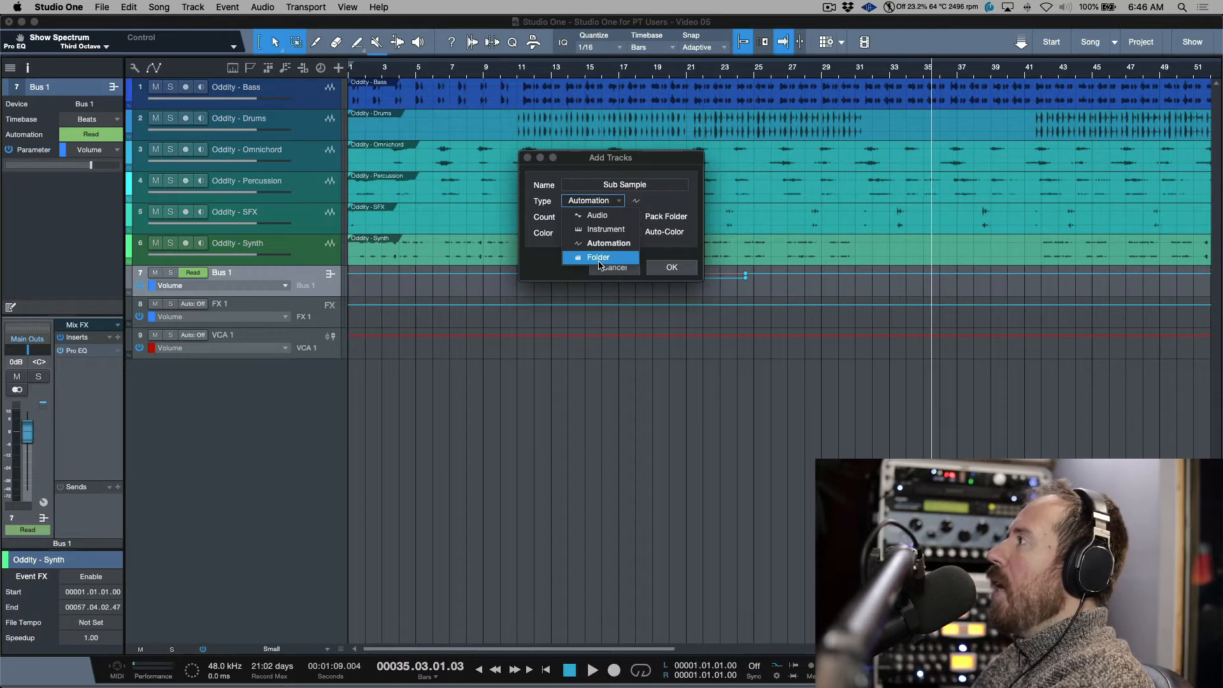
pyautogui.click(623, 245)
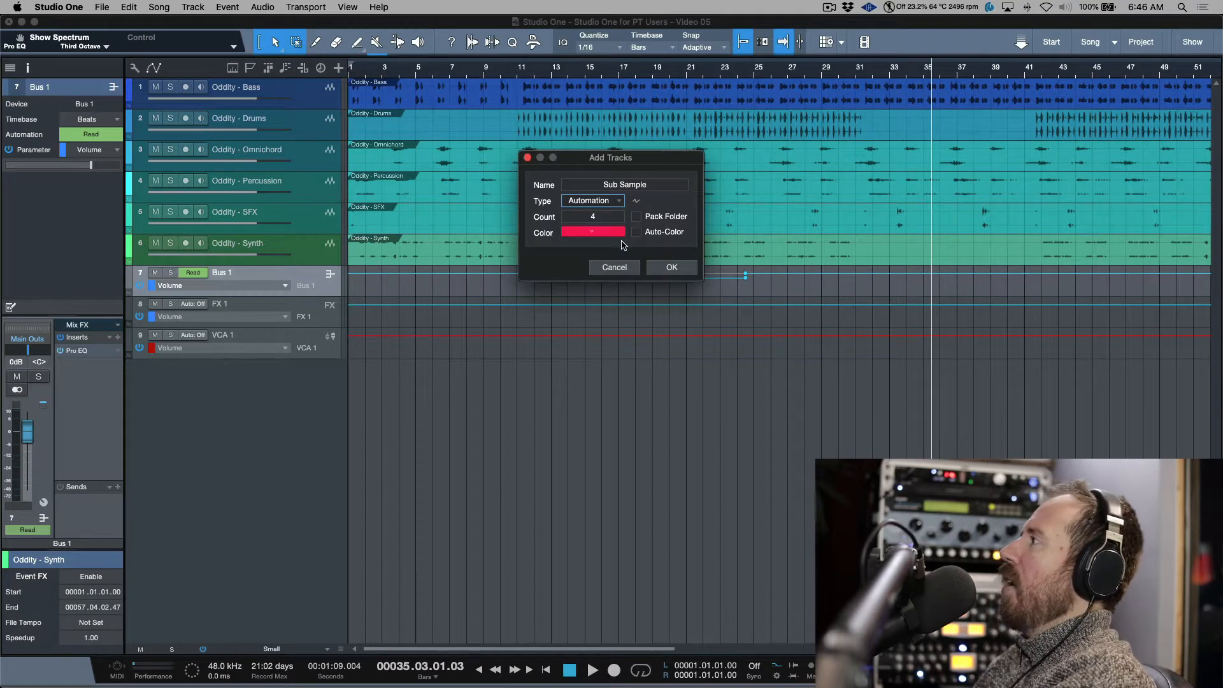
pyautogui.click(666, 268)
pyautogui.click(319, 323)
pyautogui.click(320, 345)
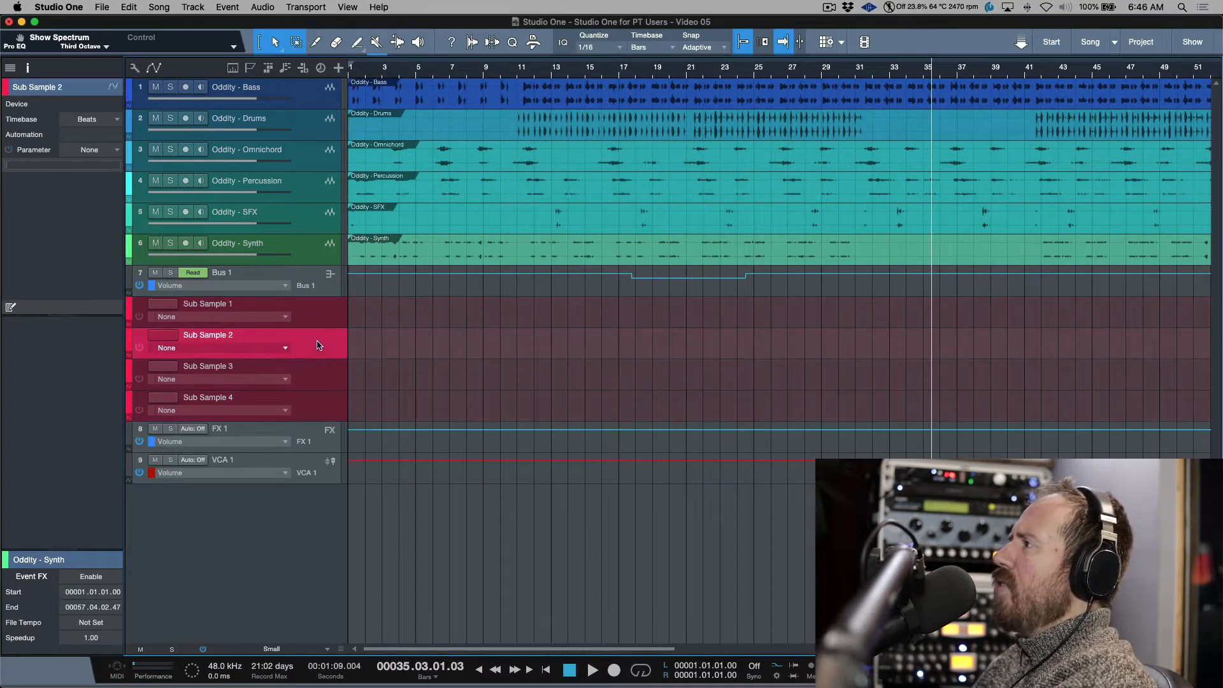
pyautogui.click(317, 366)
pyautogui.click(331, 413)
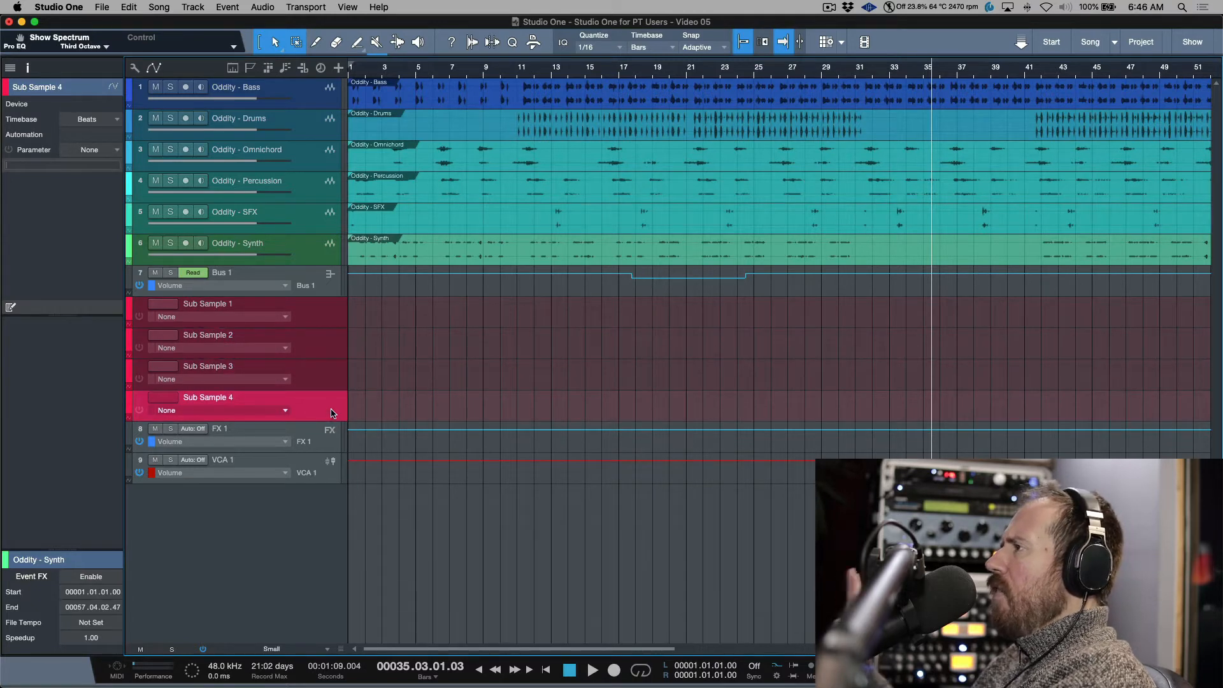
# Step: Remove all four Sub Sample automation tracks
pyautogui.keyDown('shift'); pyautogui.click(318, 320); pyautogui.keyUp('shift')
pyautogui.rightClick(318, 320)
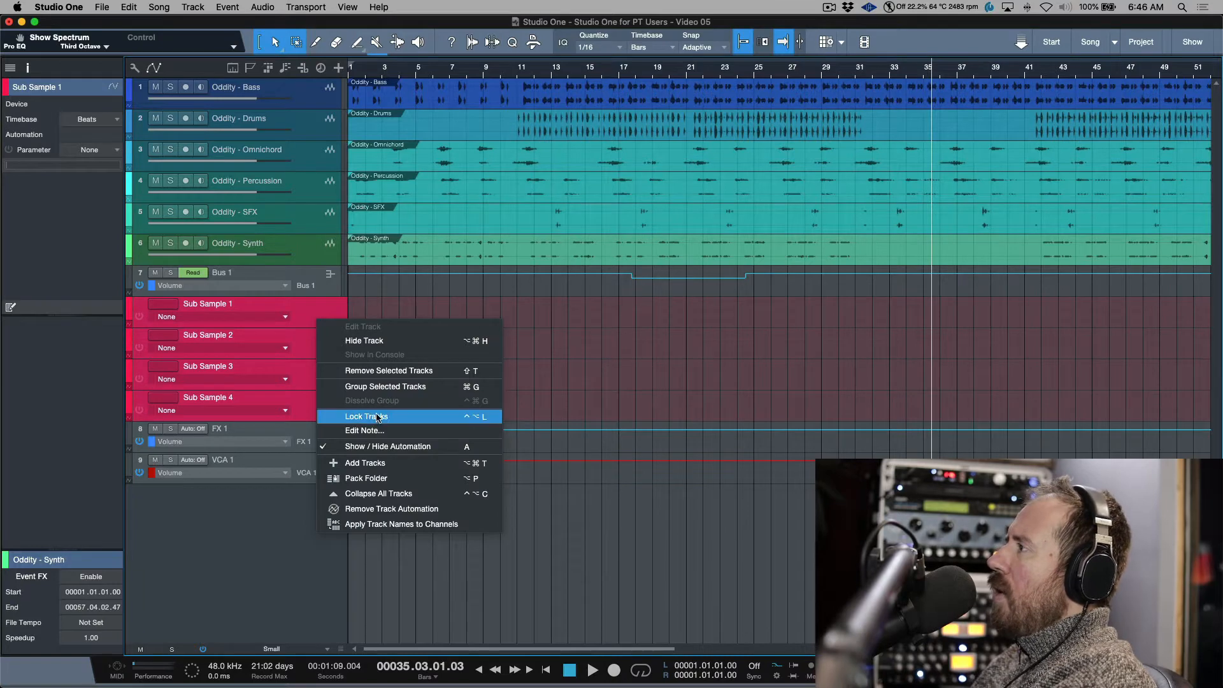
pyautogui.click(388, 372)
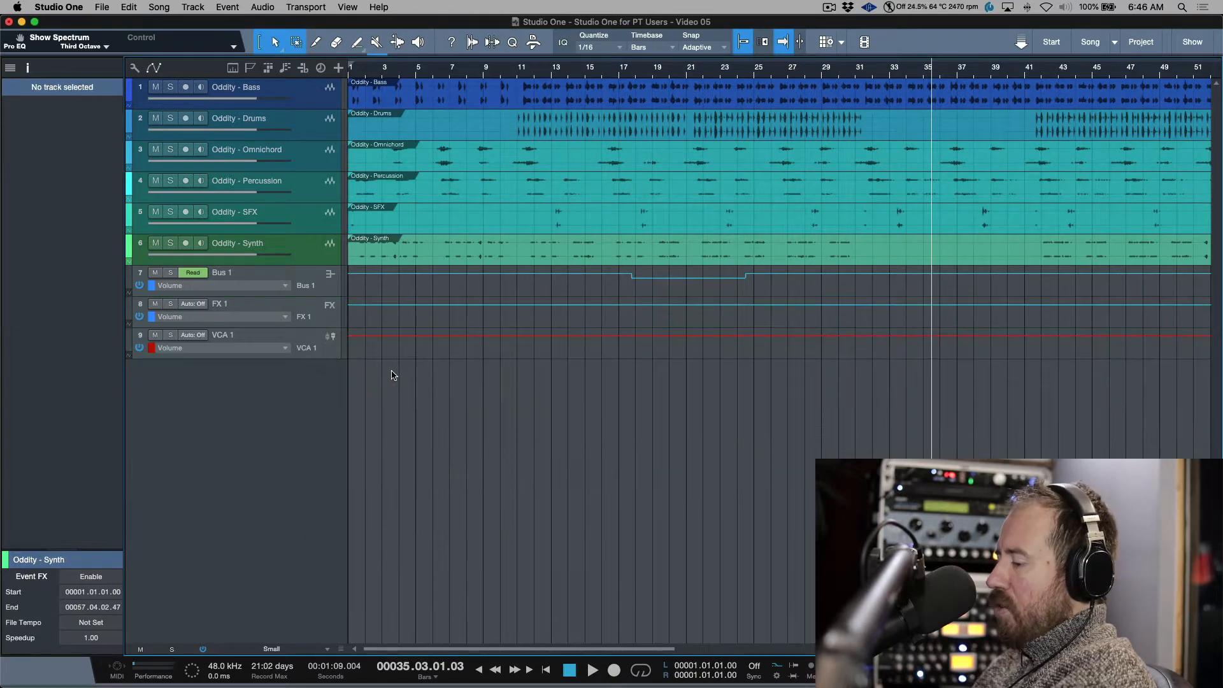
# Step: Switch to Pro Tools and examine which parameters the Aux 1 automation lane offers for Oxford EQ + Filters
pyautogui.press('super+Tab')
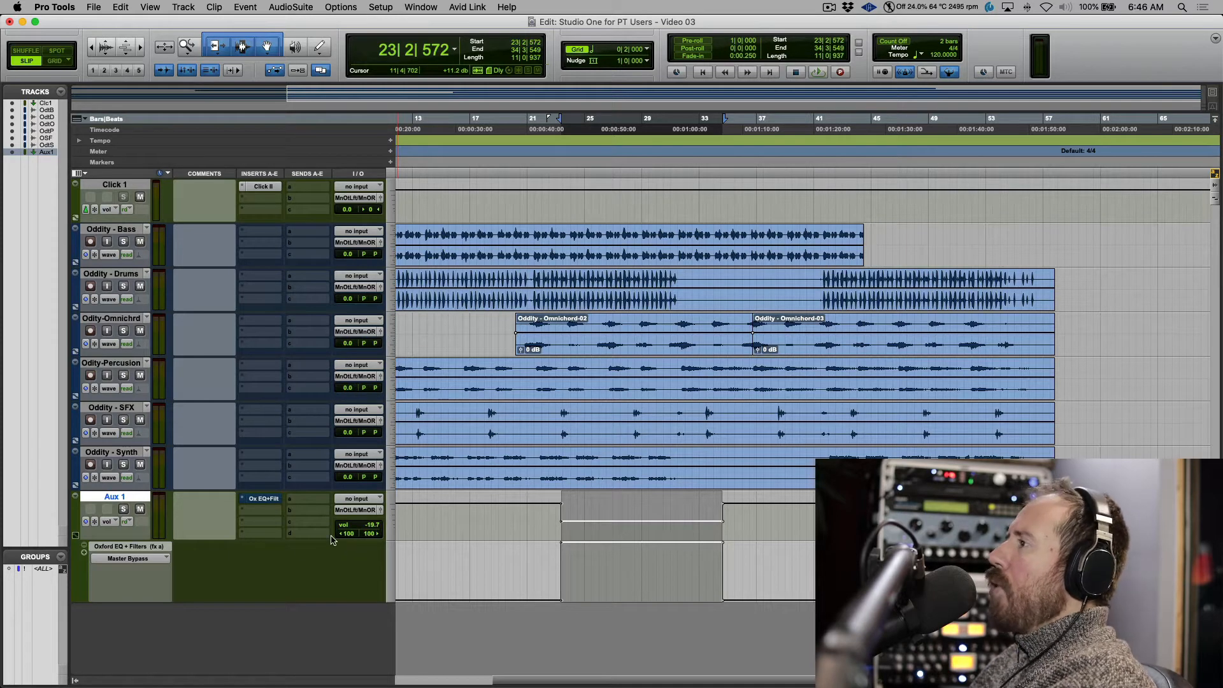
pyautogui.click(531, 512)
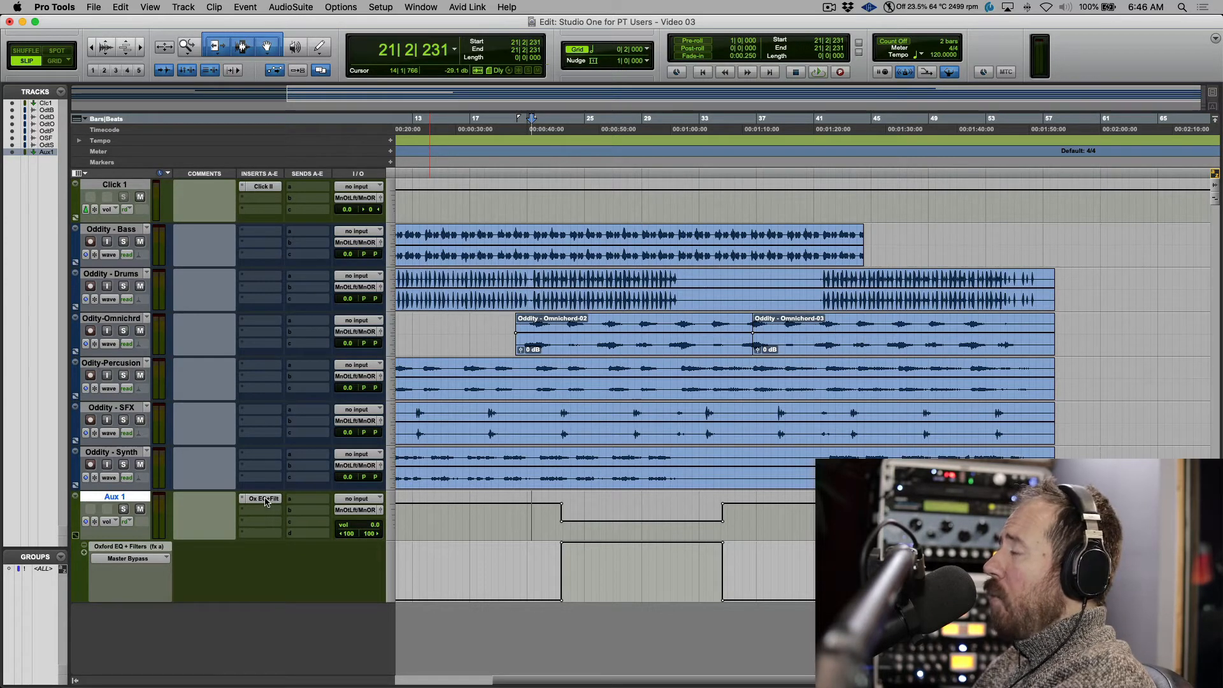
pyautogui.click(147, 559)
pyautogui.moveTo(147, 559)
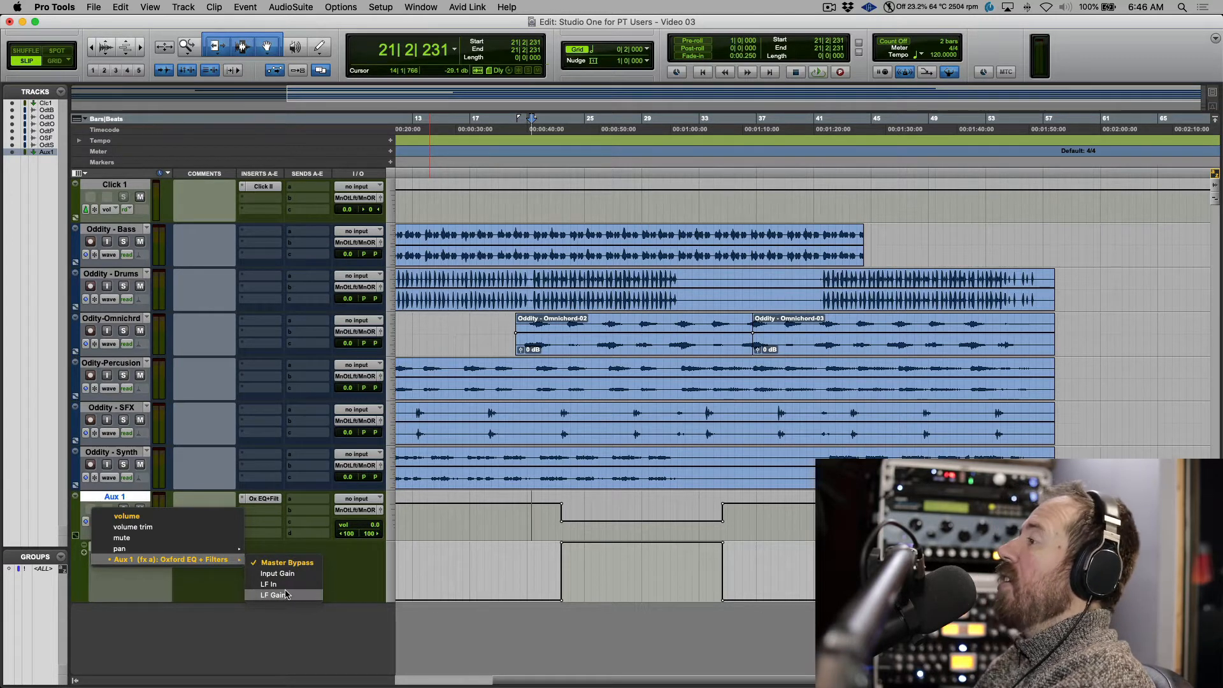
pyautogui.click(439, 623)
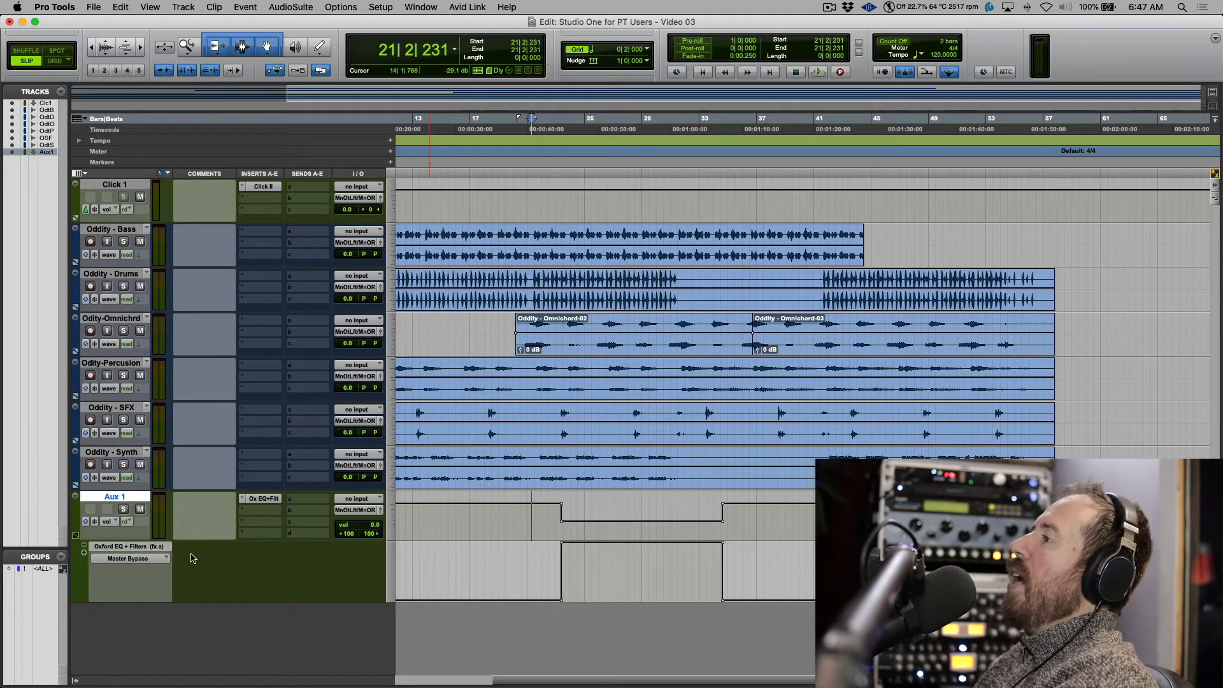
# Step: Hide the separate Aux 1 automation lane and show Oxford EQ + Filters Input Gain followed by LF In on the enlarged track itself
pyautogui.click(75, 535)
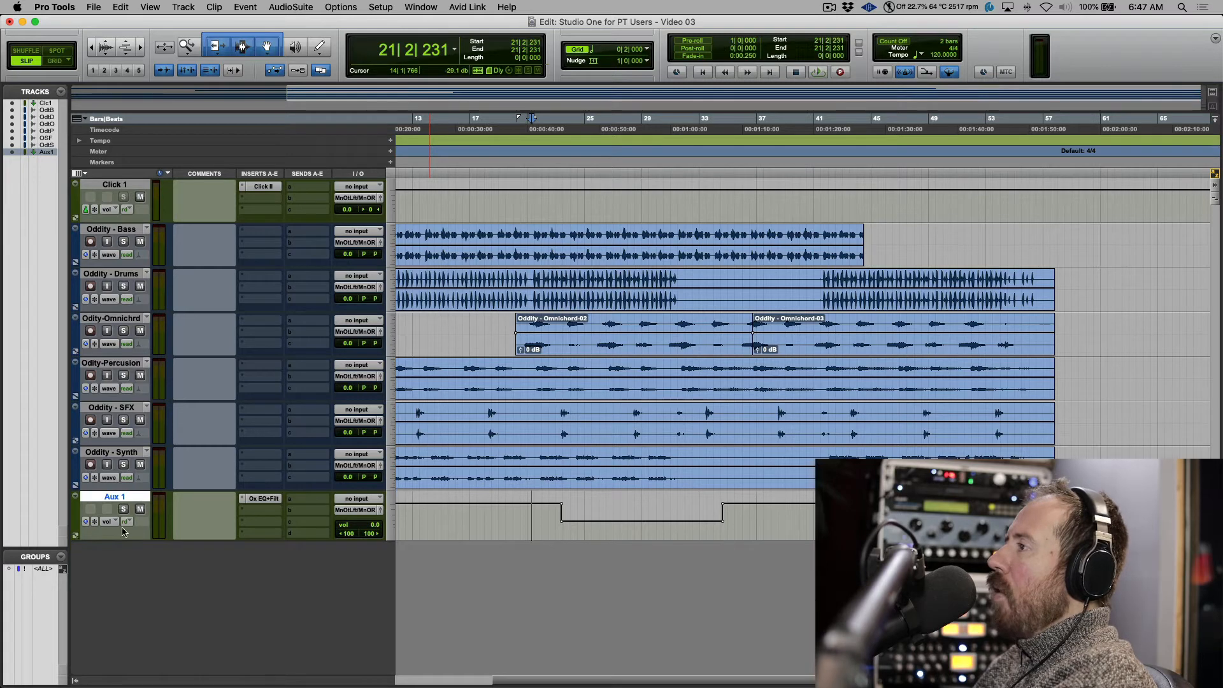
pyautogui.moveTo(139, 540); pyautogui.dragTo(140, 587)
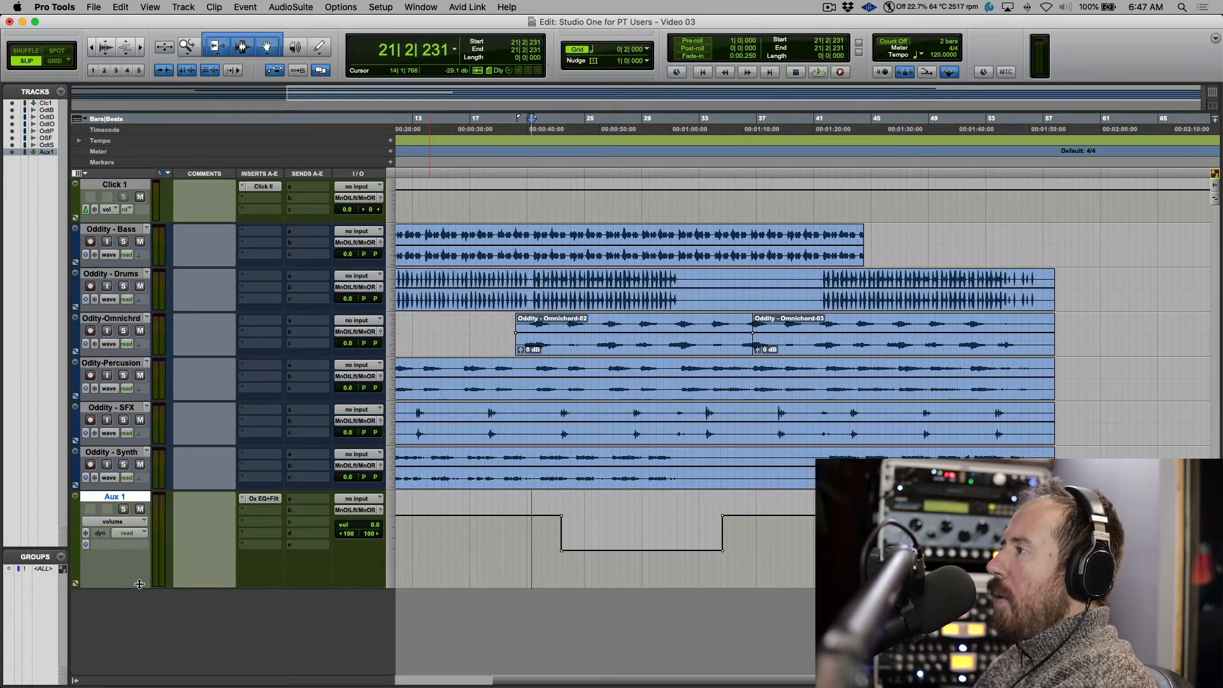
pyautogui.click(135, 525)
pyautogui.moveTo(189, 580)
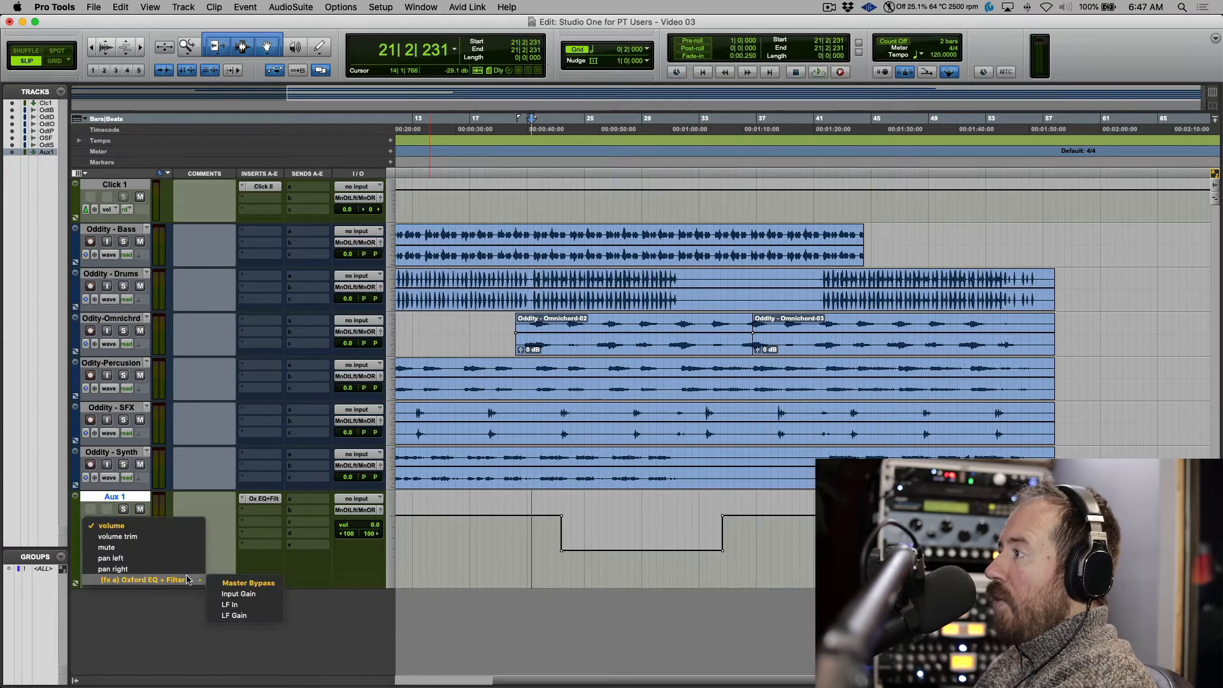
pyautogui.click(241, 595)
pyautogui.click(139, 524)
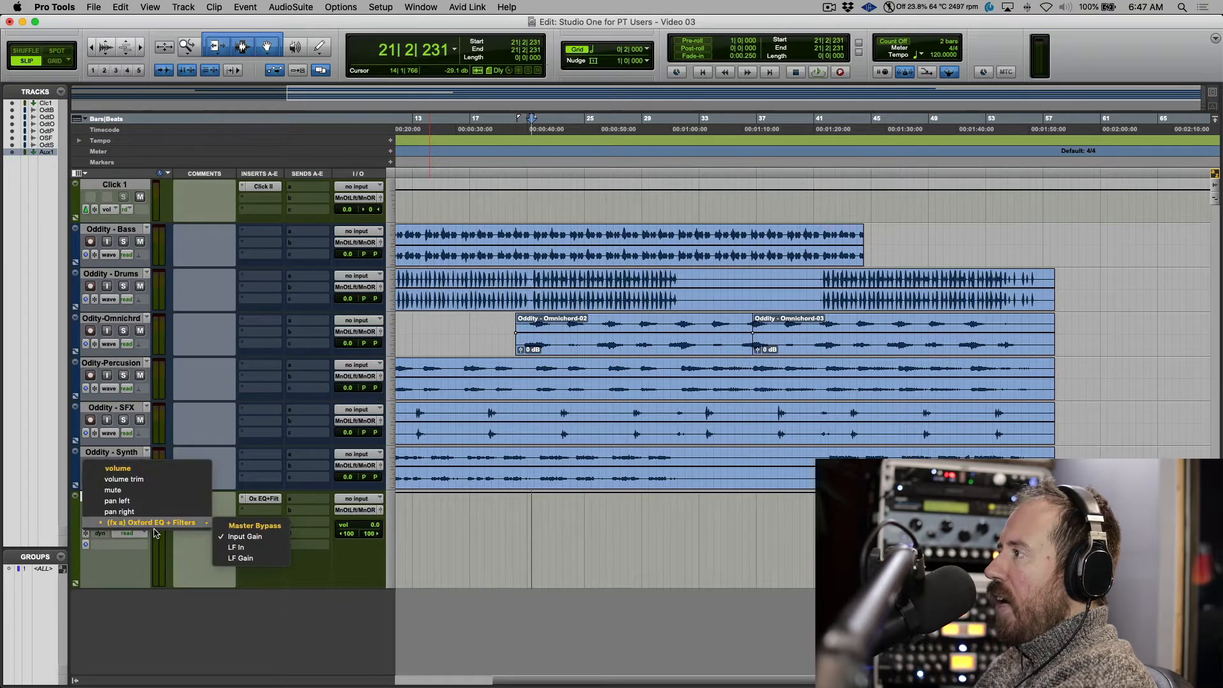
pyautogui.click(237, 547)
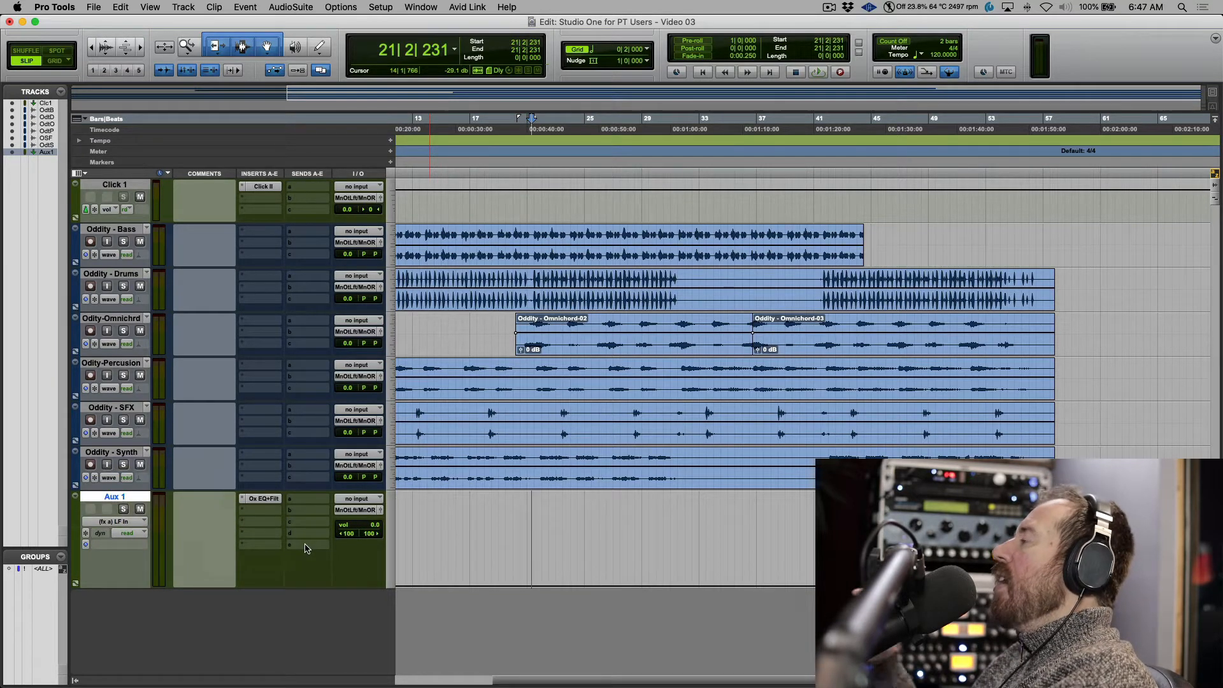
# Step: Switch to Studio One and look through the Bus 1, FX 1 and VCA 1 automation tracks one by one
pyautogui.press('super+Tab')
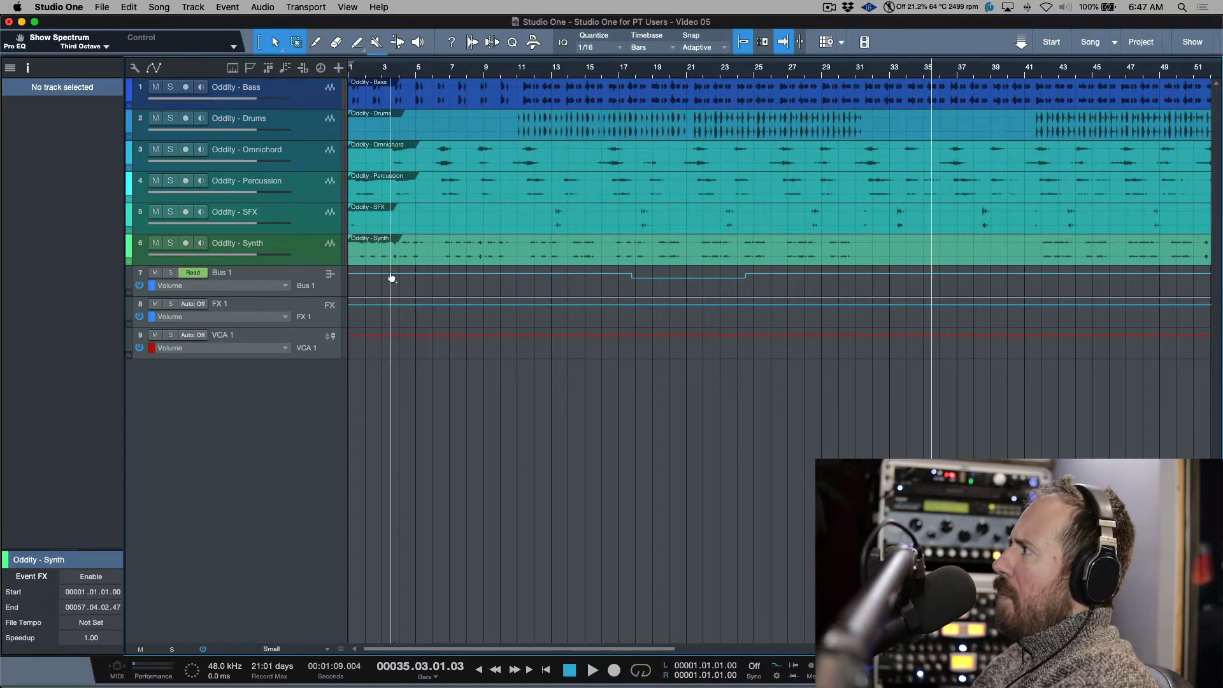
pyautogui.click(331, 290)
pyautogui.click(327, 322)
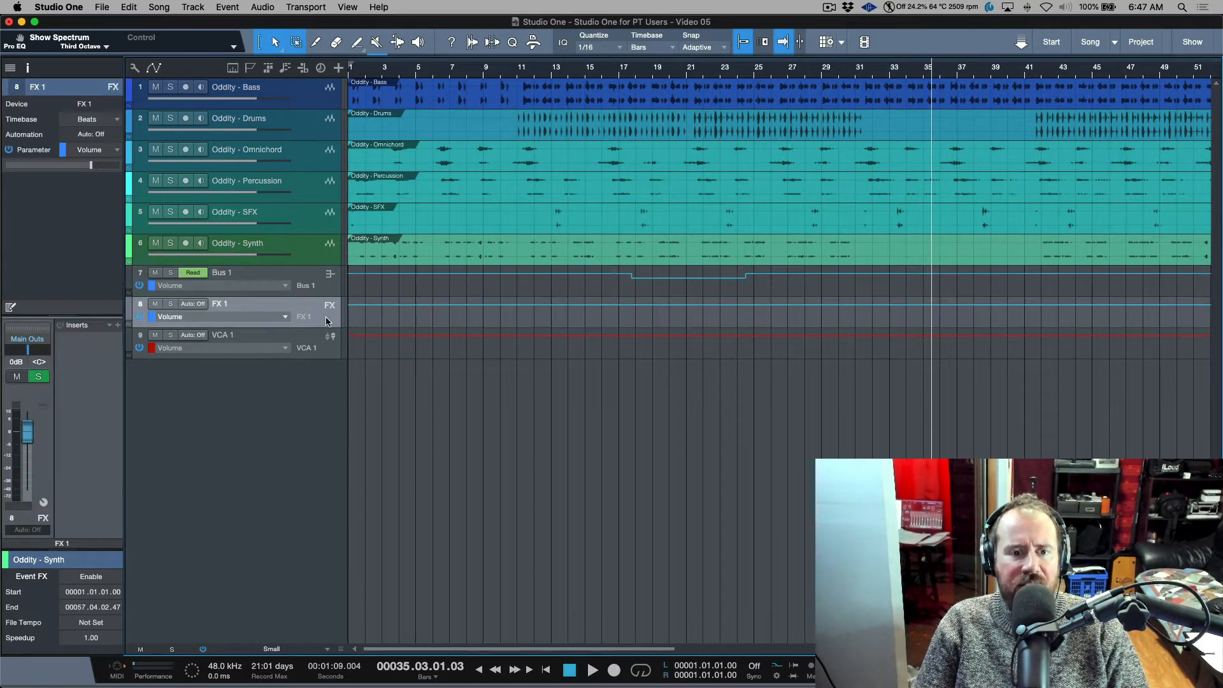
pyautogui.click(322, 355)
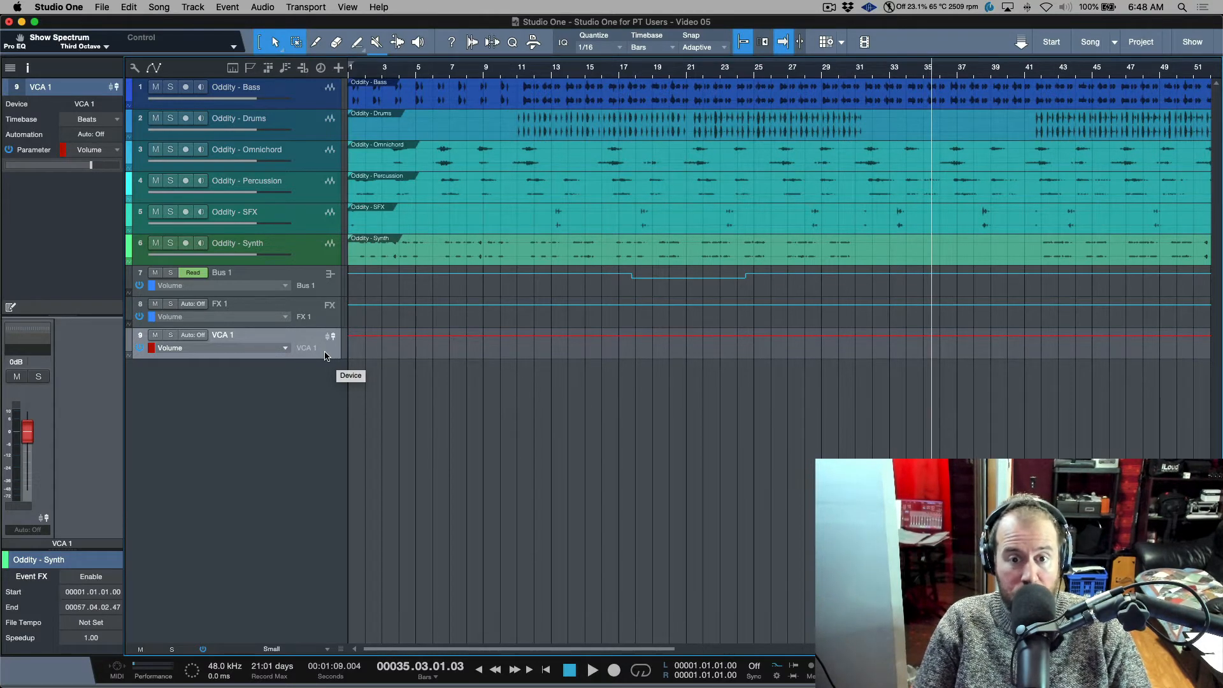
pyautogui.click(331, 282)
pyautogui.click(321, 319)
pyautogui.click(323, 338)
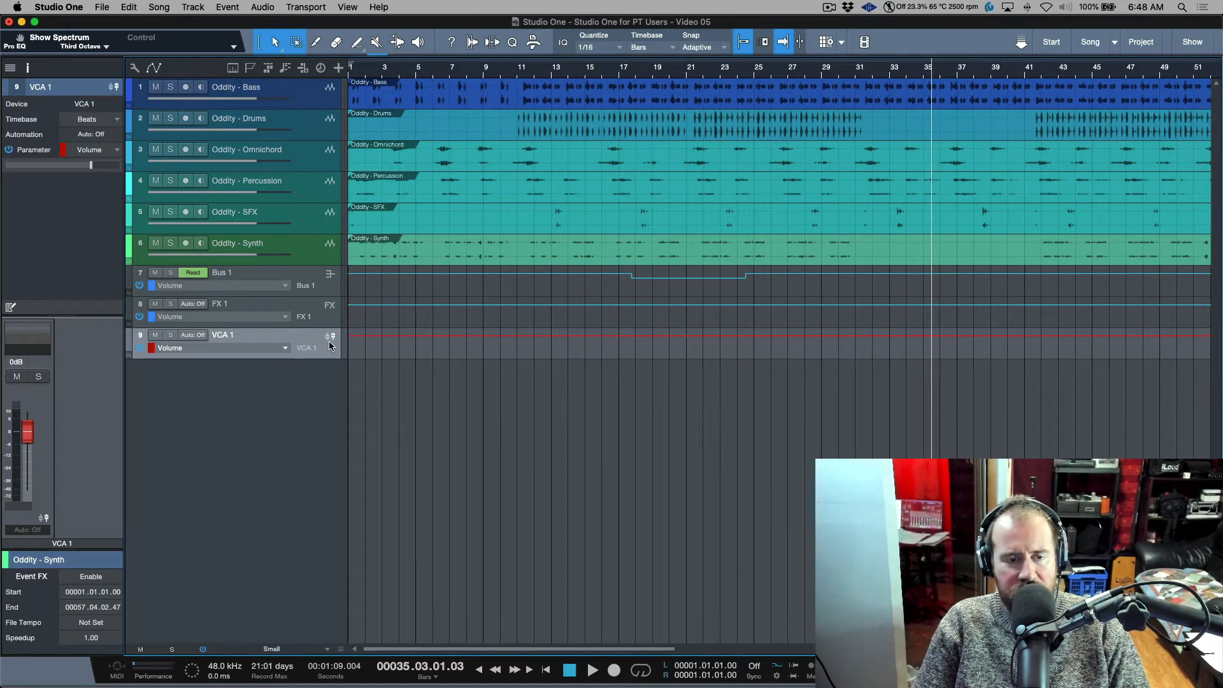
pyautogui.click(330, 291)
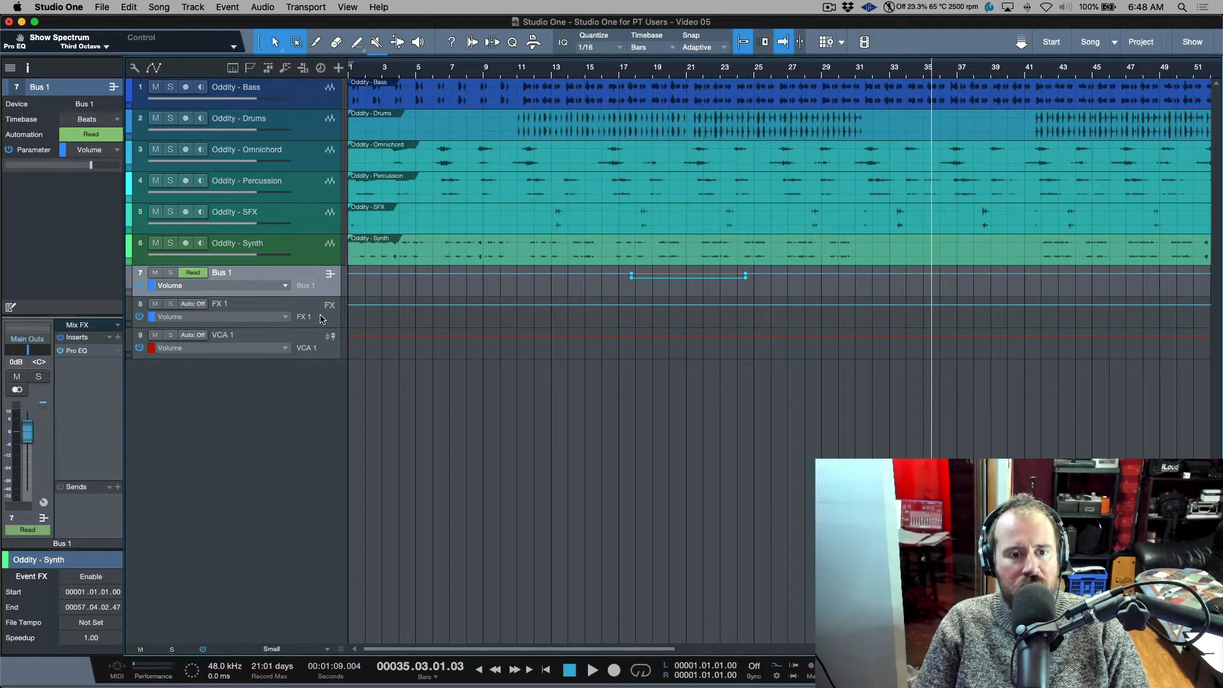
pyautogui.click(322, 319)
pyautogui.click(332, 349)
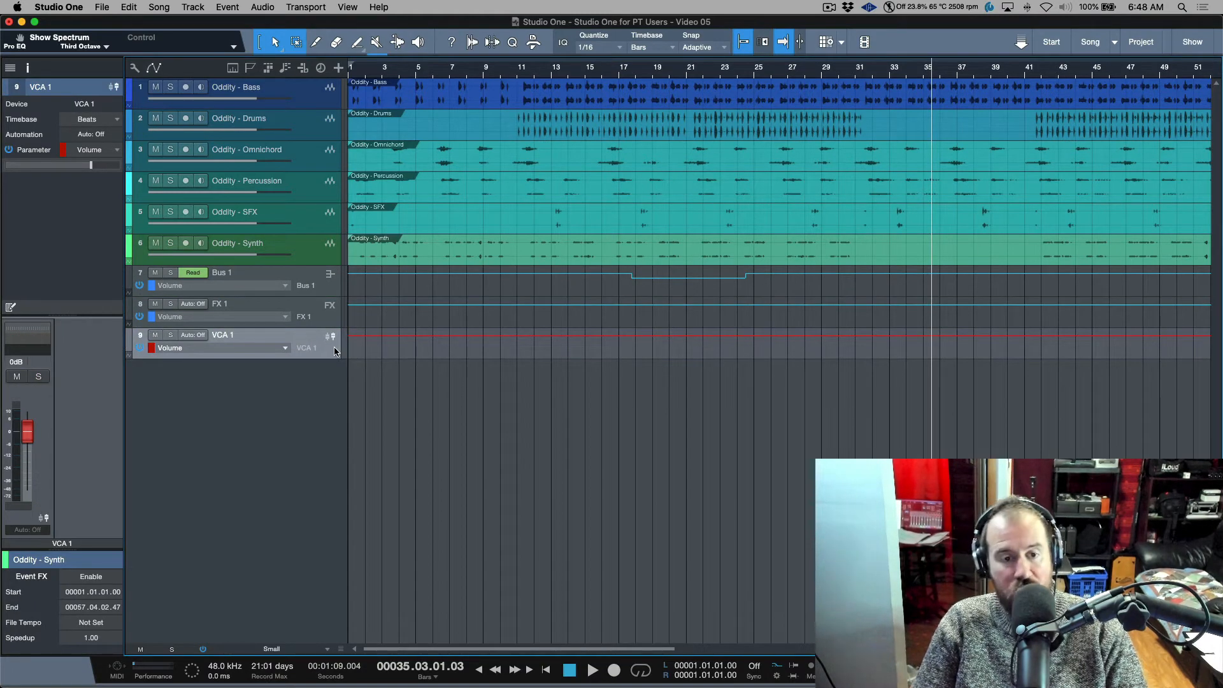
# Step: Show the mixing console and select the Bus 1, FX 1 and VCA 1 automation tracks in turn to compare them with their channels
pyautogui.press('F4')
pyautogui.press('F4')
pyautogui.press('F3')
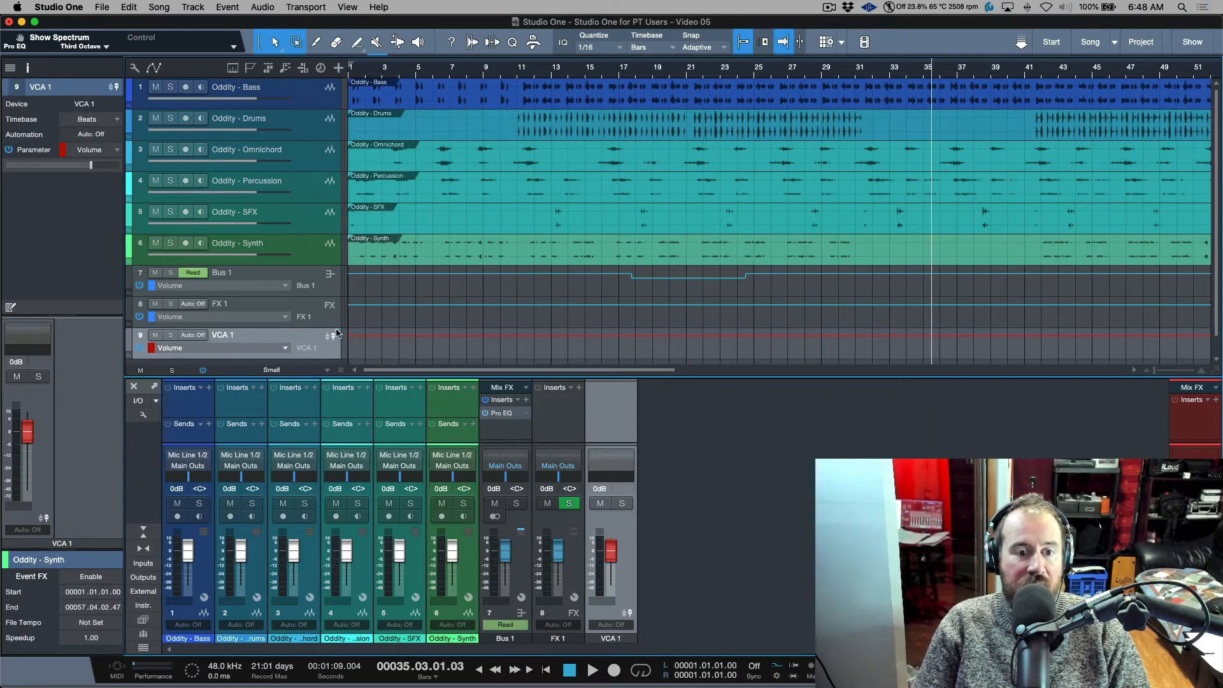
pyautogui.click(334, 294)
pyautogui.click(330, 323)
pyautogui.click(333, 291)
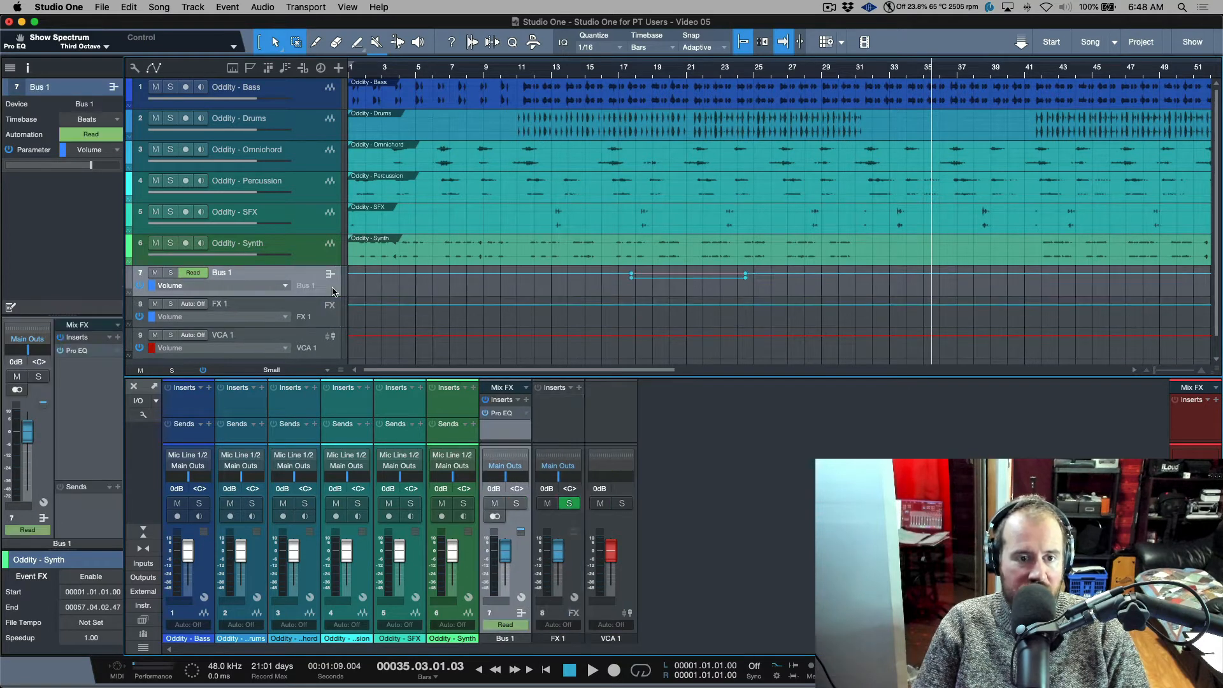
pyautogui.click(333, 325)
pyautogui.click(320, 351)
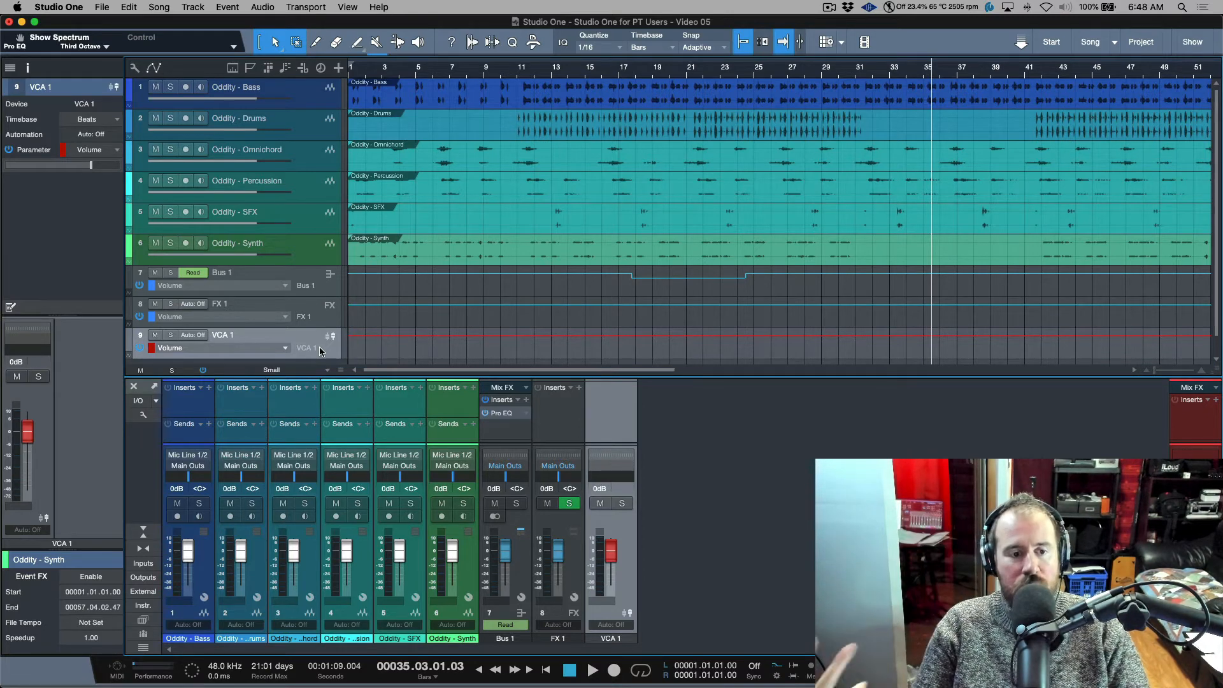
pyautogui.click(325, 326)
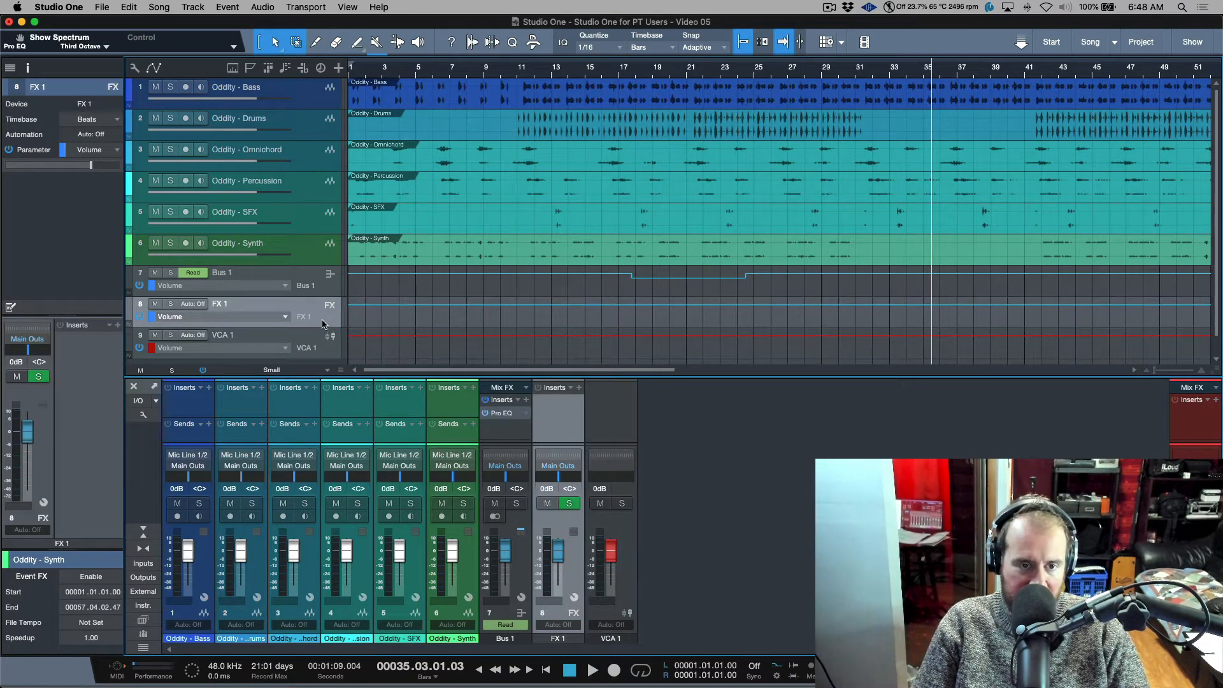
pyautogui.click(331, 297)
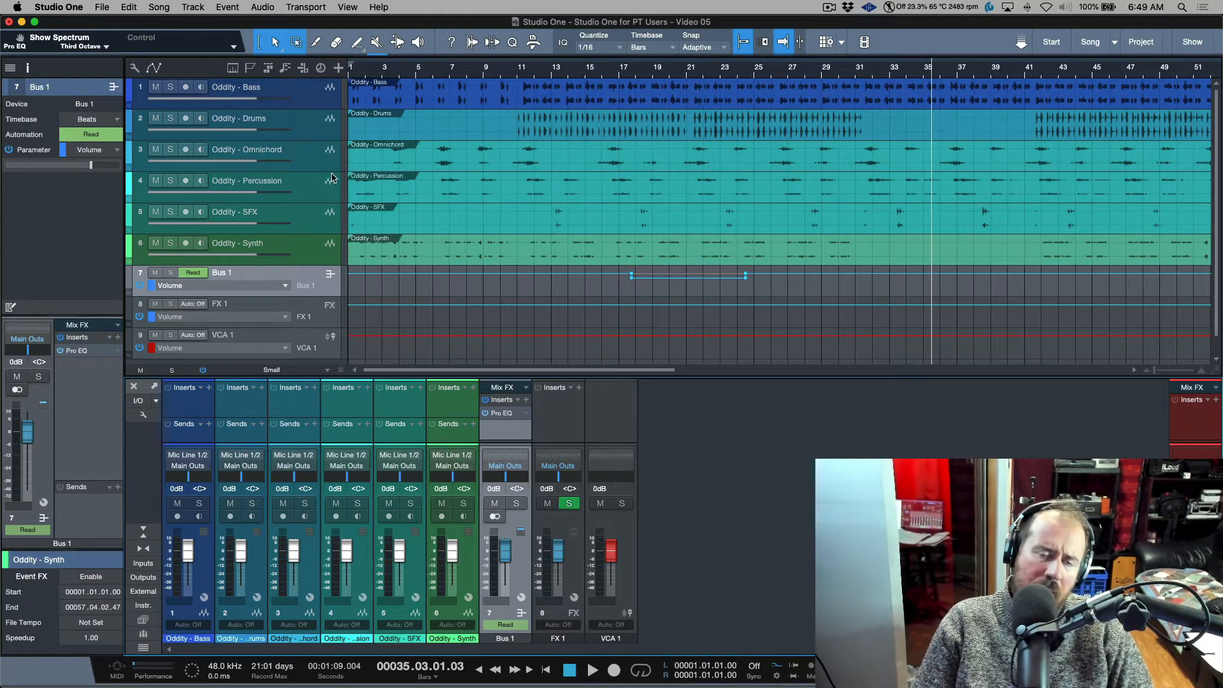
# Step: Enlarge the Oddity - Bass track and go through its channel's automation modes Read, Touch and Latch, ending on Write
pyautogui.click(313, 96)
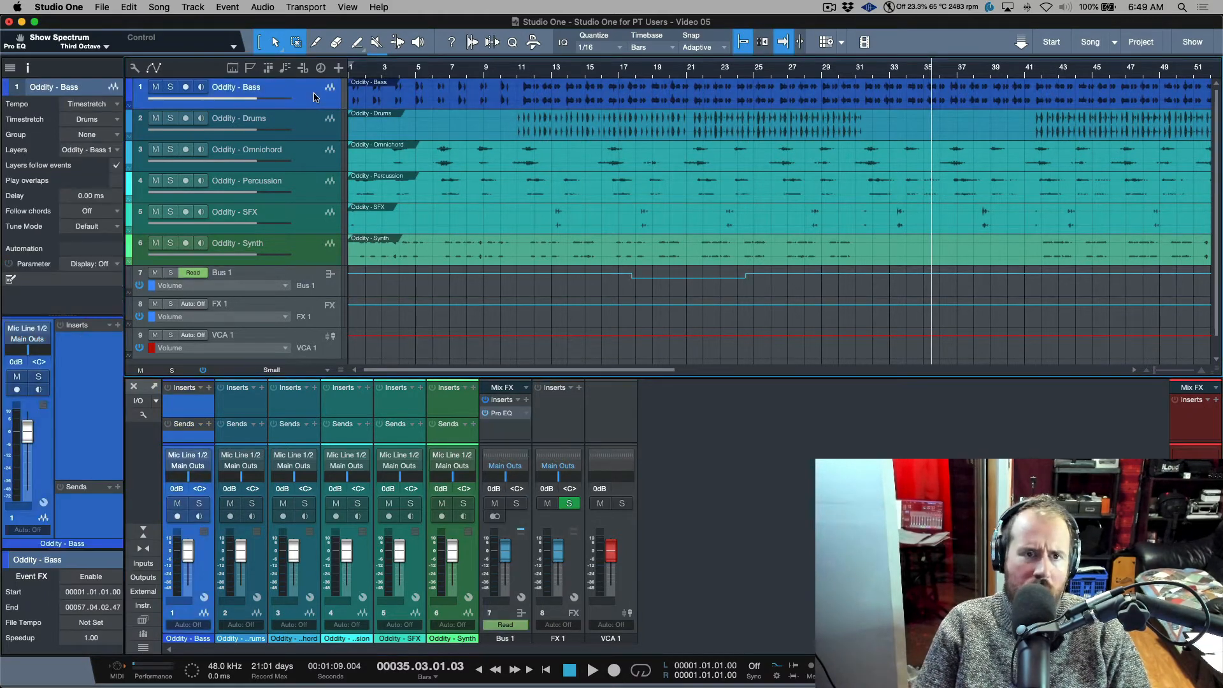
pyautogui.moveTo(313, 108); pyautogui.dragTo(313, 176)
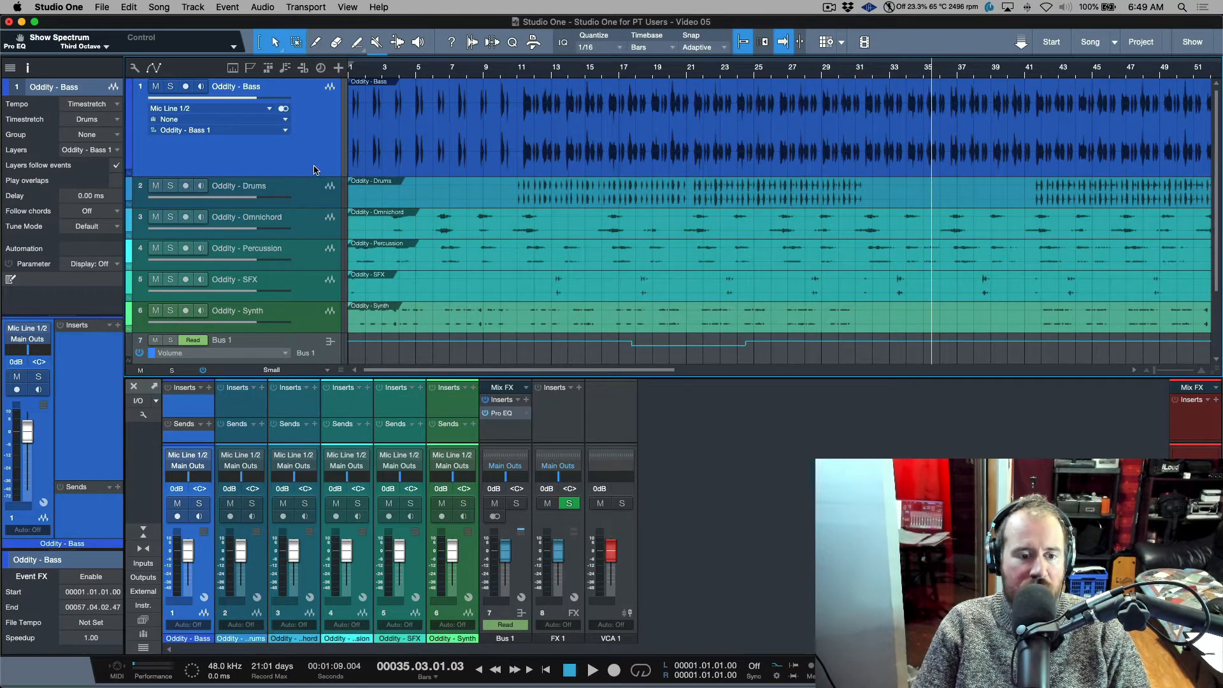
pyautogui.click(203, 625)
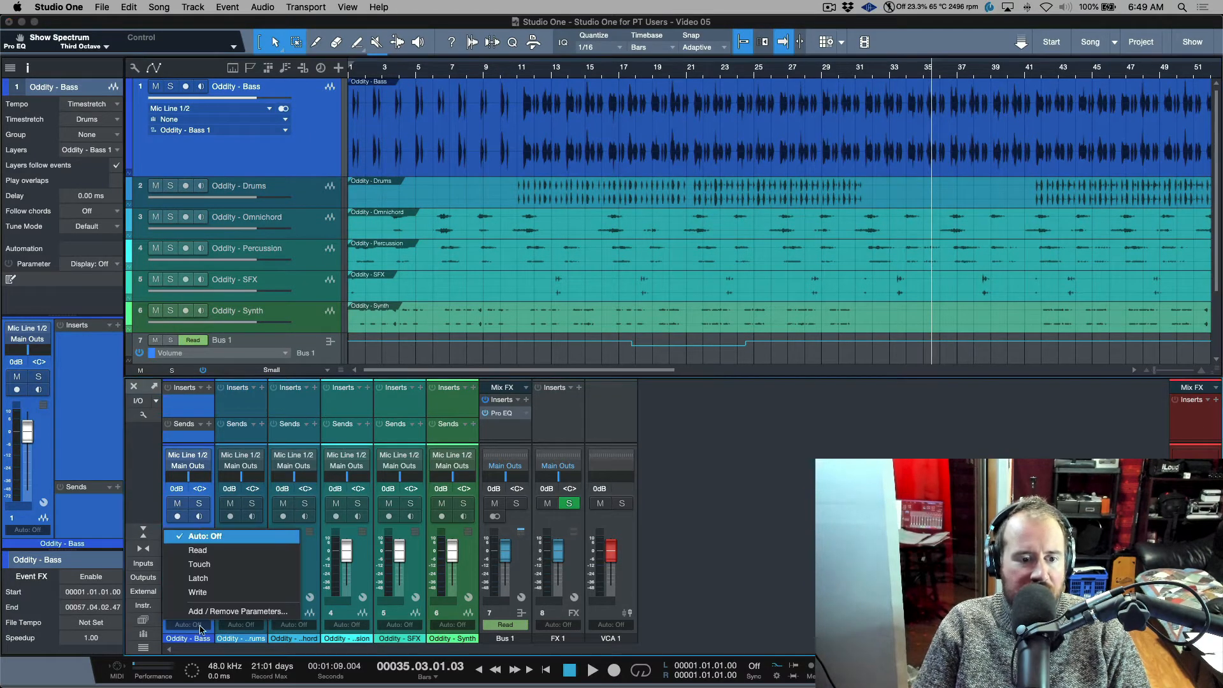
pyautogui.click(235, 556)
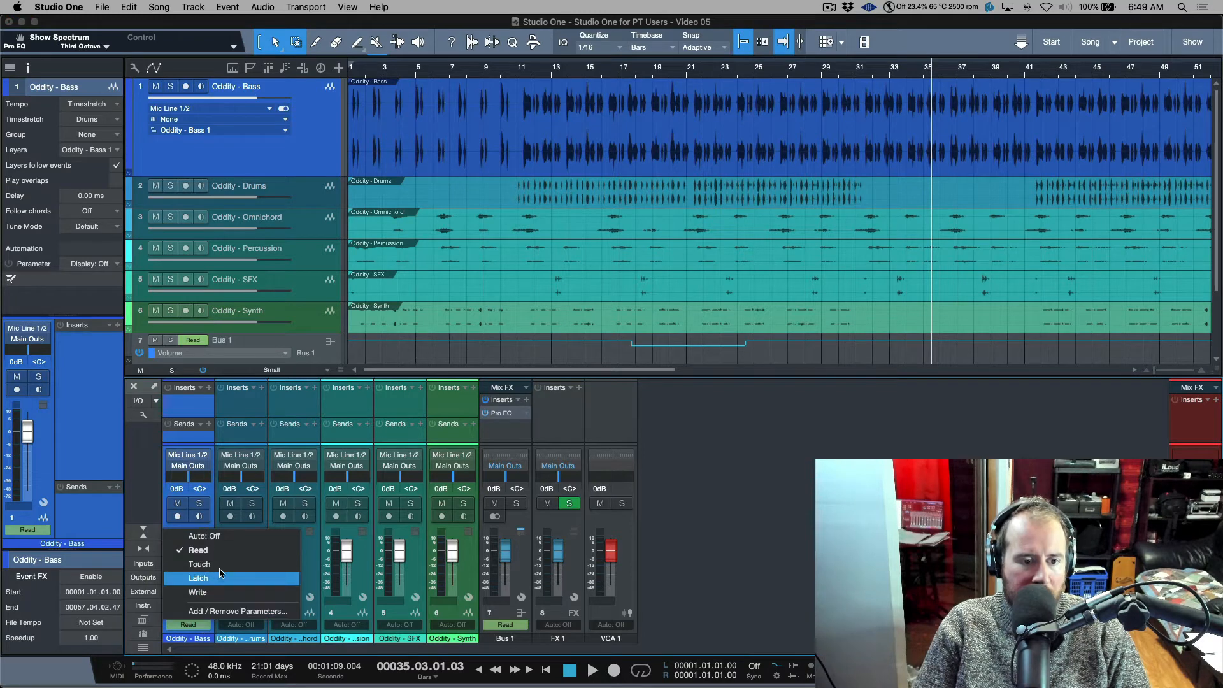
pyautogui.click(199, 564)
pyautogui.click(203, 626)
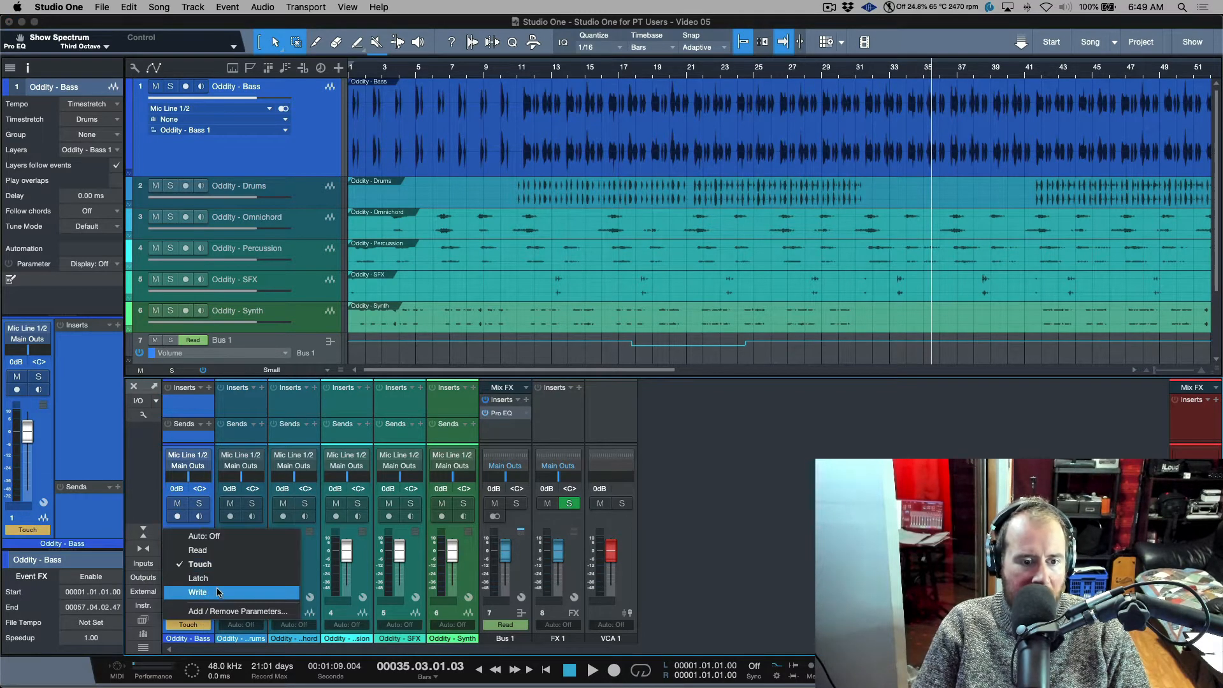
pyautogui.click(220, 586)
pyautogui.click(209, 626)
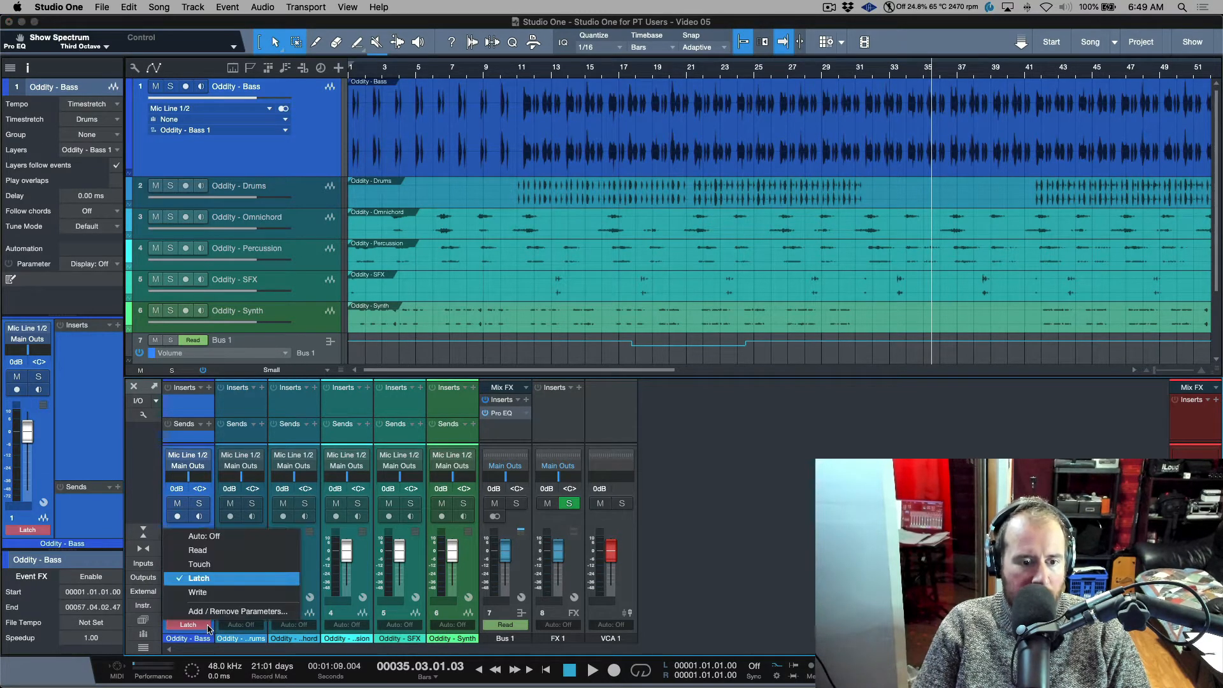
pyautogui.click(216, 593)
pyautogui.click(203, 615)
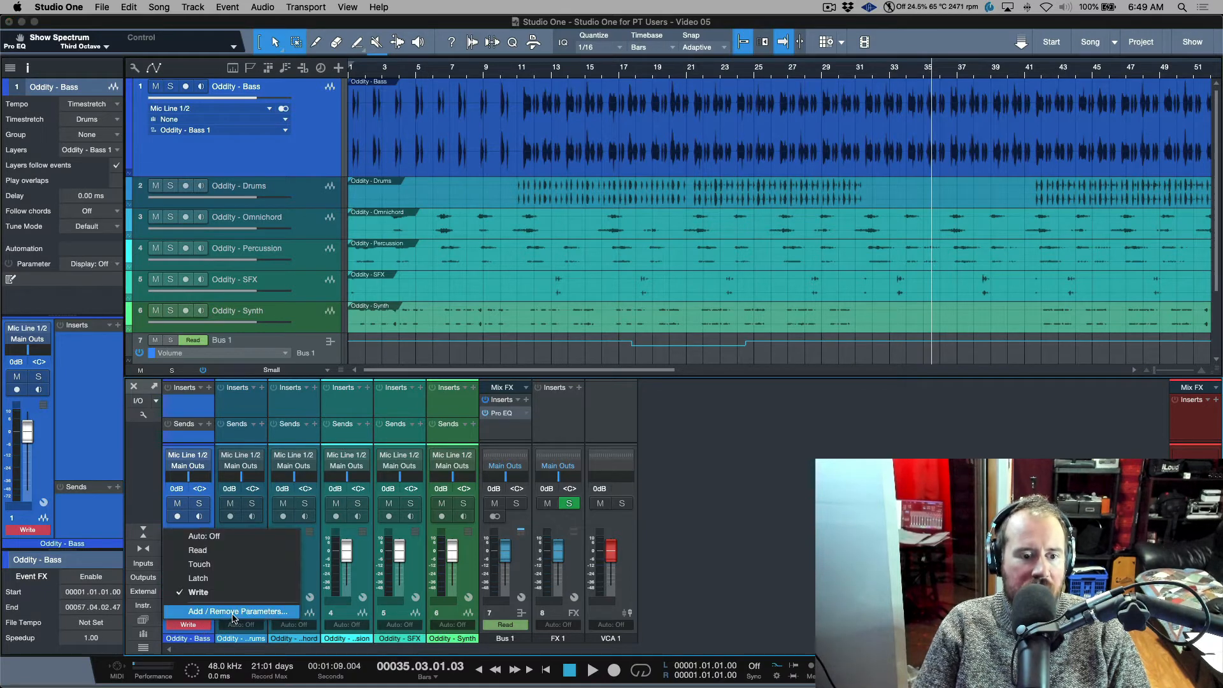
pyautogui.click(196, 408)
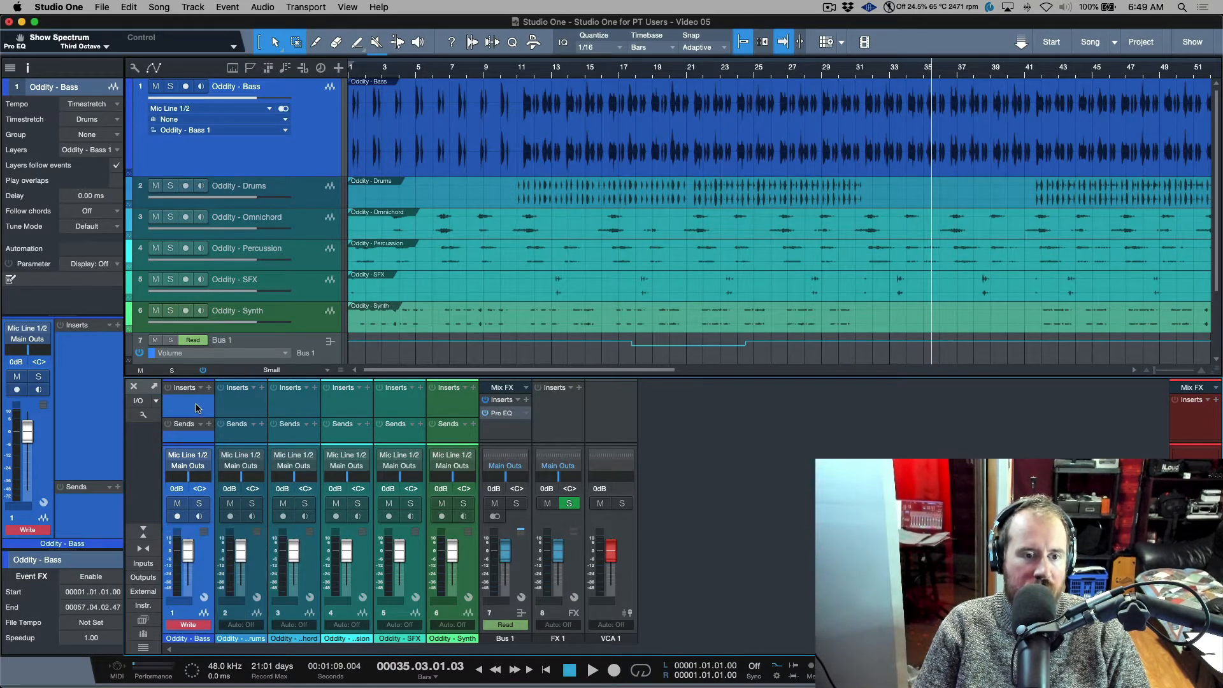
# Step: Insert the Pro EQ plug-in on the Oddity - Bass channel and close its window
pyautogui.click(210, 388)
pyautogui.write('pro')
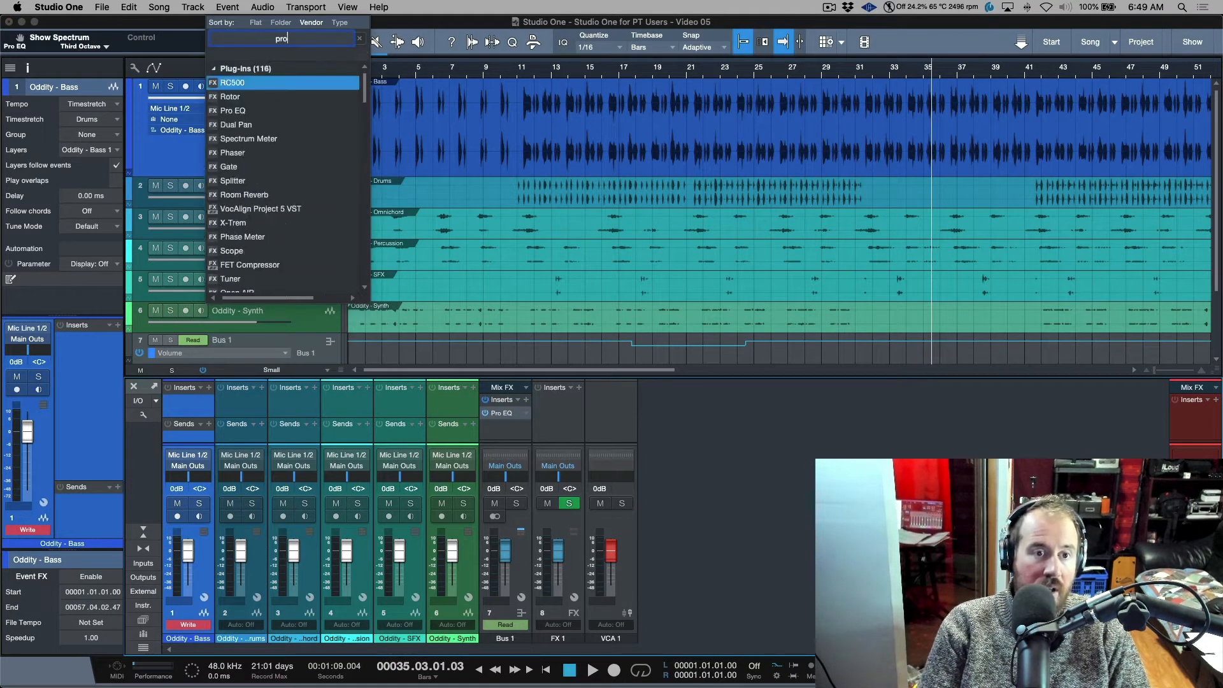
pyautogui.press('Return')
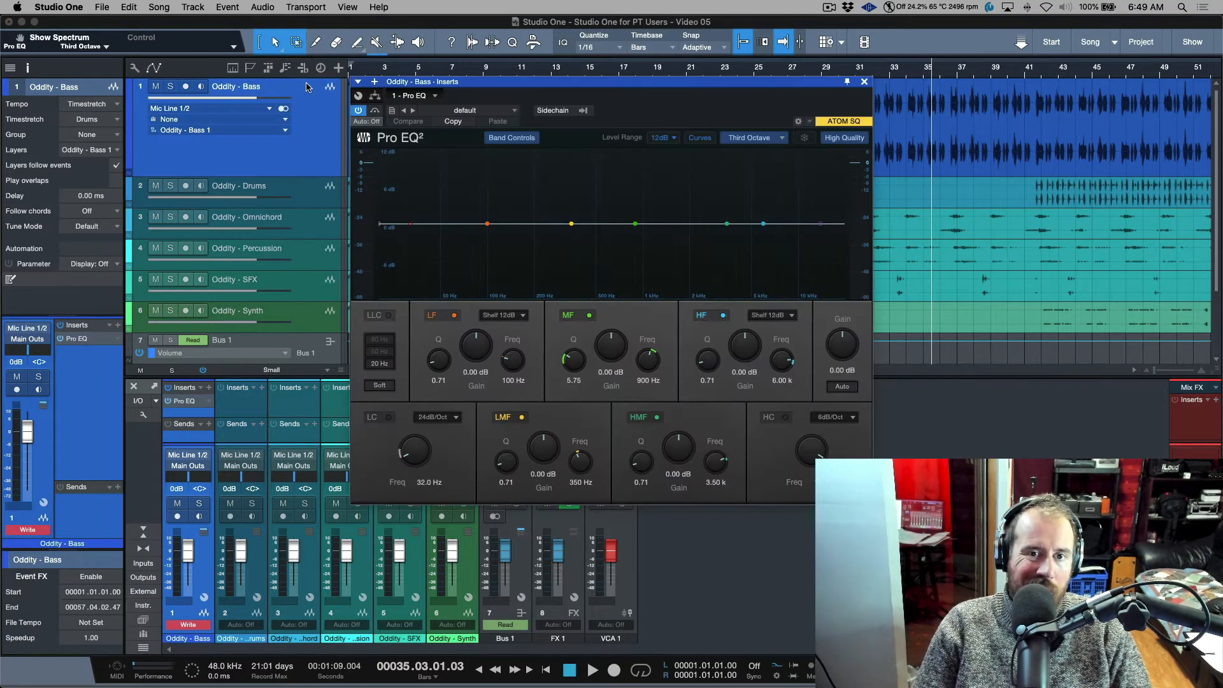
pyautogui.click(864, 82)
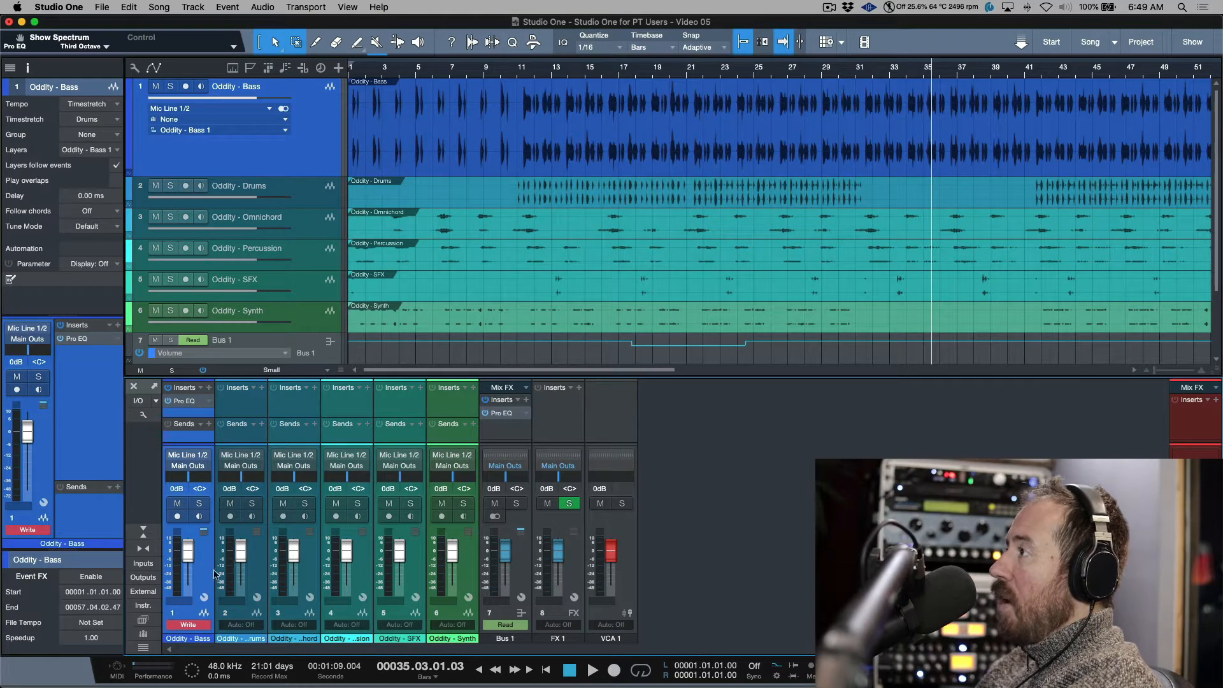
# Step: Add the Pro EQ Low Cut parameter LC-Slope to the automation parameters of Oddity - Bass
pyautogui.click(198, 627)
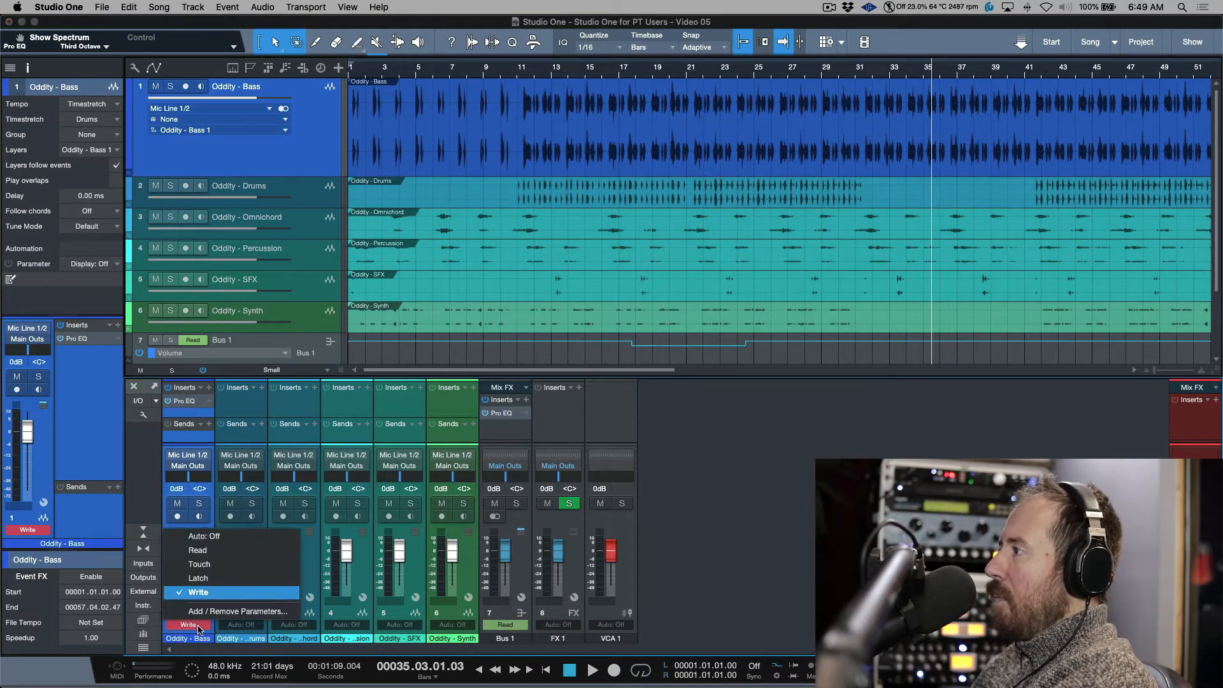
pyautogui.click(229, 611)
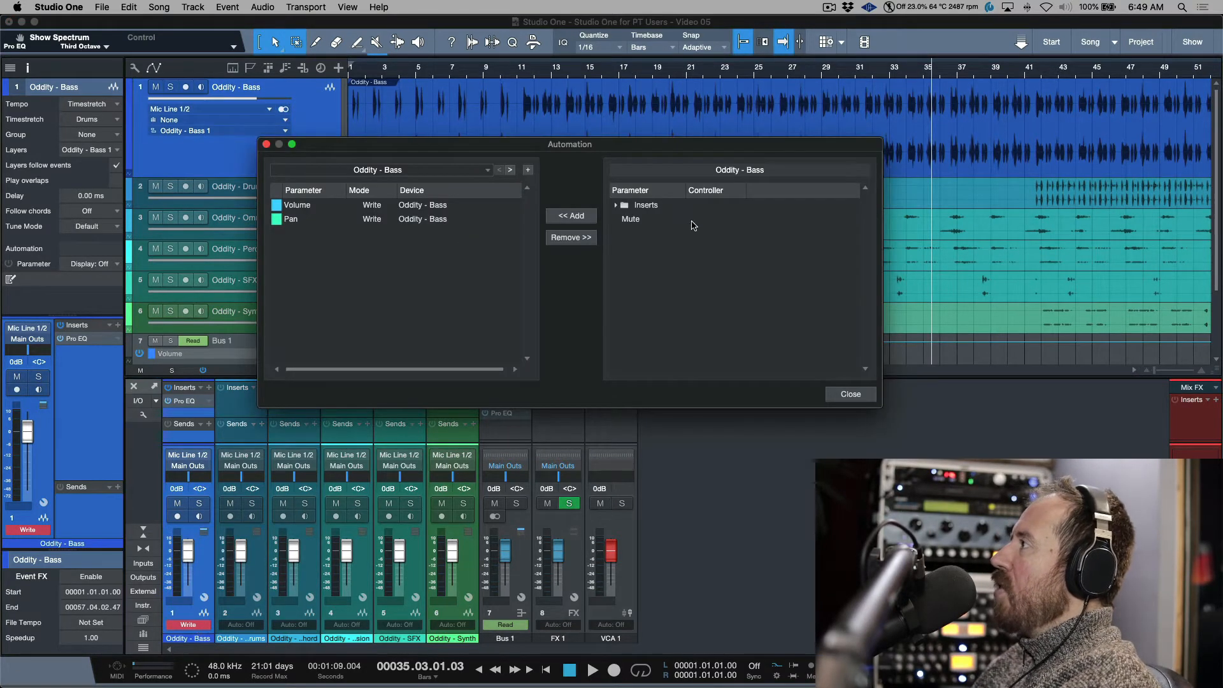
pyautogui.click(616, 205)
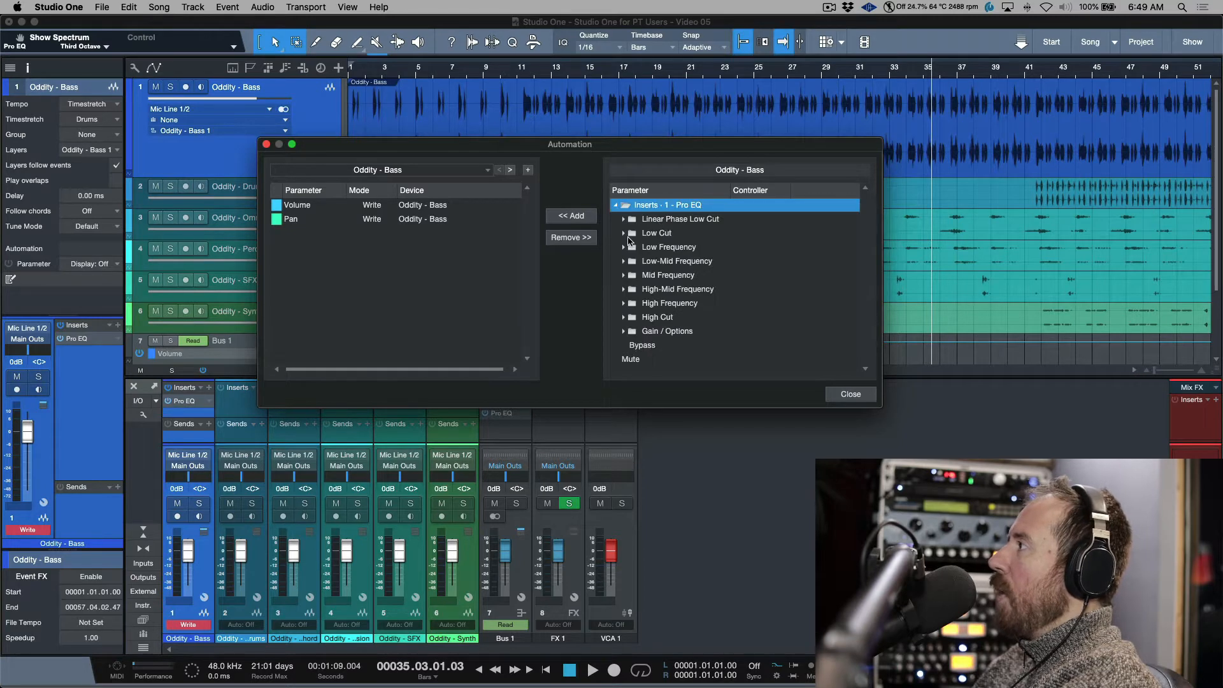
pyautogui.click(624, 234)
pyautogui.click(674, 249)
pyautogui.click(666, 261)
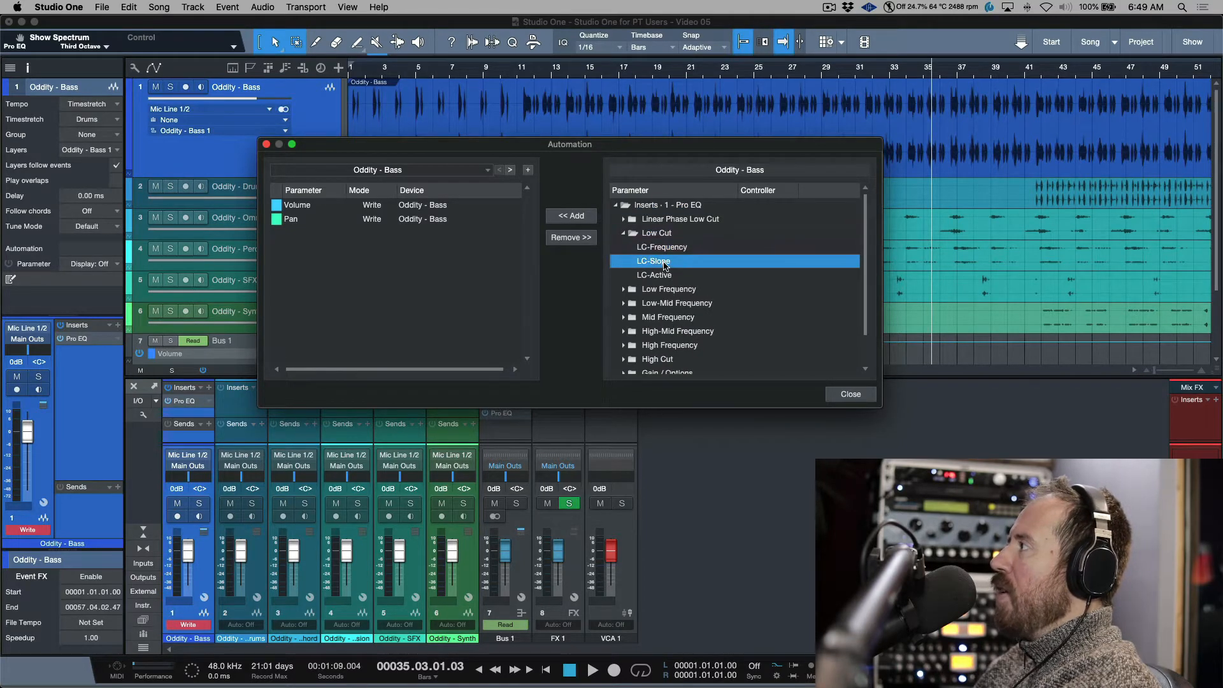
pyautogui.click(577, 218)
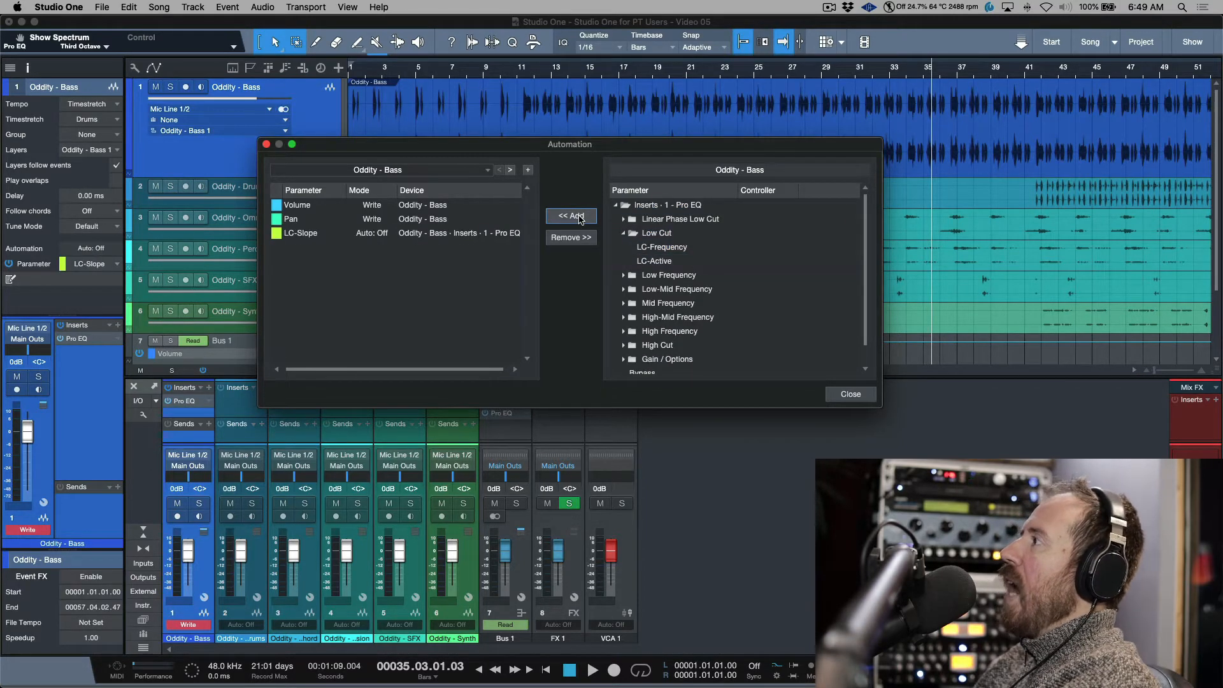
pyautogui.click(852, 394)
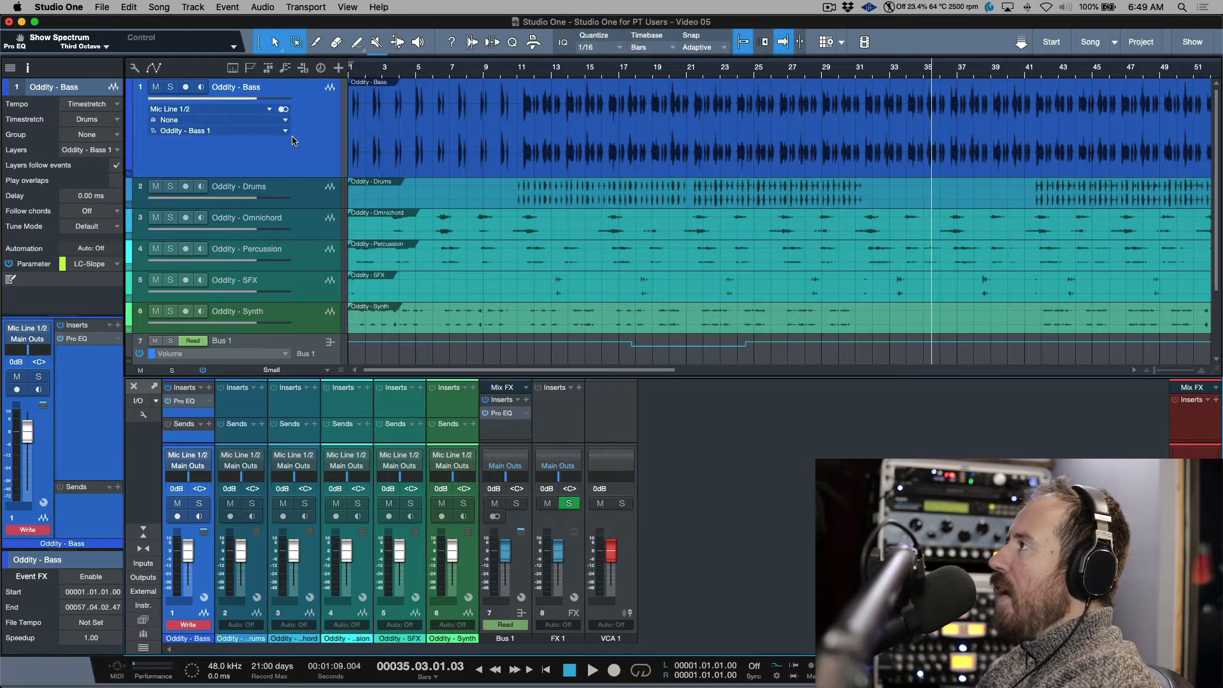
# Step: Expand the Volume, Pan and LC-Slope automation envelopes as lanes below the Oddity - Bass track
pyautogui.rightClick(295, 164)
pyautogui.click(277, 164)
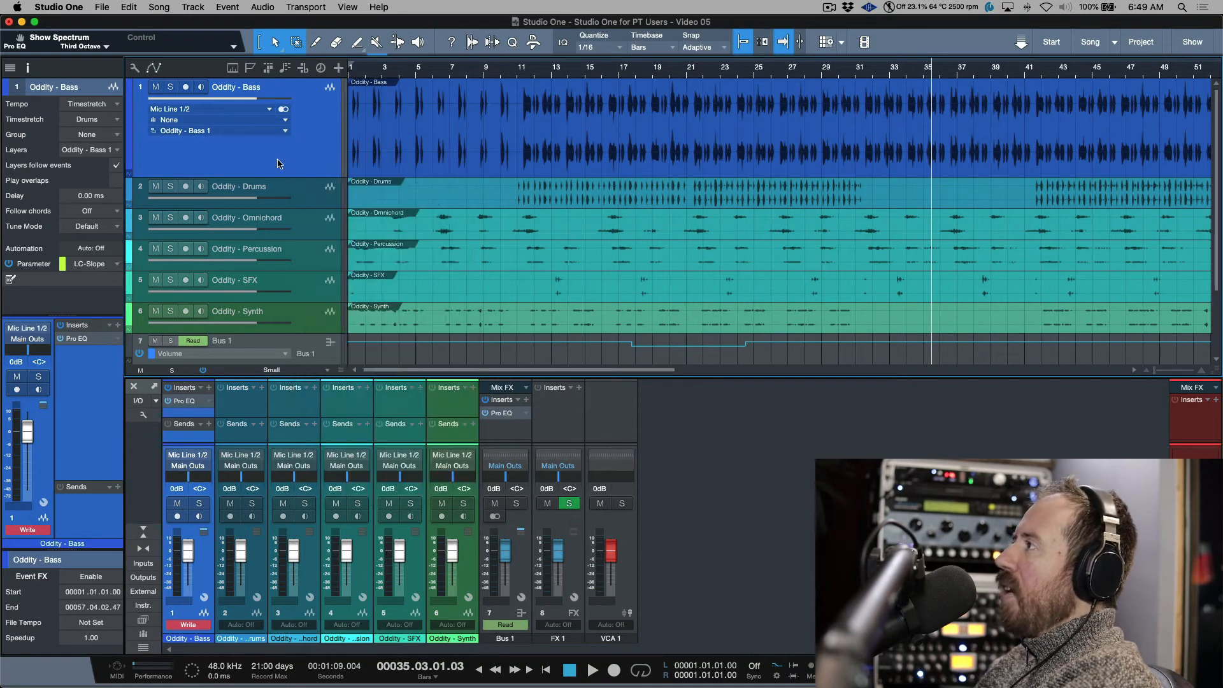
pyautogui.click(129, 176)
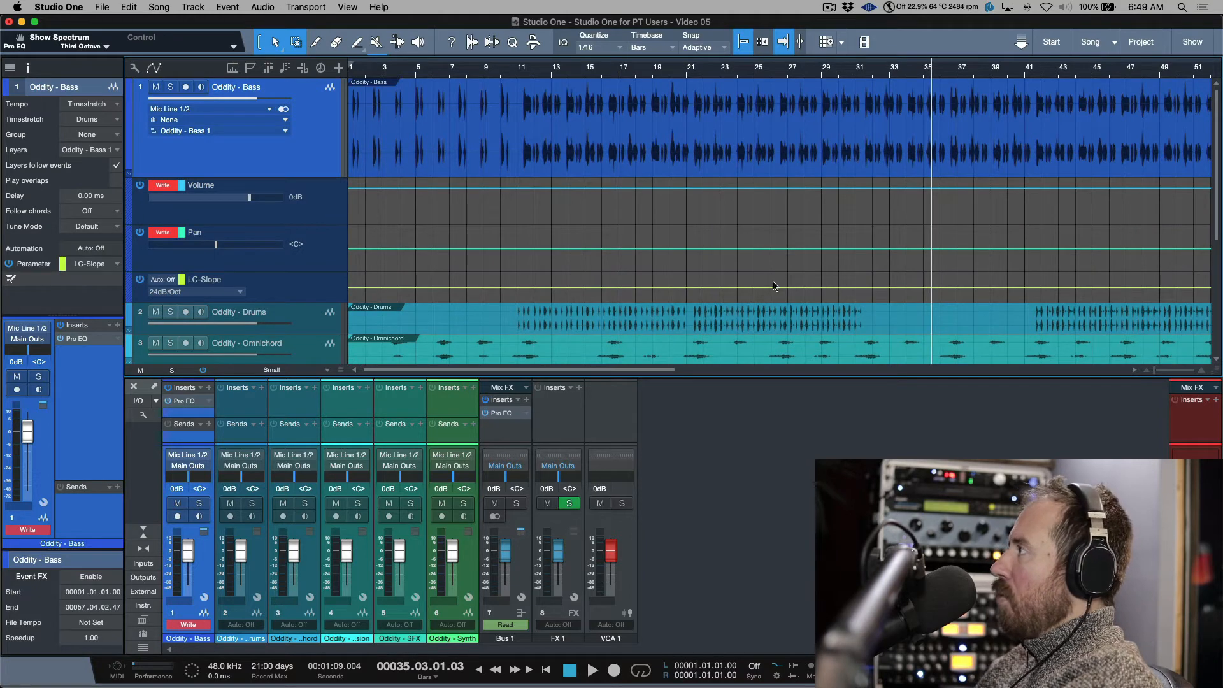
# Step: Enlarge the LC-Slope lane of Oddity - Bass and lower its envelope one step between about bars 13 and 18
pyautogui.click(319, 290)
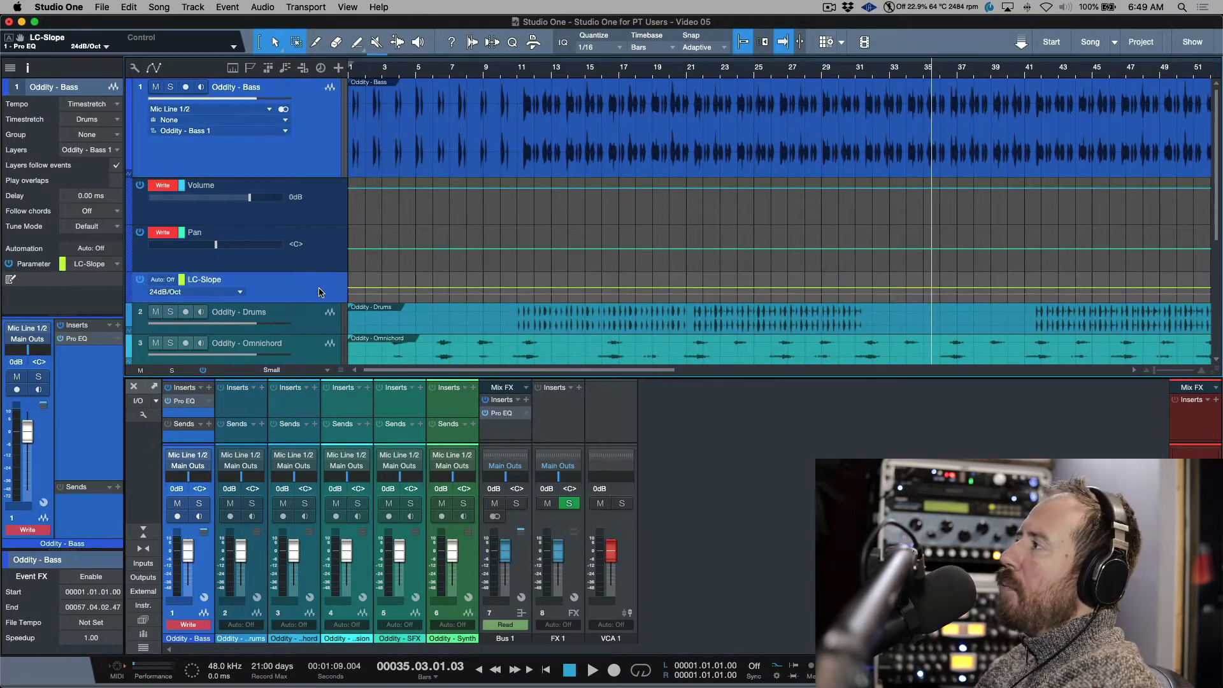
pyautogui.moveTo(315, 303); pyautogui.dragTo(319, 321)
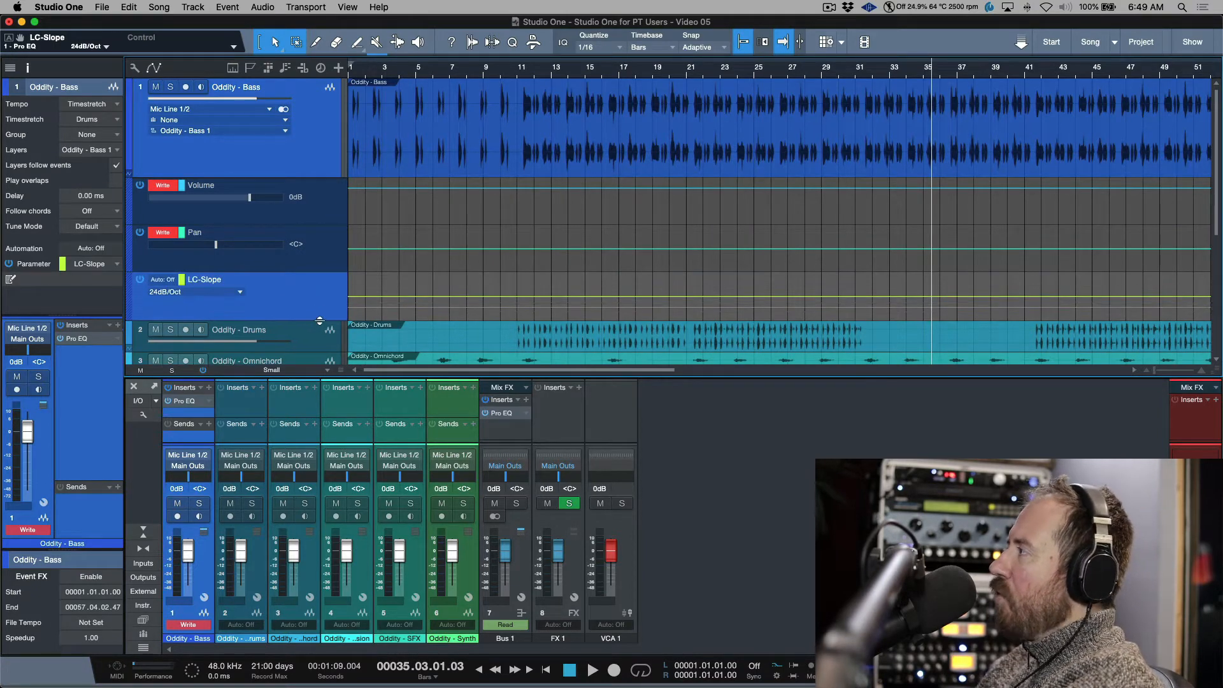
pyautogui.click(547, 298)
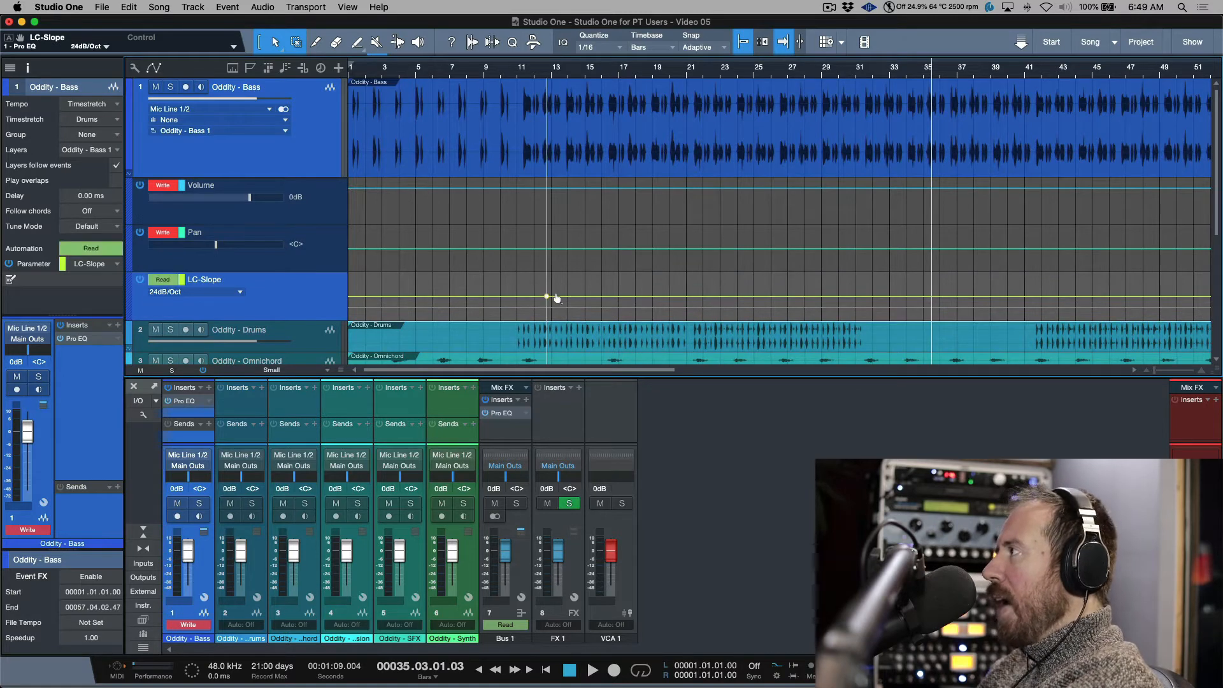
pyautogui.click(640, 297)
pyautogui.moveTo(603, 281); pyautogui.dragTo(602, 287)
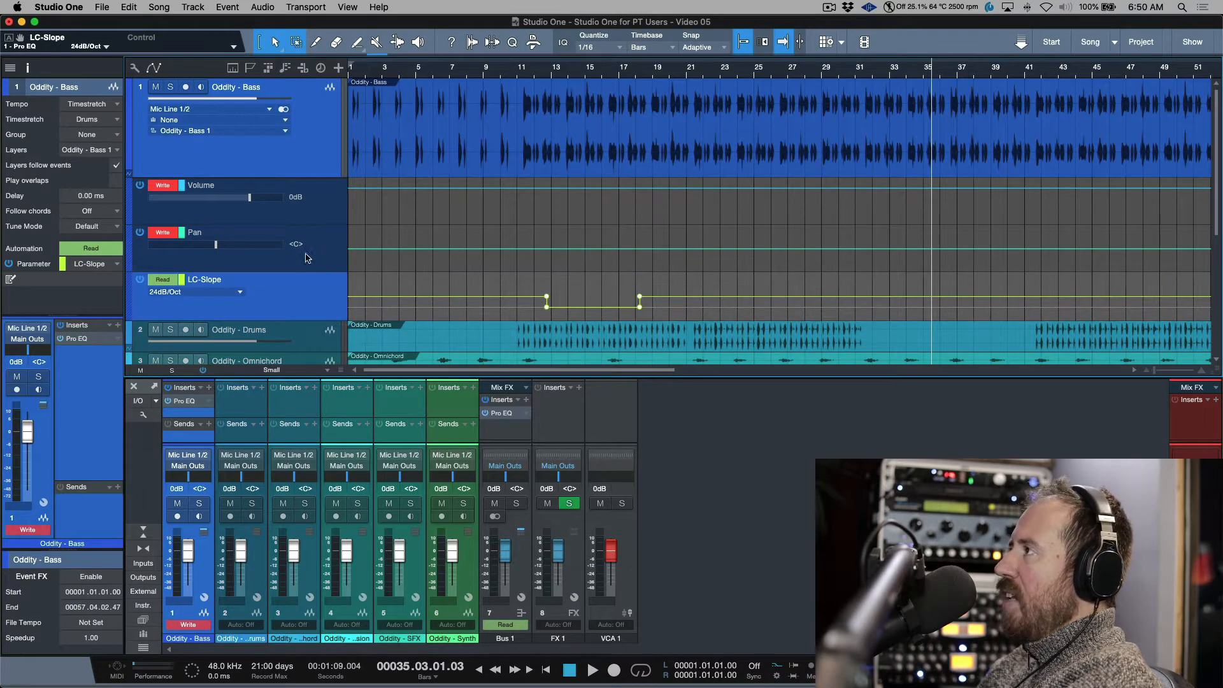
# Step: Open the Pro EQ on the Oddity - Bass channel to view its controls and close it again
pyautogui.click(191, 402)
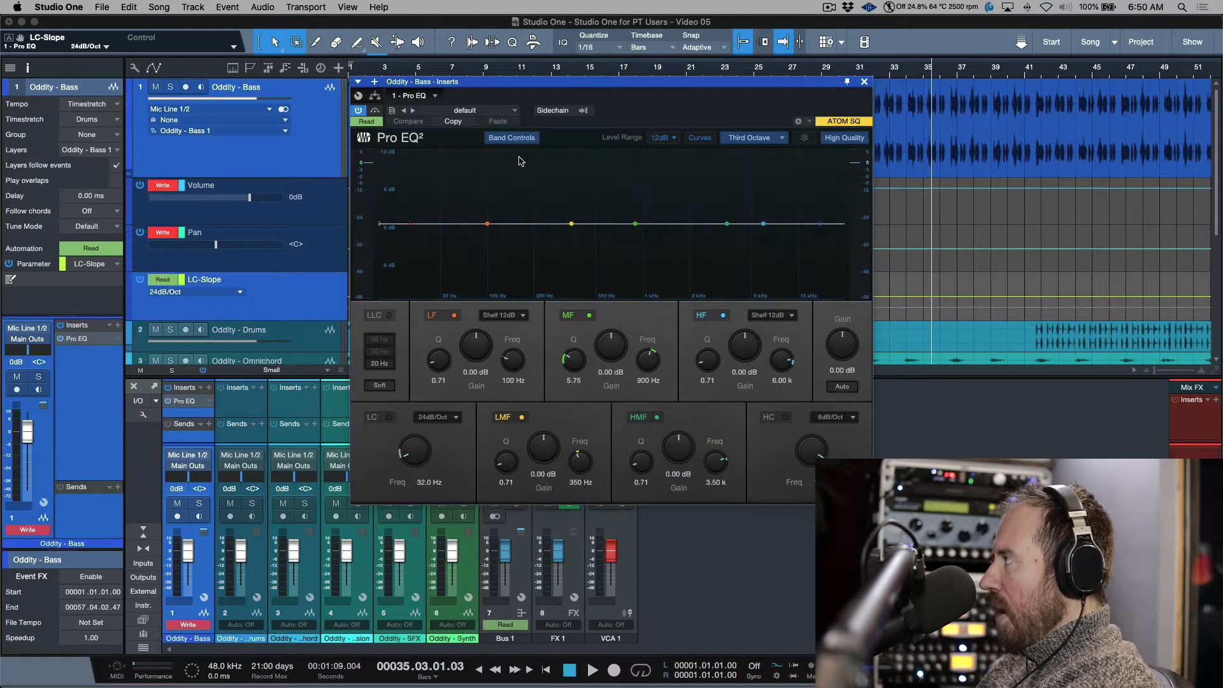
pyautogui.hscroll(1, 875, 91)
pyautogui.click(864, 82)
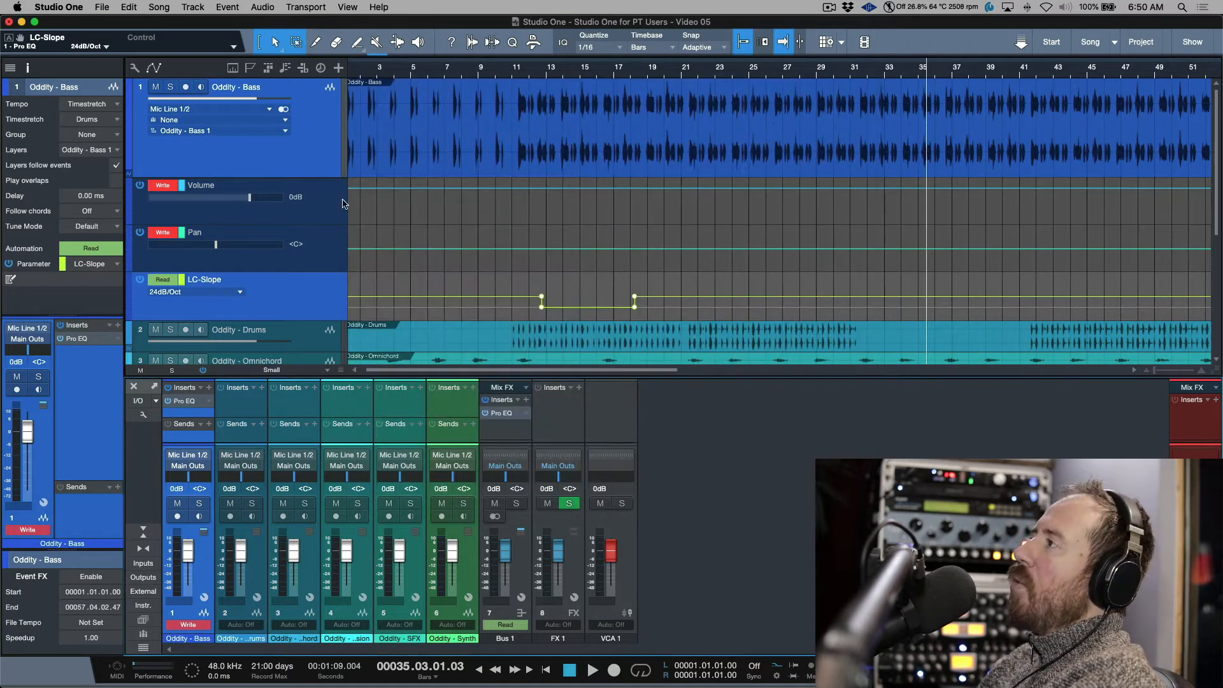
# Step: Set the Oddity - Bass channel's automation mode to Read and collapse the track's automation envelopes
pyautogui.click(201, 628)
pyautogui.click(222, 555)
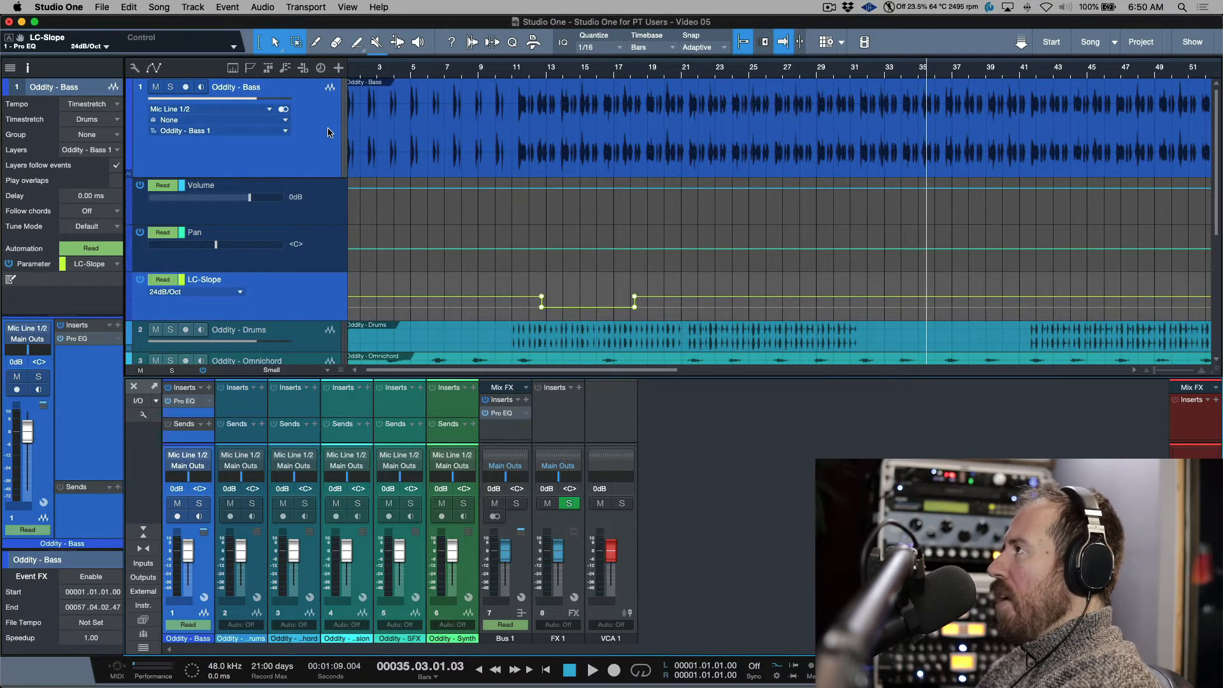
pyautogui.click(300, 149)
pyautogui.click(130, 177)
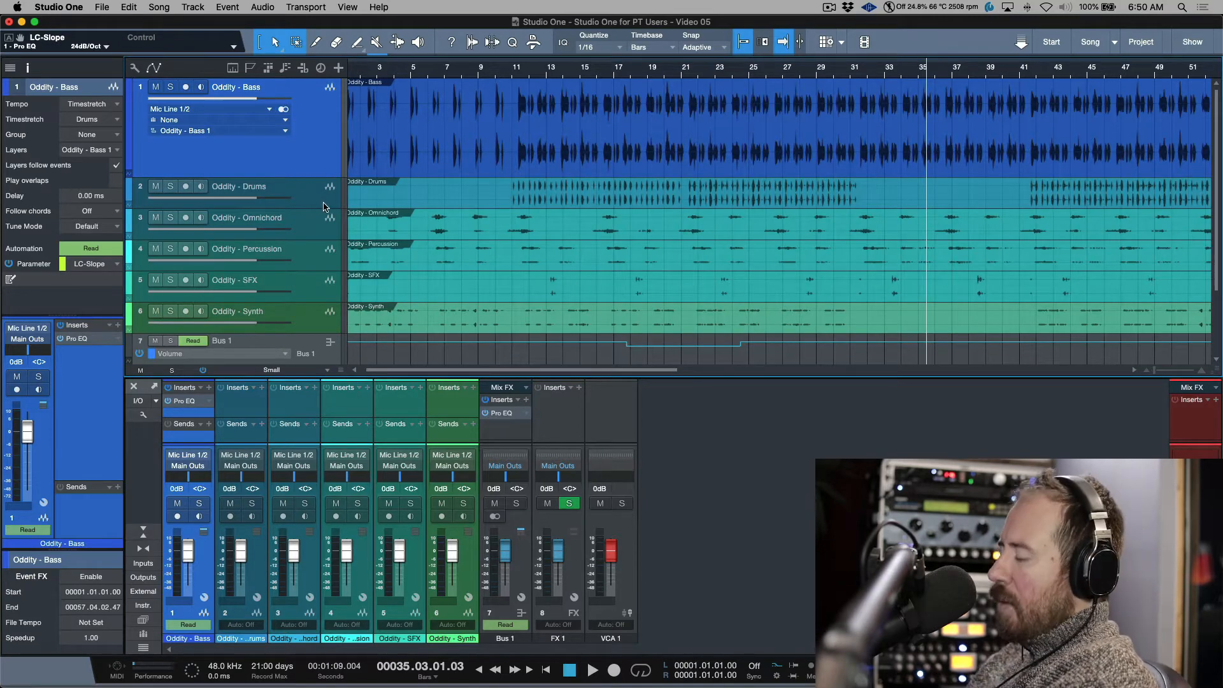
# Step: Switch to Pro Tools, select the Oddity - Bass track and enlarge its height
pyautogui.press('super+Tab')
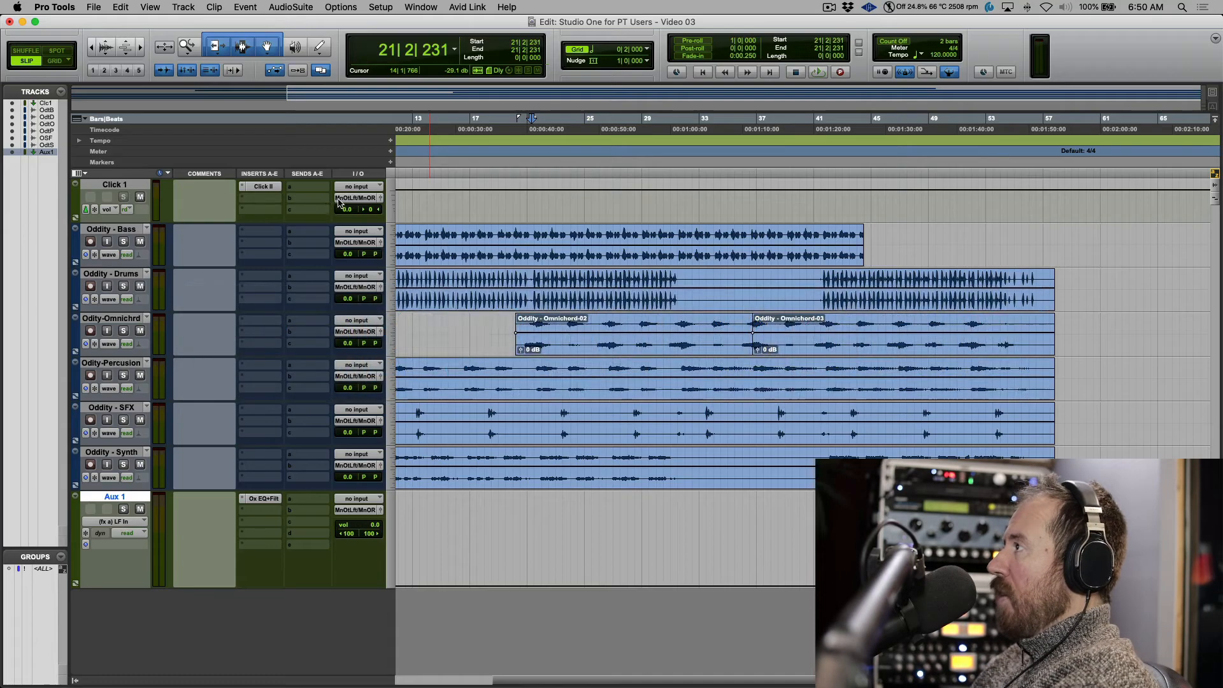
pyautogui.click(128, 230)
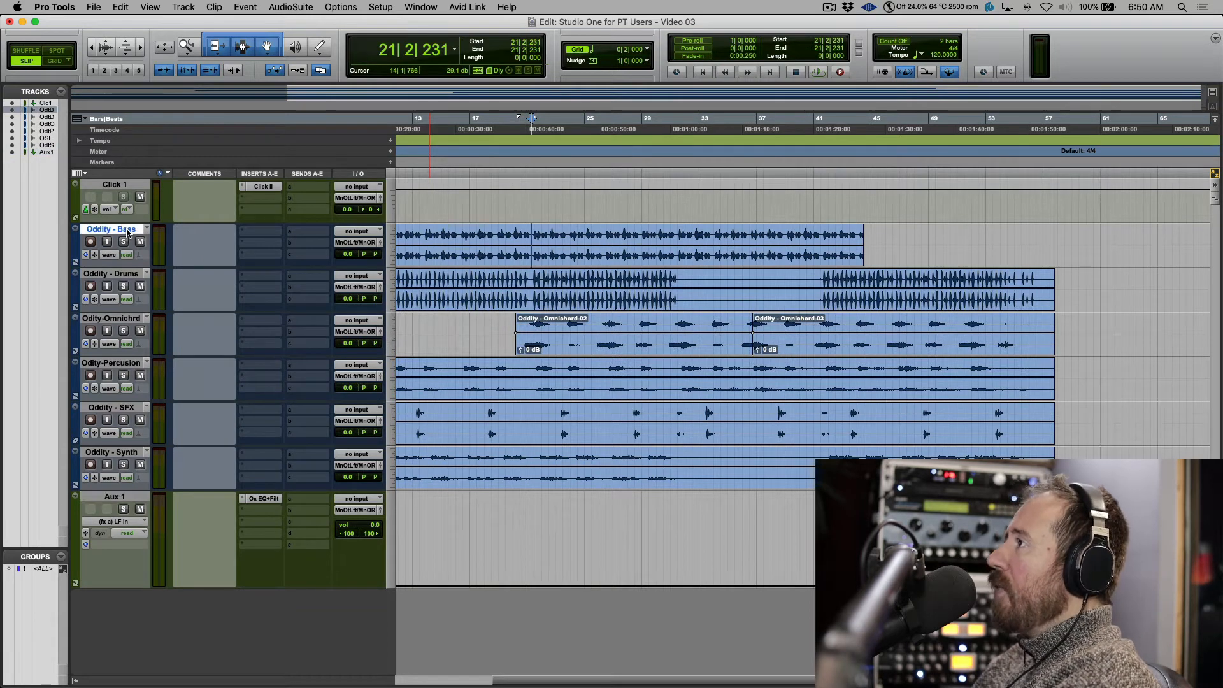
pyautogui.moveTo(144, 266); pyautogui.dragTo(146, 341)
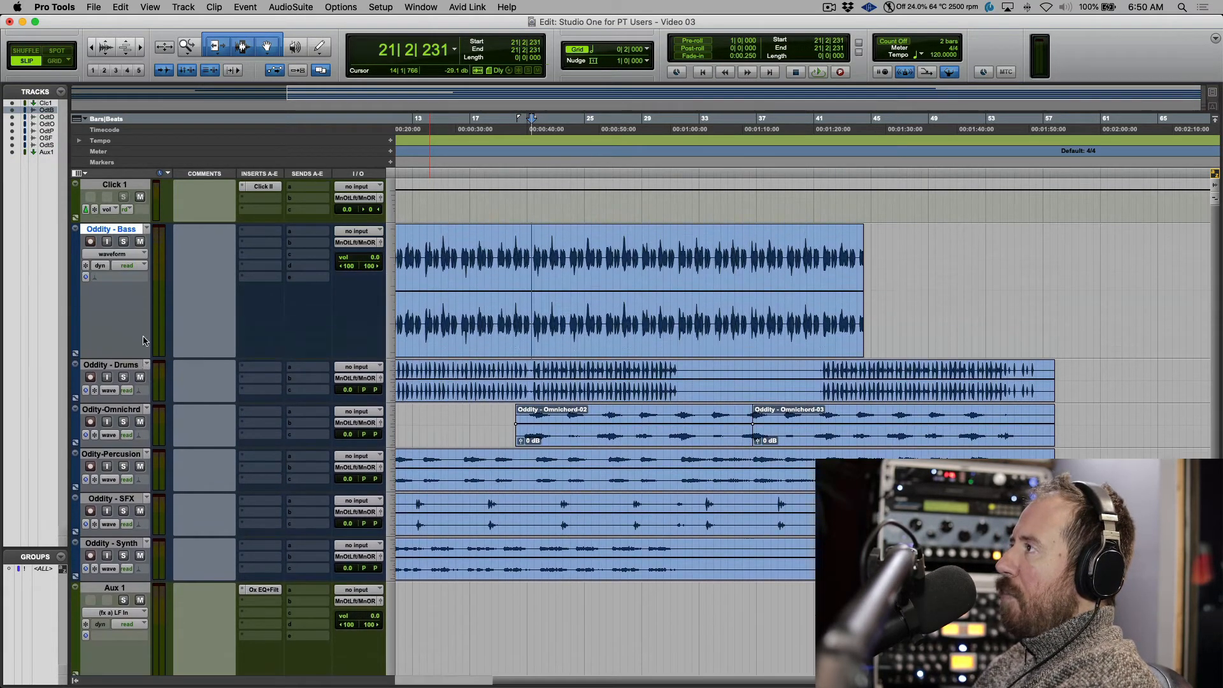
# Step: Change the Oddity - Bass track view to volume and on to volume trim
pyautogui.click(135, 255)
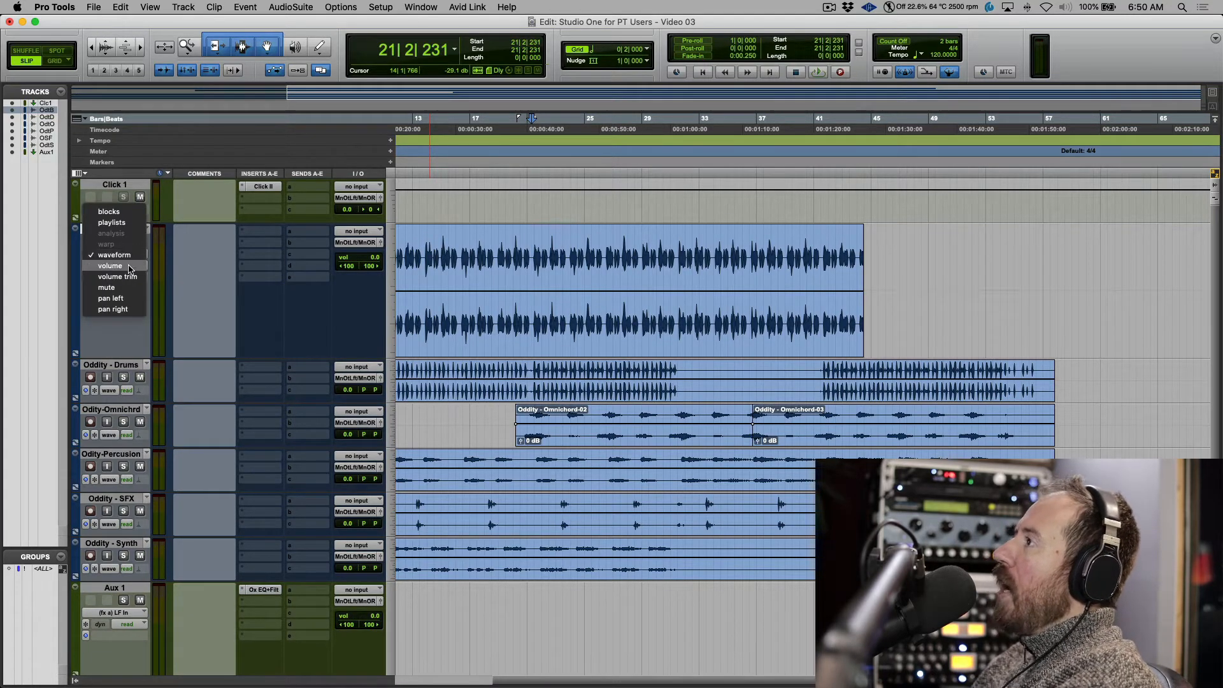
pyautogui.click(130, 267)
pyautogui.click(130, 266)
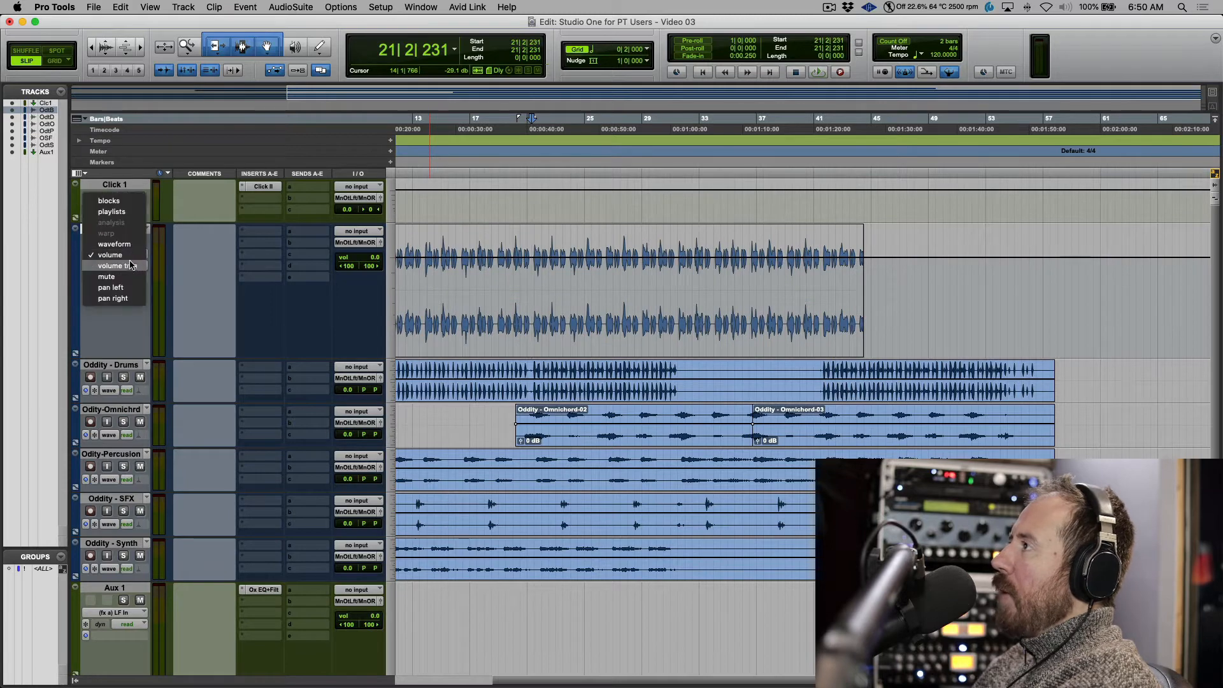
pyautogui.click(130, 267)
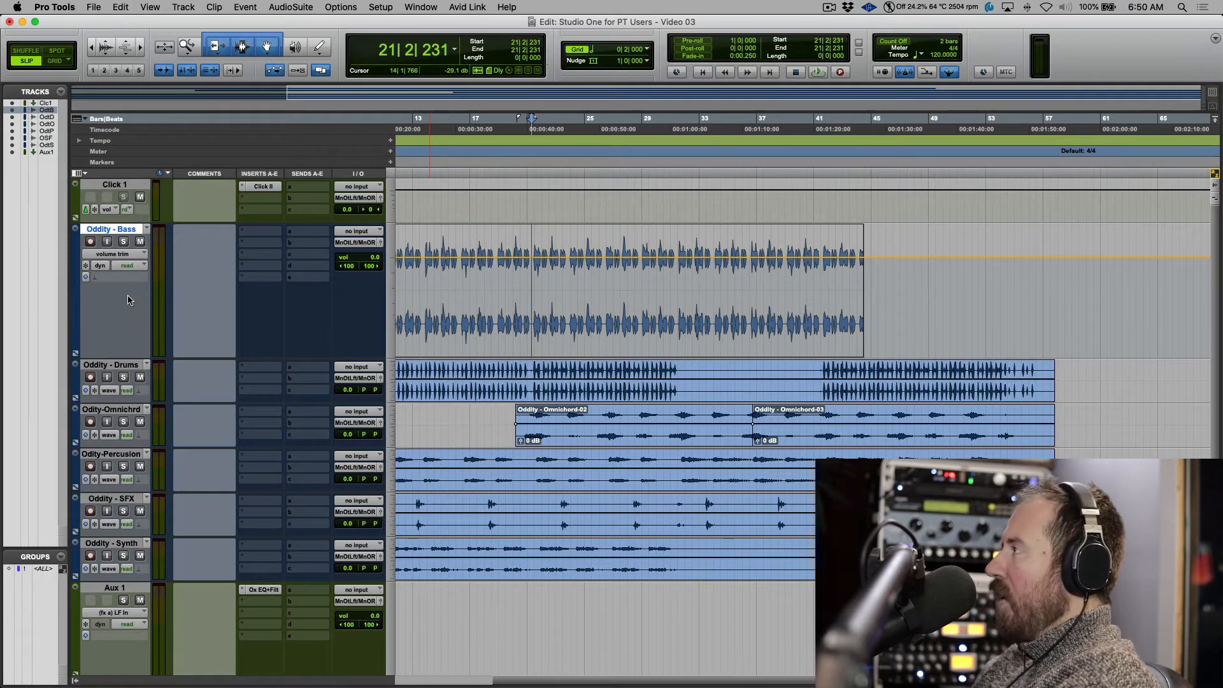
# Step: Toggle the Oddity - Bass track view repeatedly between waveform and volume, ending on volume
pyautogui.hotkey('ctrl', '-')
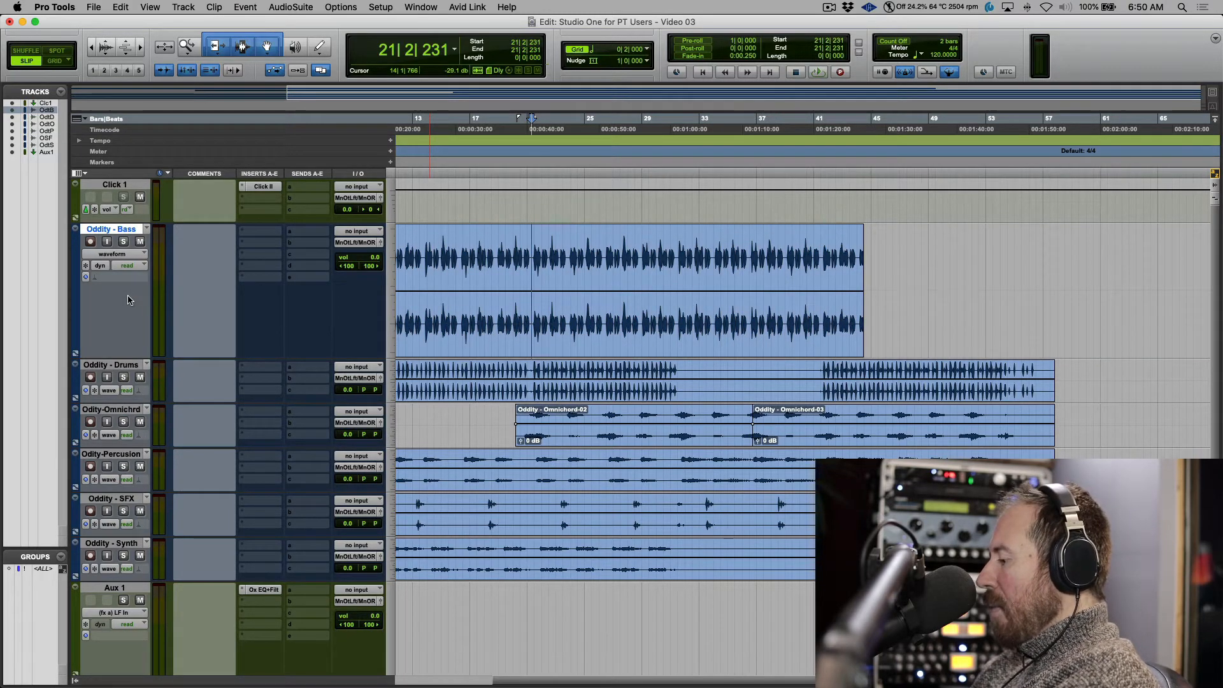
pyautogui.hotkey('ctrl', '-')
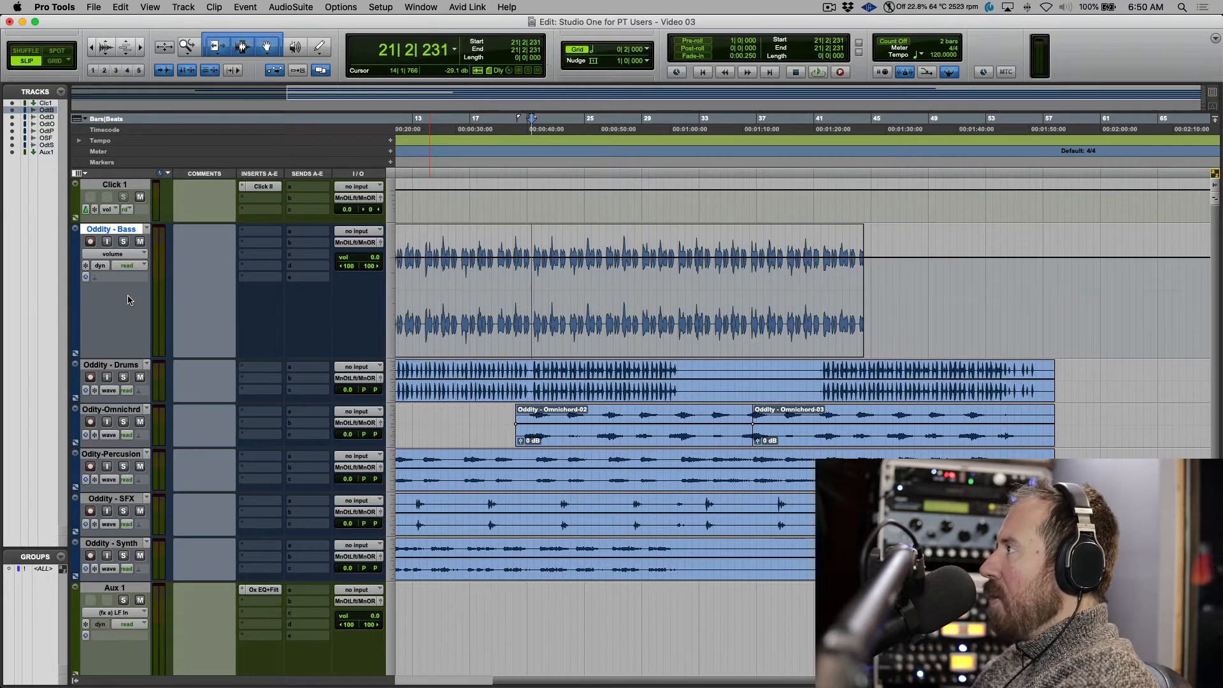
pyautogui.hotkey('ctrl', '-')
pyautogui.hotkey('ctrl', '-')
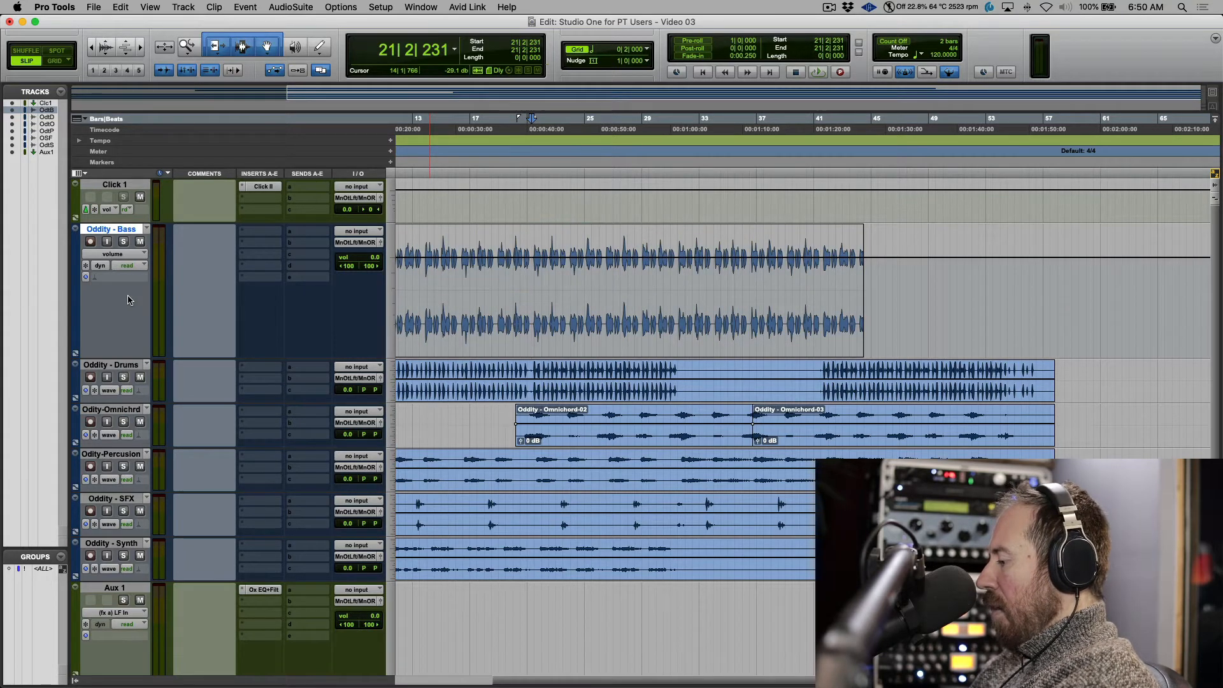
pyautogui.hotkey('ctrl', '-')
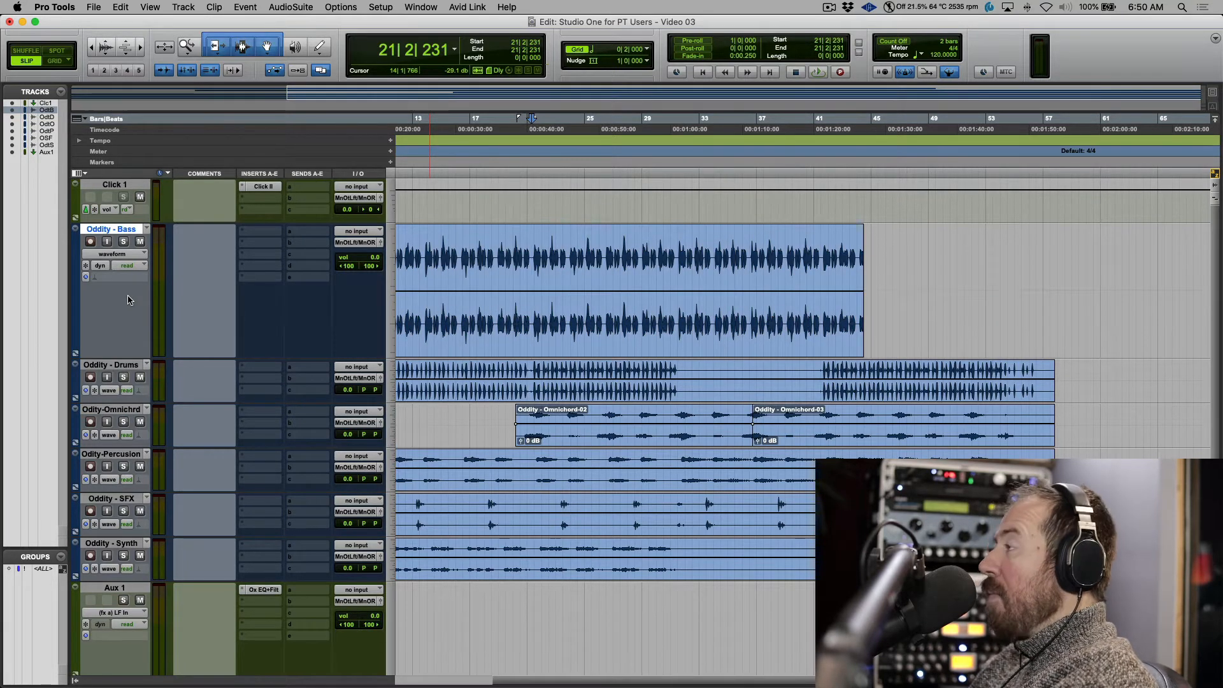
pyautogui.hotkey('ctrl', '-')
pyautogui.hotkey('ctrl', '-')
pyautogui.hotkey('ctrl', '-')
pyautogui.hotkey('ctrl', '-')
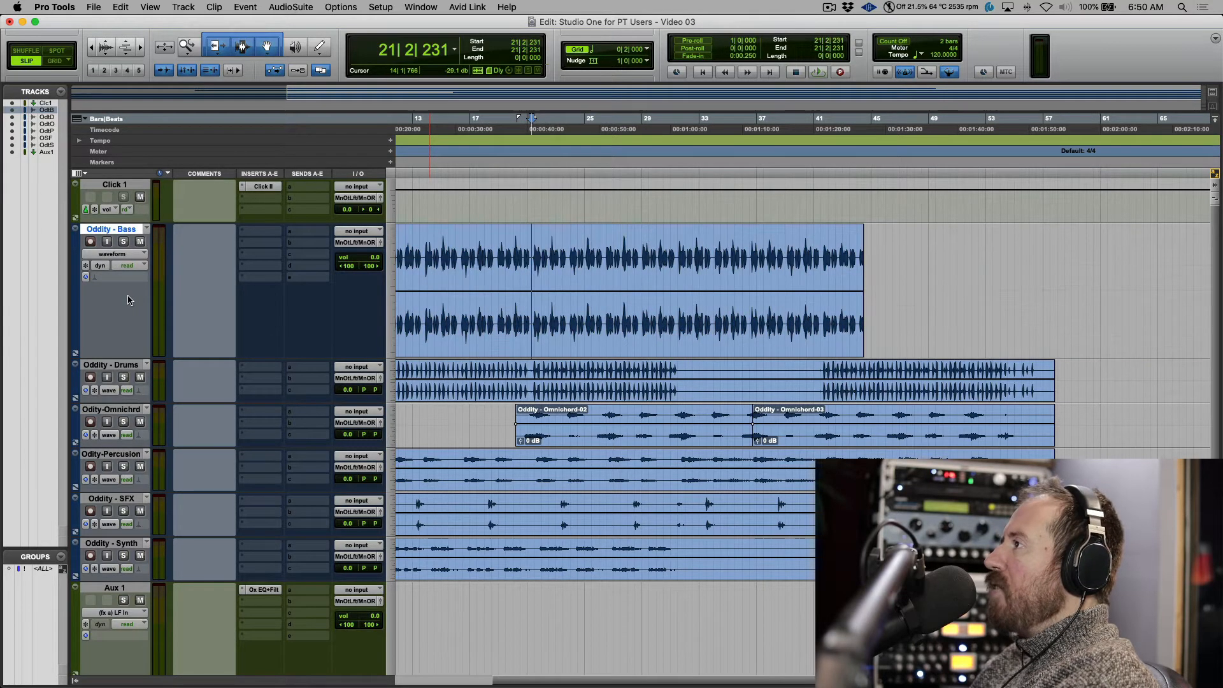
pyautogui.hotkey('ctrl', '-')
pyautogui.hotkey('ctrl', '-')
pyautogui.hotkey('ctrl', '-')
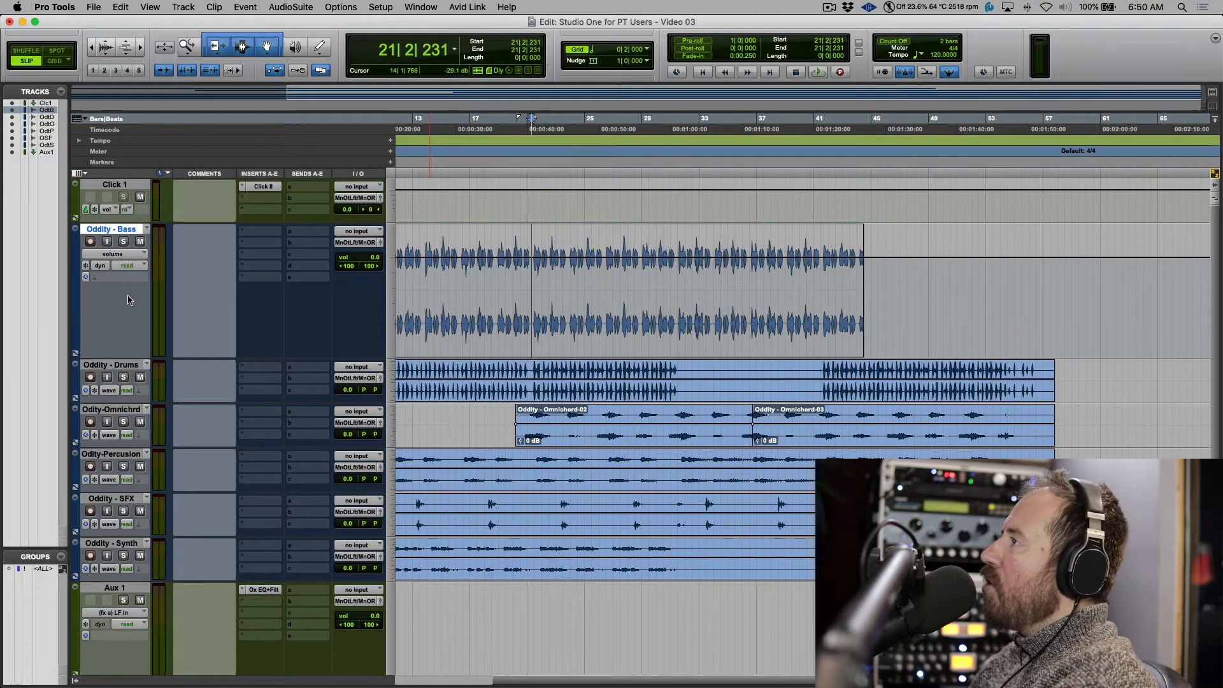
pyautogui.hotkey('ctrl', '-')
pyautogui.hotkey('ctrl', '-')
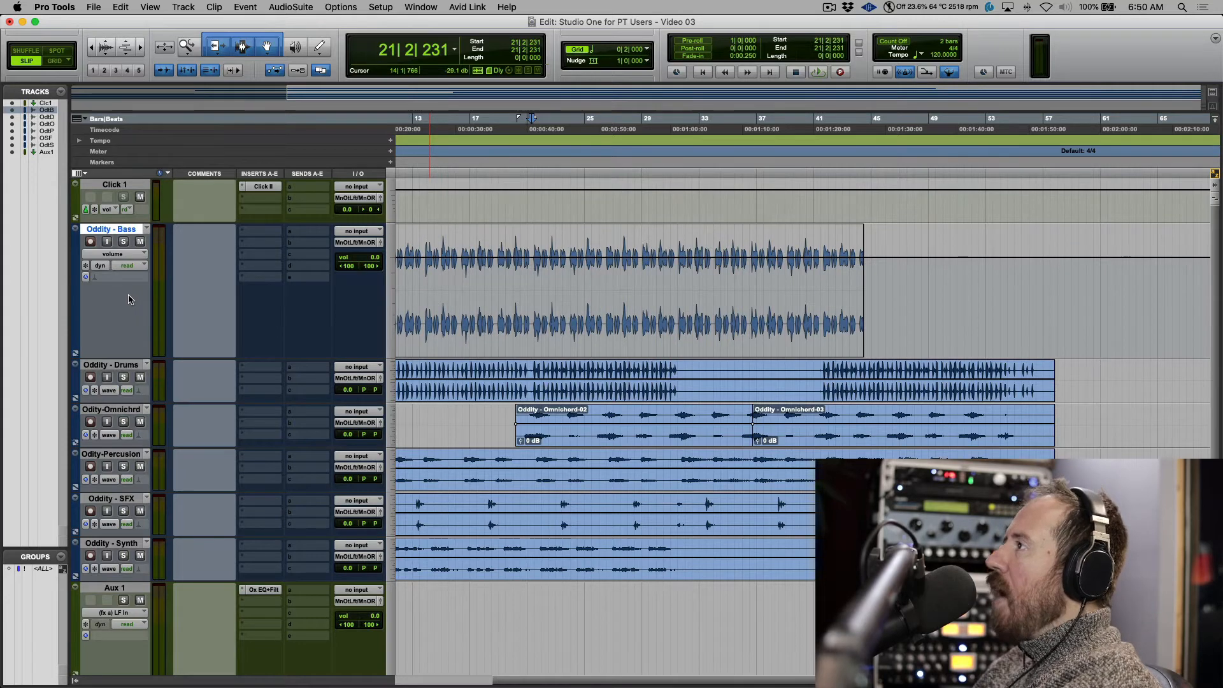
# Step: Go through the Oddity - Bass track's automation views volume trim and mute, ending on pan right
pyautogui.hscroll(-2, 131, 297)
pyautogui.click(142, 255)
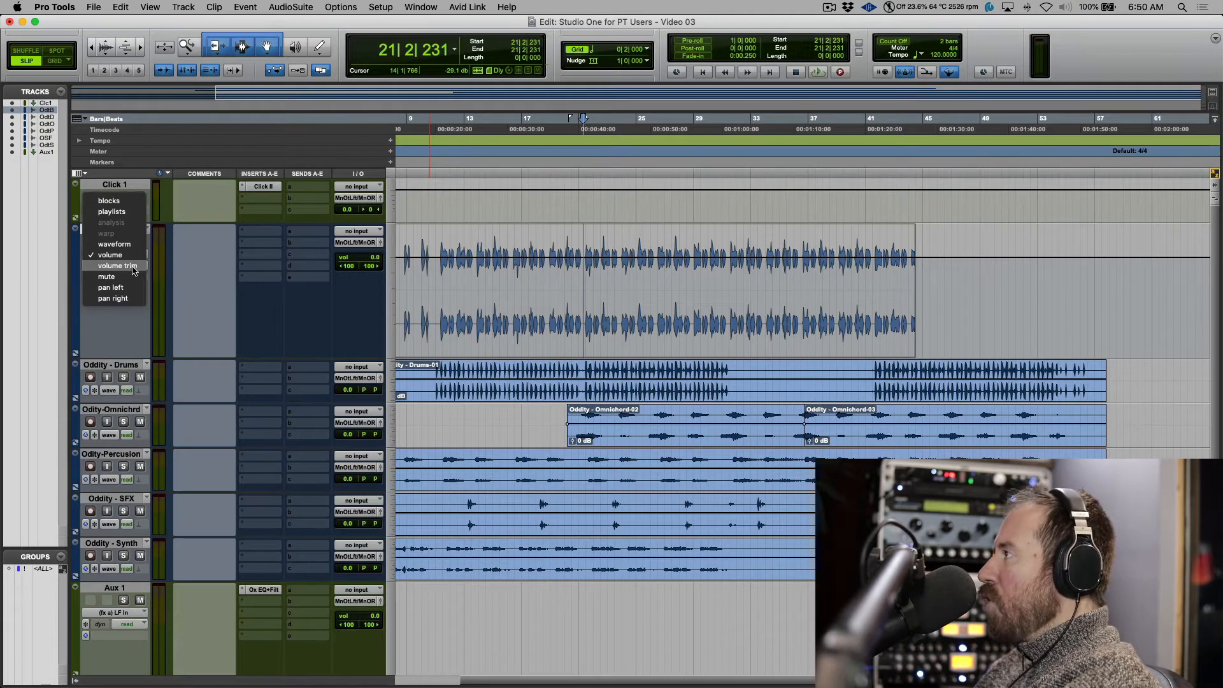
pyautogui.click(141, 266)
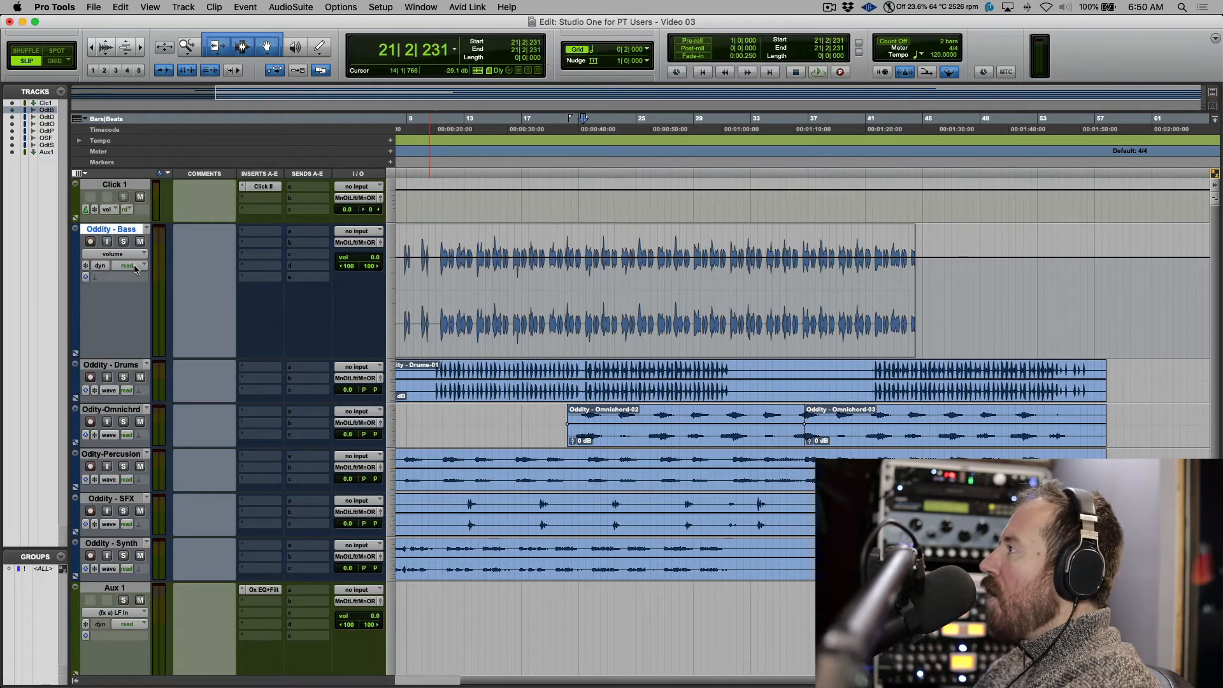
pyautogui.click(135, 254)
pyautogui.click(134, 258)
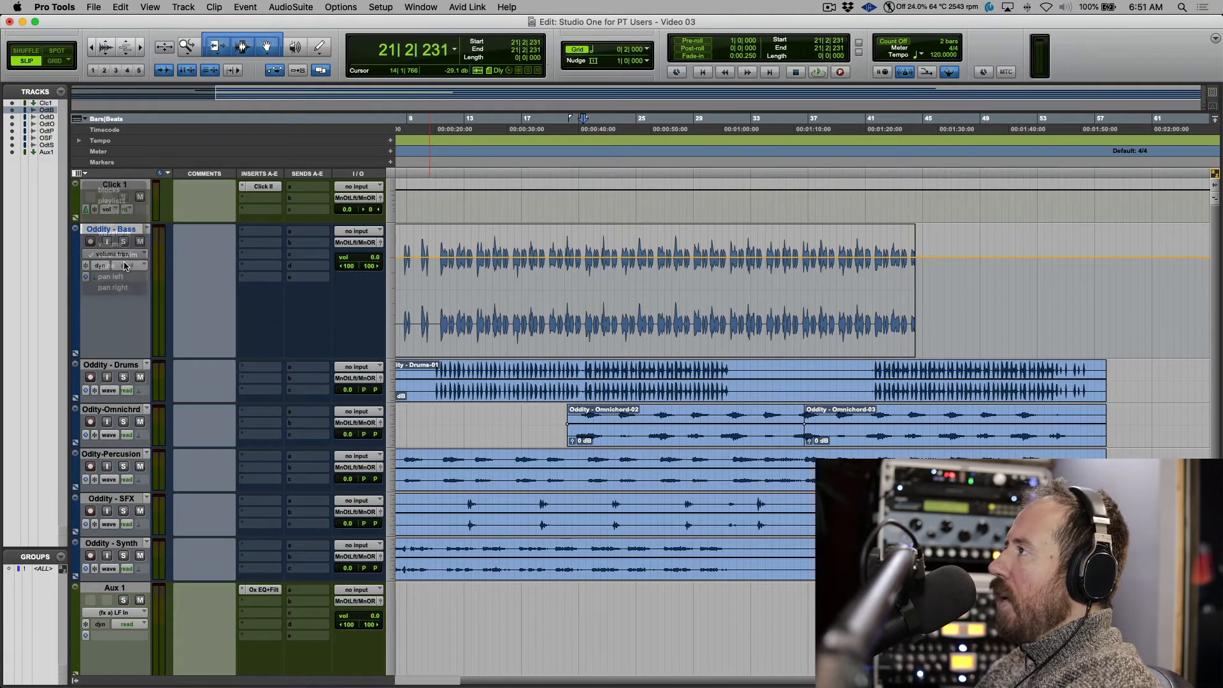
pyautogui.click(134, 254)
pyautogui.click(136, 265)
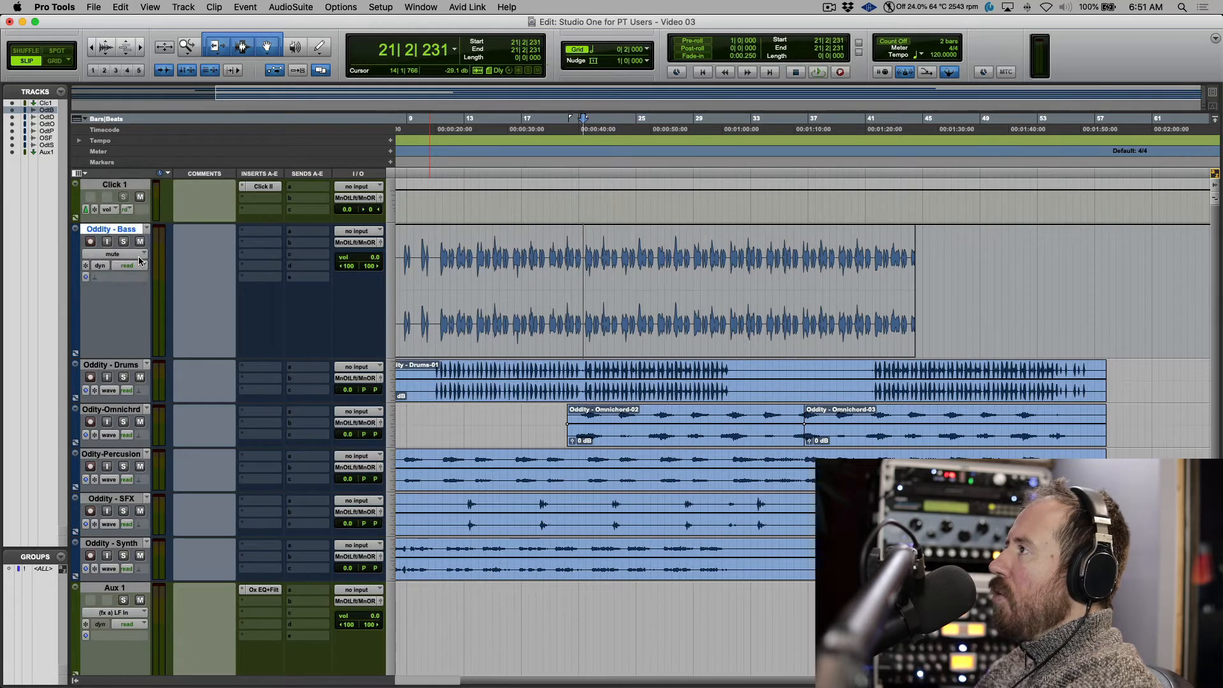
pyautogui.click(135, 255)
pyautogui.click(135, 265)
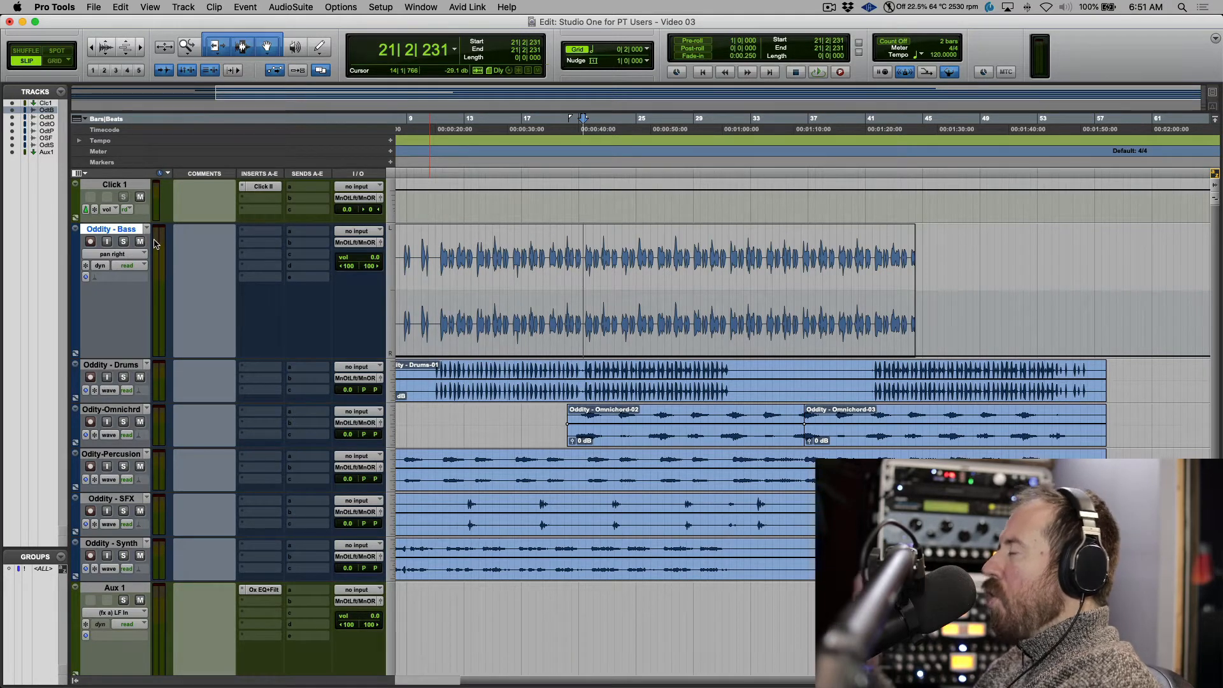
# Step: Return the Oddity - Bass track view to waveform
pyautogui.hscroll(-1, 153, 239)
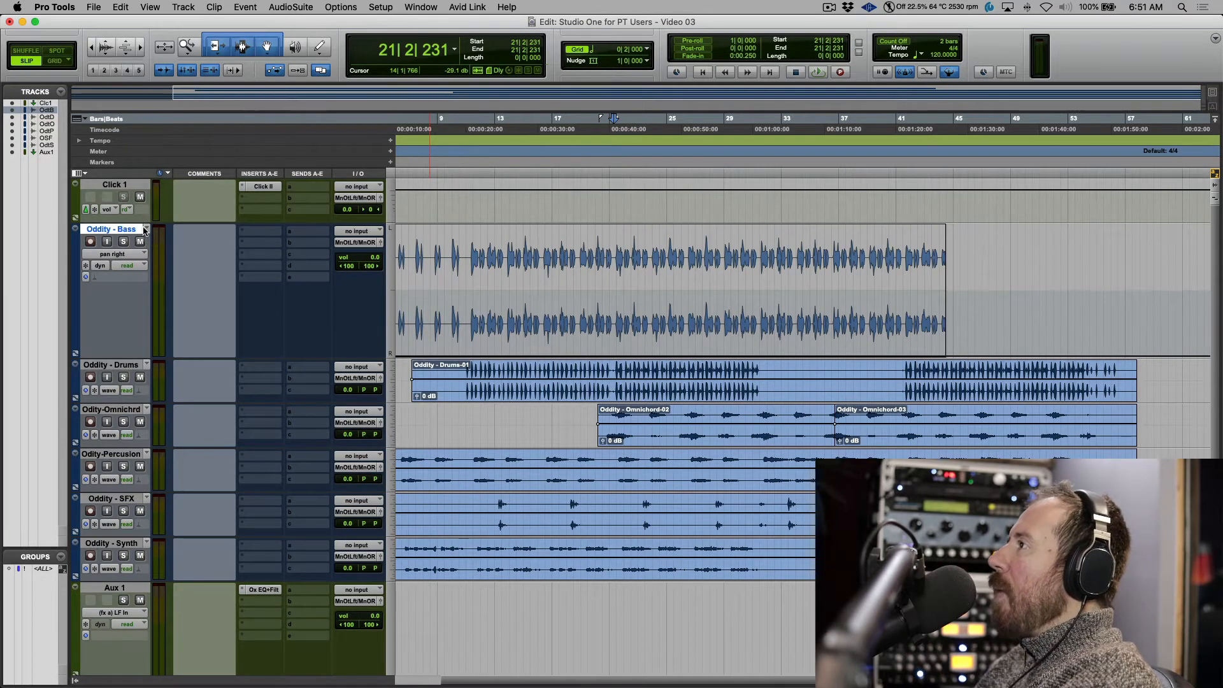
pyautogui.click(129, 255)
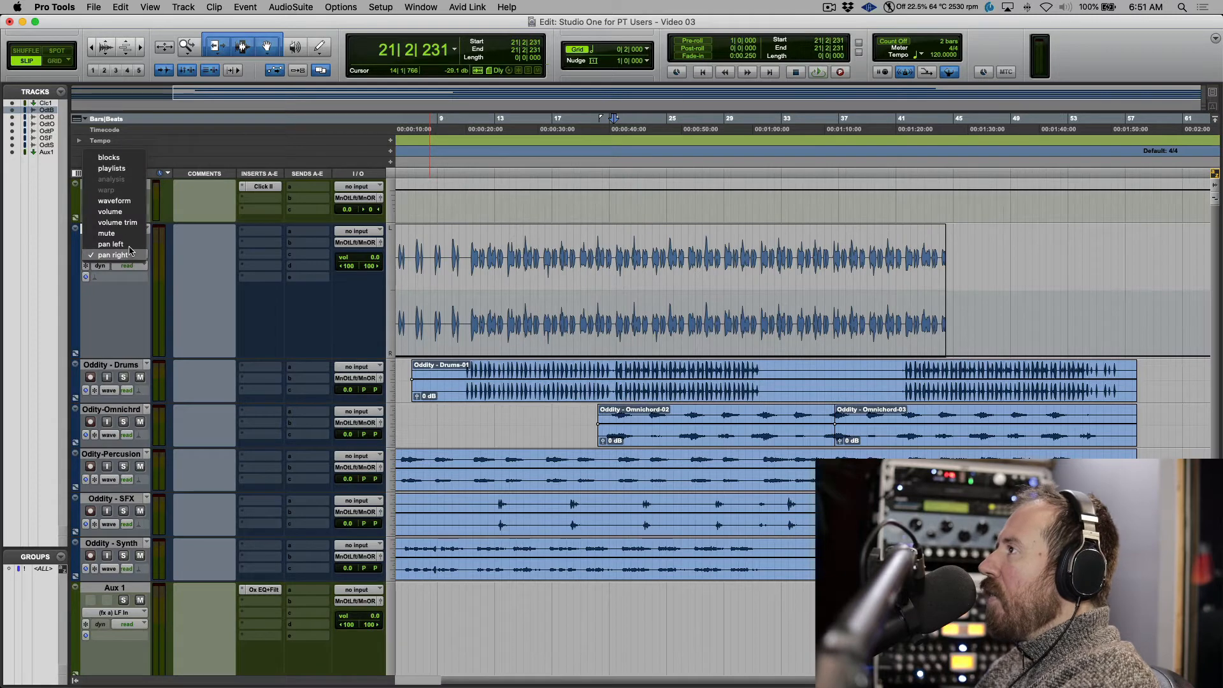
pyautogui.click(128, 203)
# Step: Switch back to Studio One and toggle the automation display of all tracks on and off several times, ending with it hidden
pyautogui.press('super+Tab')
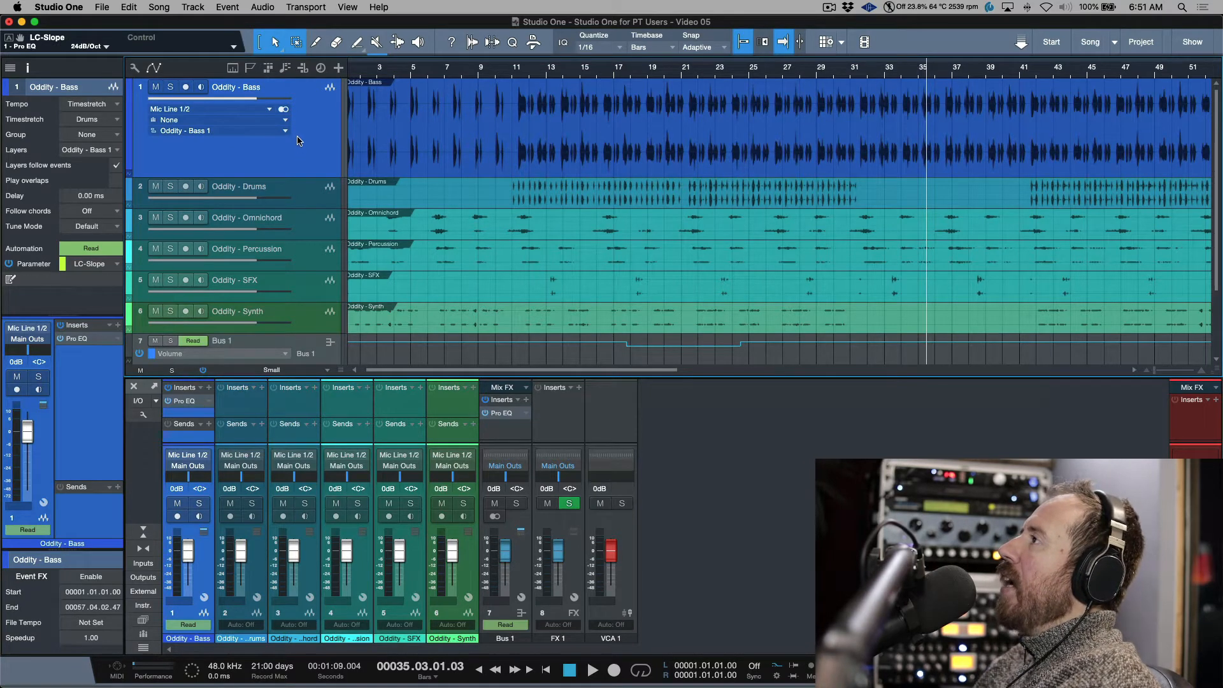
pyautogui.click(155, 68)
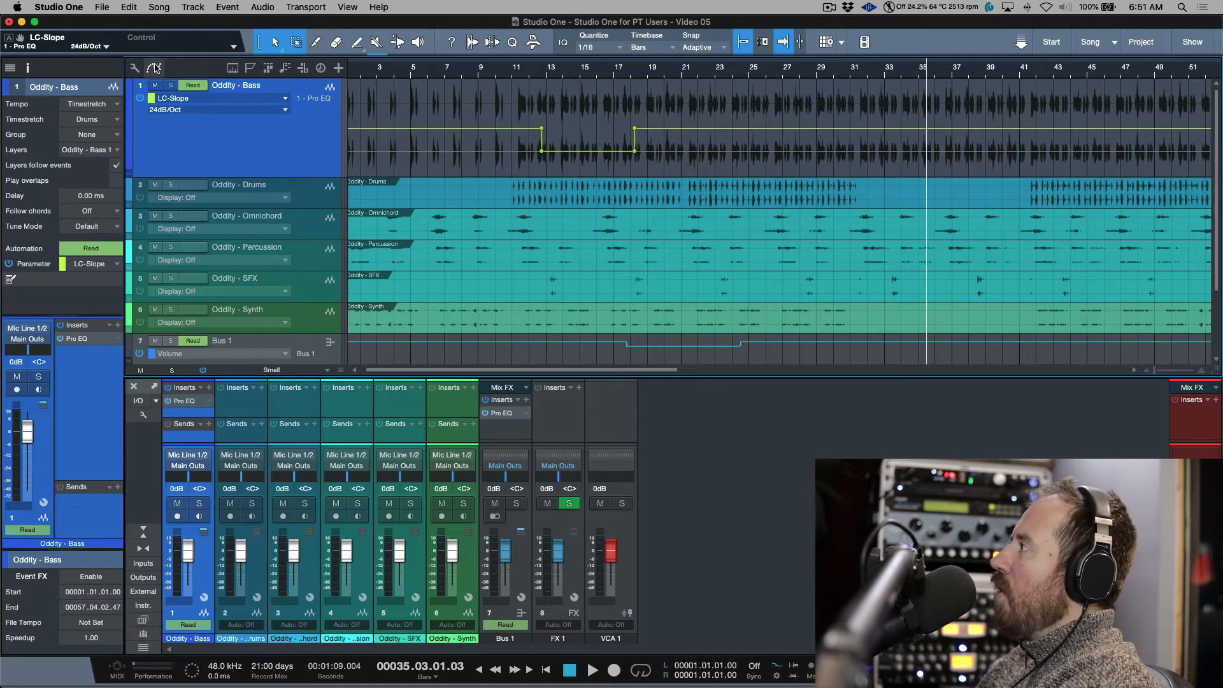
pyautogui.click(154, 68)
pyautogui.click(154, 68)
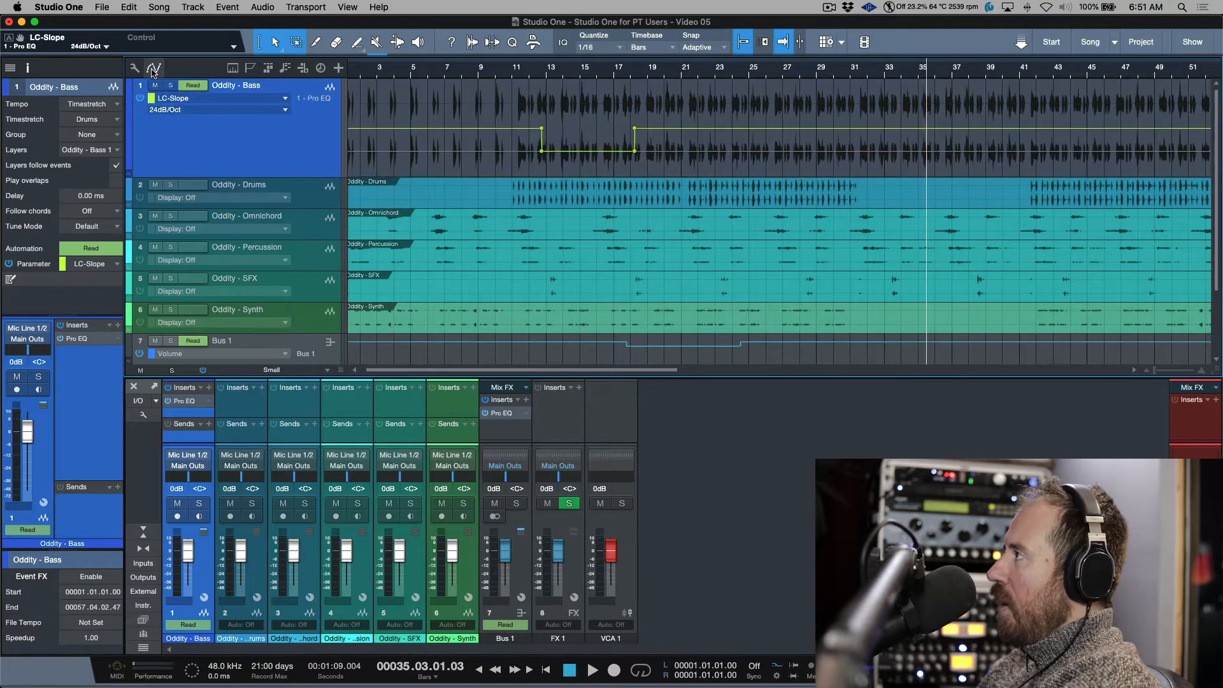
pyautogui.click(153, 69)
pyautogui.click(153, 68)
pyautogui.click(153, 68)
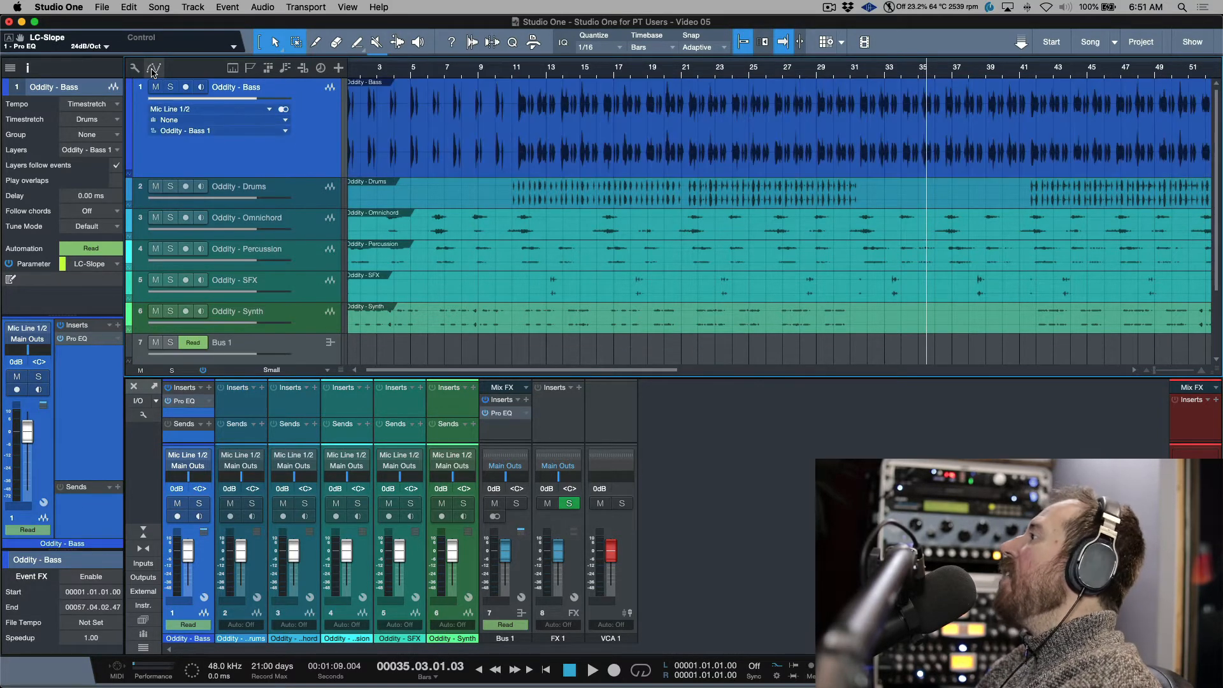
pyautogui.click(154, 68)
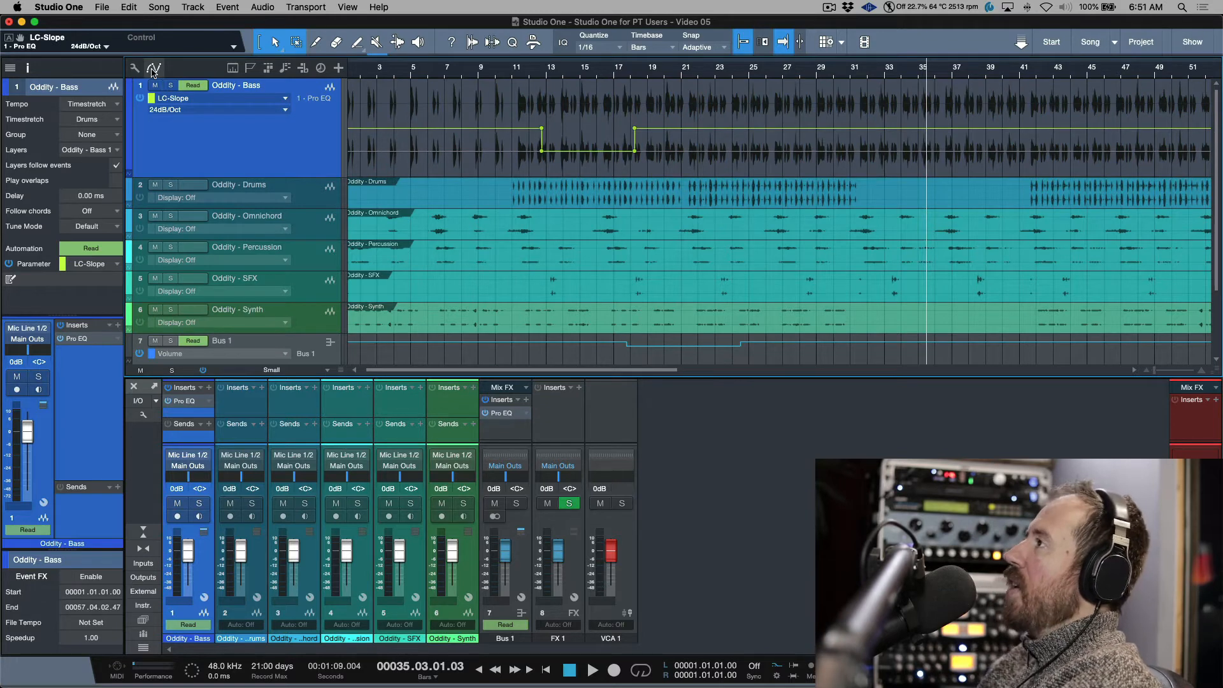
pyautogui.click(154, 68)
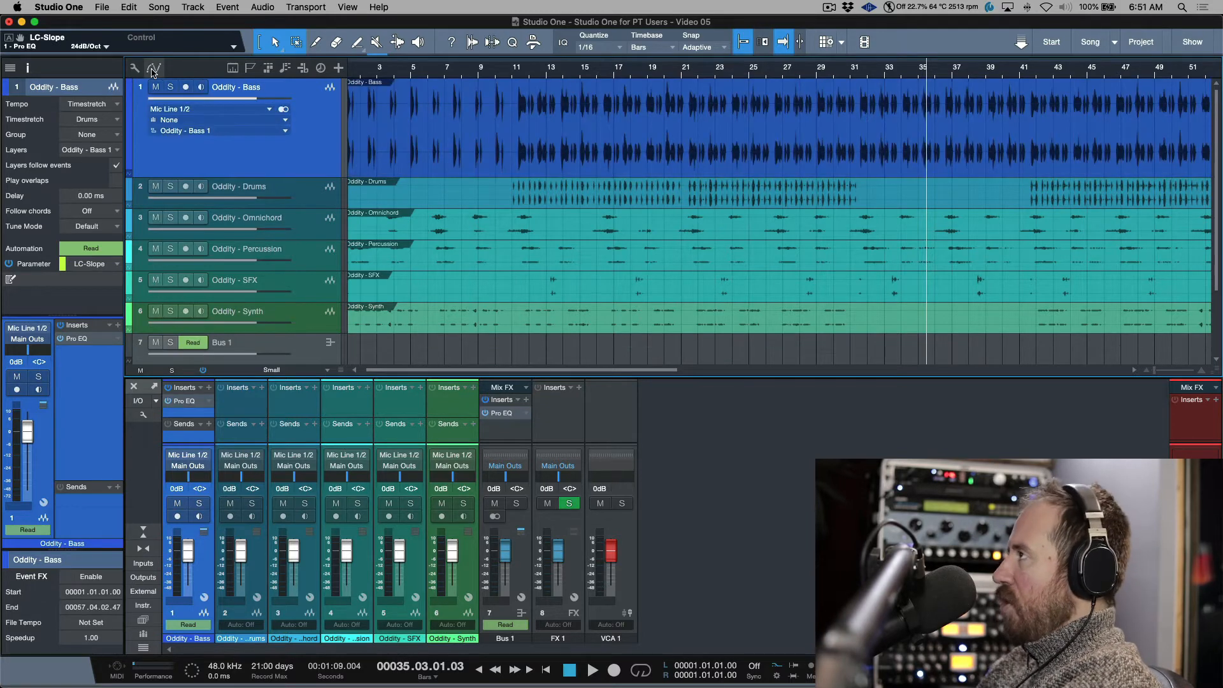
# Step: Show the automation of the Oddity - Bass track only and hide the track inspector
pyautogui.rightClick(290, 161)
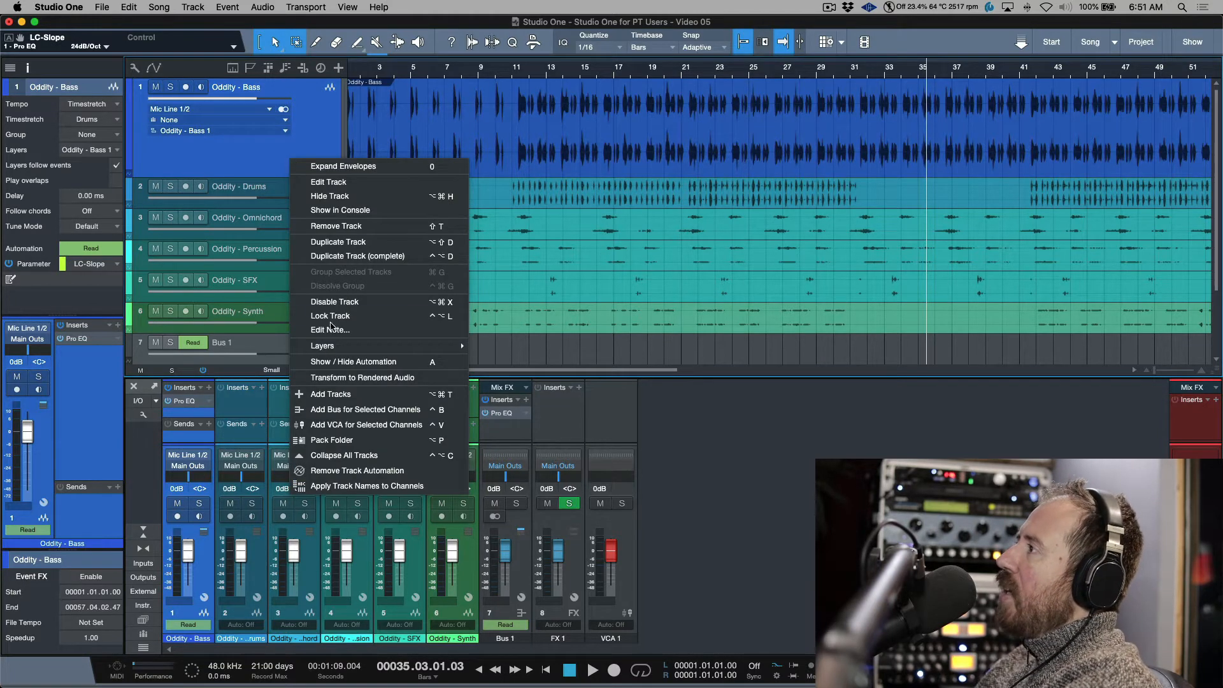
pyautogui.click(347, 362)
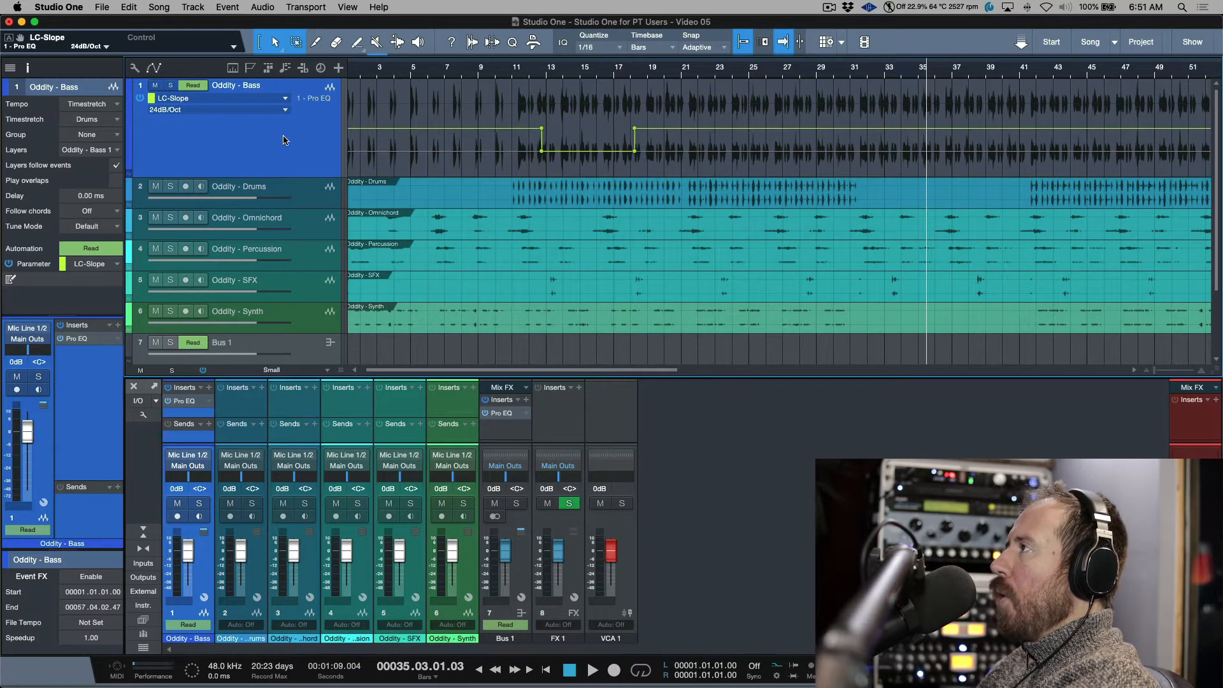
pyautogui.click(28, 67)
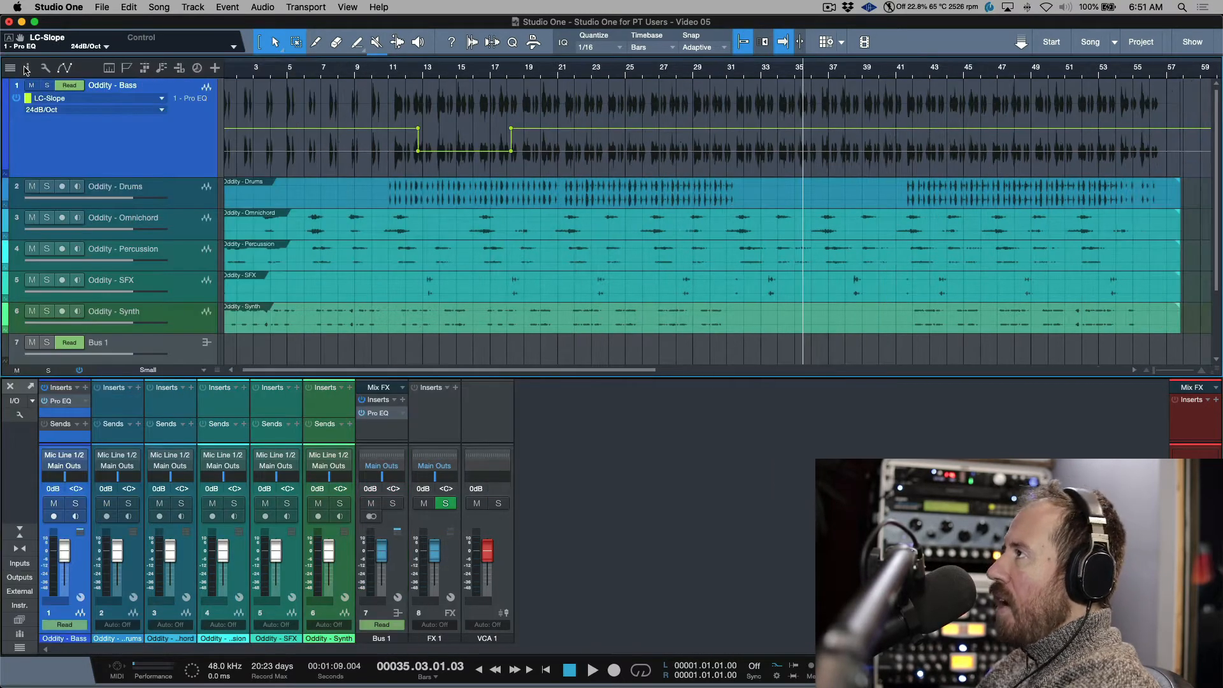
# Step: Switch the Oddity - Bass automation display off, to Volume, and finally to Pan
pyautogui.click(162, 99)
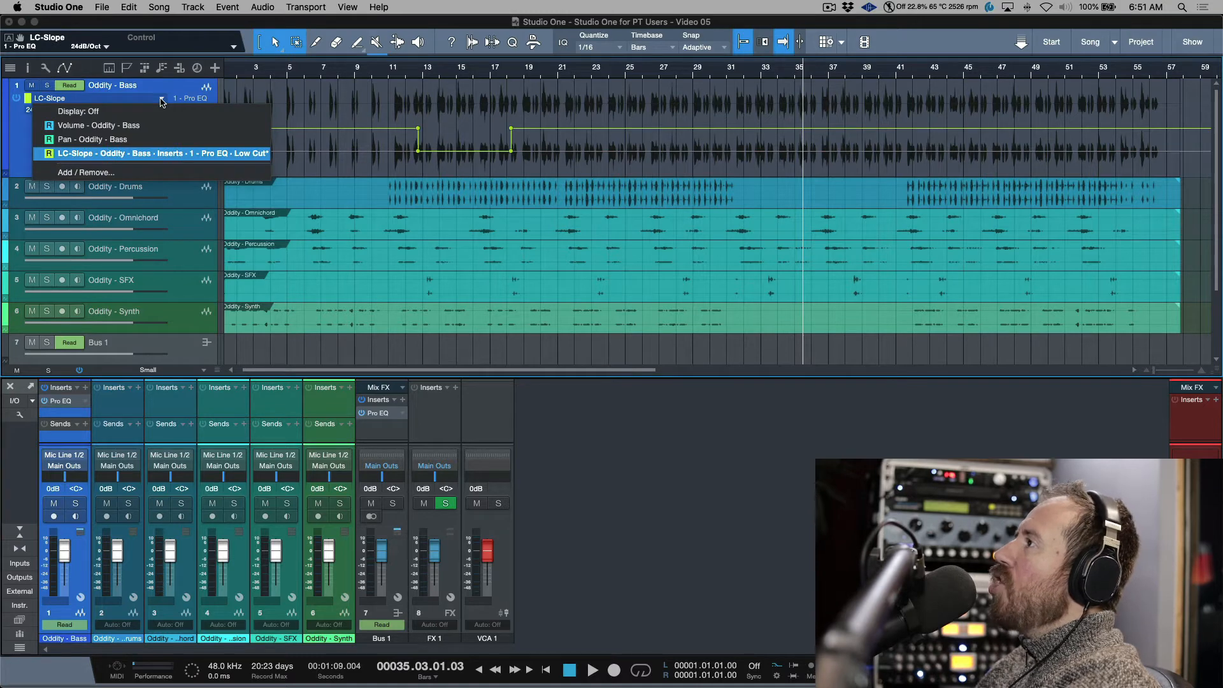
pyautogui.click(157, 114)
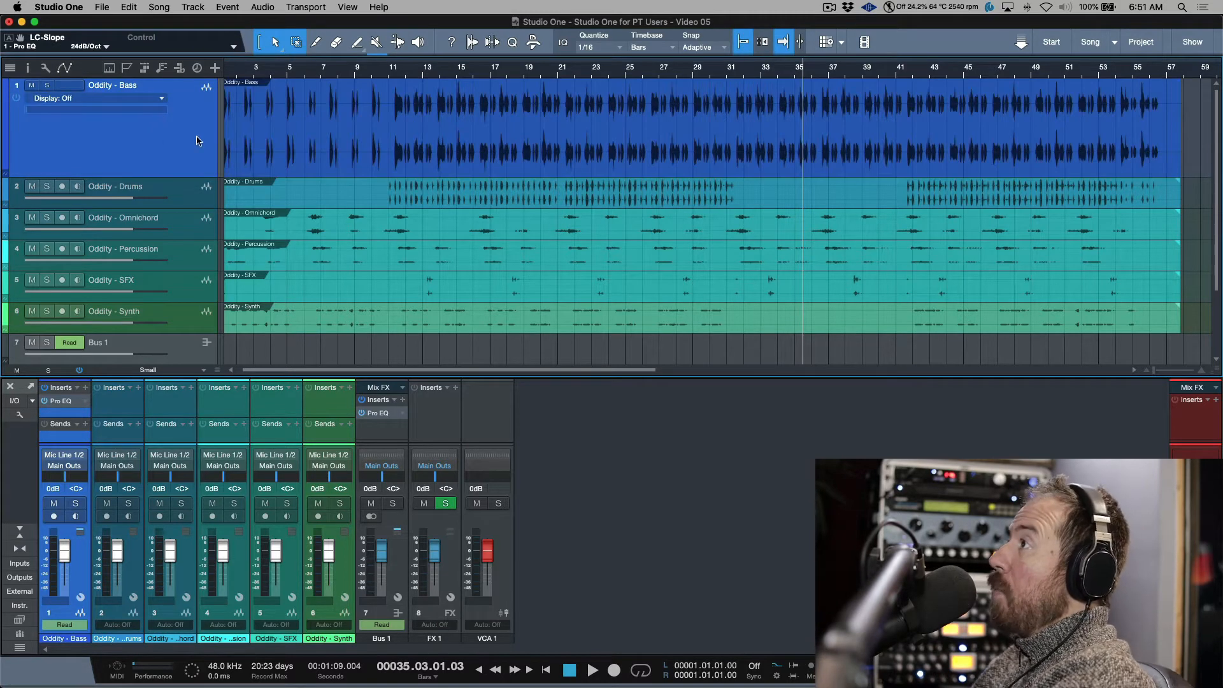
pyautogui.click(159, 102)
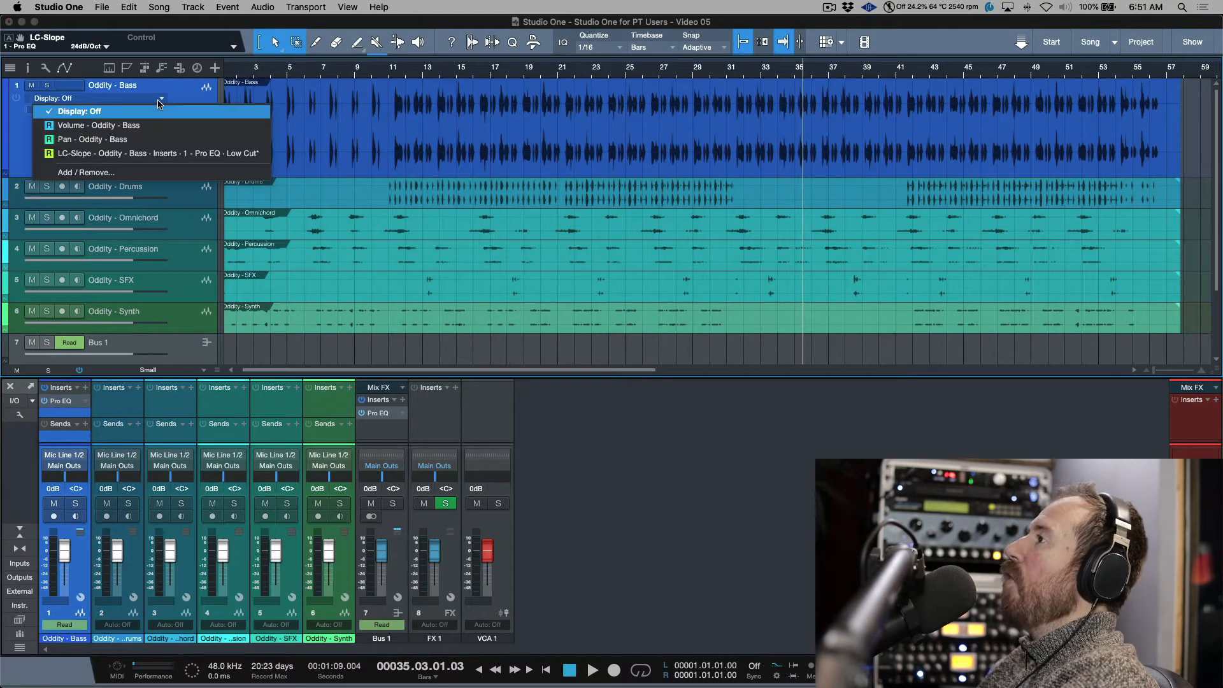
pyautogui.click(151, 120)
pyautogui.click(156, 102)
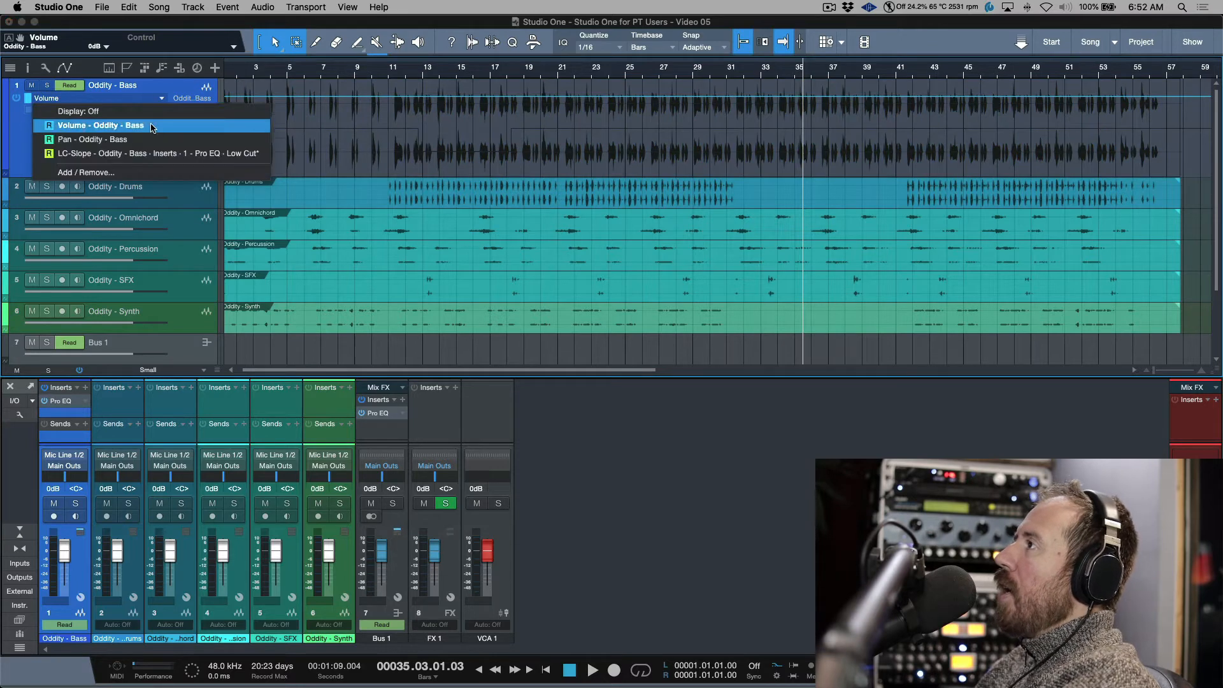
pyautogui.click(159, 130)
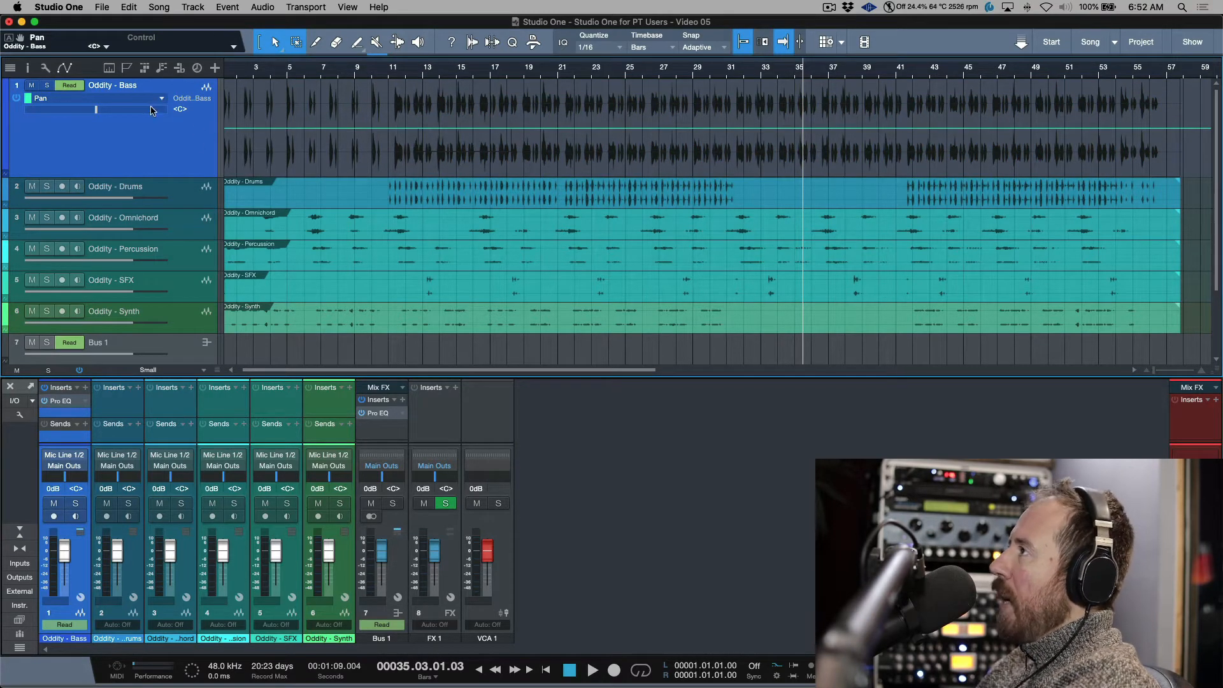
# Step: Draw a pan envelope on Oddity - Bass from about bar 20 to 31, peaking near bar 23 and dipping near bar 26
pyautogui.click(545, 128)
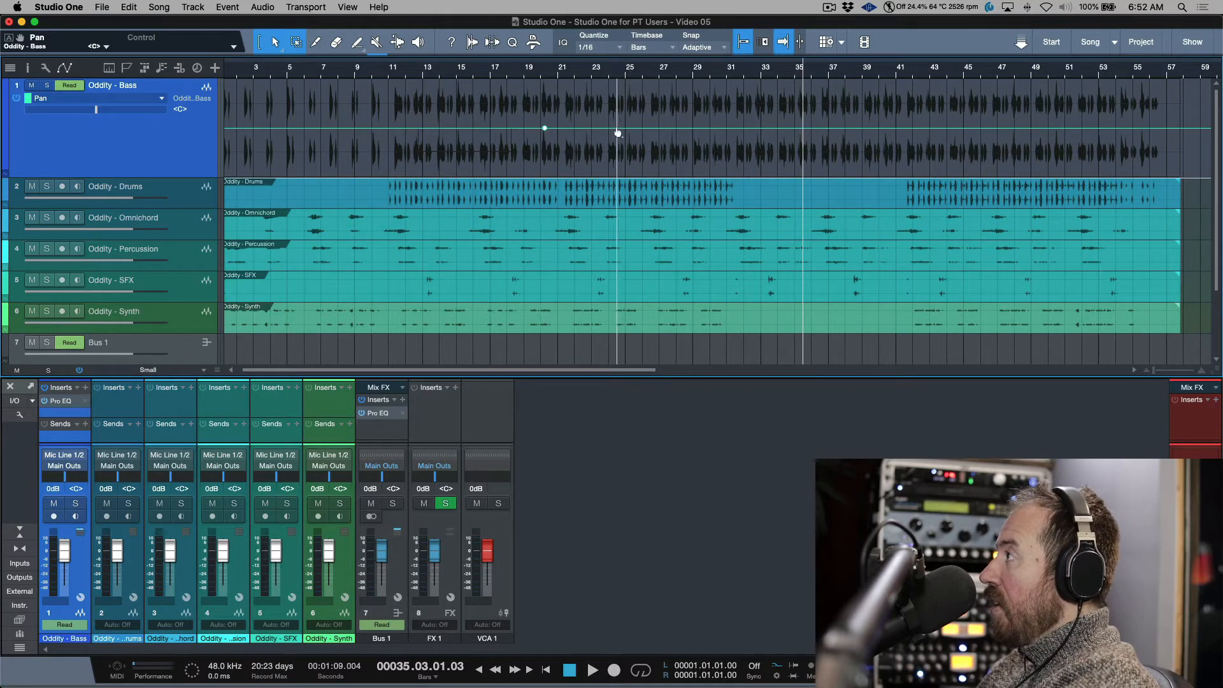
pyautogui.click(650, 128)
pyautogui.moveTo(596, 128); pyautogui.dragTo(596, 91)
pyautogui.moveTo(652, 128); pyautogui.dragTo(652, 152)
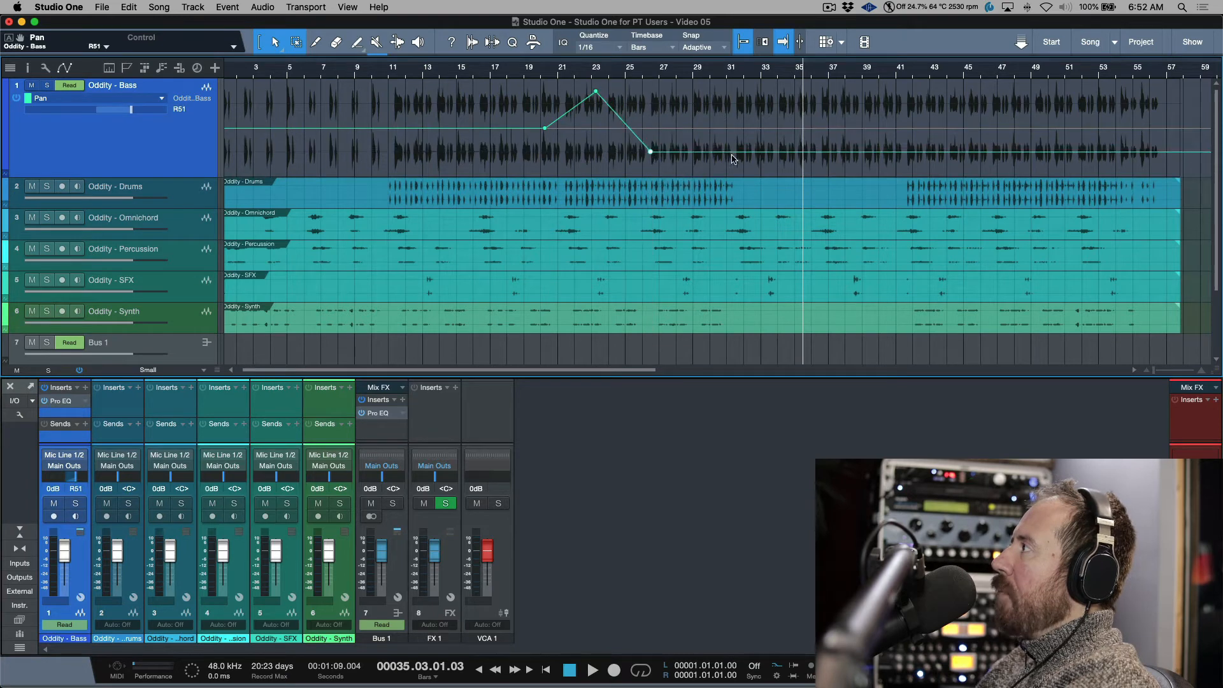
pyautogui.moveTo(735, 153); pyautogui.dragTo(735, 128)
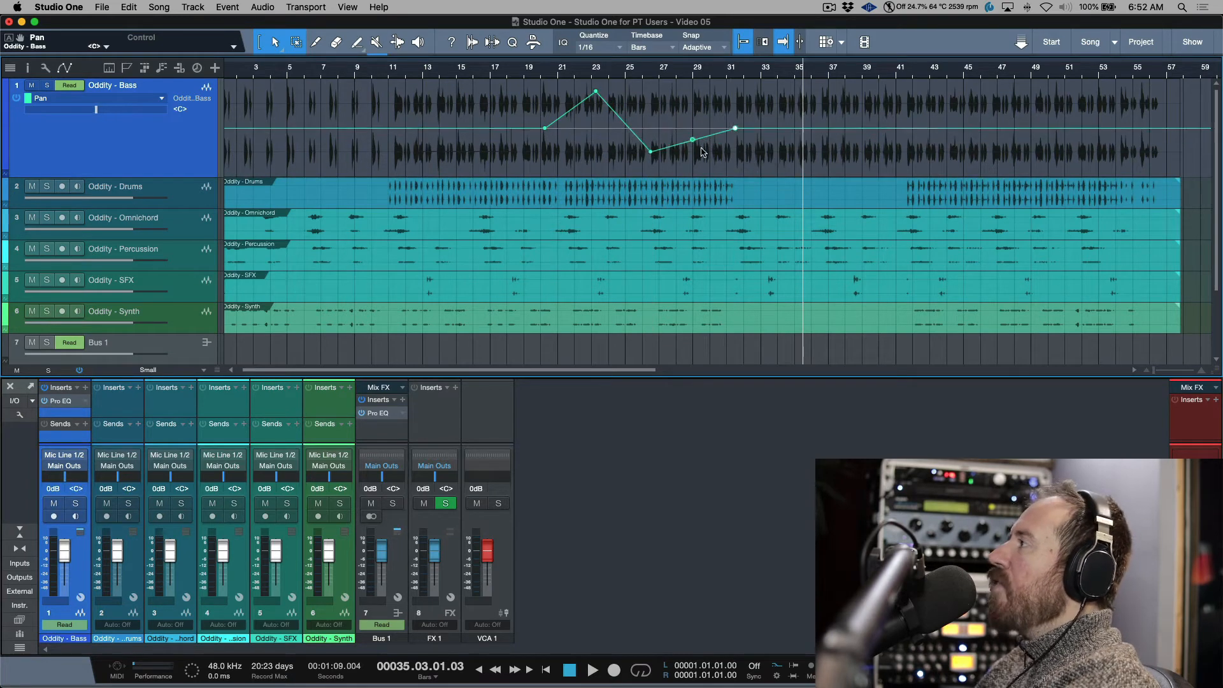
pyautogui.click(692, 139)
pyautogui.moveTo(650, 155); pyautogui.dragTo(649, 158)
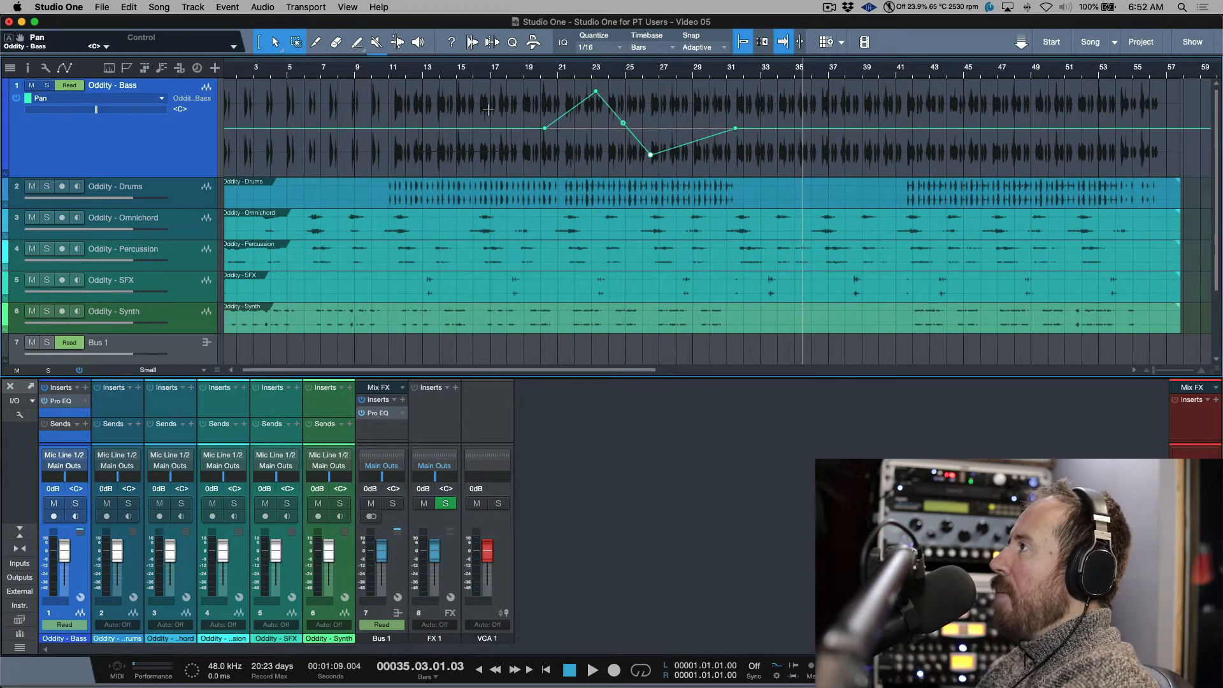
# Step: Display the LC-Slope automation on Oddity - Bass and open its Pro EQ clear of the track headers
pyautogui.click(148, 101)
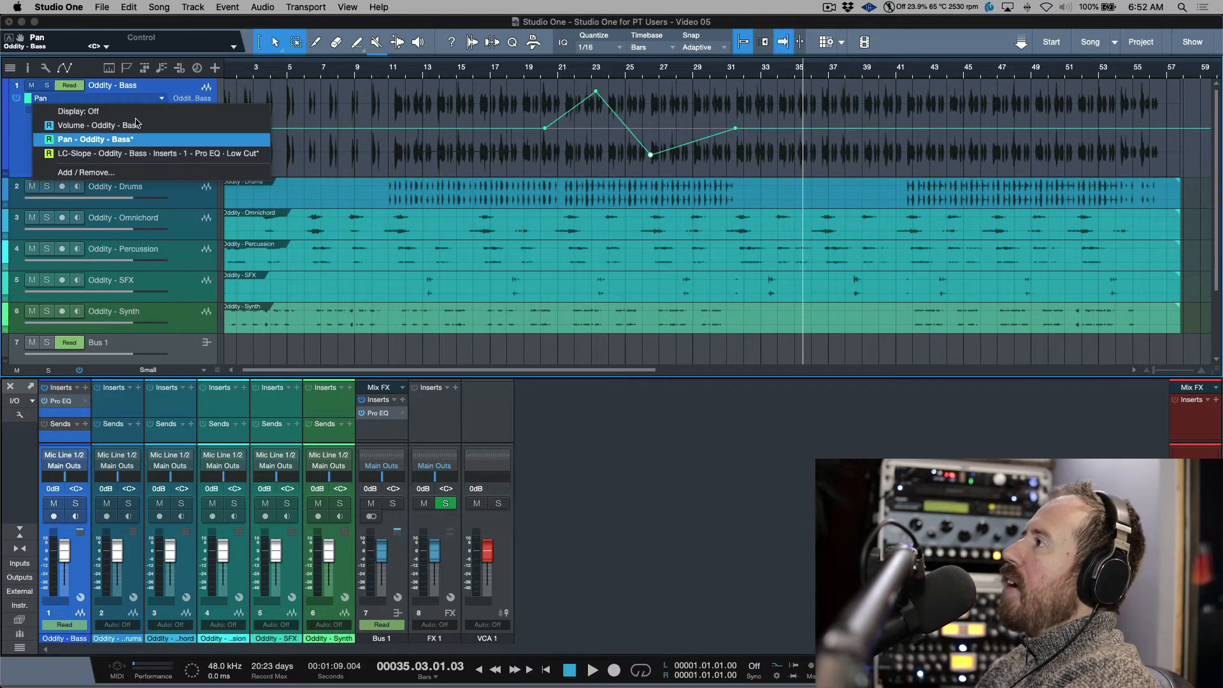
pyautogui.click(136, 155)
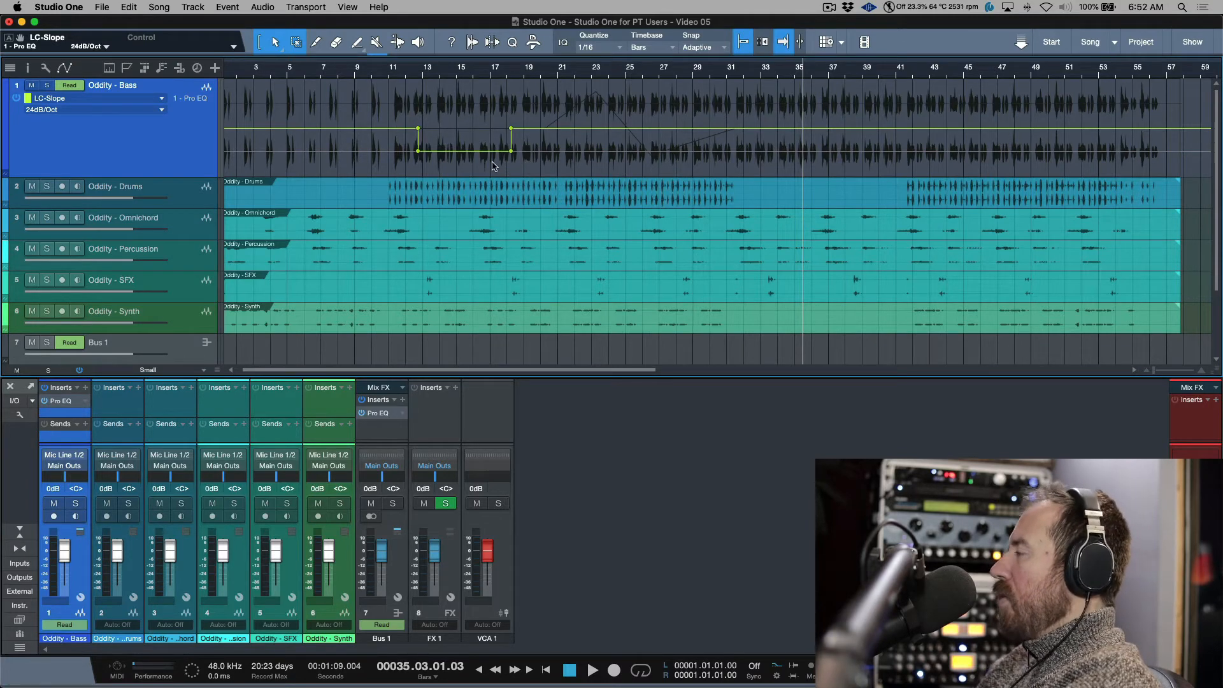
pyautogui.click(64, 401)
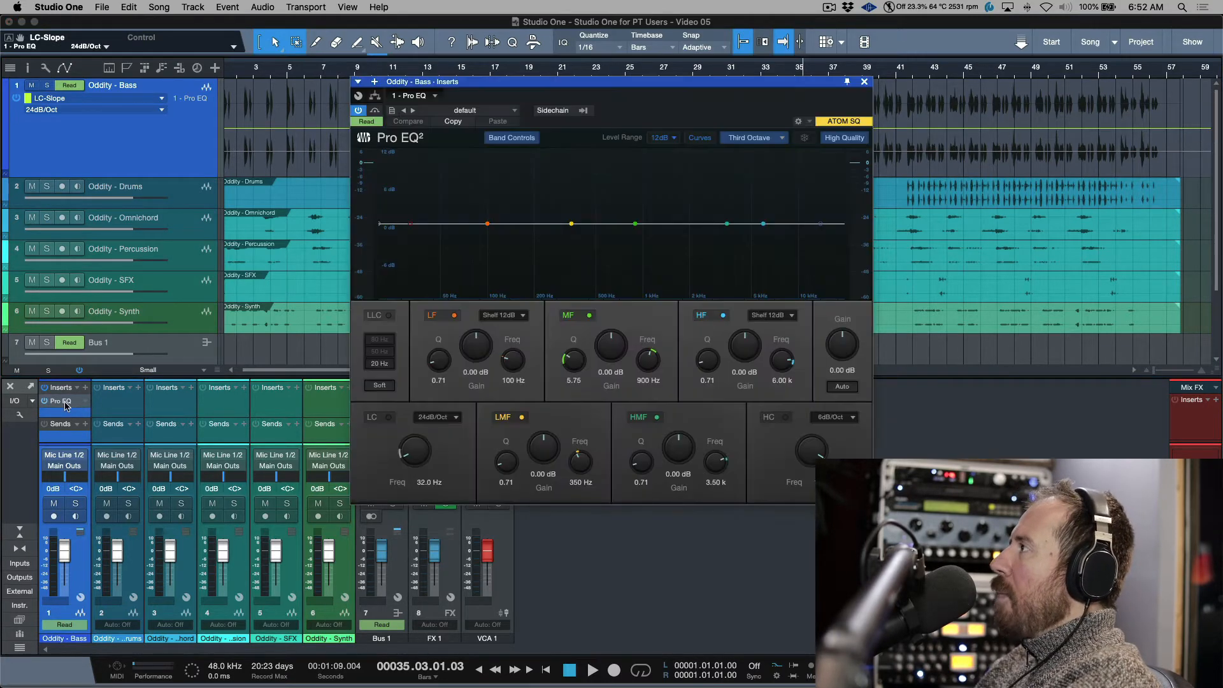
pyautogui.moveTo(690, 85); pyautogui.dragTo(884, 93)
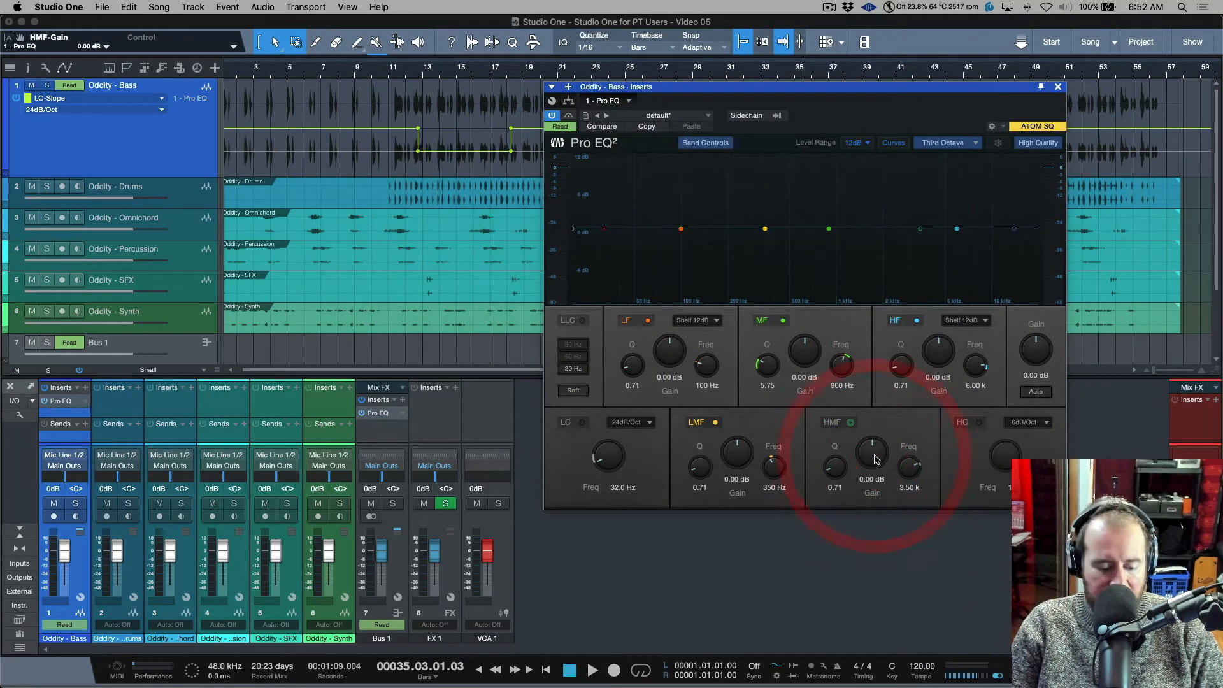
# Step: Add automation for the Pro EQ's HMF gain, LC frequency and LC active parameters on Oddity - Bass
pyautogui.hotkey('alt', 'a')
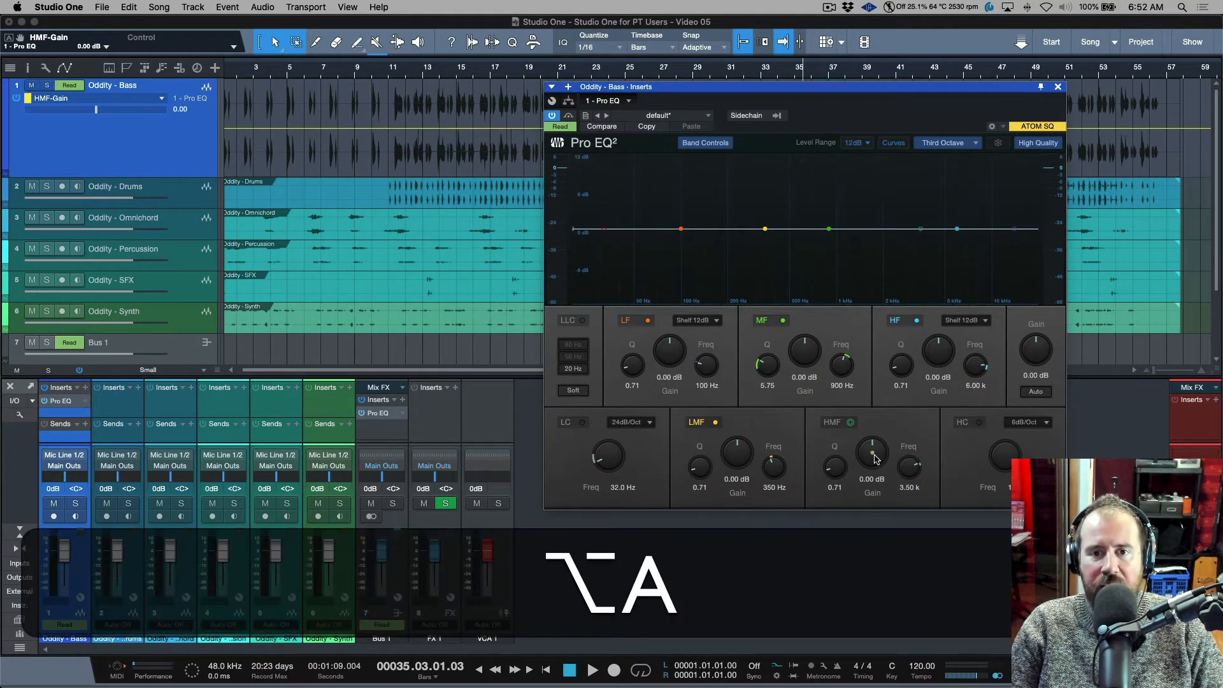
pyautogui.click(614, 463)
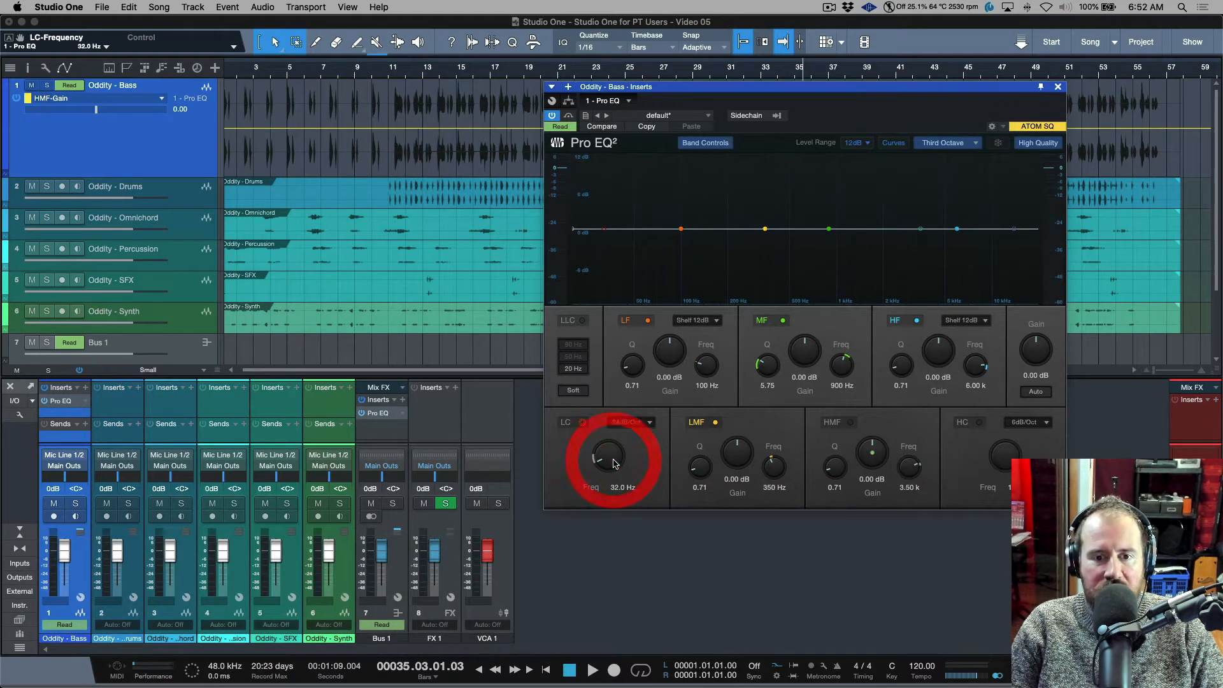
pyautogui.hotkey('alt', 'a')
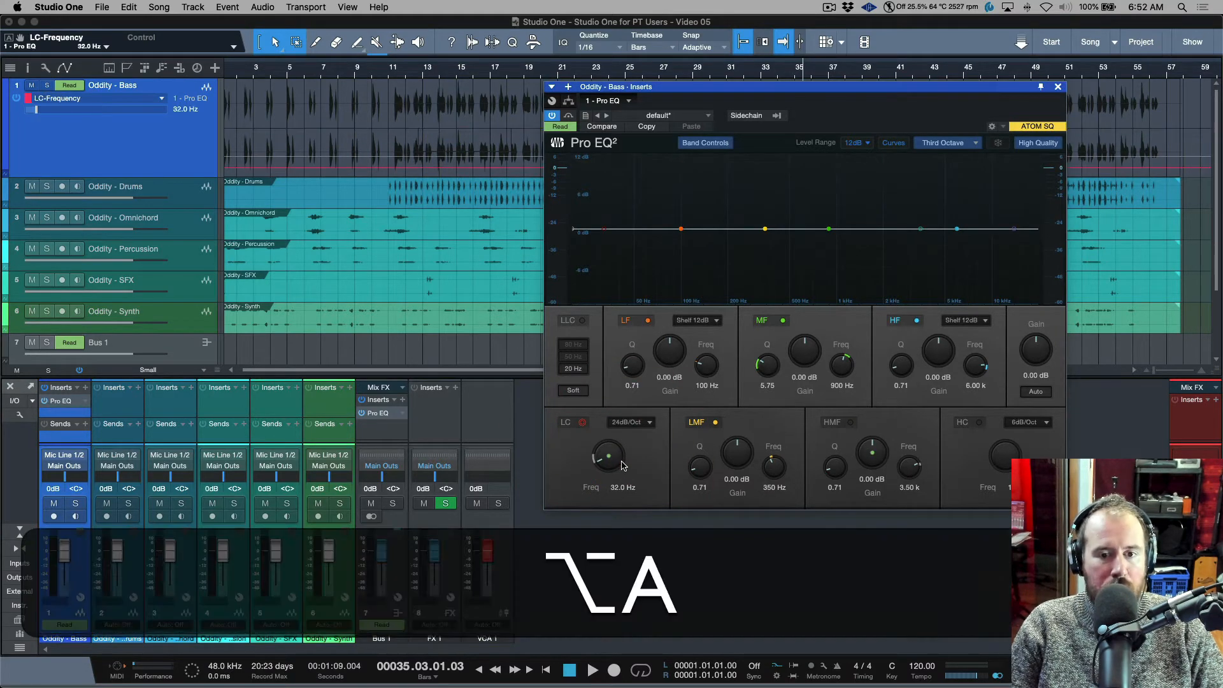
pyautogui.click(567, 421)
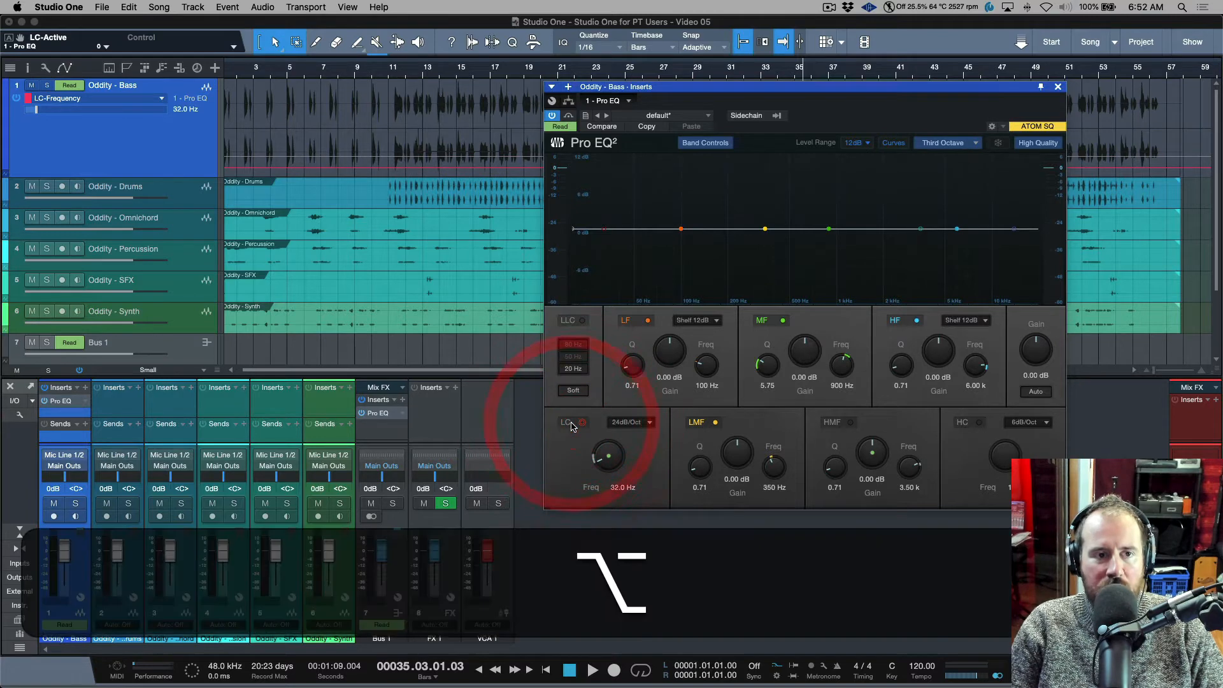
pyautogui.hotkey('alt', 'a')
# Step: Add automation for the Pro EQ's global gain, HC frequency and LF gain, and close the plug-in
pyautogui.click(1036, 349)
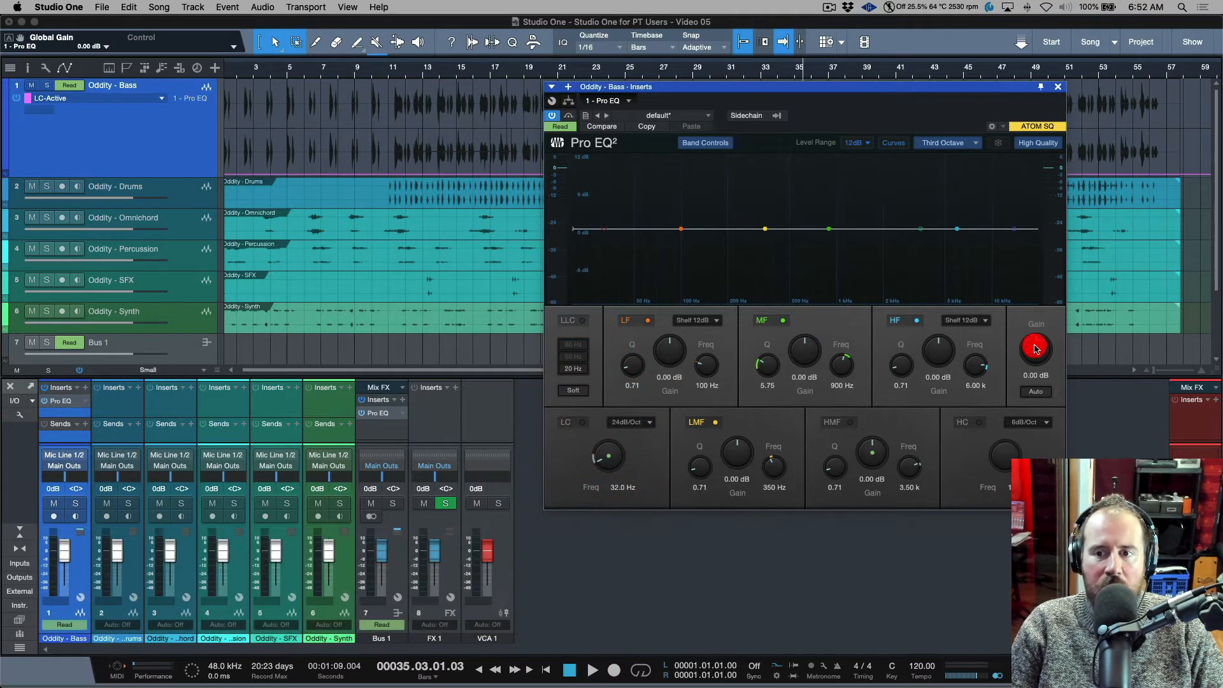
pyautogui.hotkey('alt', 'a')
pyautogui.click(1005, 456)
pyautogui.hotkey('alt', 'a')
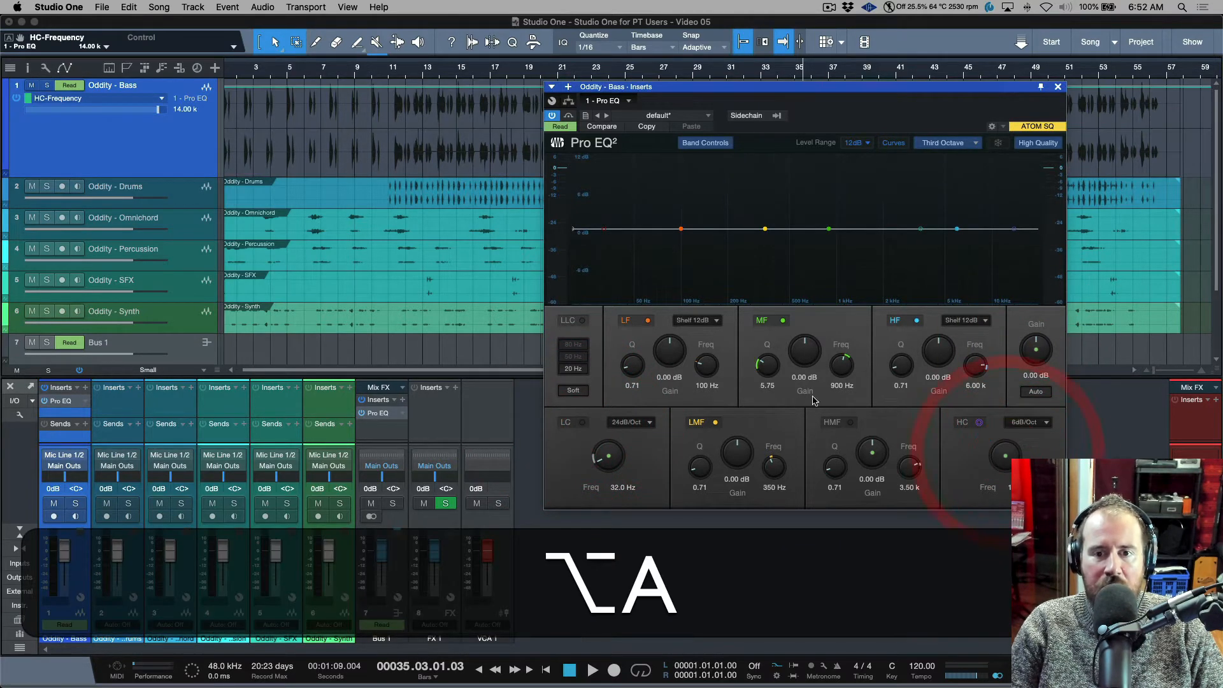
pyautogui.click(669, 352)
pyautogui.hotkey('alt', 'a')
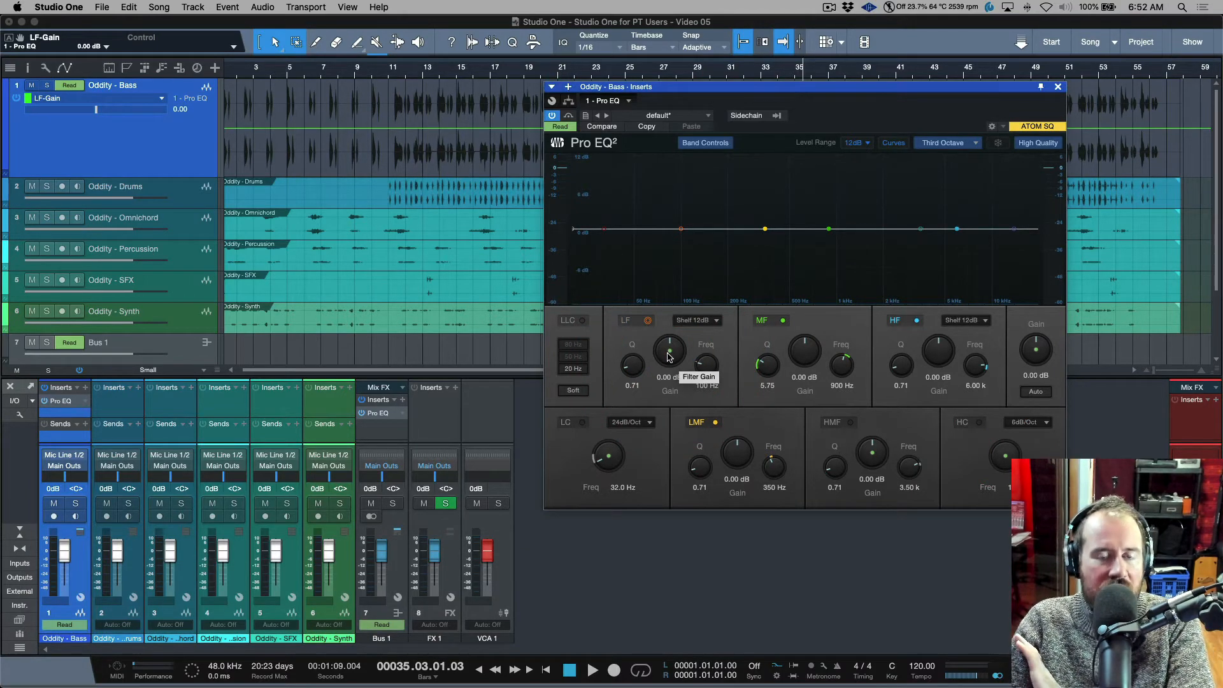
pyautogui.click(1058, 88)
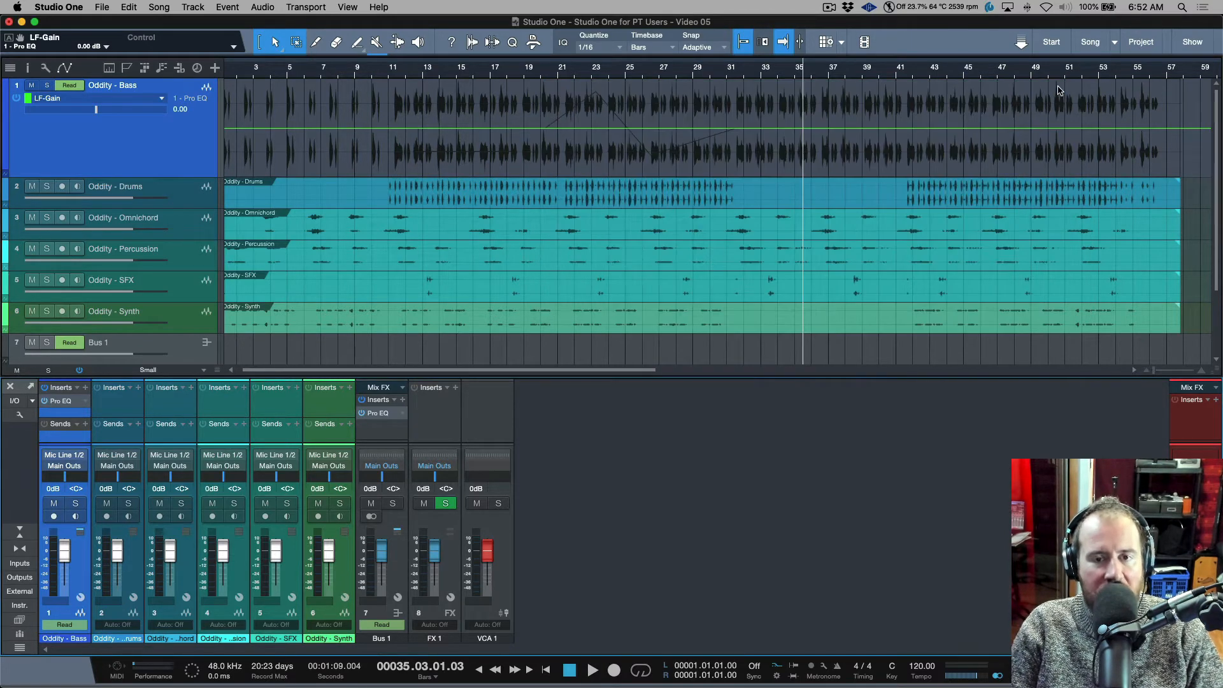
# Step: Check the Oddity - Bass automation parameter list and cycle forward through its envelopes, ending on LC-Frequency
pyautogui.click(121, 100)
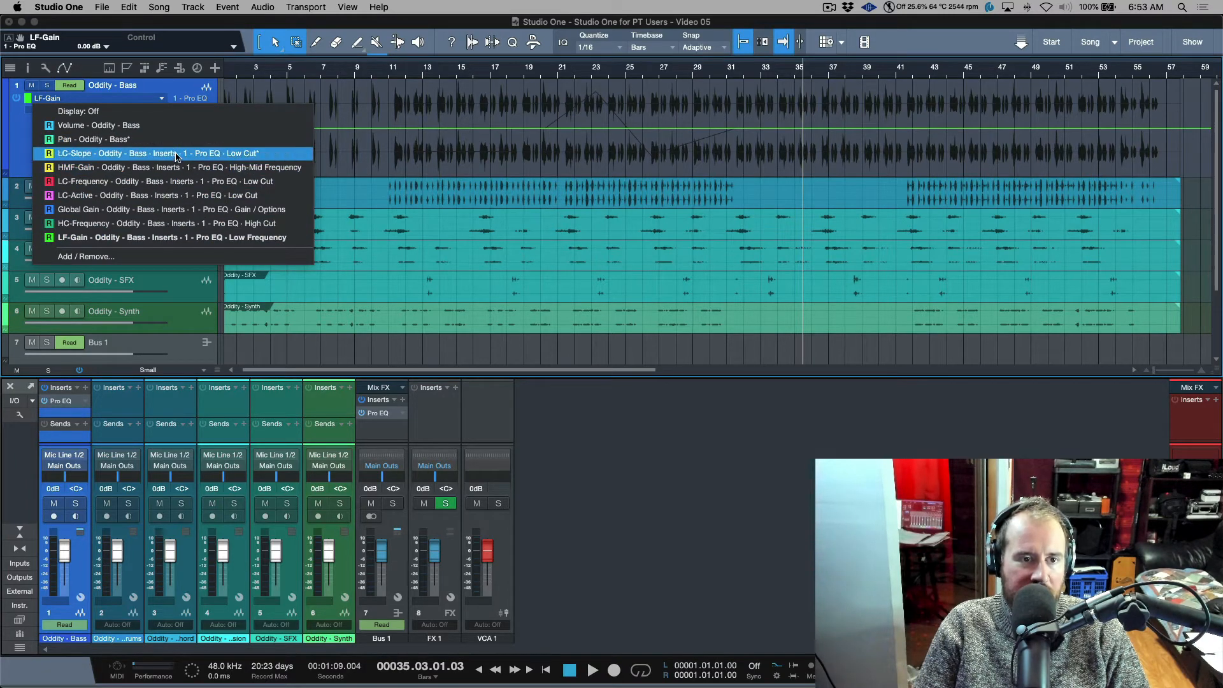
pyautogui.click(24, 148)
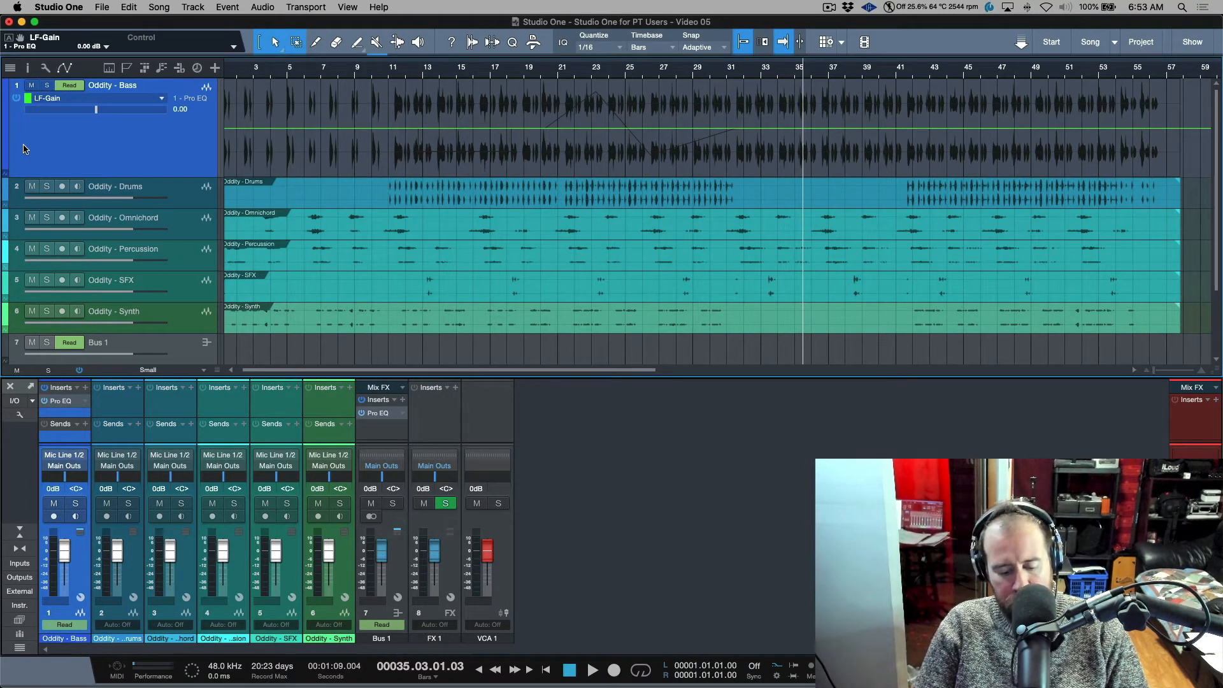
pyautogui.press('h')
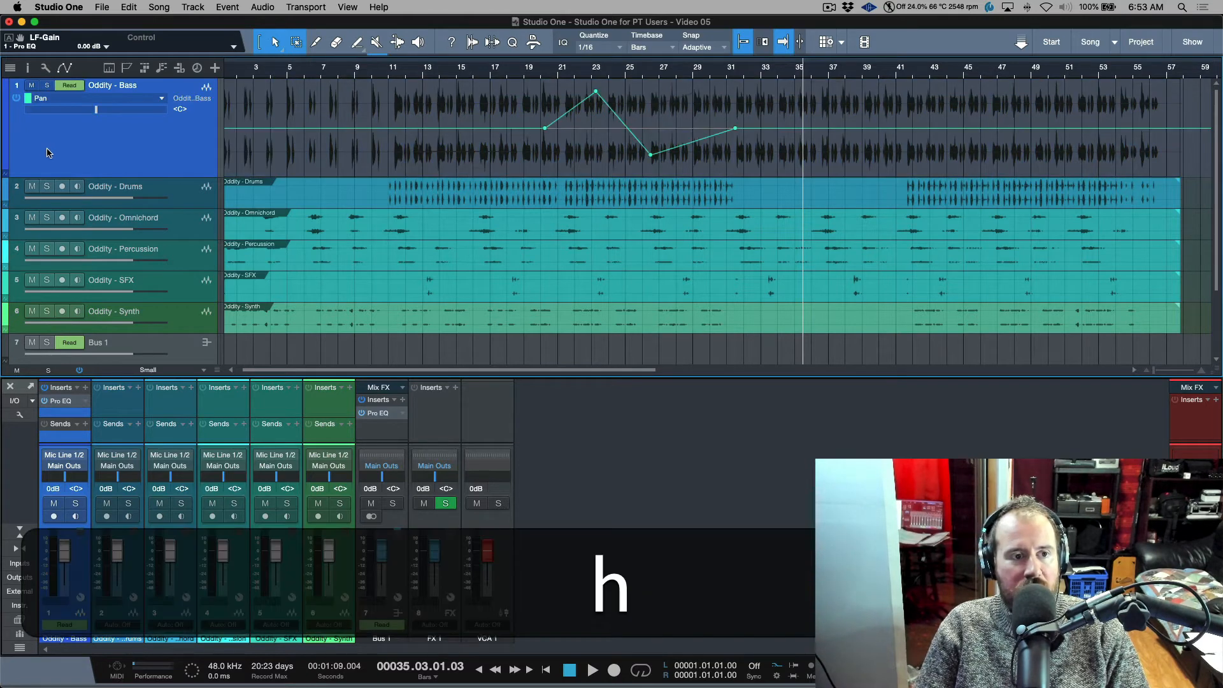
pyautogui.press('h')
pyautogui.press('h')
pyautogui.press('h')
pyautogui.press('h')
pyautogui.press('h')
pyautogui.press('h')
pyautogui.press('h')
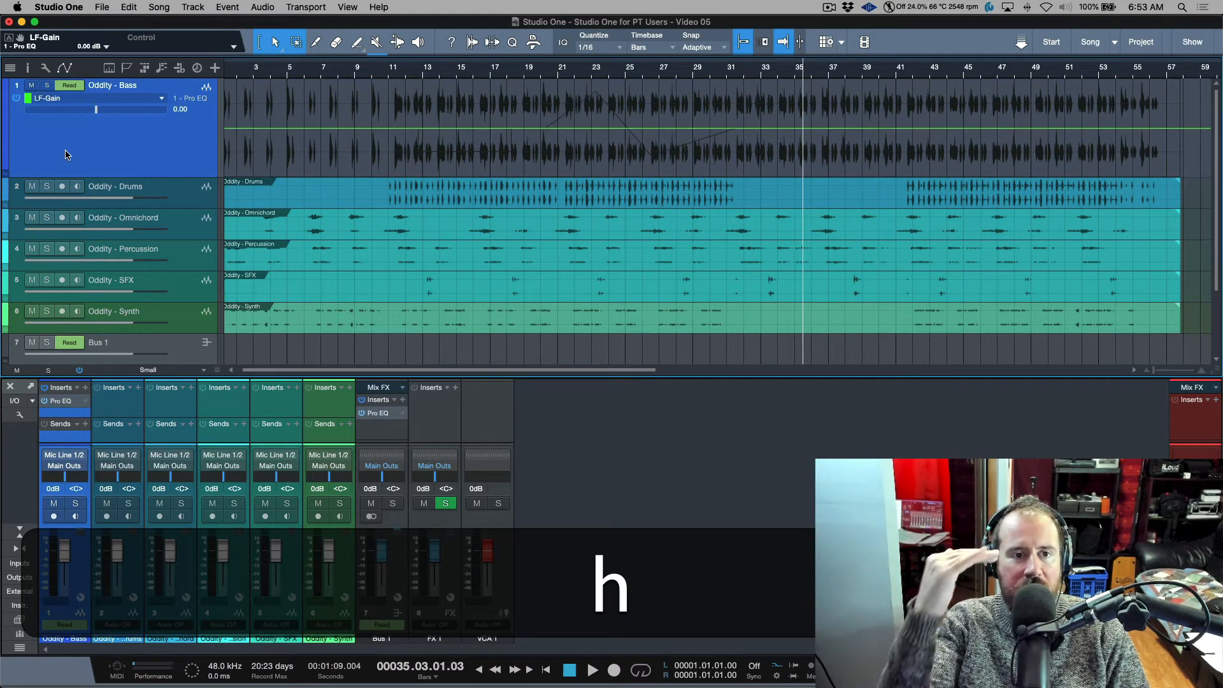
pyautogui.press('h')
pyautogui.press('h')
pyautogui.press('h')
pyautogui.press('h')
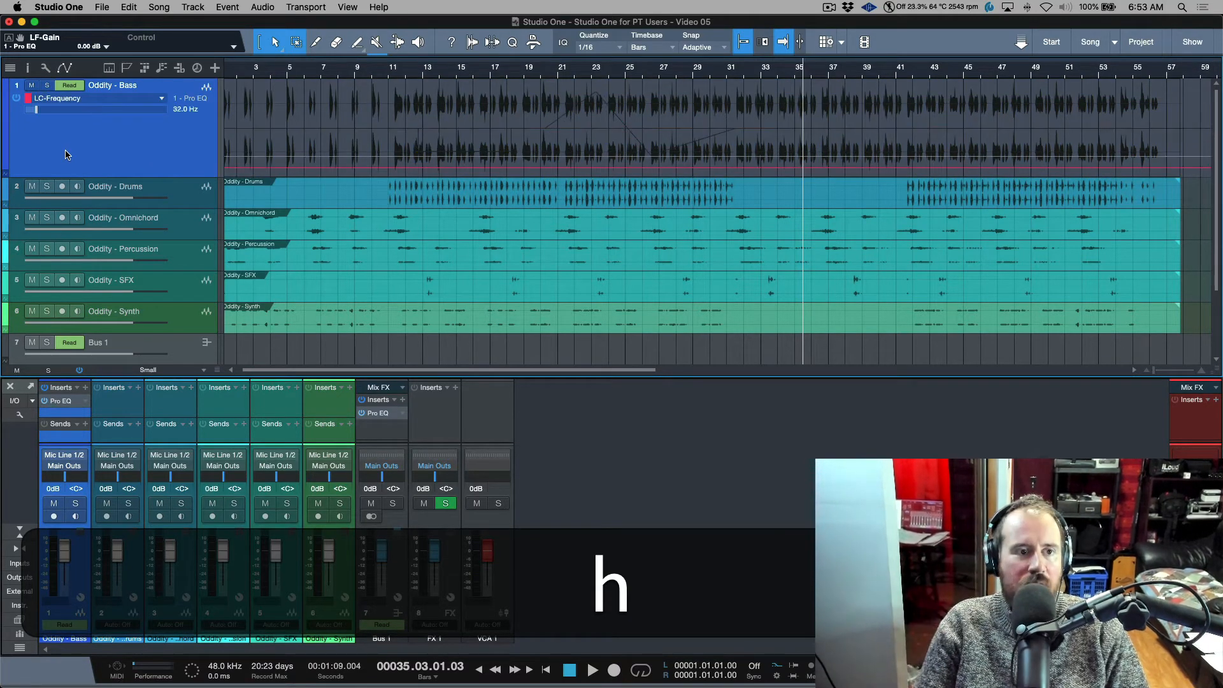
# Step: Check the parameter list again and cycle on through the Oddity - Bass envelopes until the display is off
pyautogui.click(125, 100)
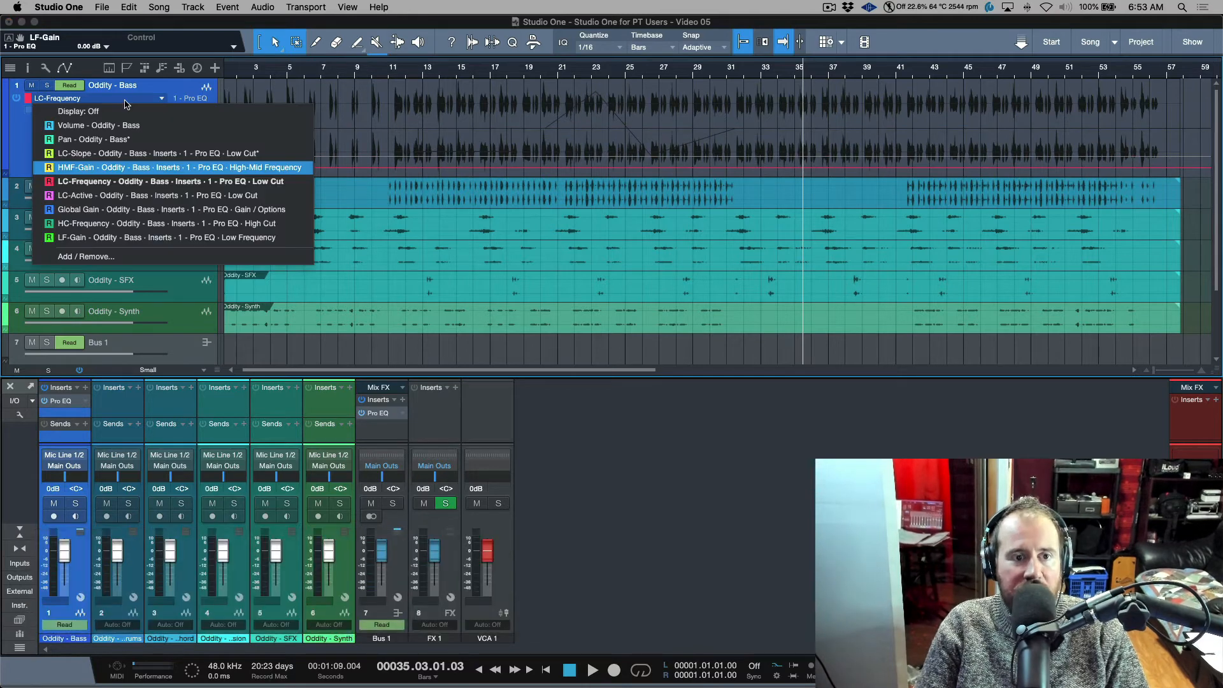
pyautogui.click(22, 140)
pyautogui.press('h')
pyautogui.press('h')
pyautogui.press('h')
pyautogui.press('h')
pyautogui.press('h')
pyautogui.press('h')
pyautogui.press('h')
pyautogui.press('h')
pyautogui.press('h')
pyautogui.press('h')
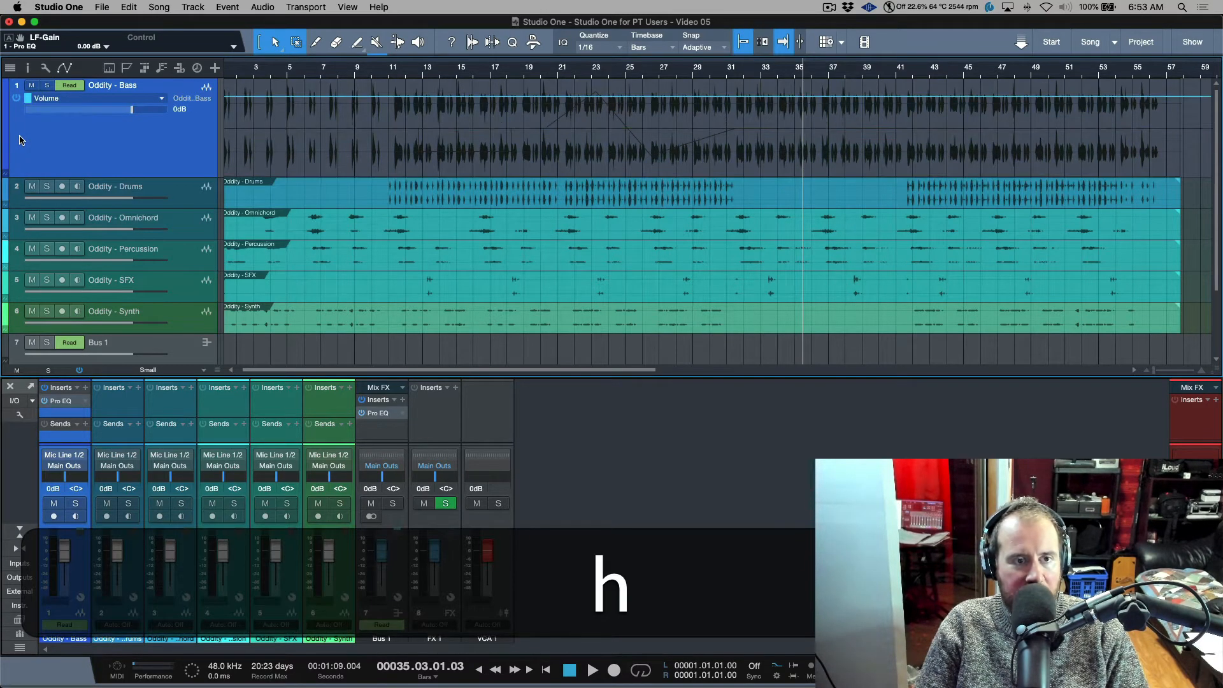
pyautogui.press('h')
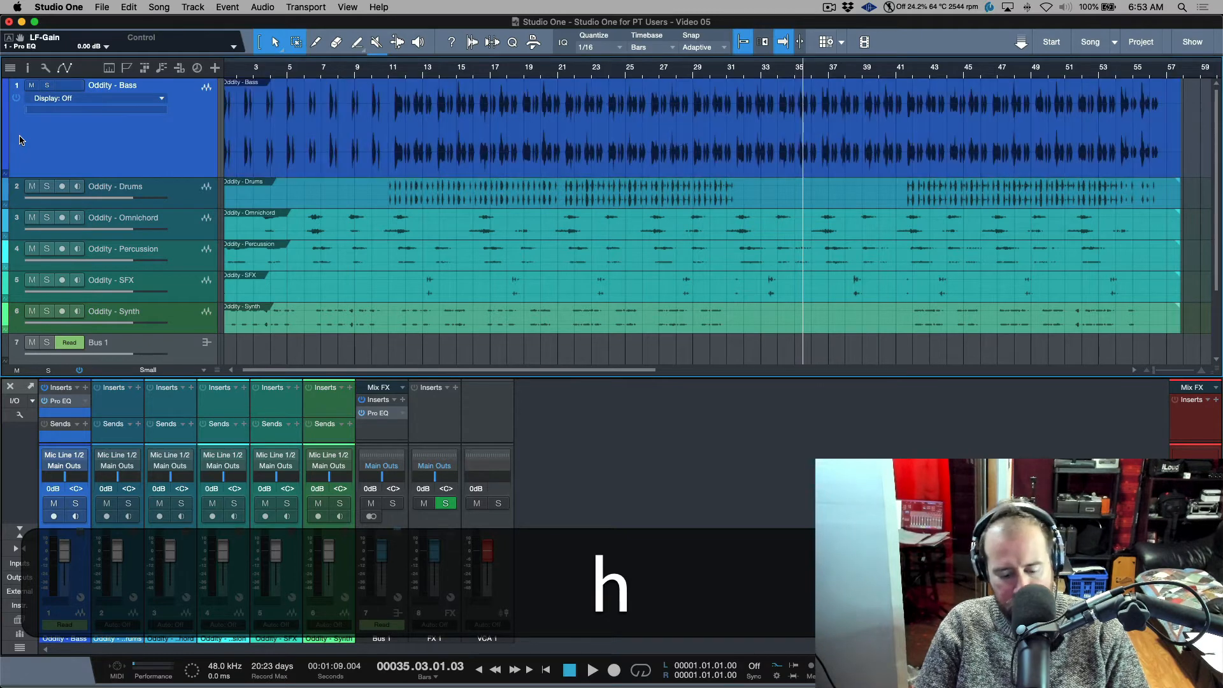
# Step: Cycle backward through all the Oddity - Bass automation envelopes, ending on LF-Gain
pyautogui.hotkey('shift', 'h')
pyautogui.hotkey('shift', 'h')
pyautogui.hotkey('shift', 'h')
pyautogui.hotkey('shift', 'h')
pyautogui.hotkey('shift', 'h')
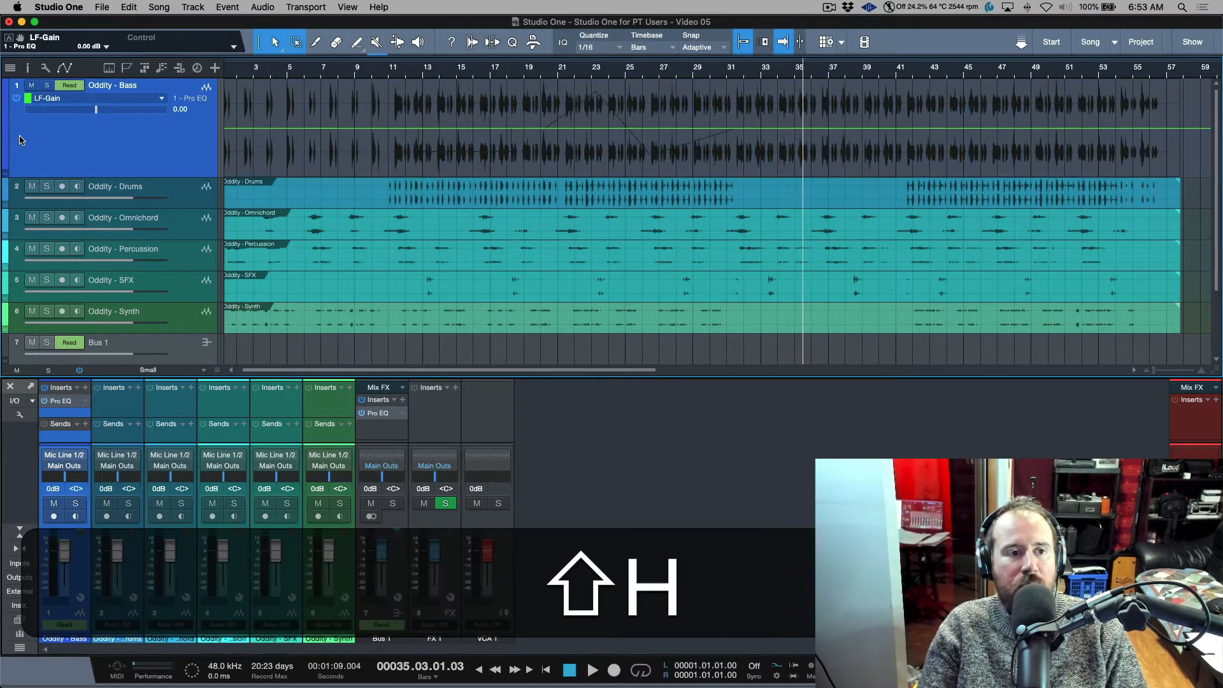
pyautogui.hotkey('shift', 'h')
pyautogui.hotkey('shift', 'h')
pyautogui.hotkey('shift', 'h')
pyautogui.hotkey('shift', 'h')
pyautogui.hotkey('shift', 'h')
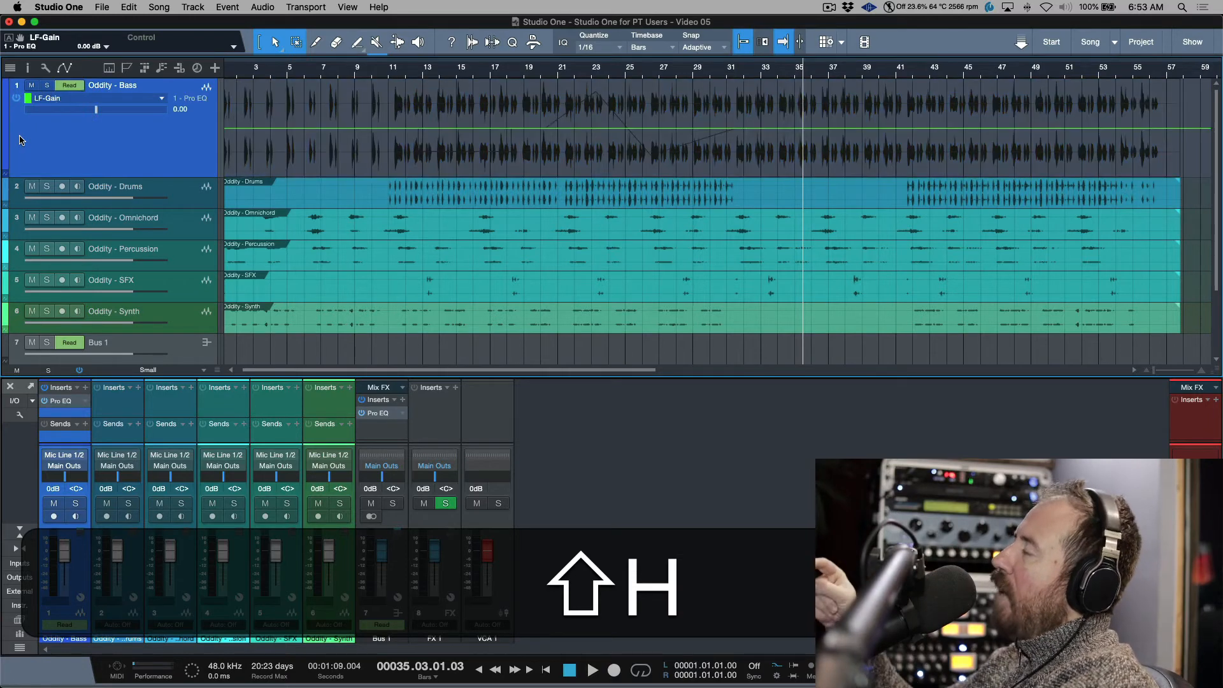
# Step: Cycle forward through the Oddity - Bass automation envelopes to LC-Slope, and turn the automation display off
pyautogui.press('h')
pyautogui.press('h')
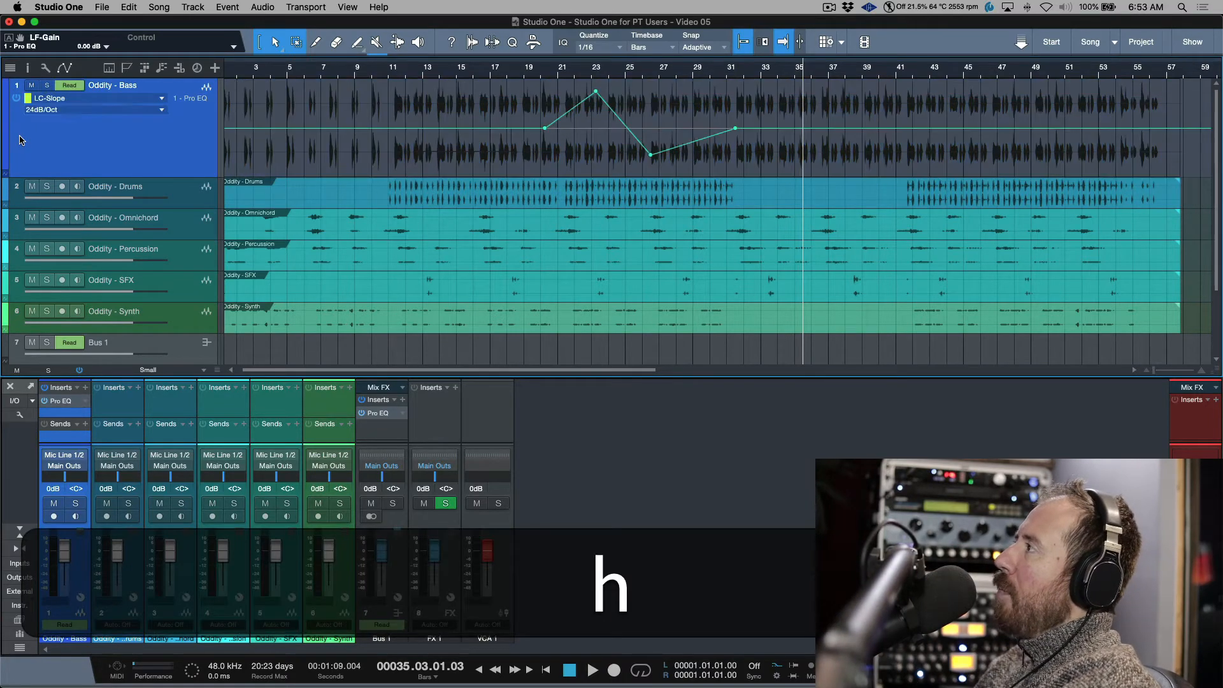
pyautogui.press('h')
pyautogui.press('h')
pyautogui.press('h')
pyautogui.press('h')
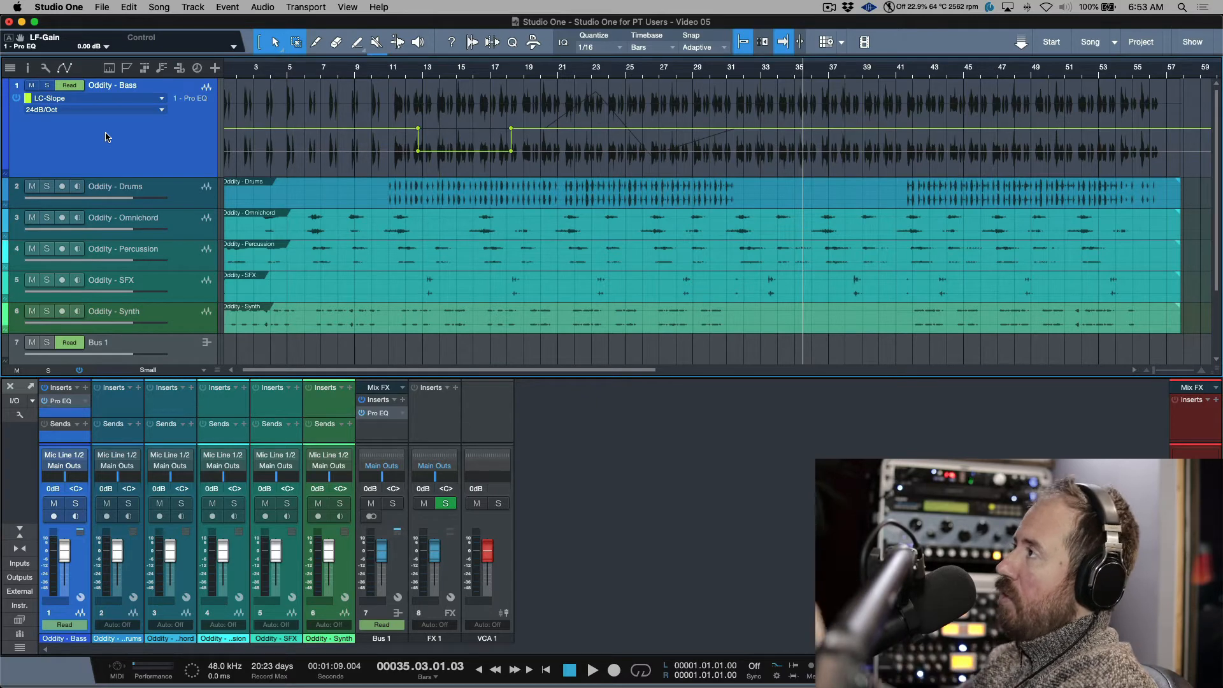
pyautogui.click(156, 102)
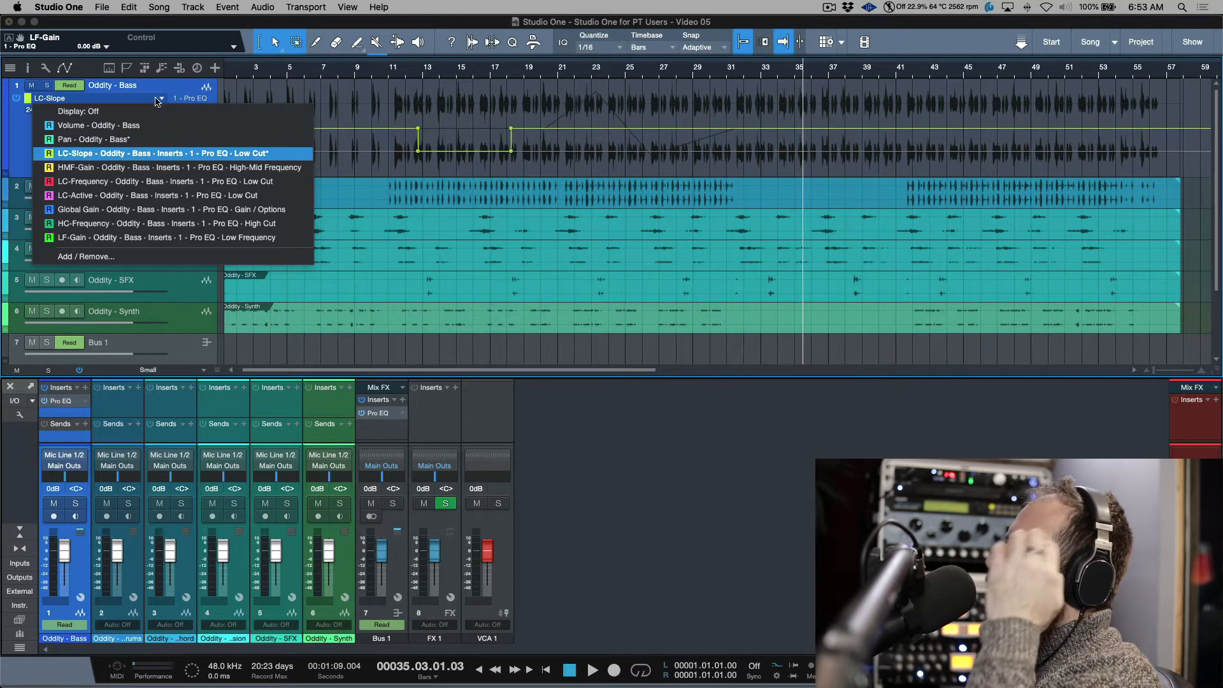
pyautogui.click(141, 113)
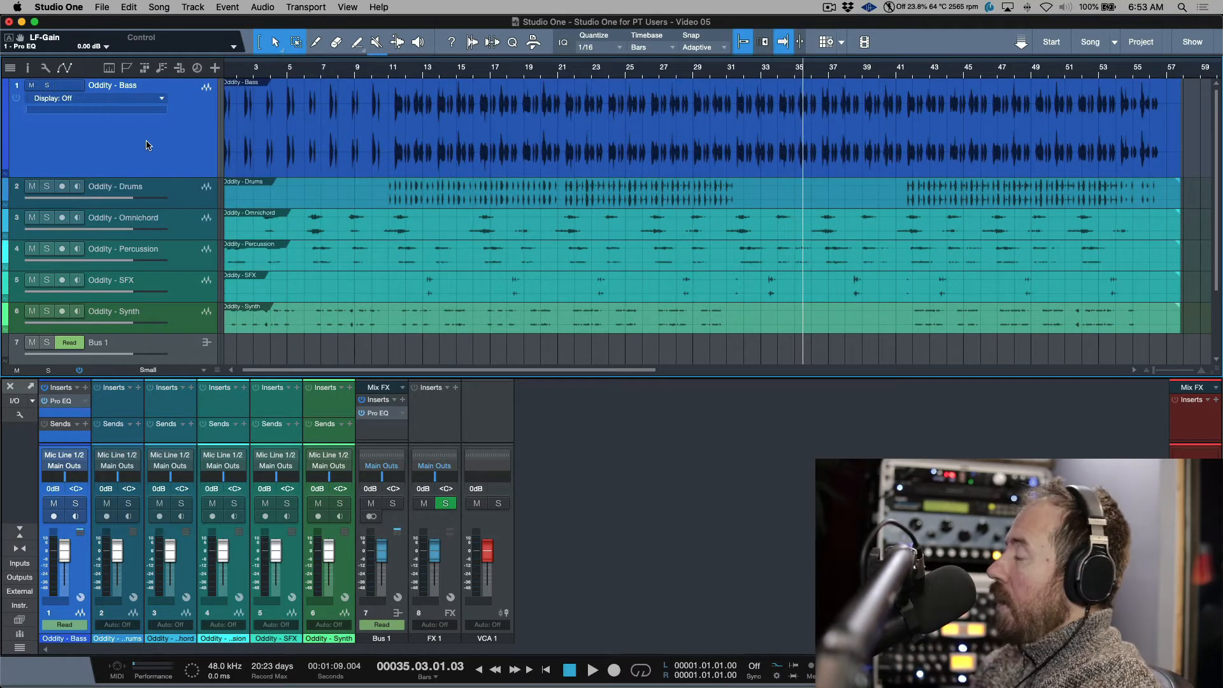
# Step: Switch to Pro Tools and check which track views are available for the Oddity - Bass track
pyautogui.press('super+Tab')
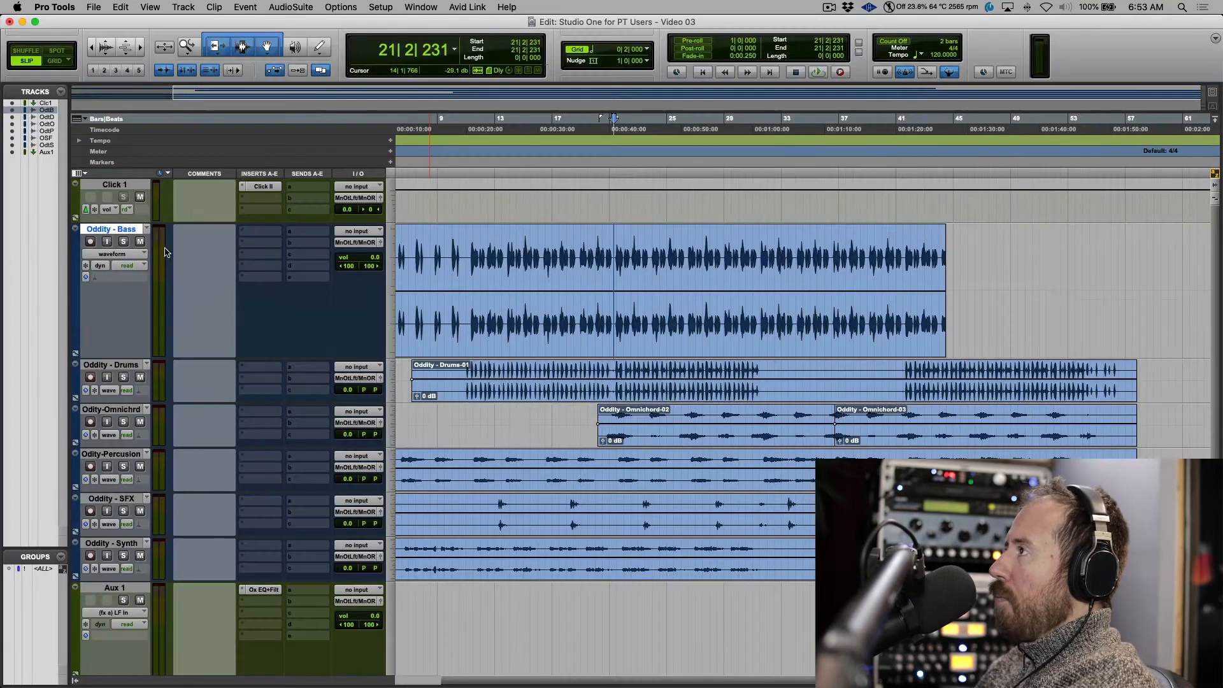
pyautogui.click(131, 254)
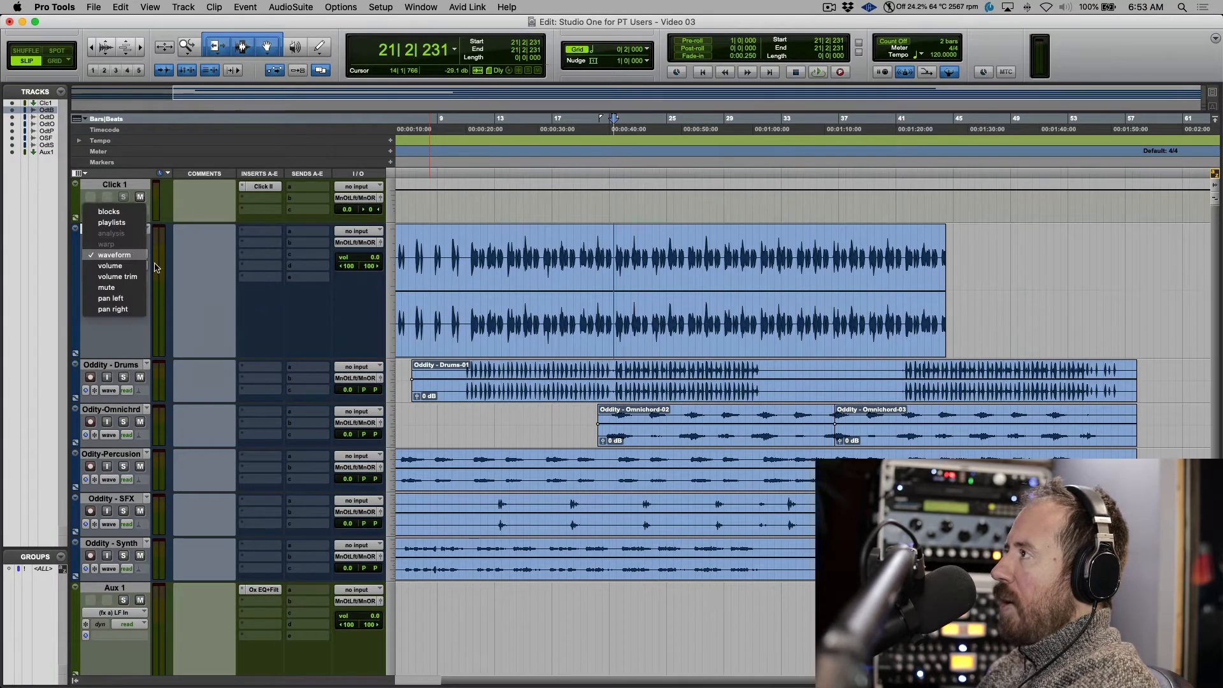
pyautogui.click(179, 330)
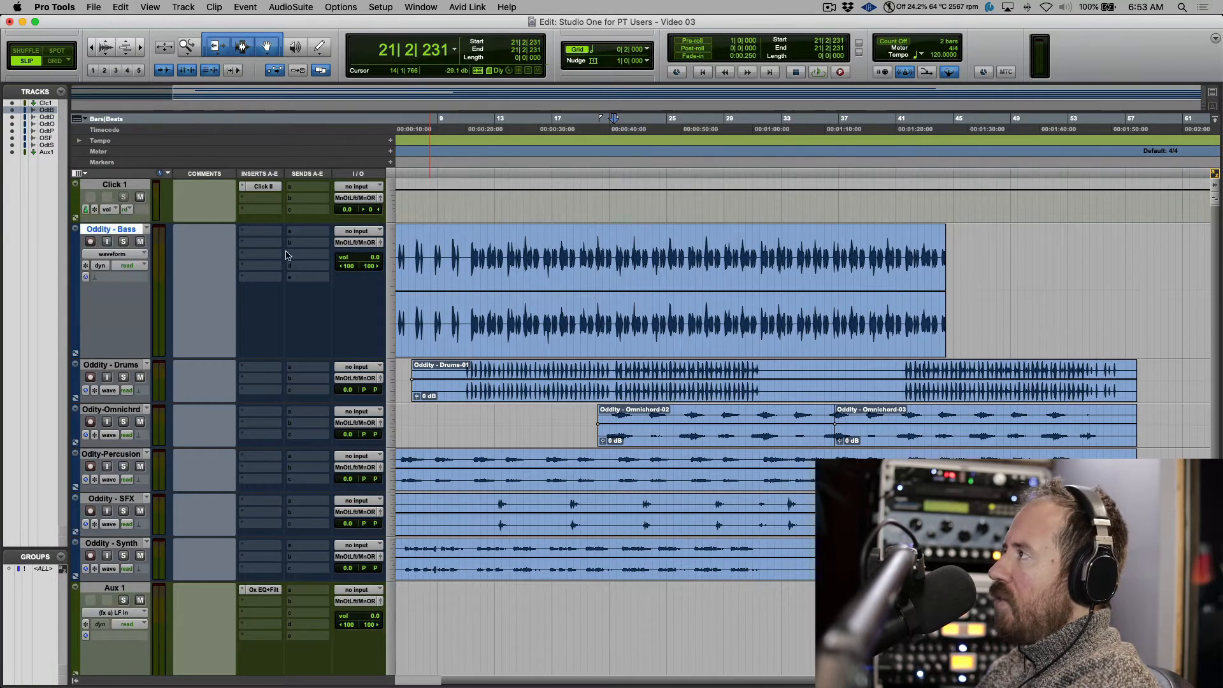
# Step: Enlarge the Aux 1 track and switch its displayed plug-in automation to Input Gain and back to LF In
pyautogui.click(132, 590)
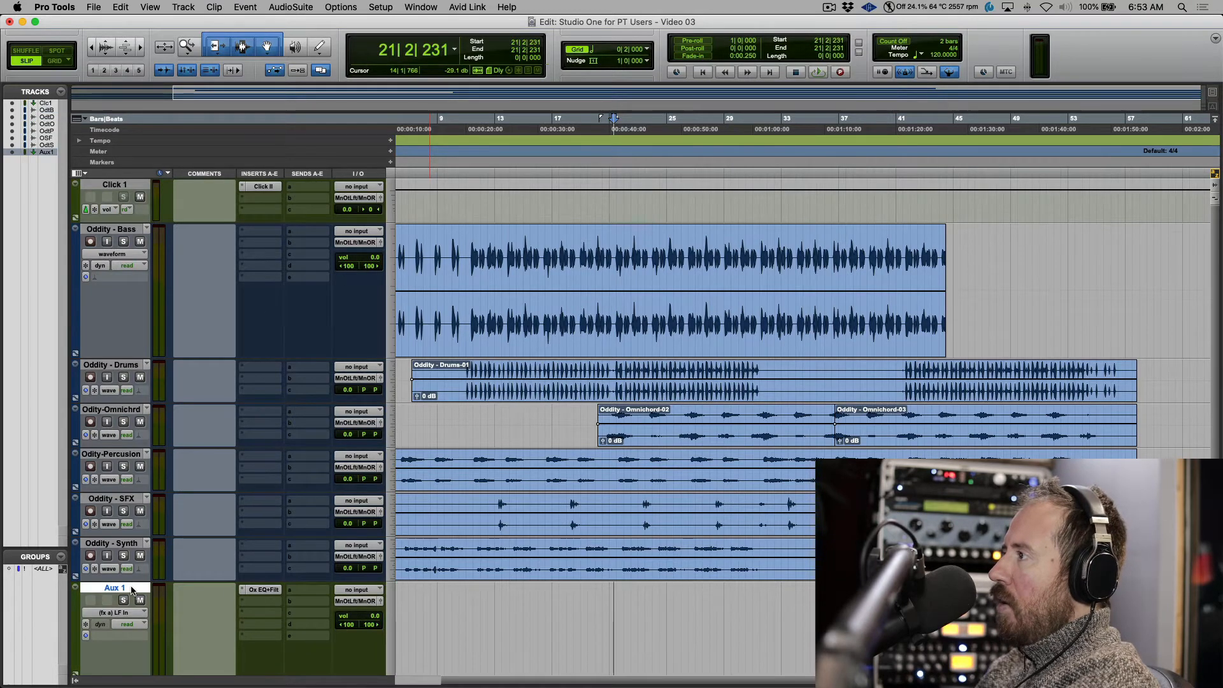
pyautogui.scroll(-2, 132, 590)
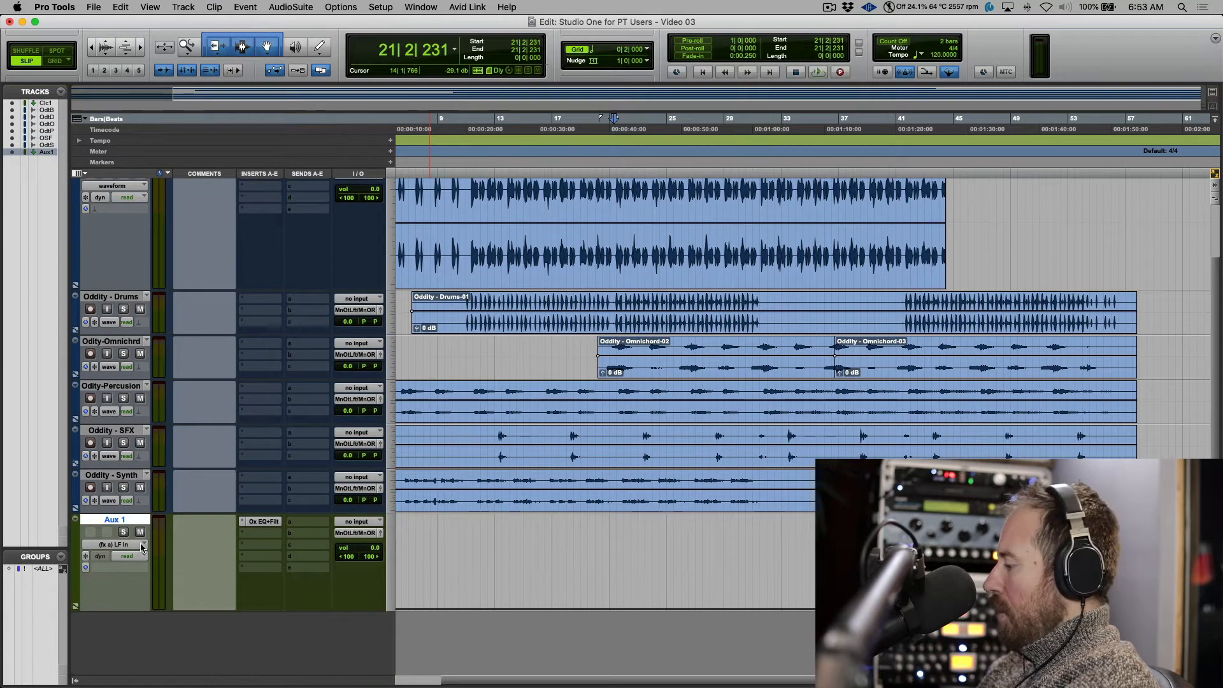
pyautogui.scroll(-3, 142, 548)
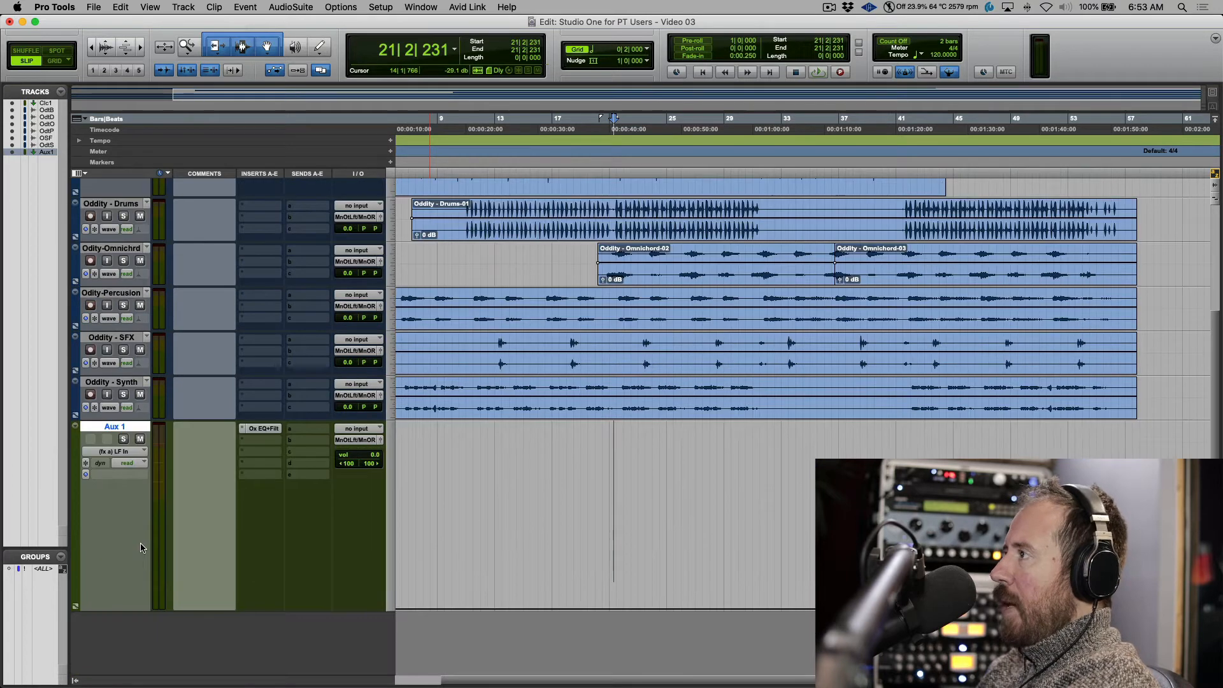
pyautogui.click(144, 451)
pyautogui.click(214, 465)
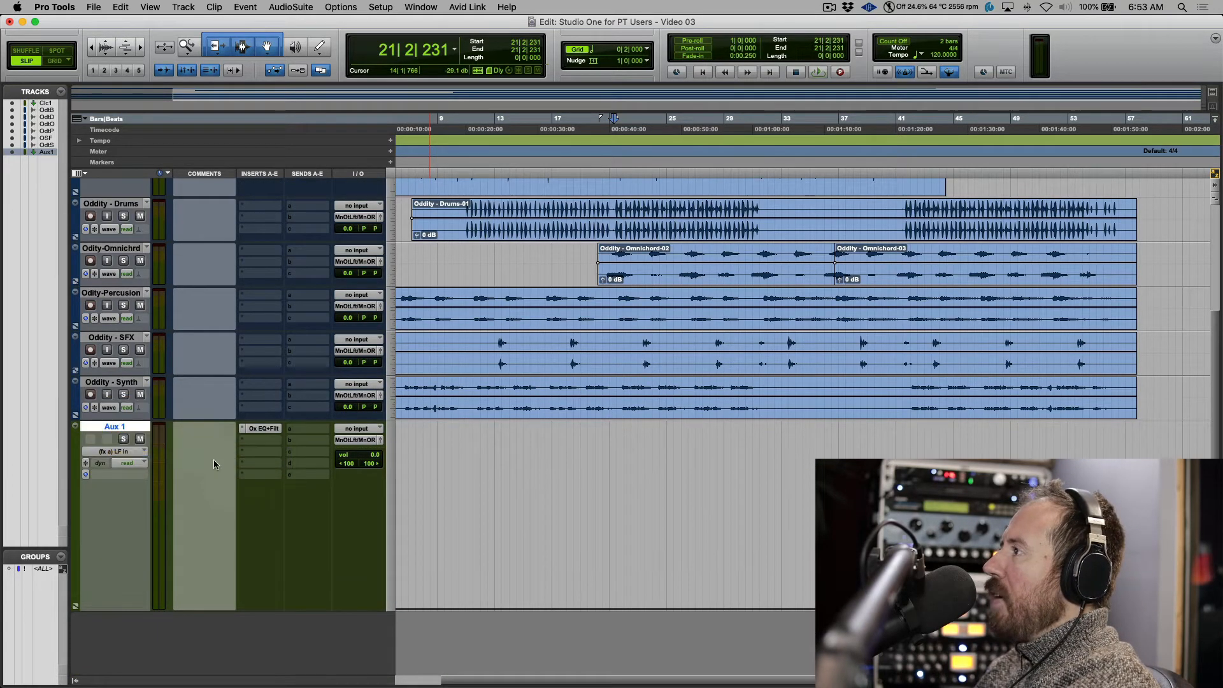
pyautogui.click(142, 451)
pyautogui.click(252, 476)
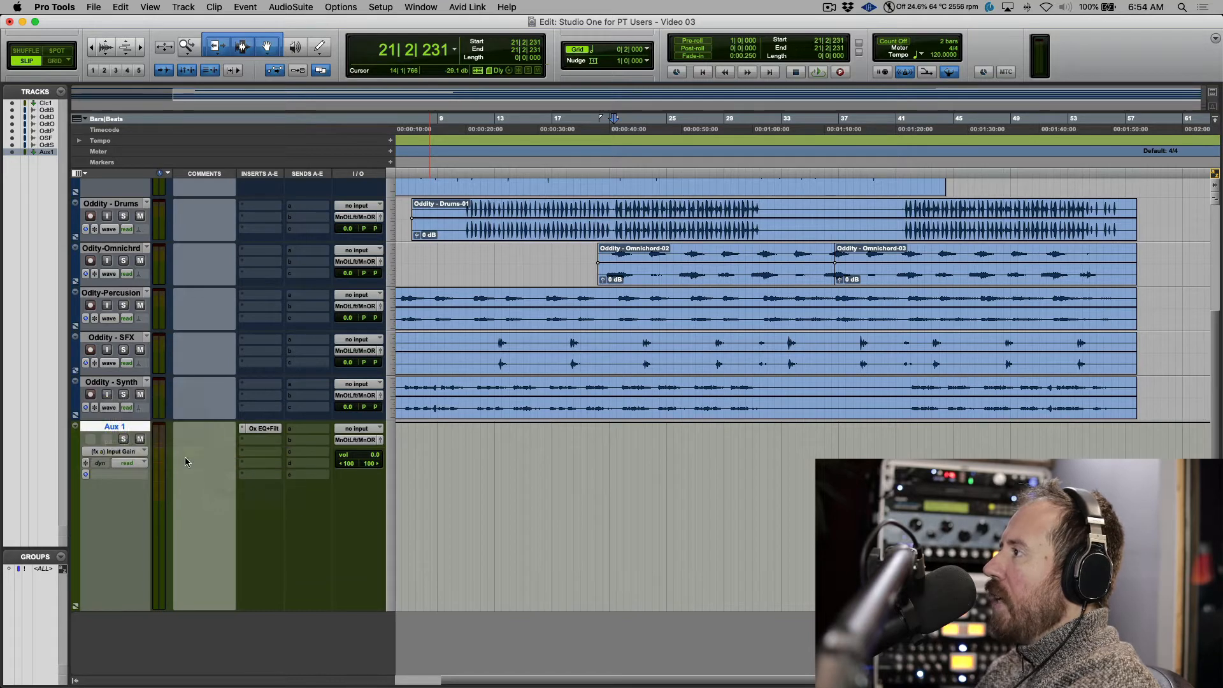
pyautogui.click(143, 452)
pyautogui.click(247, 489)
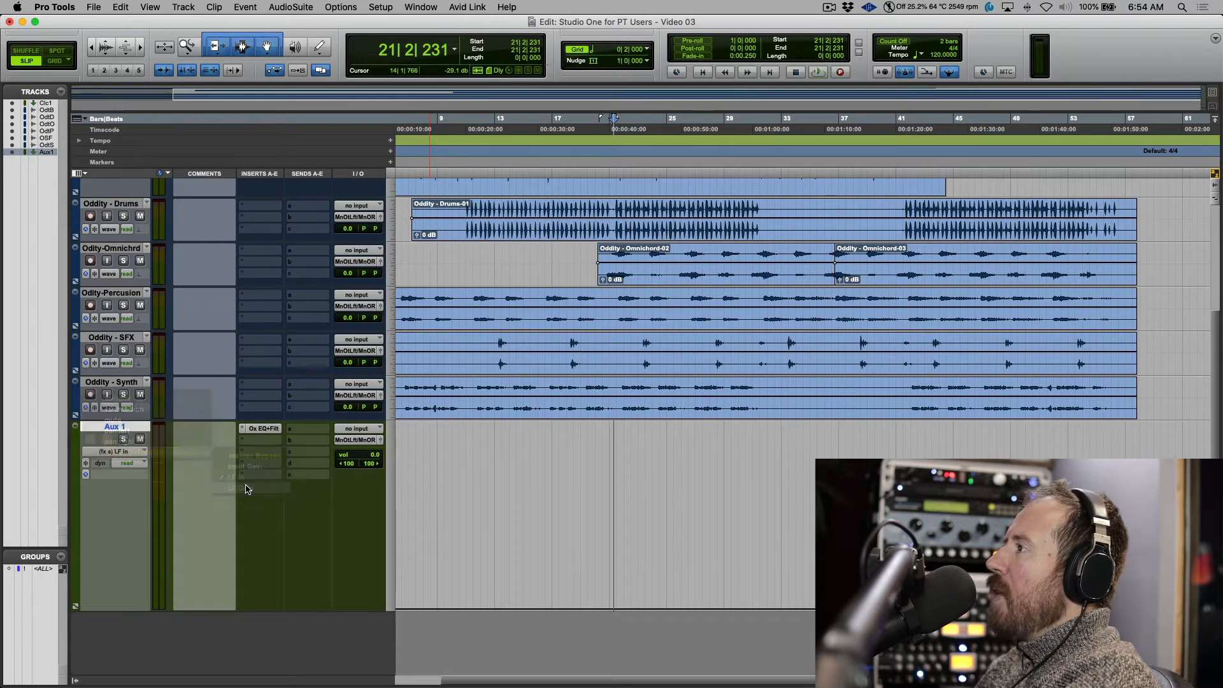
# Step: Switch back to Studio One and toggle the Oddity - Bass track's automation view off and on again
pyautogui.press('super+Tab')
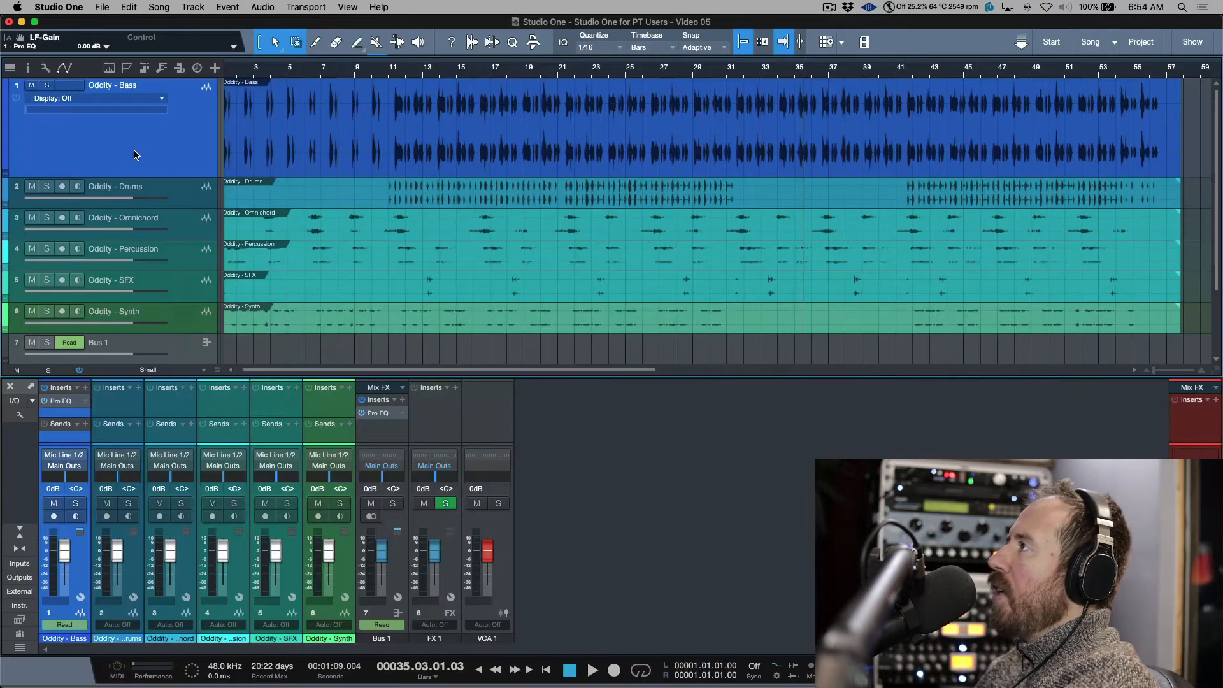
pyautogui.rightClick(153, 140)
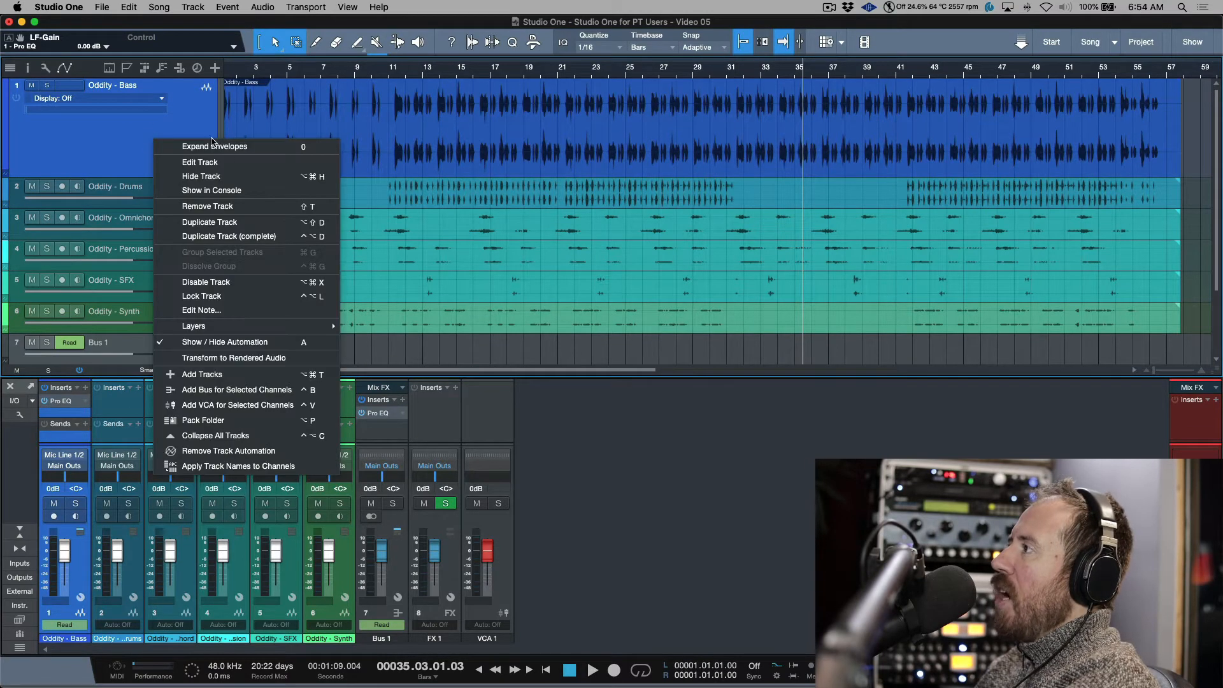
pyautogui.click(223, 344)
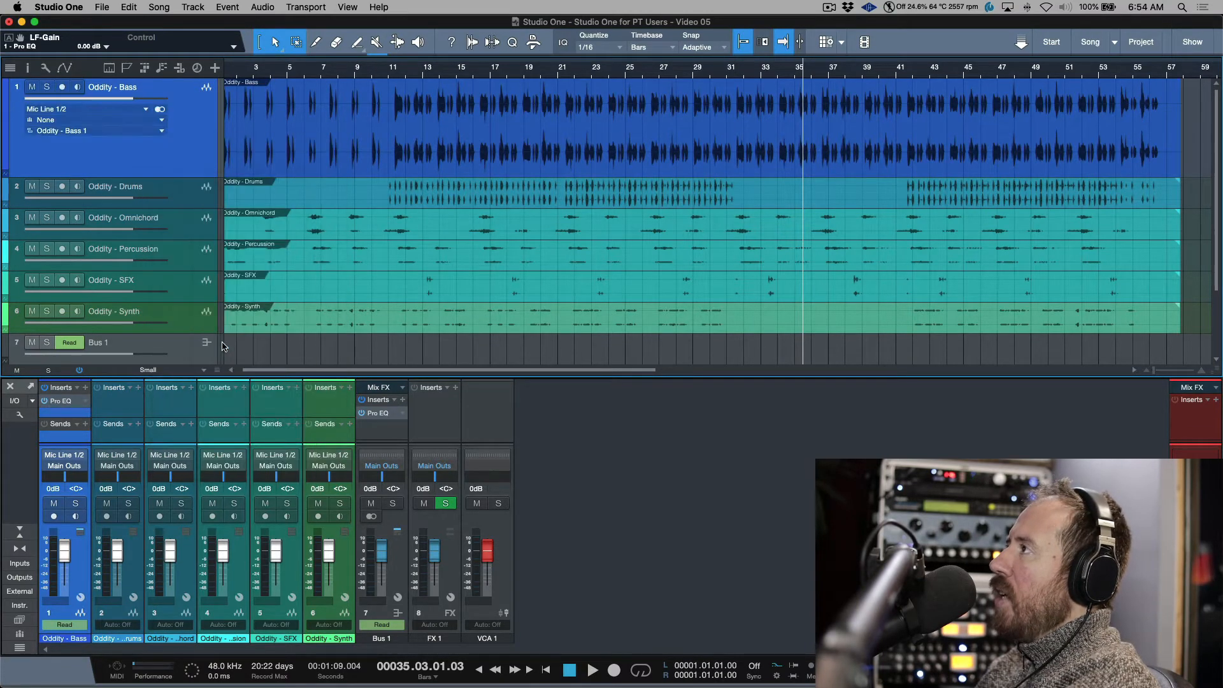
pyautogui.rightClick(196, 128)
pyautogui.click(249, 329)
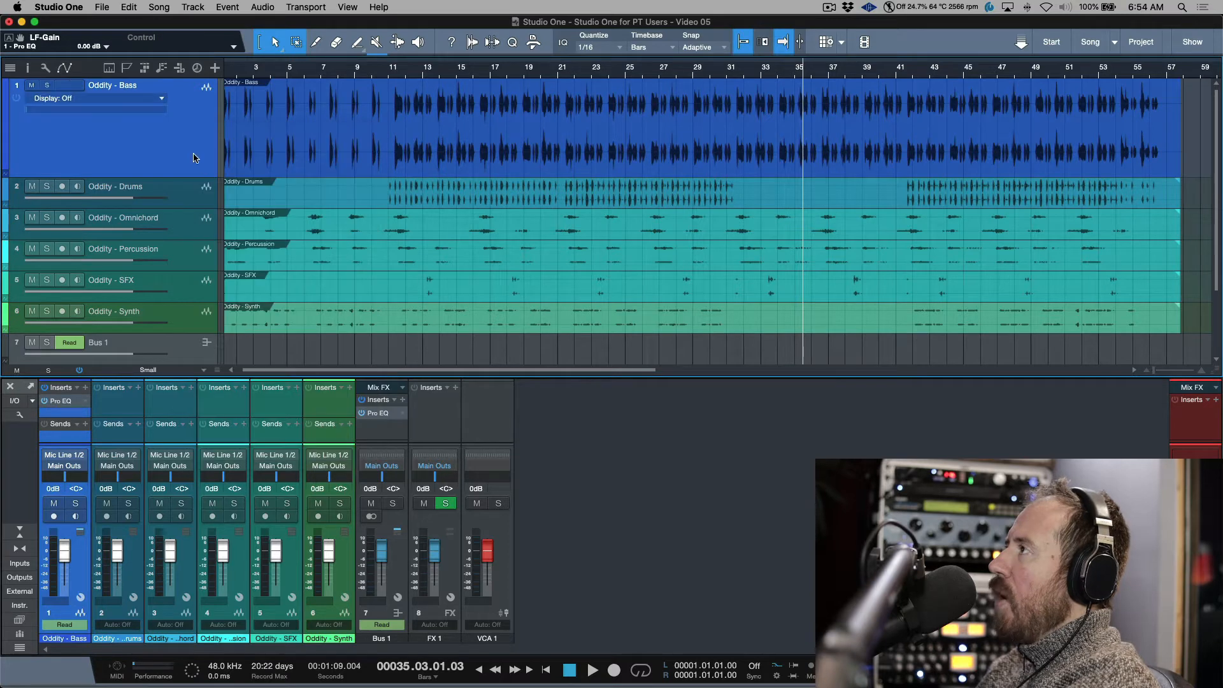
# Step: Display the Oddity - Bass Volume envelope, followed by HMF-Gain and LC-Frequency
pyautogui.click(137, 100)
pyautogui.click(131, 119)
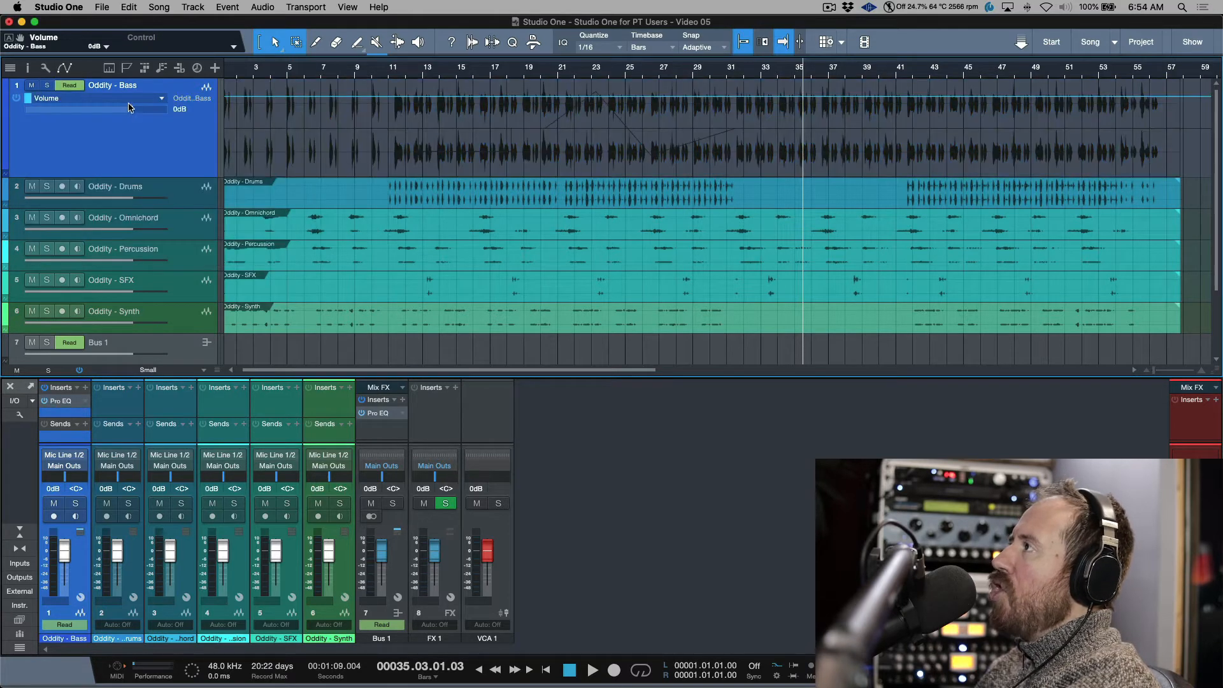
pyautogui.click(131, 99)
pyautogui.click(148, 99)
pyautogui.click(152, 99)
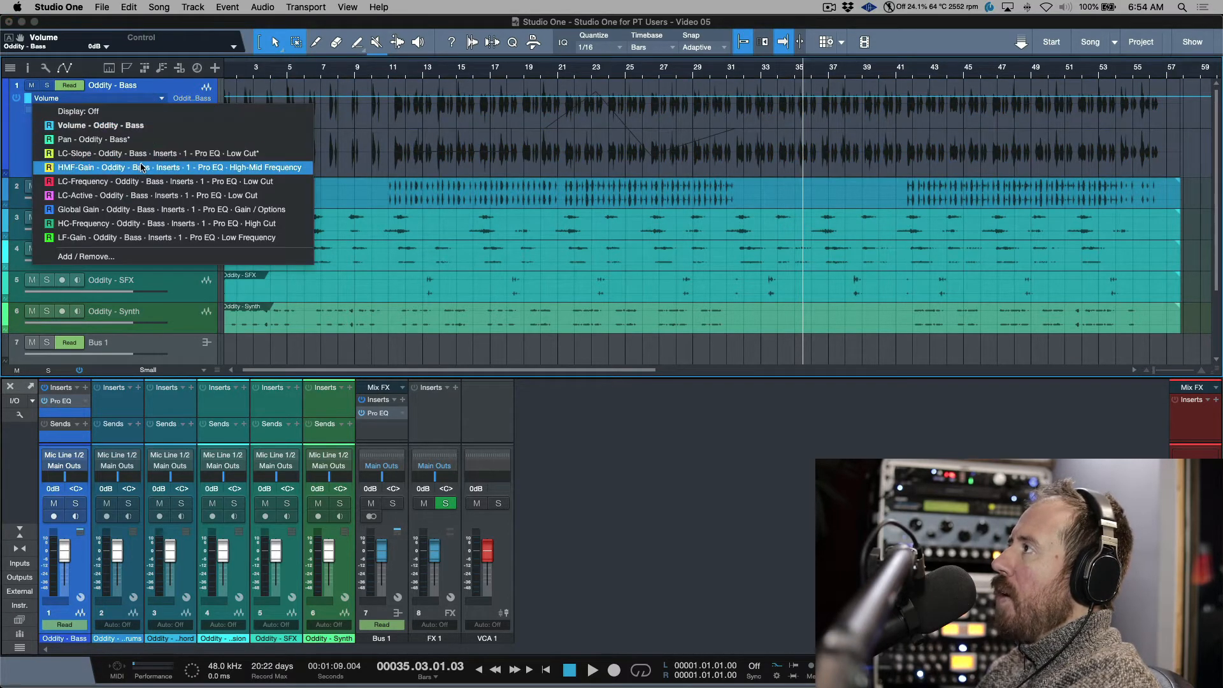
pyautogui.click(141, 167)
pyautogui.click(156, 99)
pyautogui.click(157, 181)
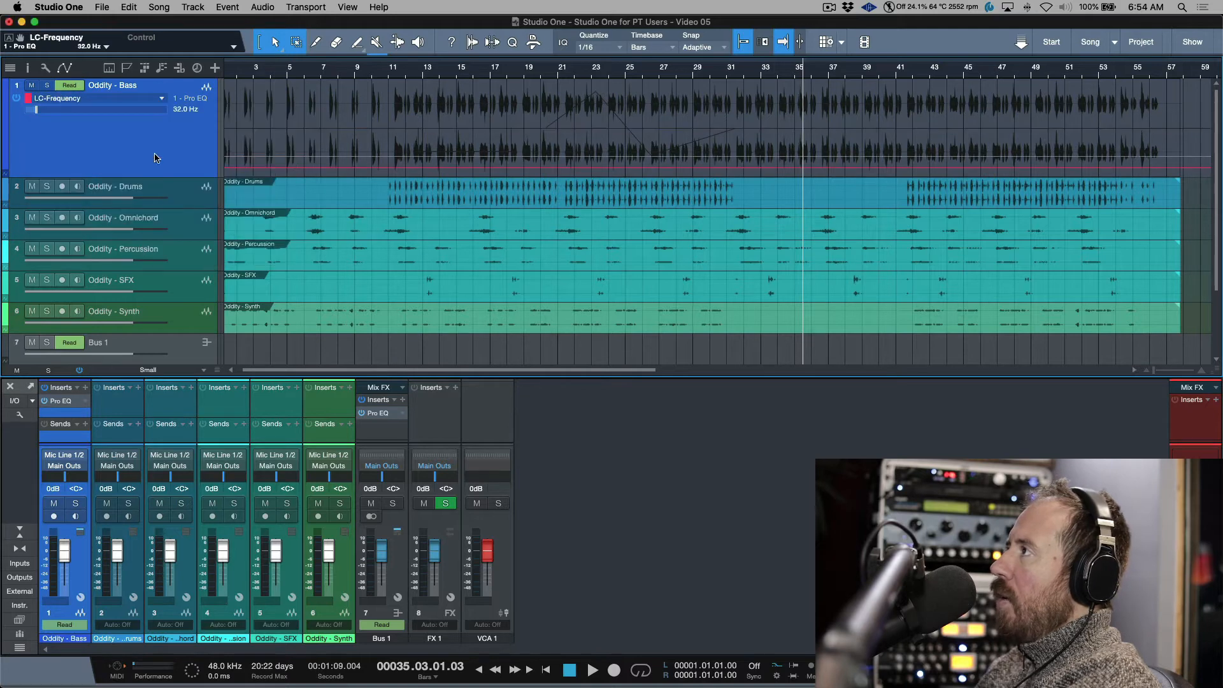
pyautogui.click(158, 100)
pyautogui.click(158, 188)
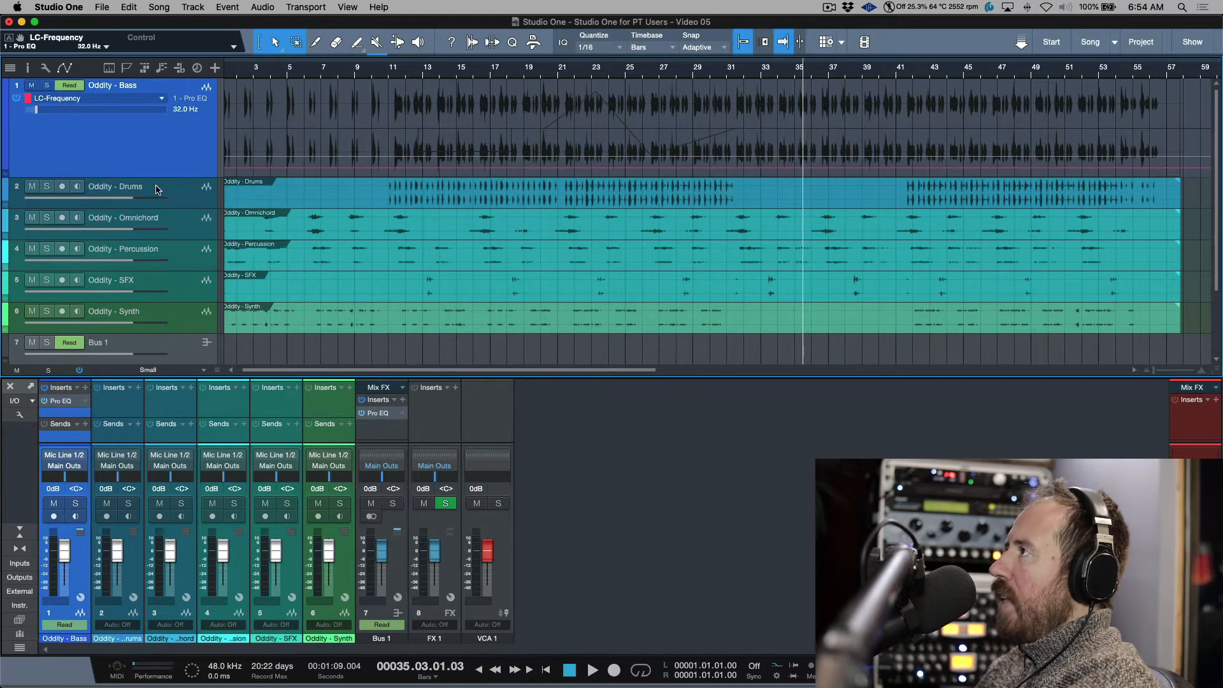
# Step: Hide the Oddity - Bass overlay automation and expand its envelopes into separate lanes with the console closed
pyautogui.rightClick(153, 135)
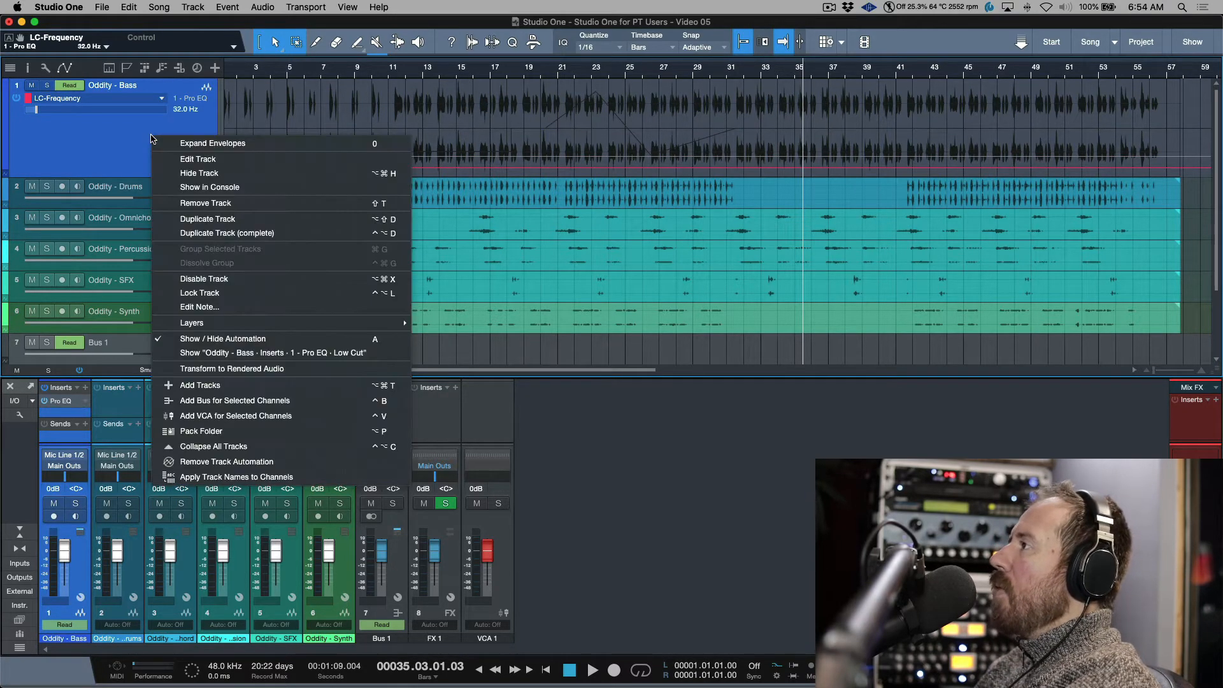
pyautogui.click(208, 340)
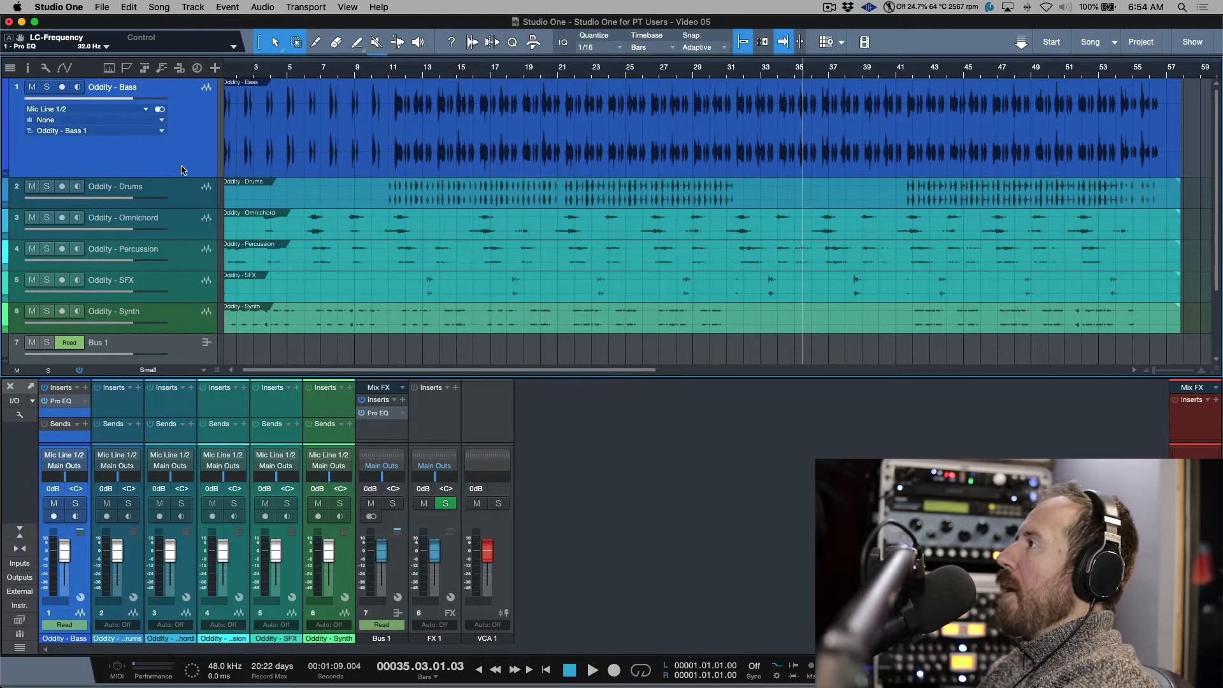
pyautogui.click(5, 176)
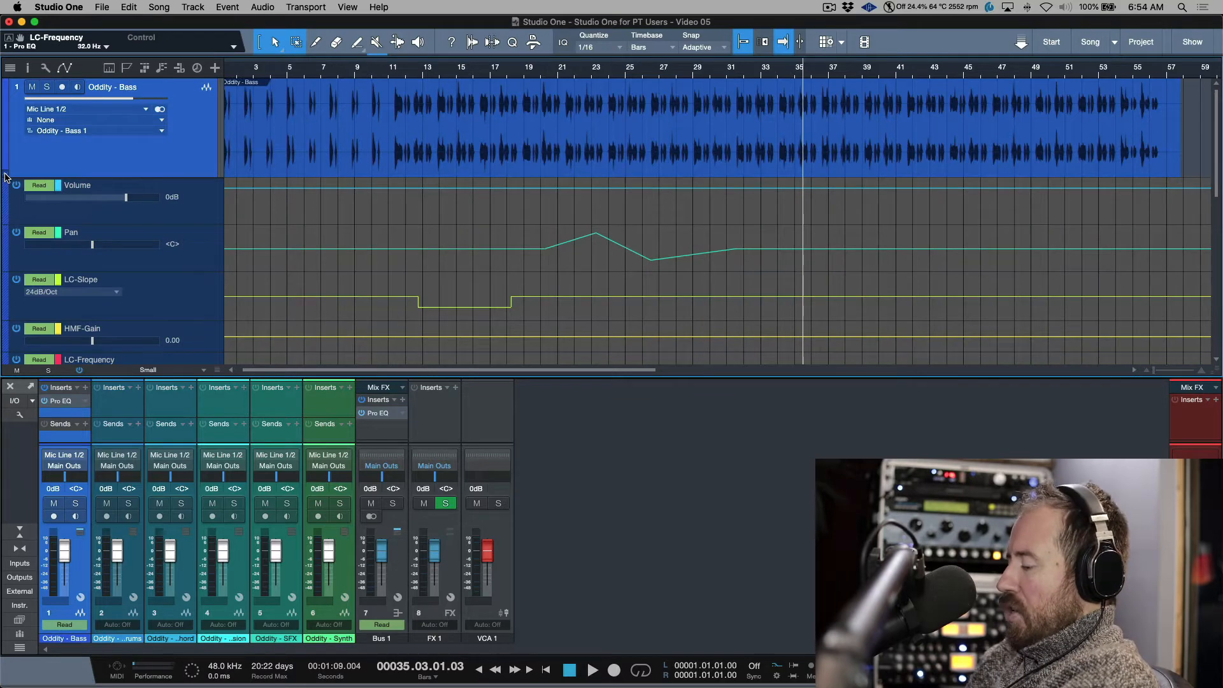
pyautogui.press('F3')
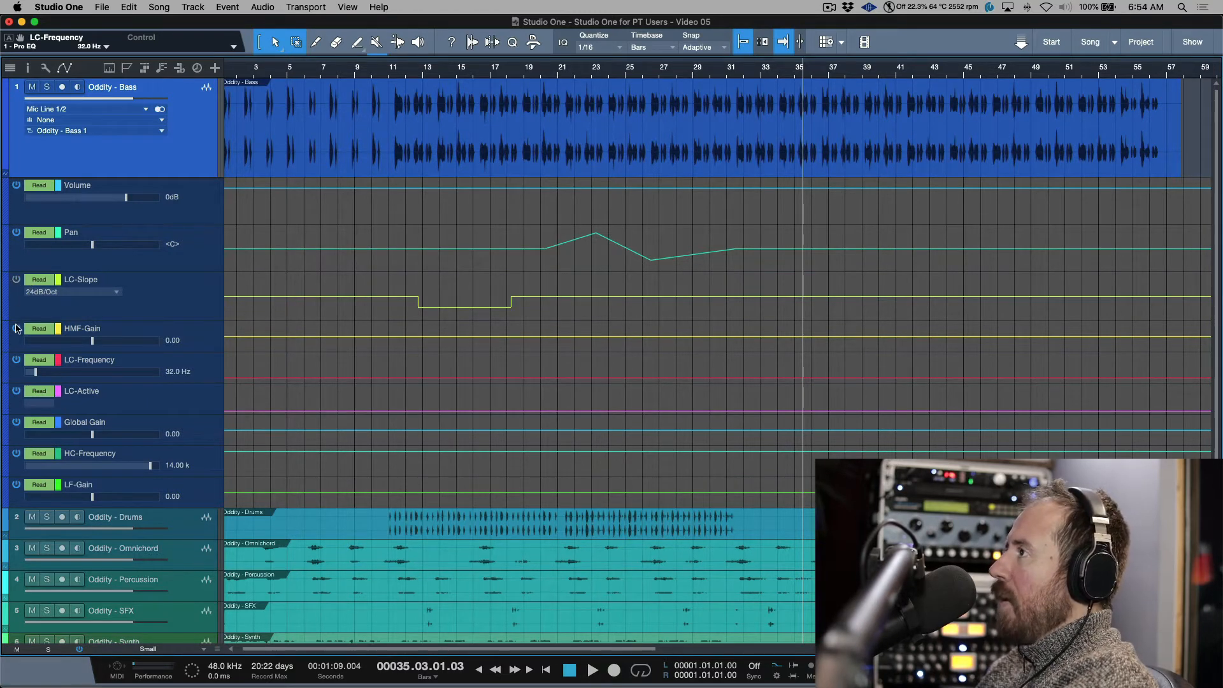
# Step: Draw a downward HMF-Gain ramp from about bar 17 to bar 24, and place the playhead at bar 18
pyautogui.click(498, 338)
pyautogui.click(609, 348)
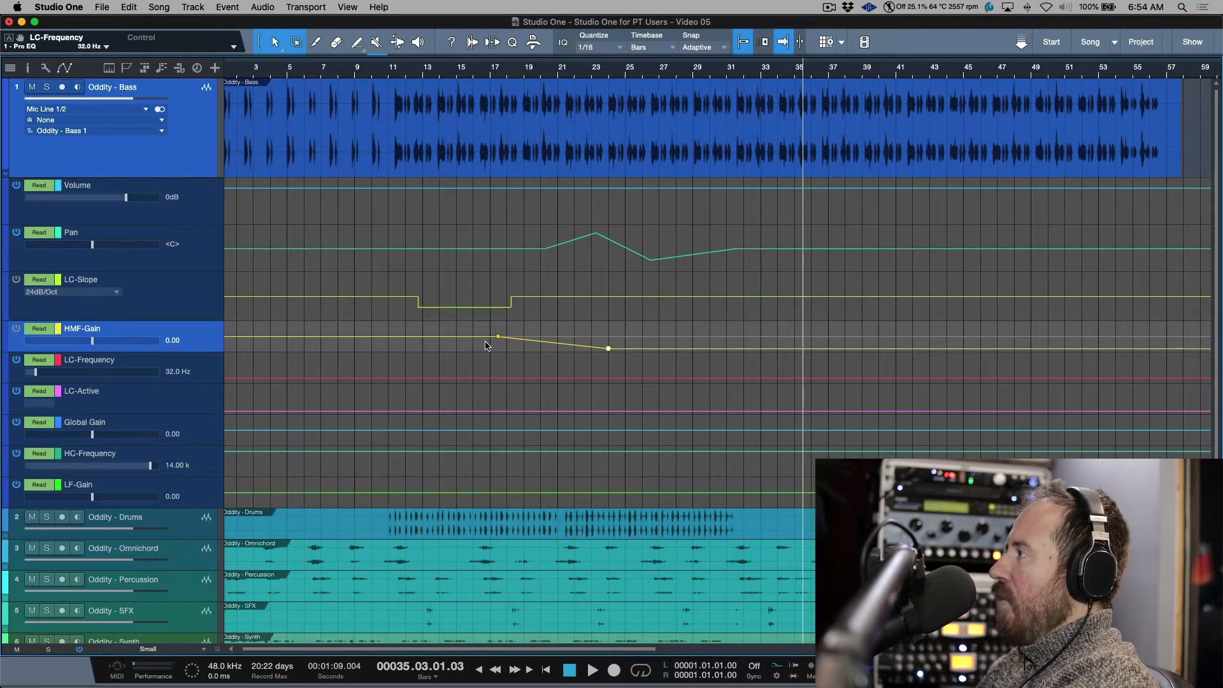
pyautogui.click(508, 346)
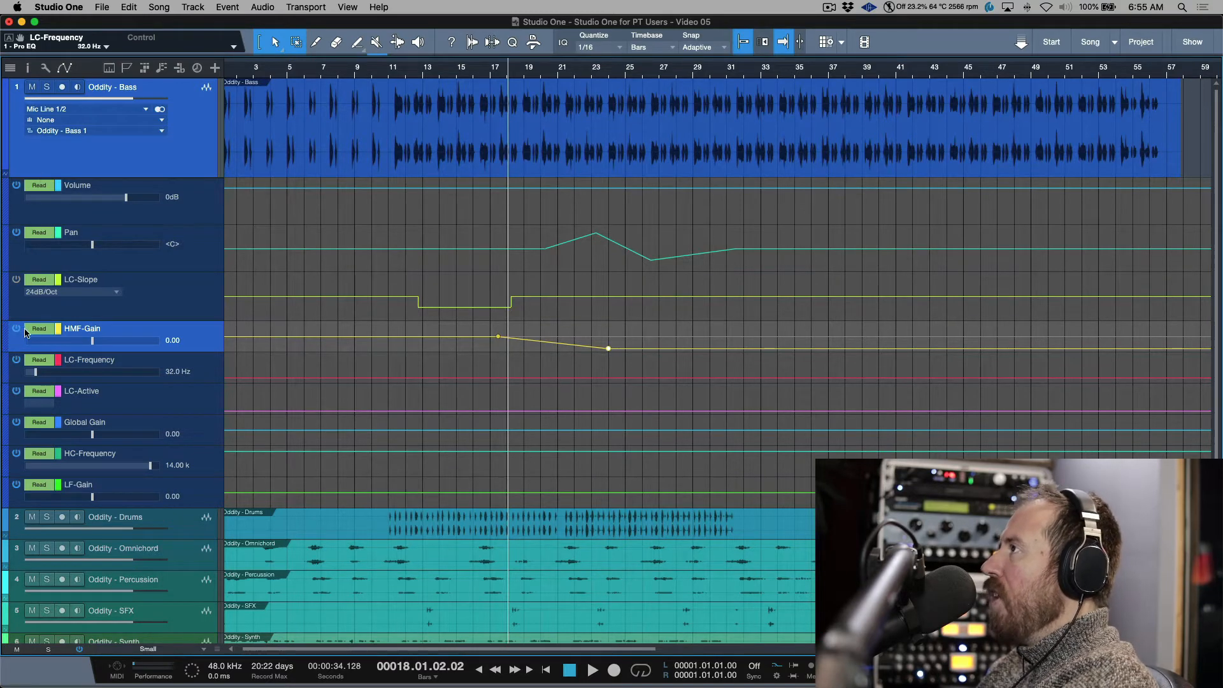
# Step: Collapse, re-expand and collapse the Oddity - Bass envelope lanes again
pyautogui.click(6, 177)
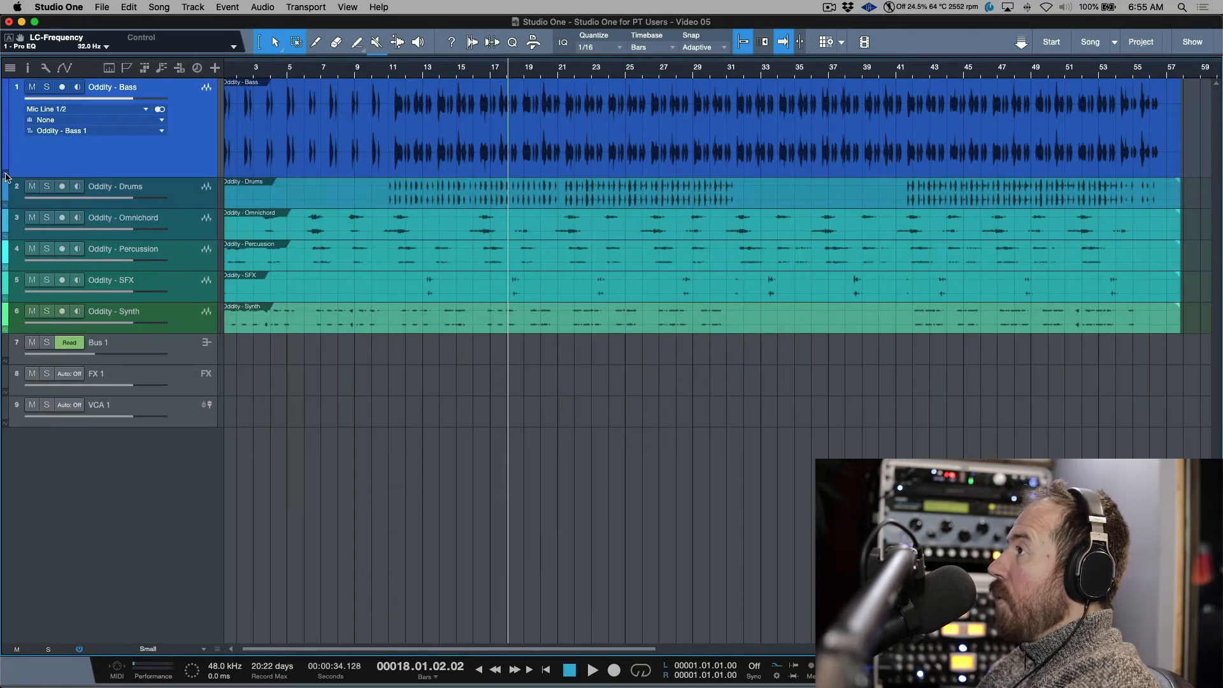
pyautogui.click(6, 177)
pyautogui.click(7, 177)
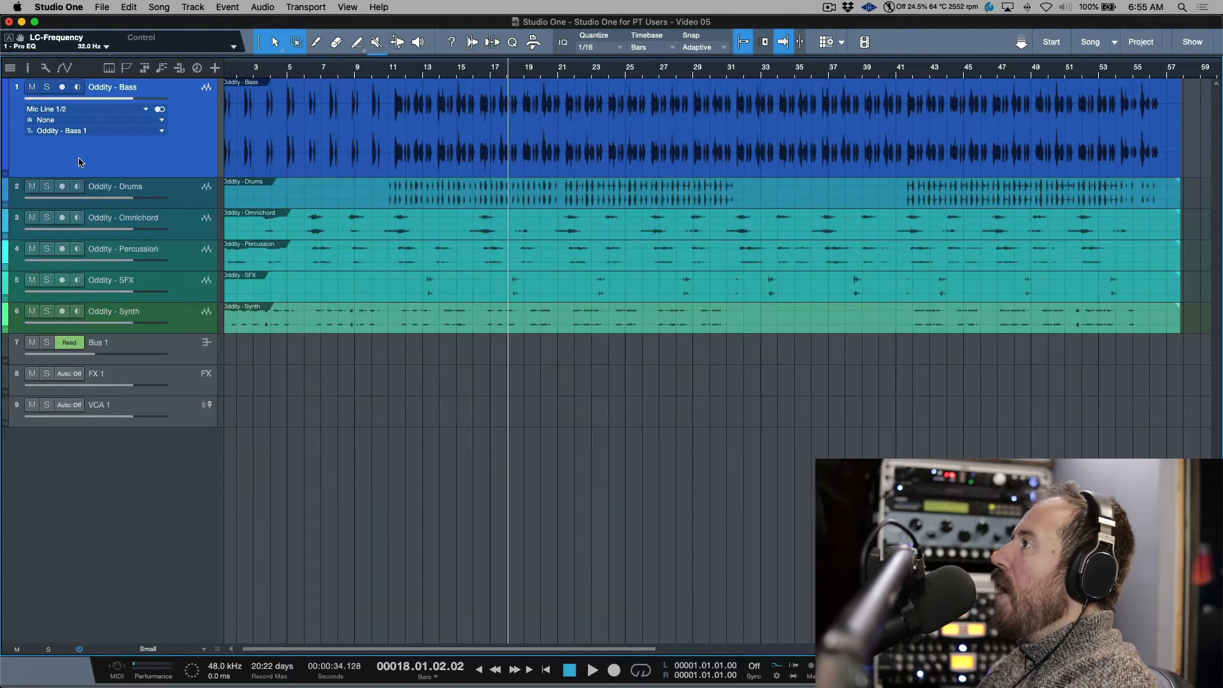
# Step: Show automation on the Oddity - Bass track and open its list of automation parameters
pyautogui.rightClick(80, 161)
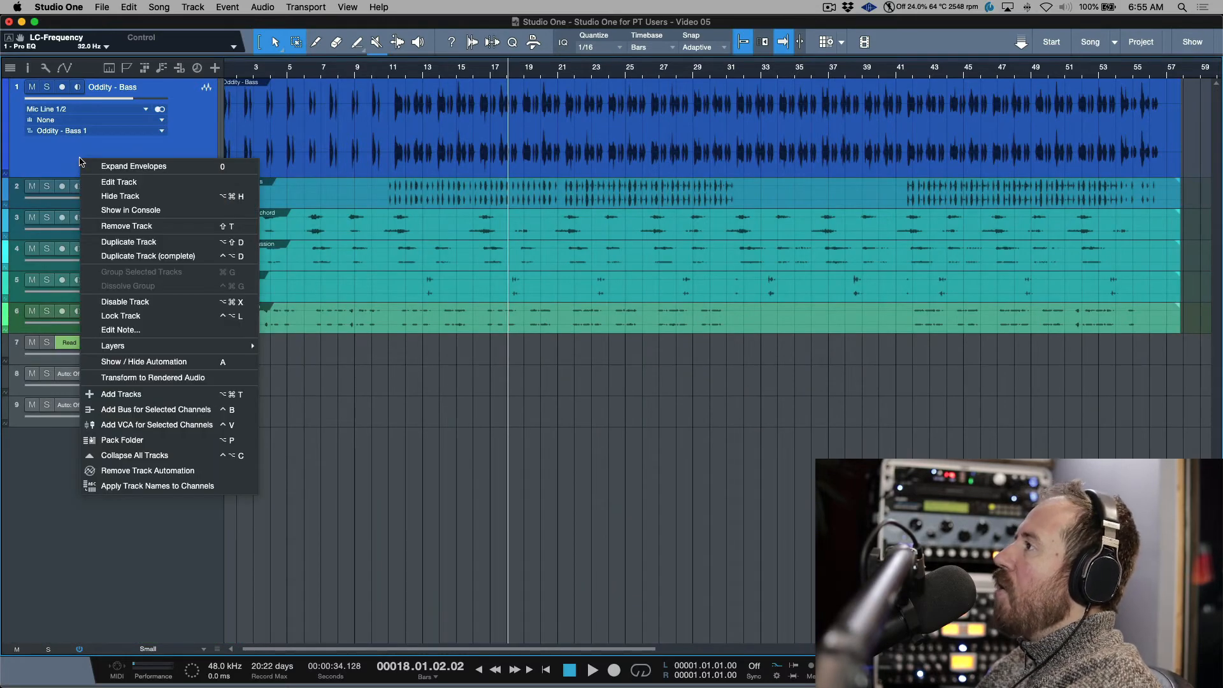
pyautogui.click(147, 362)
pyautogui.click(155, 99)
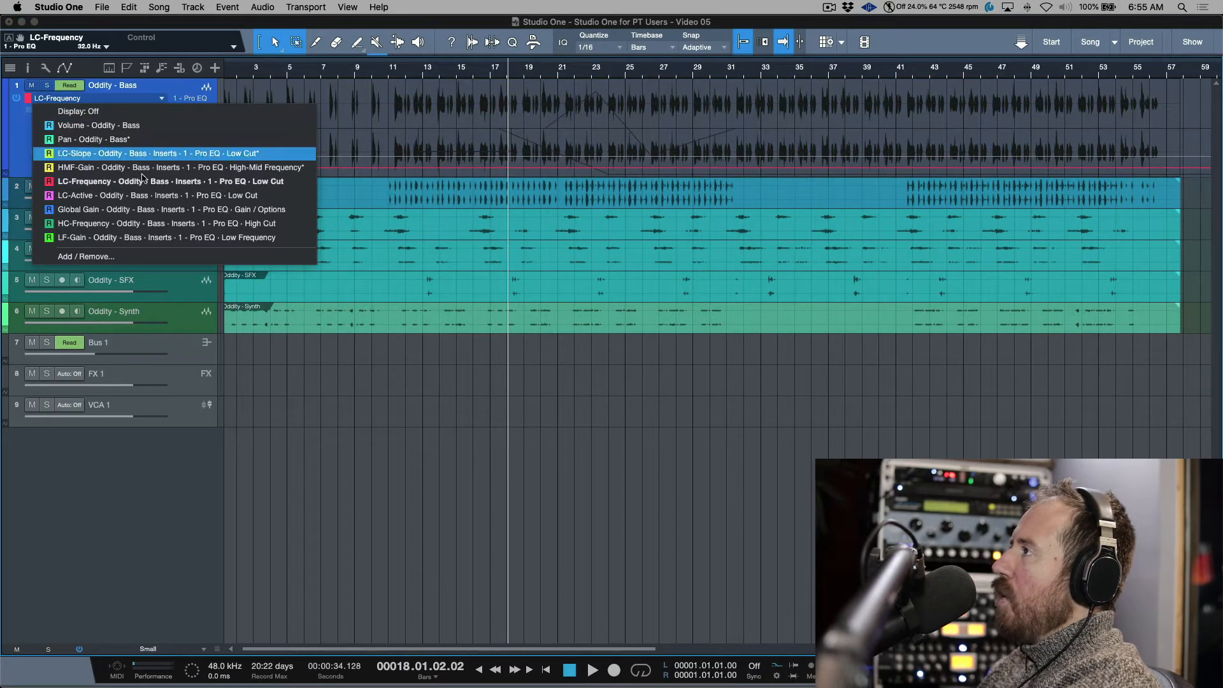
# Step: View the Pro EQ Global Gain and HC-Frequency automation envelopes in turn on the Oddity - Bass track
pyautogui.click(153, 209)
pyautogui.click(155, 99)
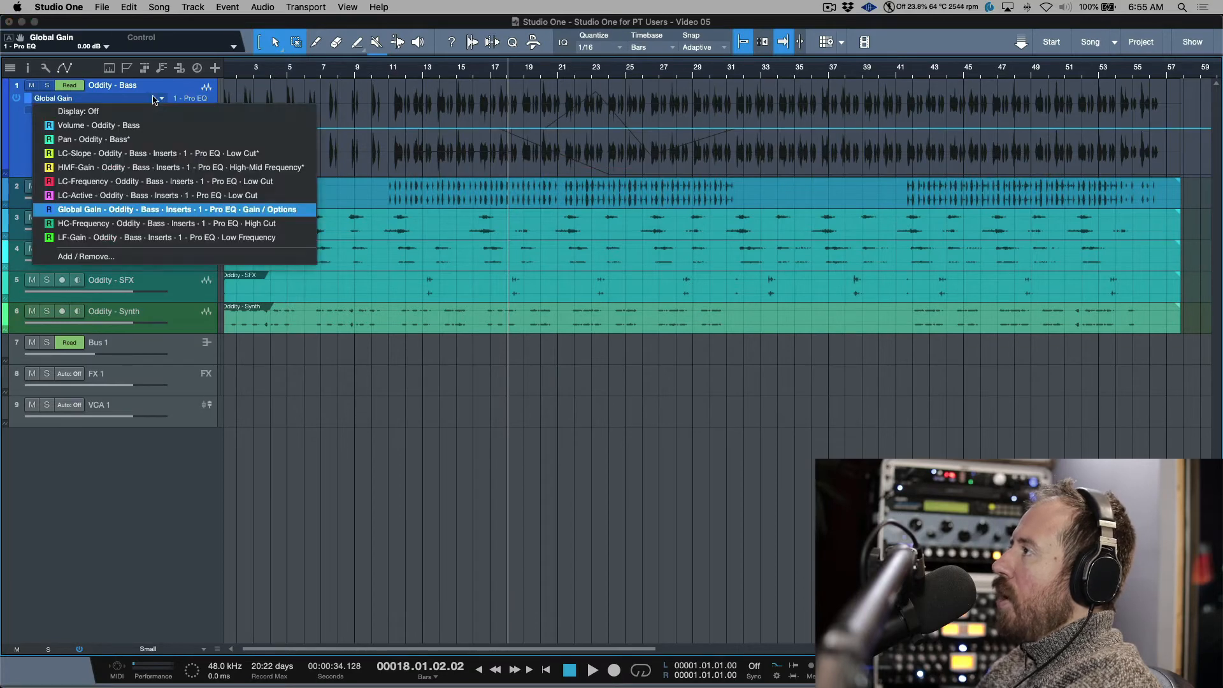
pyautogui.click(156, 223)
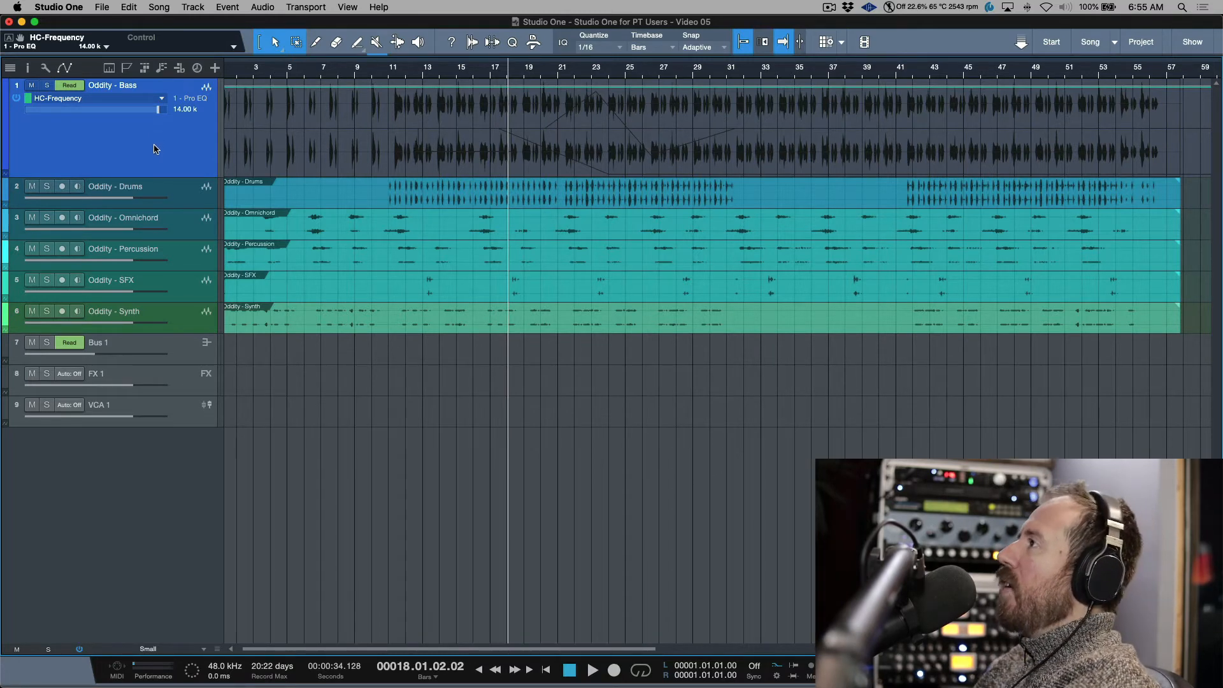
pyautogui.click(160, 100)
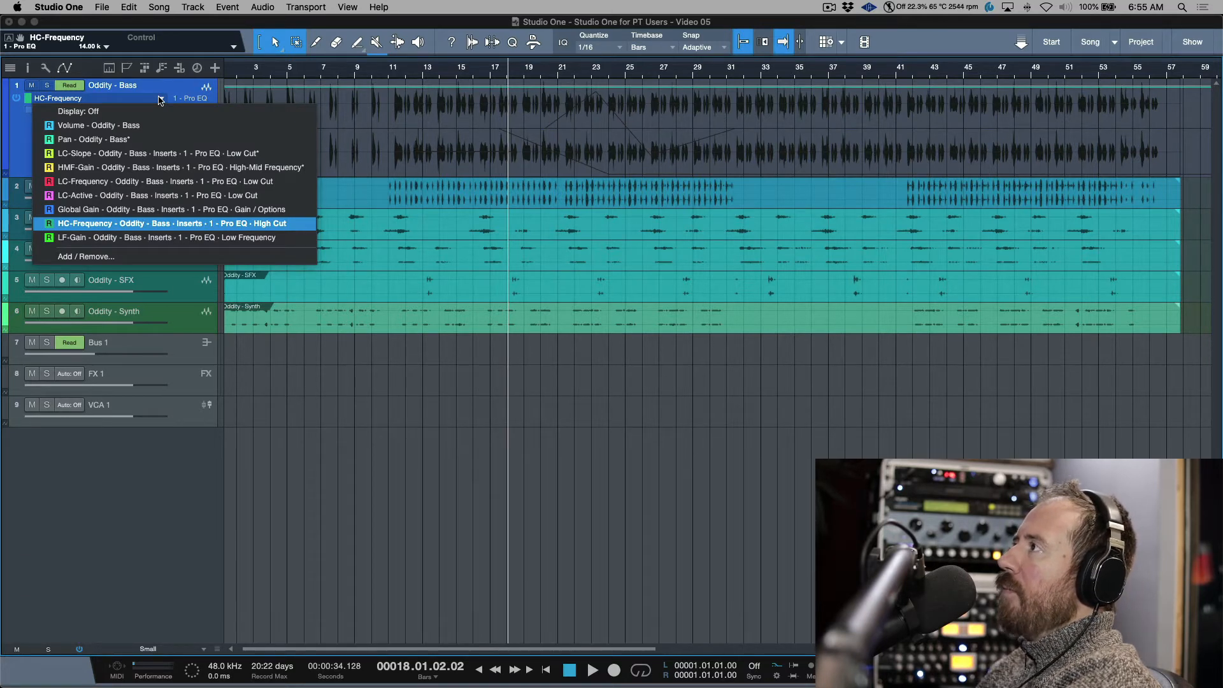
pyautogui.click(26, 151)
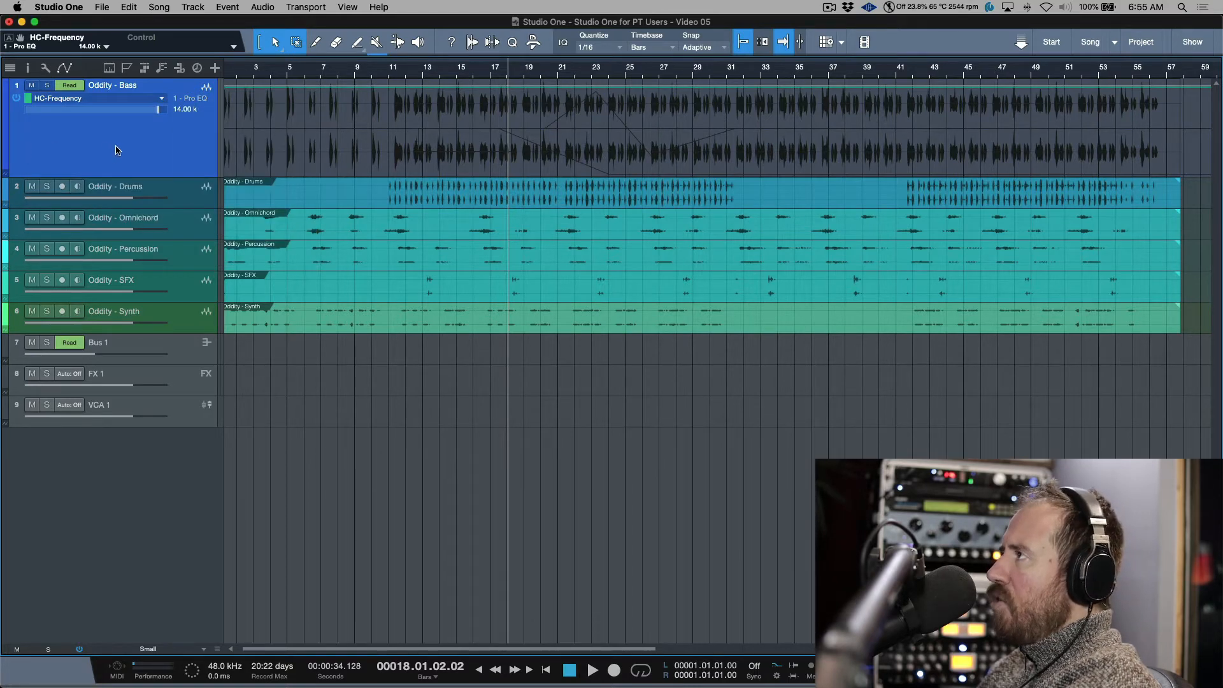
# Step: Show the track inspector, open the Bass track's Pro EQ to display the Global Gain automation on the track, and close the EQ
pyautogui.click(29, 68)
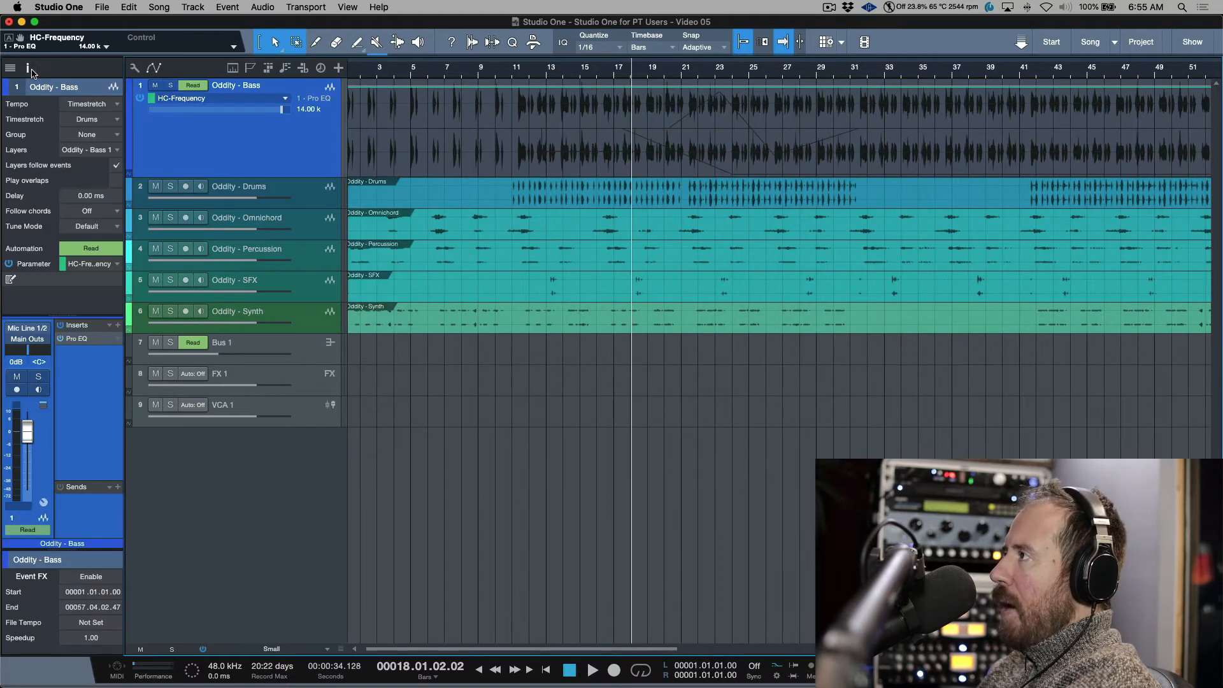
pyautogui.click(88, 342)
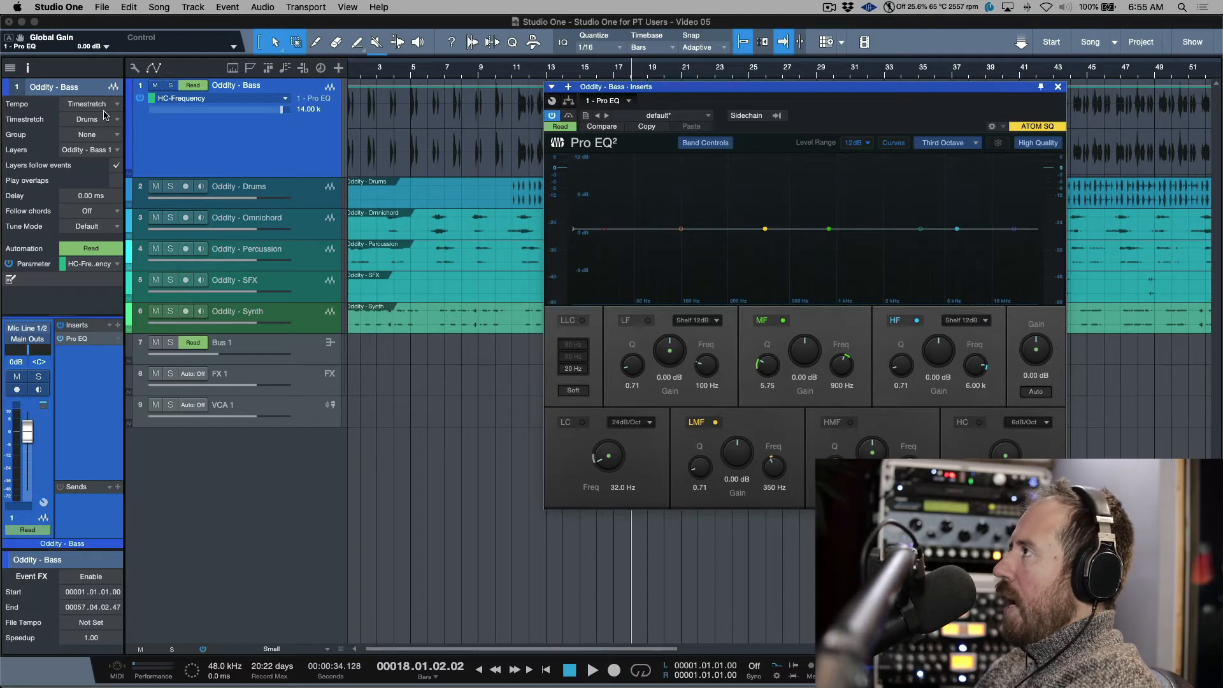
pyautogui.click(216, 100)
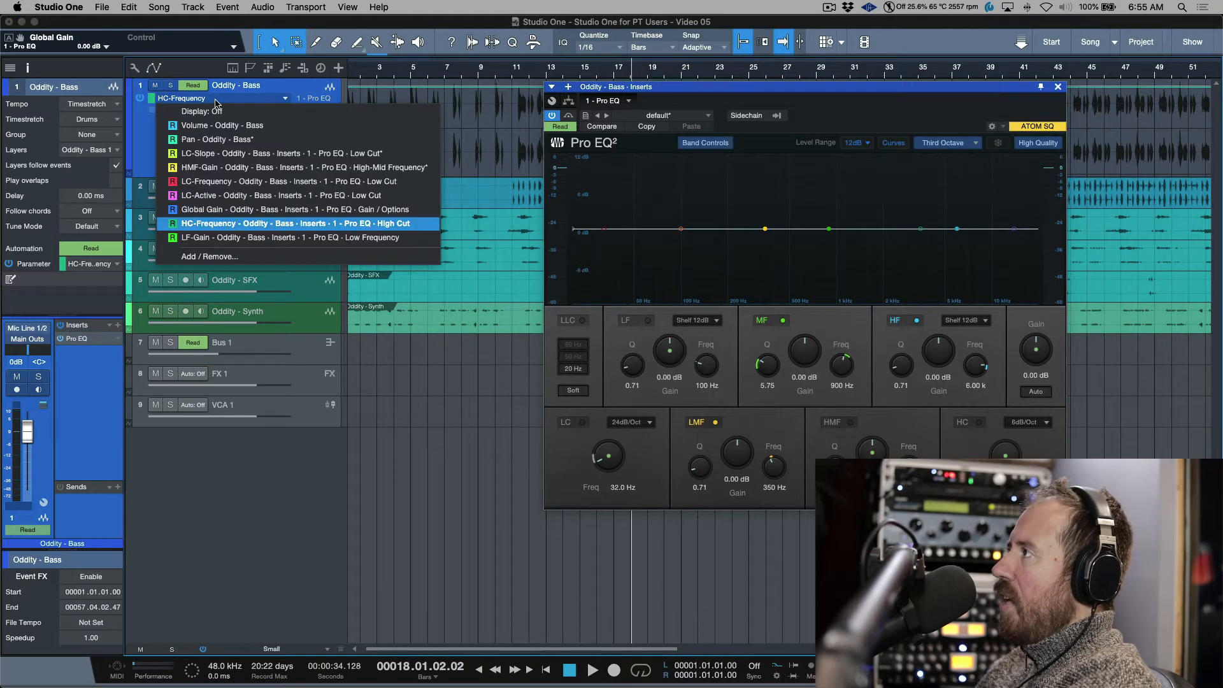
pyautogui.click(235, 209)
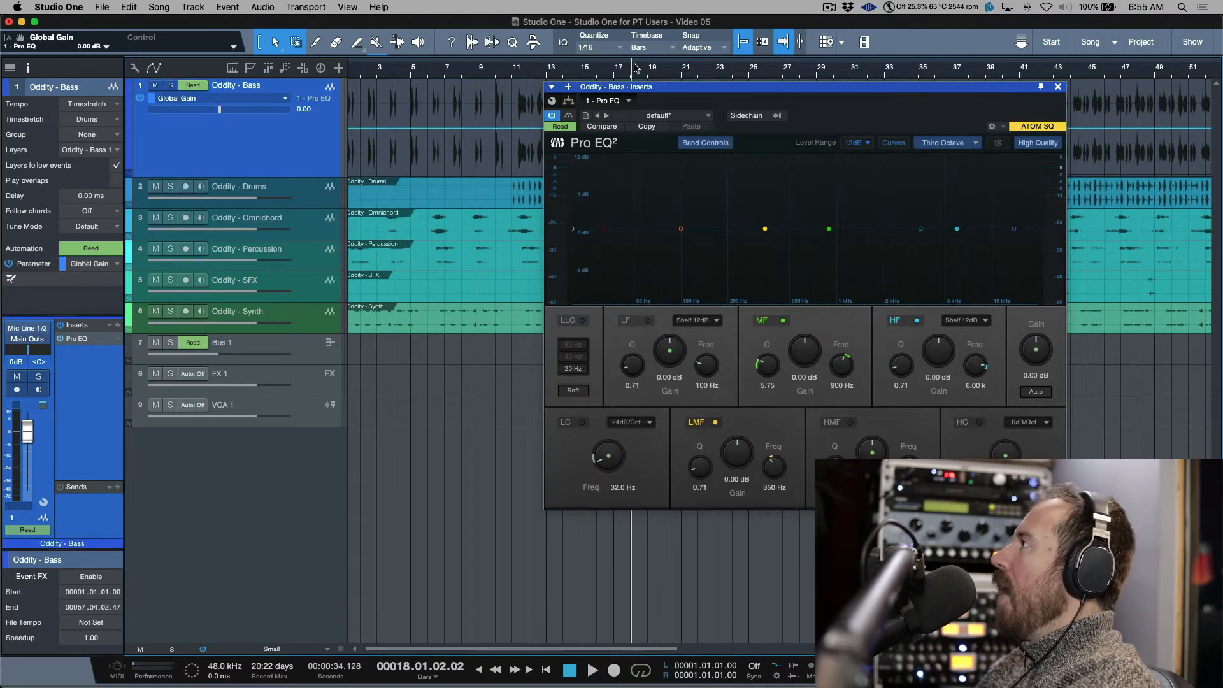
pyautogui.click(1059, 87)
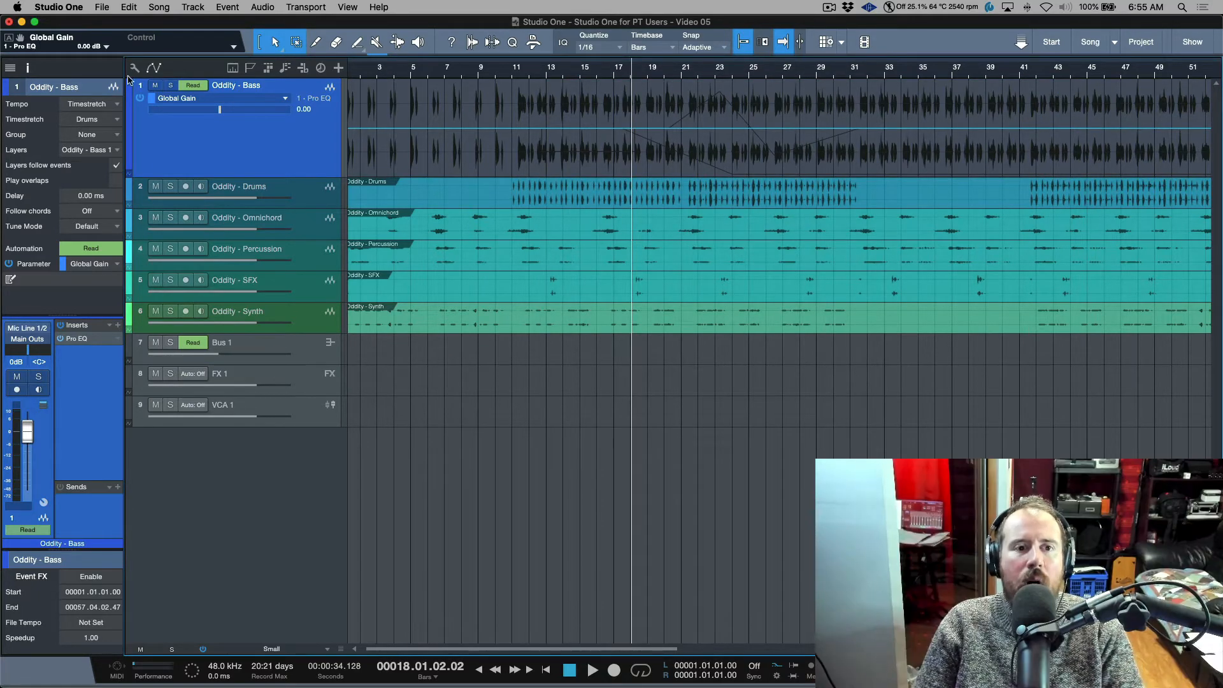
# Step: Hide the automation overlay on the Oddity - Bass track and expand its envelopes into separate lanes
pyautogui.rightClick(226, 142)
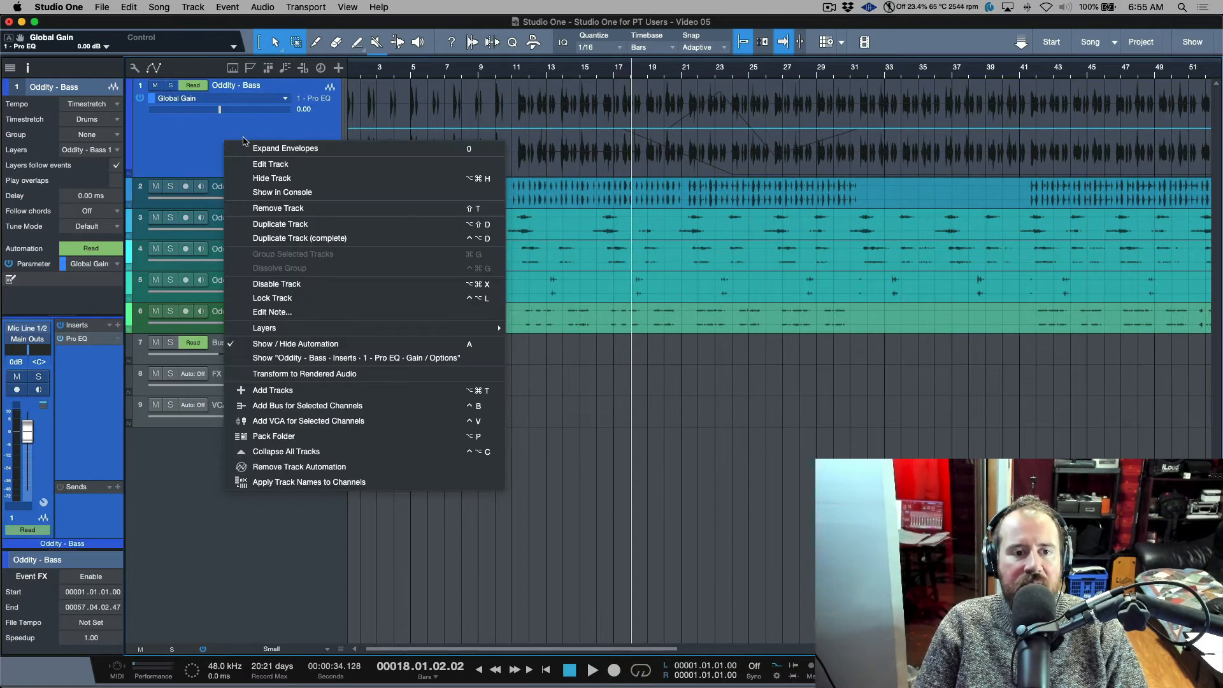
pyautogui.click(338, 346)
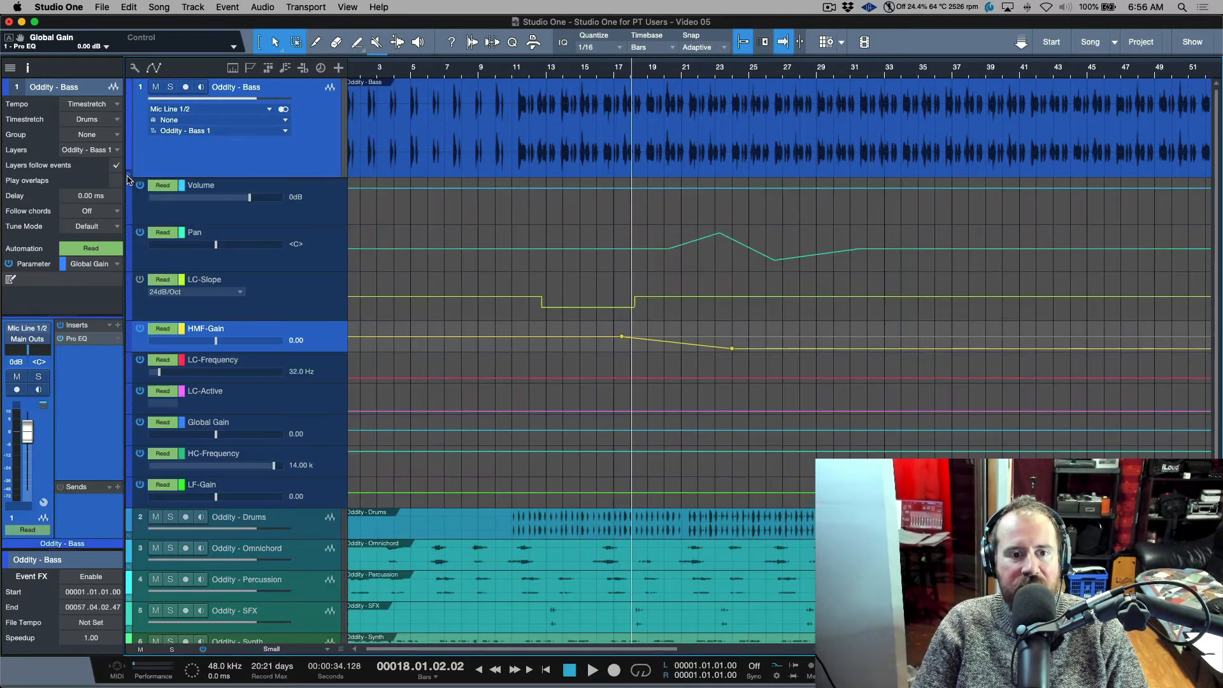
pyautogui.click(128, 175)
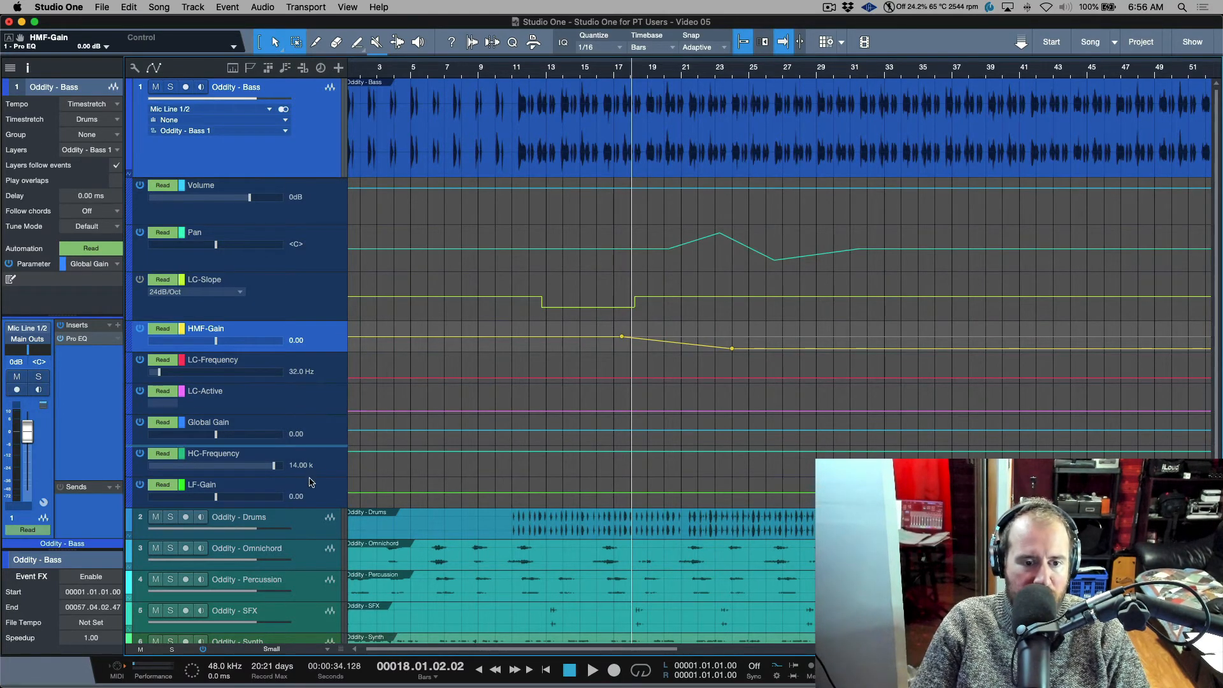
# Step: Move the HMF-Gain lane below the Oddity - Drums track as its own automation track, and collapse the Bass envelopes
pyautogui.moveTo(311, 483); pyautogui.dragTo(306, 545)
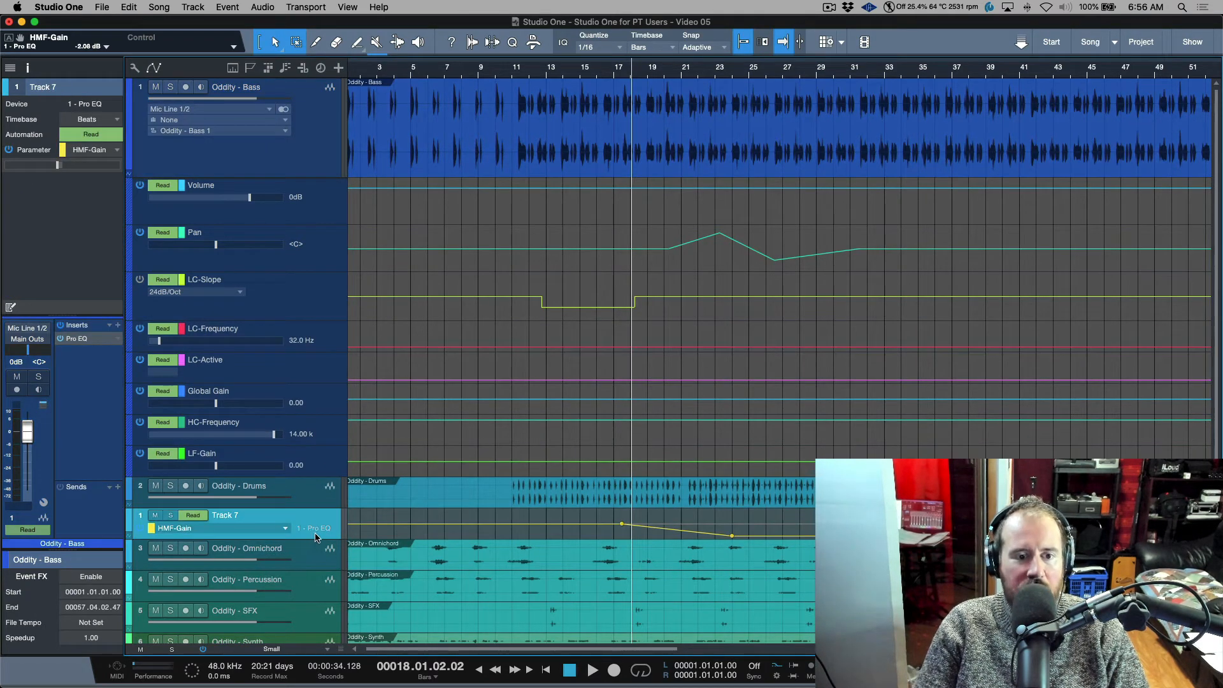
pyautogui.click(317, 161)
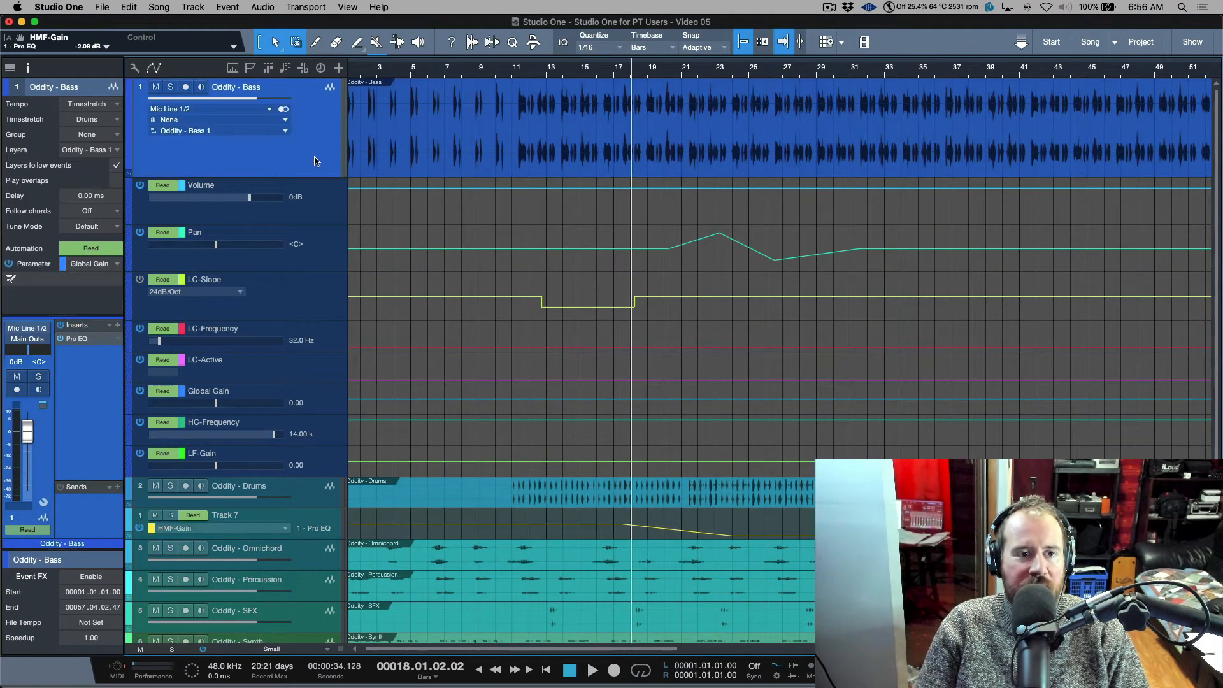
pyautogui.click(130, 176)
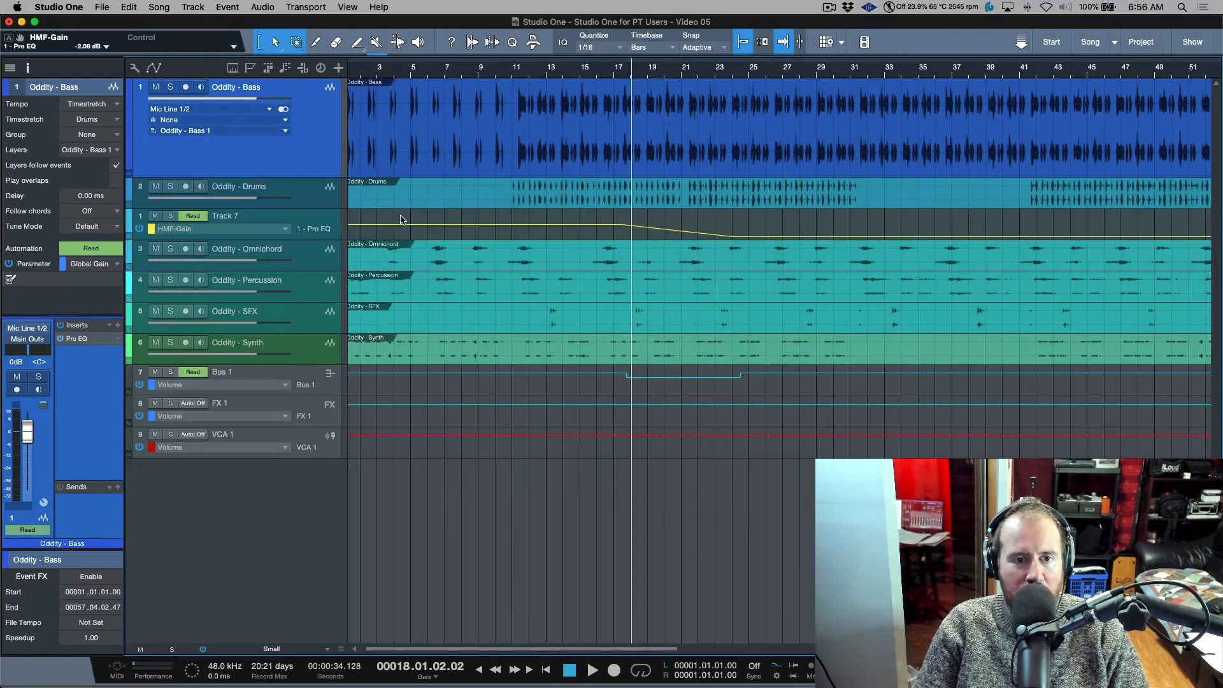
# Step: Place the HMF-Gain automation track directly beneath Oddity - Bass and increase its height to nearly that of the Bass track
pyautogui.click(304, 221)
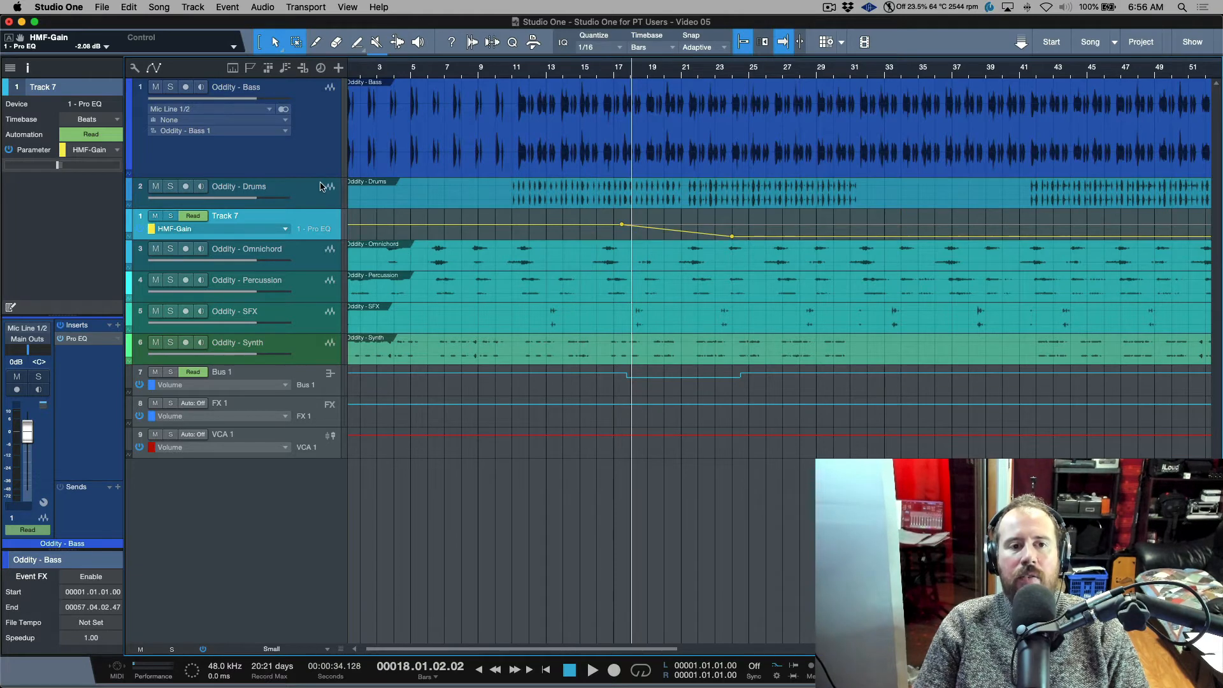
pyautogui.click(329, 147)
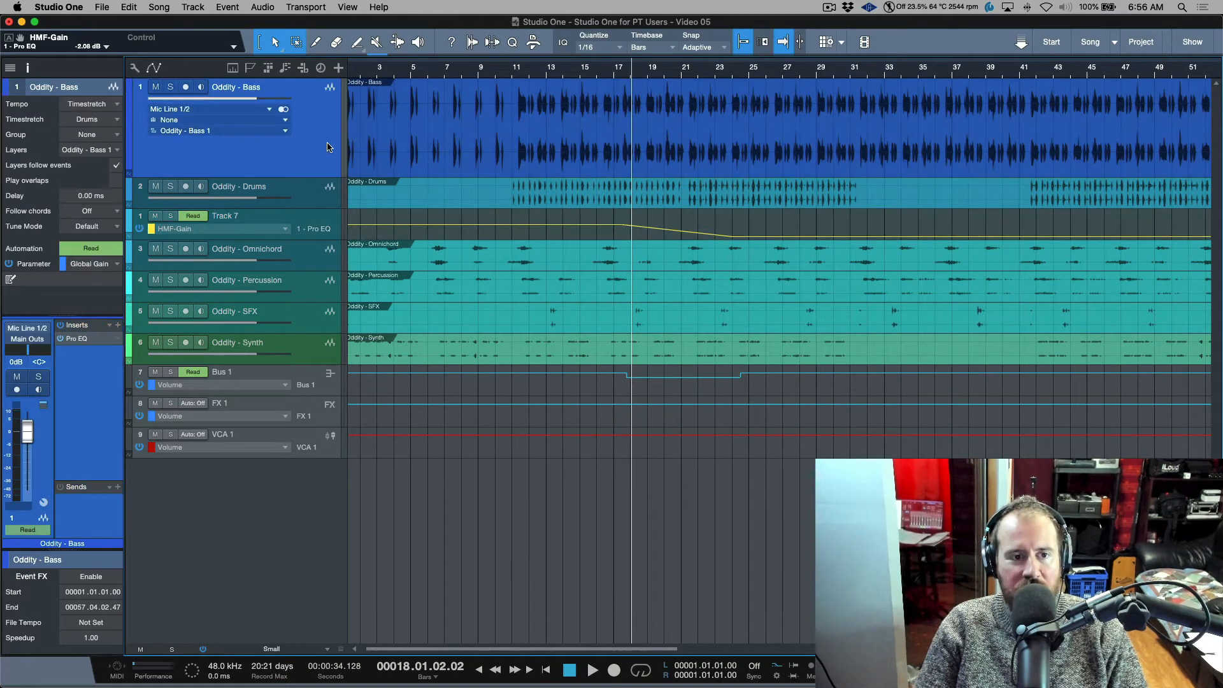
pyautogui.moveTo(324, 224); pyautogui.dragTo(327, 300)
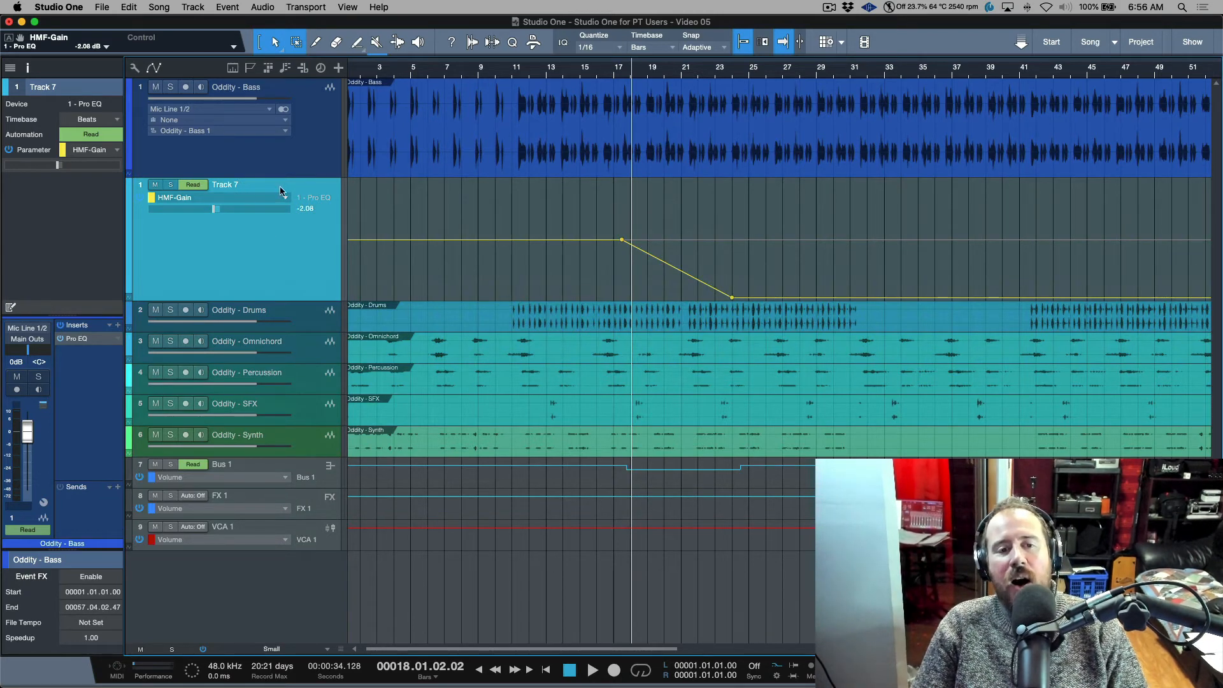
pyautogui.moveTo(314, 299); pyautogui.dragTo(329, 266)
pyautogui.click(308, 151)
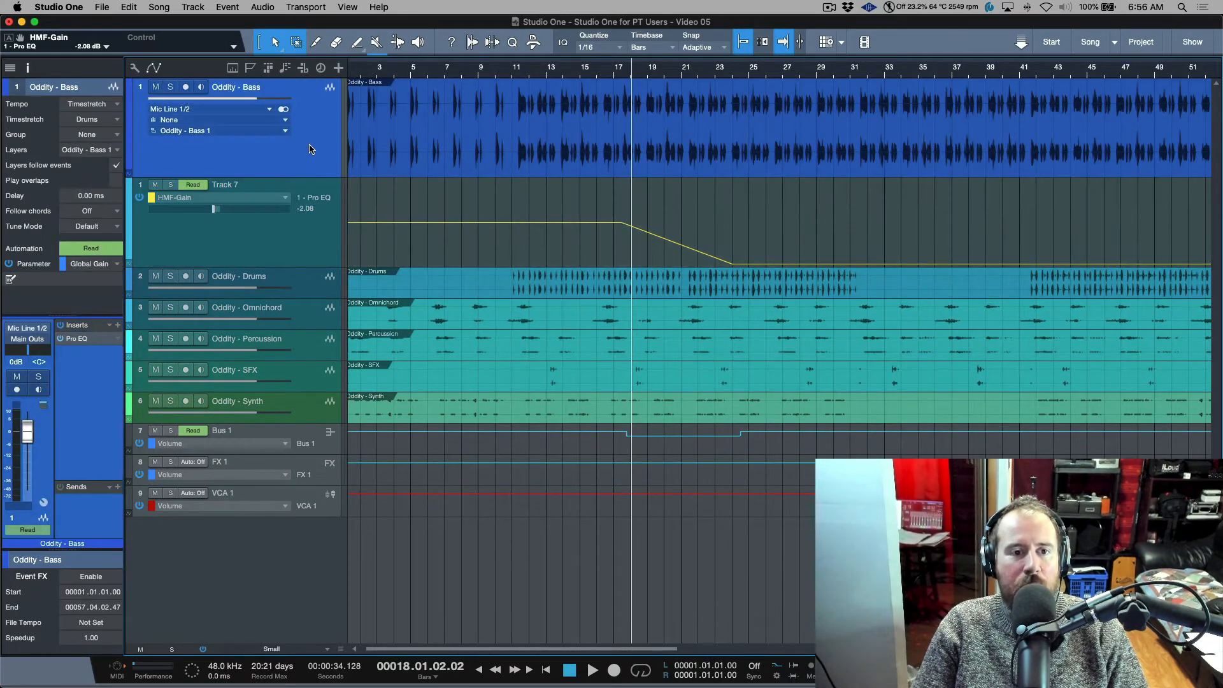
# Step: Show the Oddity - Bass track's automation, review its list of available parameters without choosing one, and hide the automation again
pyautogui.rightClick(309, 150)
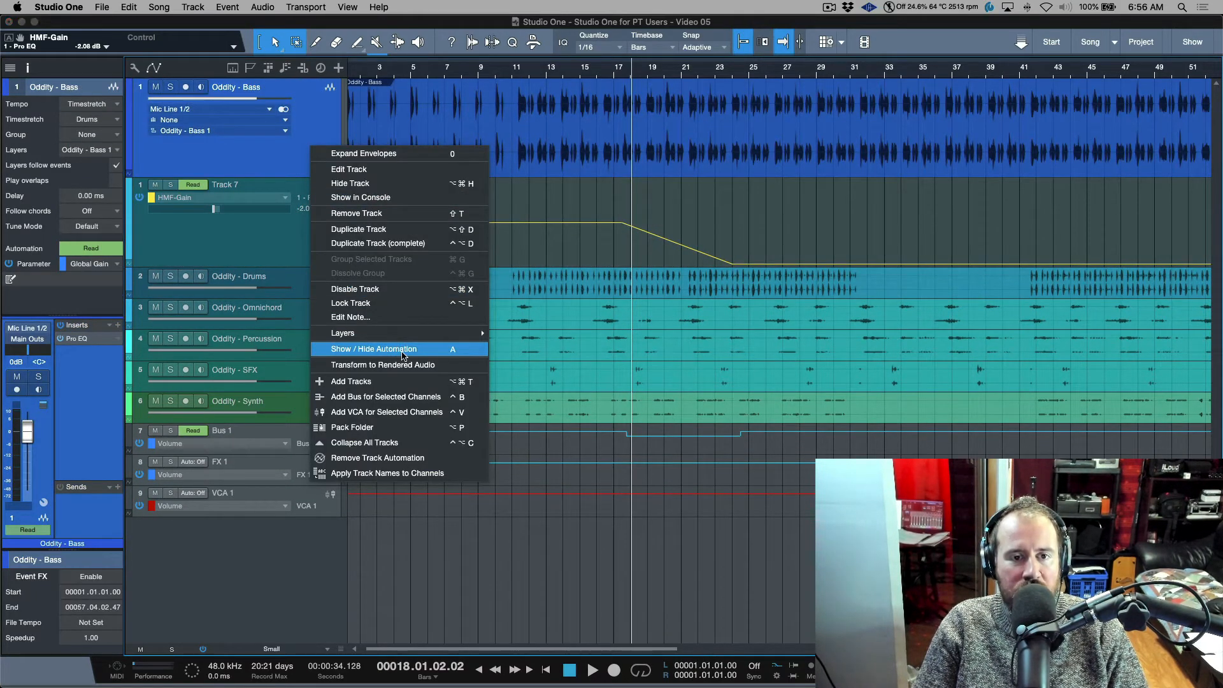
pyautogui.click(398, 349)
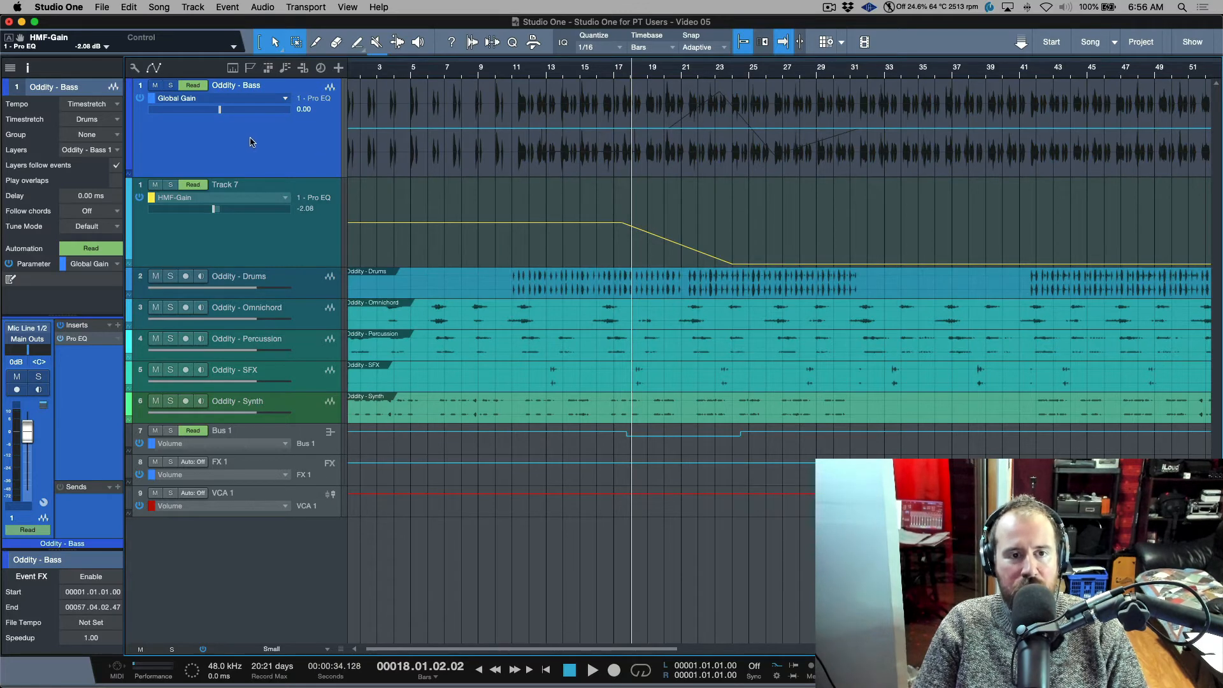
pyautogui.click(273, 101)
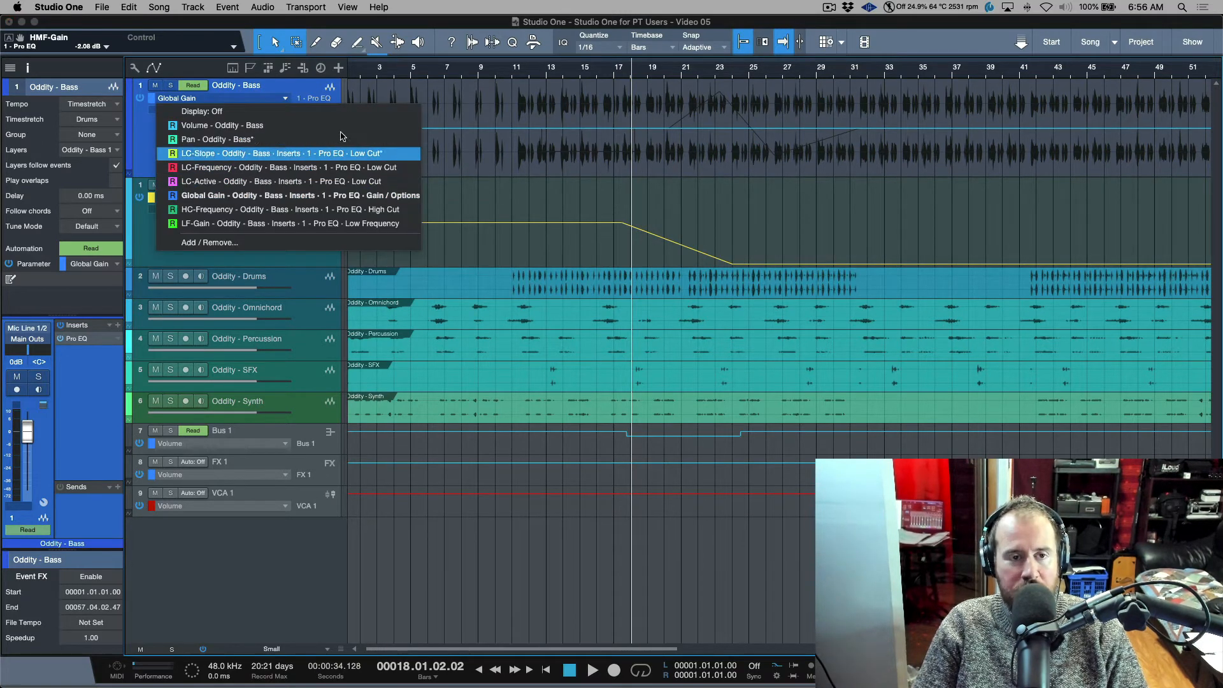
pyautogui.click(147, 140)
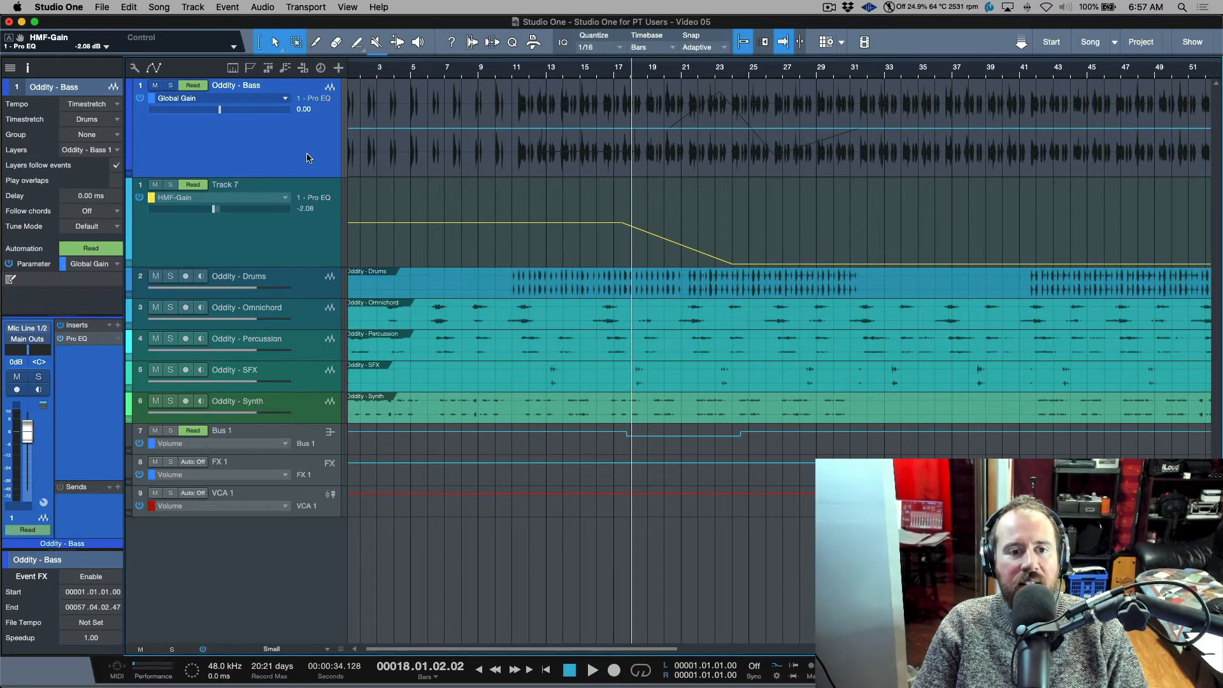
pyautogui.rightClick(307, 158)
pyautogui.click(388, 365)
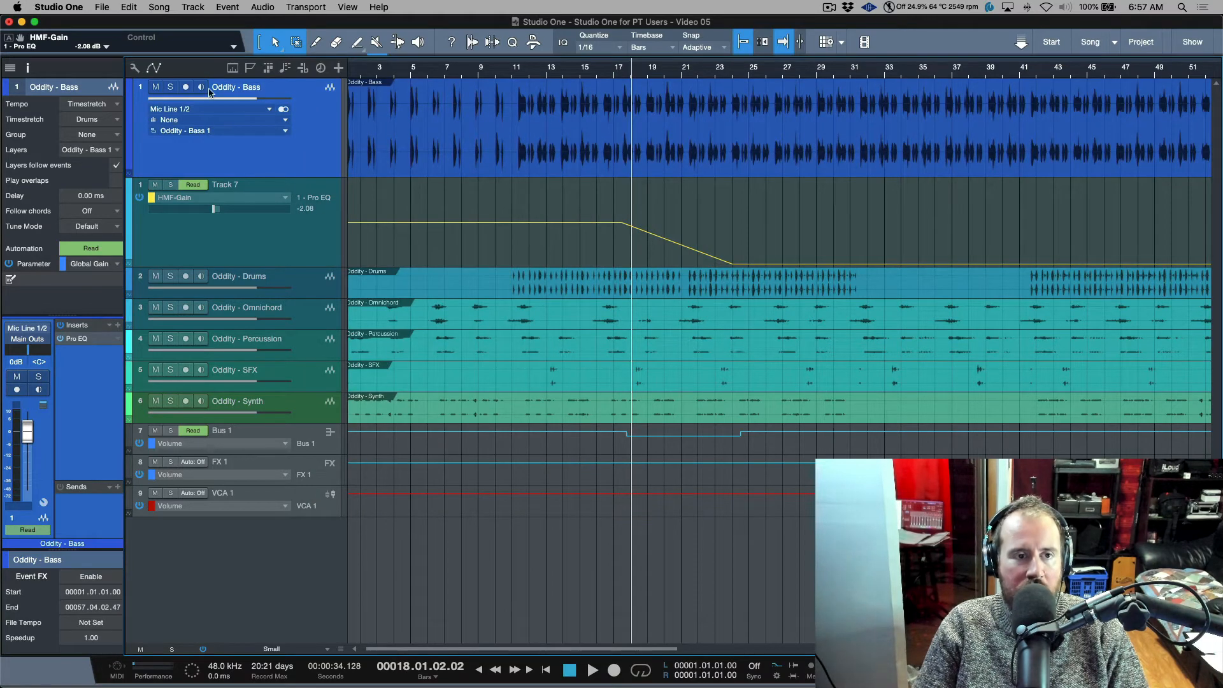
# Step: Switch the automation display on for all tracks at once and then hide it on all of them
pyautogui.click(154, 68)
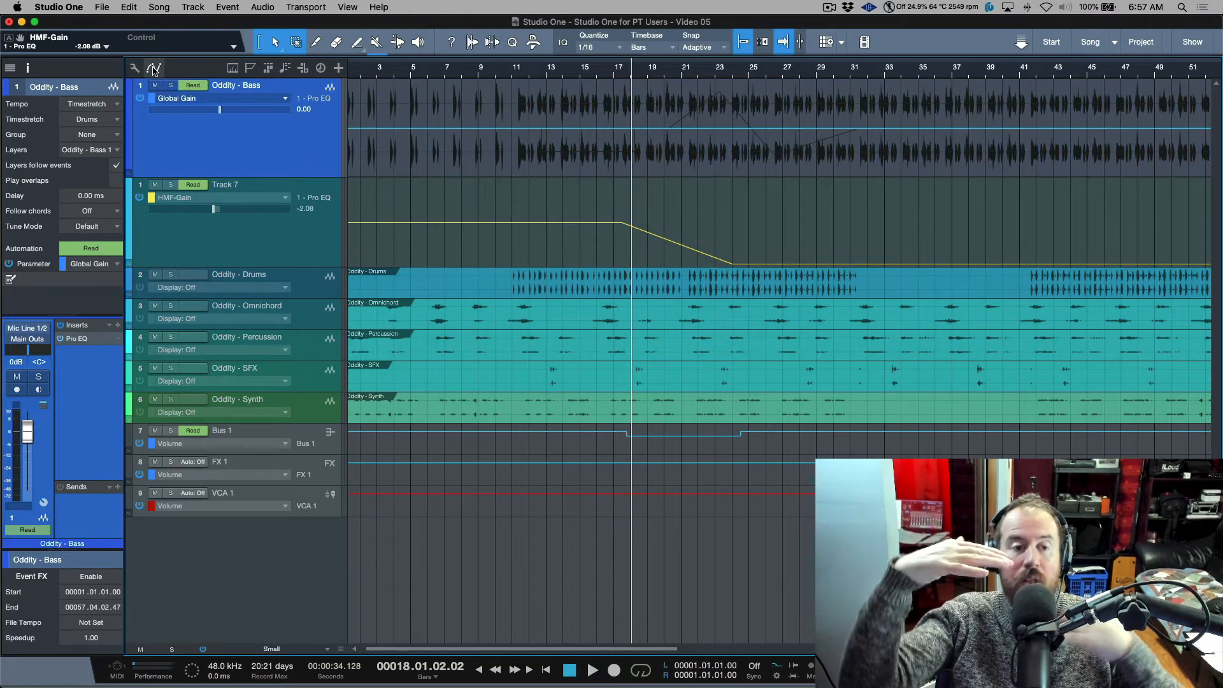
pyautogui.click(154, 68)
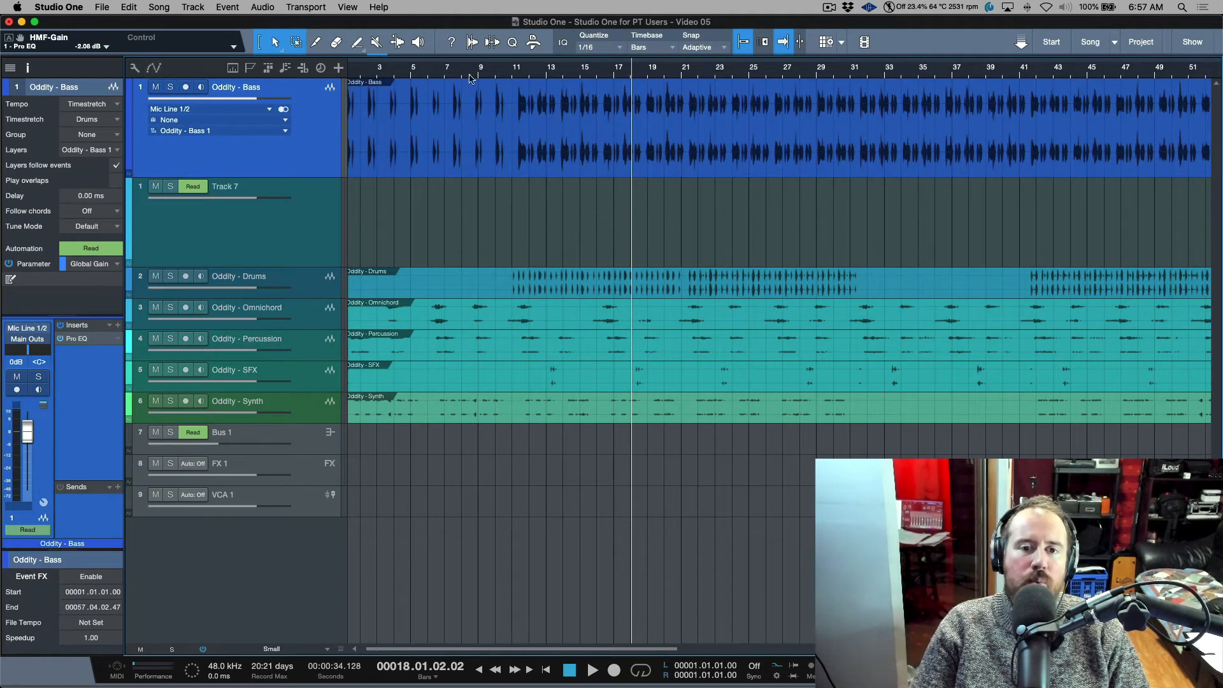
pyautogui.hscroll(-1, 626, 132)
# Step: Show automation on Track 7 and bend its HMF-Gain ramp between about bars 17 and 24 upward into a curve
pyautogui.click(274, 232)
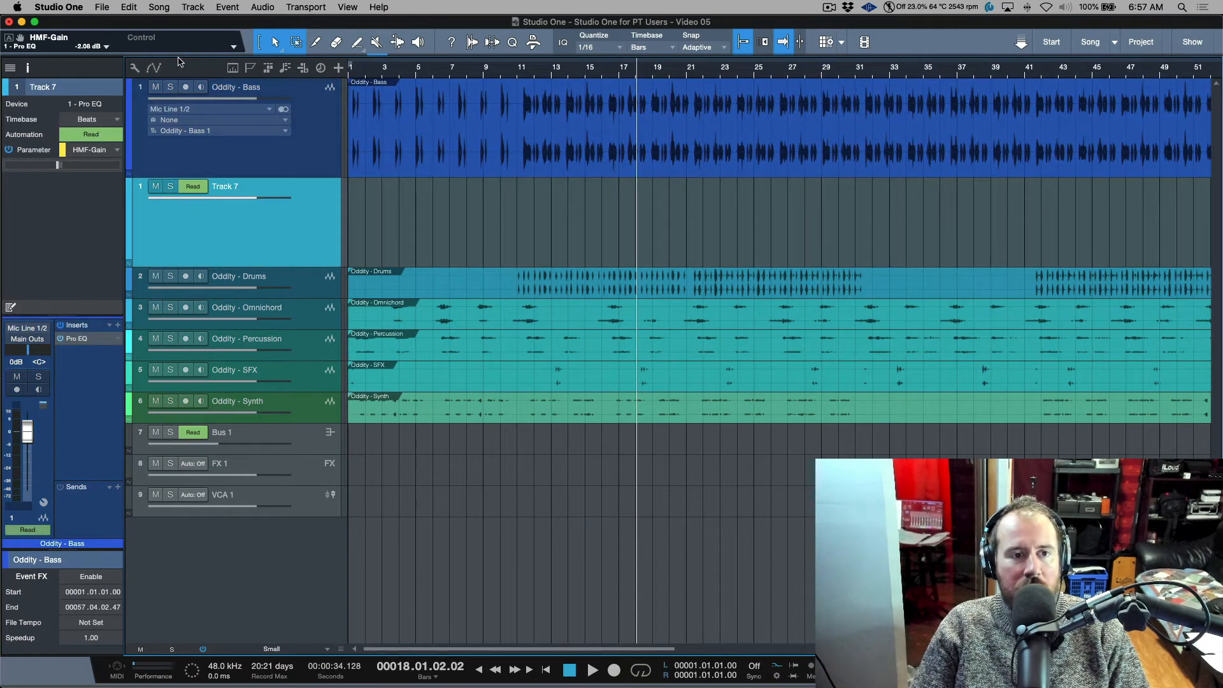
pyautogui.rightClick(238, 225)
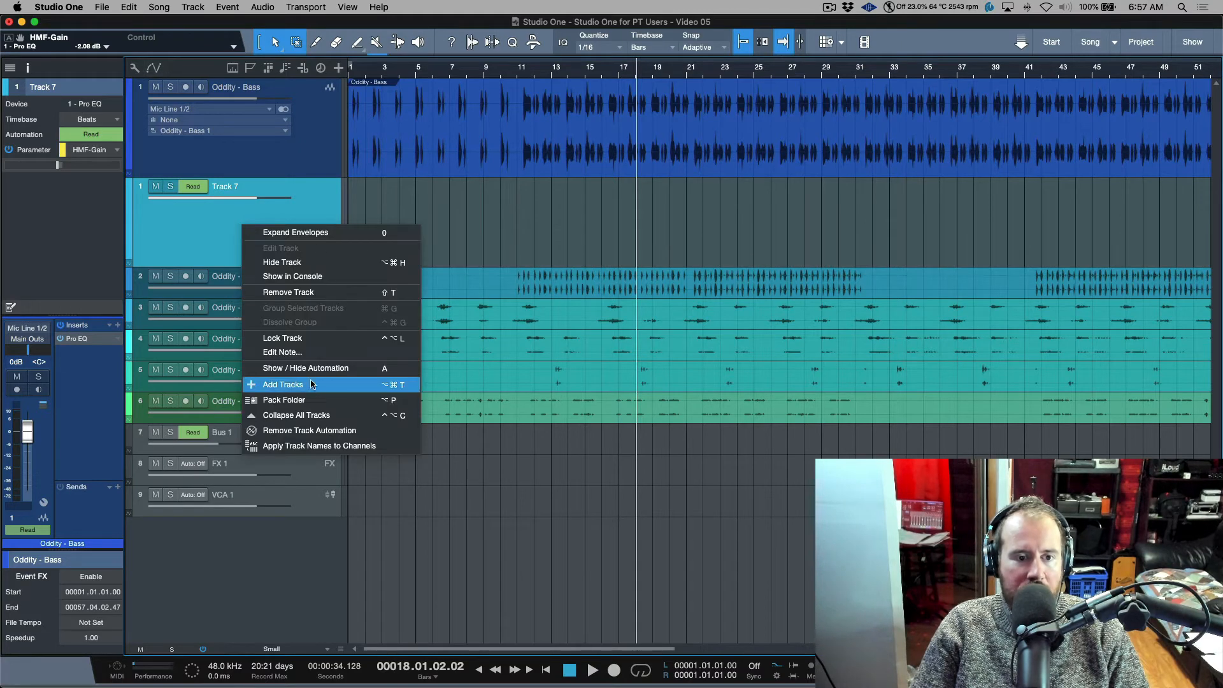
pyautogui.click(326, 366)
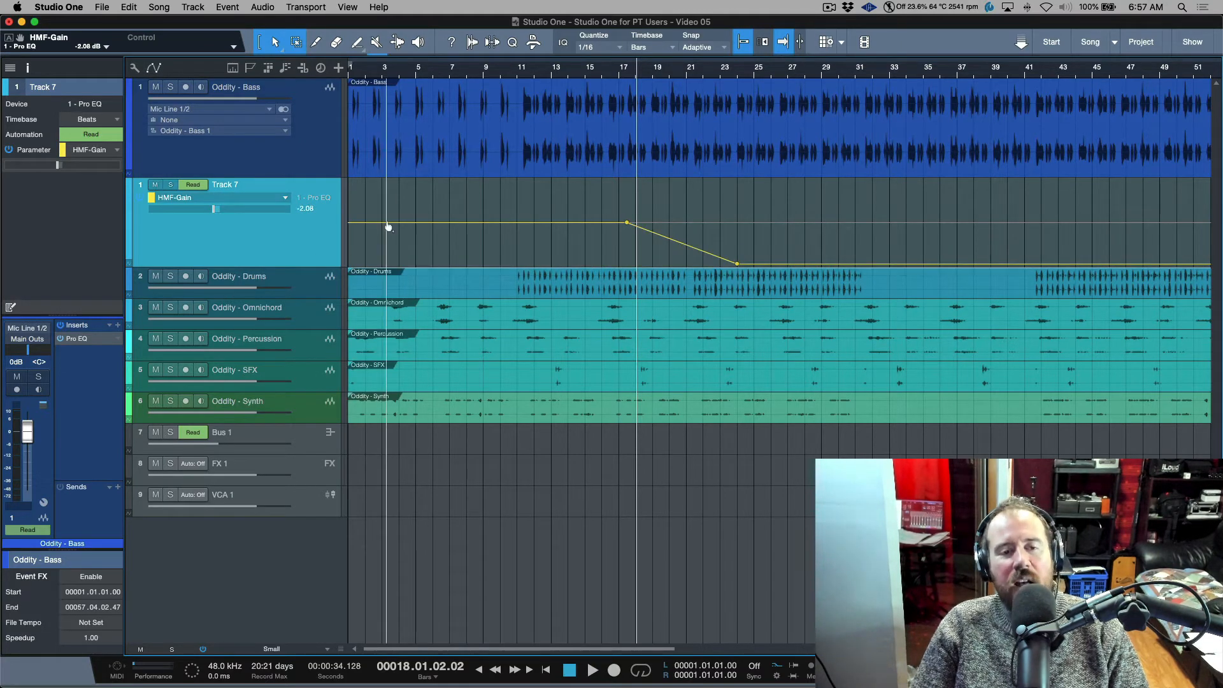
pyautogui.click(681, 243)
pyautogui.moveTo(683, 248)
pyautogui.mouseDown()
pyautogui.moveTo(692, 227)
pyautogui.moveTo(683, 258)
pyautogui.moveTo(694, 229)
pyautogui.moveTo(692, 239)
pyautogui.mouseUp()
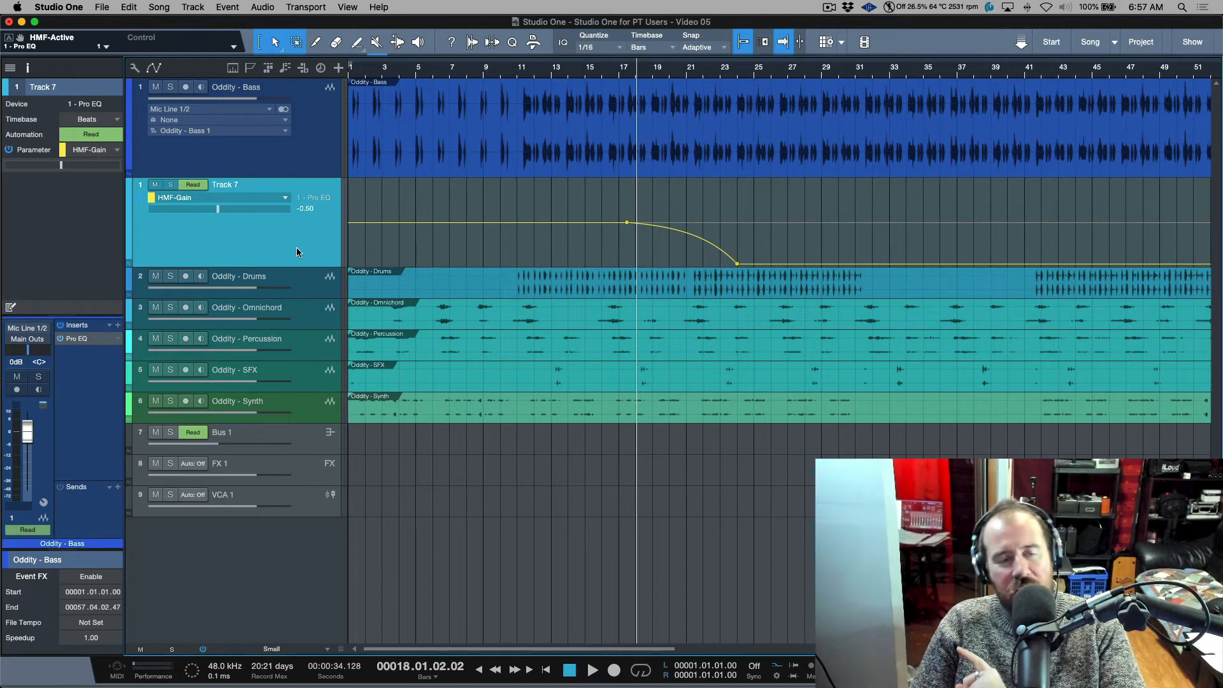
# Step: Expand the Oddity - Bass envelopes, return the HMF-Gain automation track to its lanes, and collapse the envelopes
pyautogui.click(131, 173)
pyautogui.moveTo(312, 534); pyautogui.dragTo(318, 322)
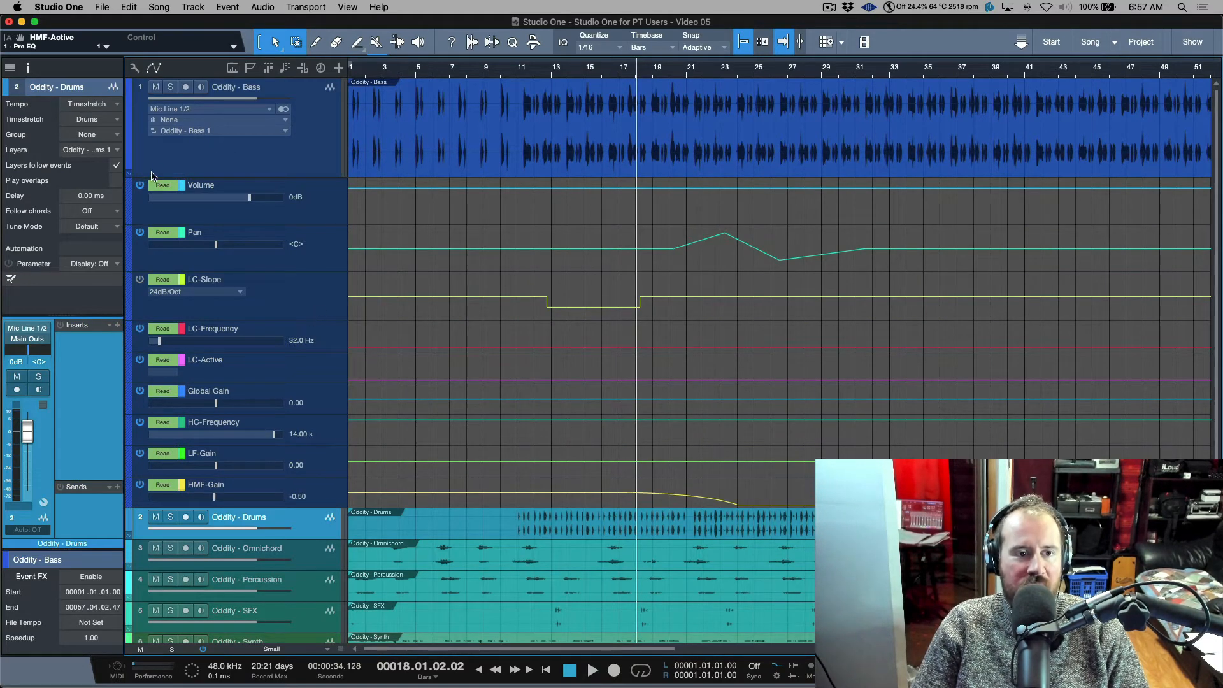
pyautogui.click(130, 176)
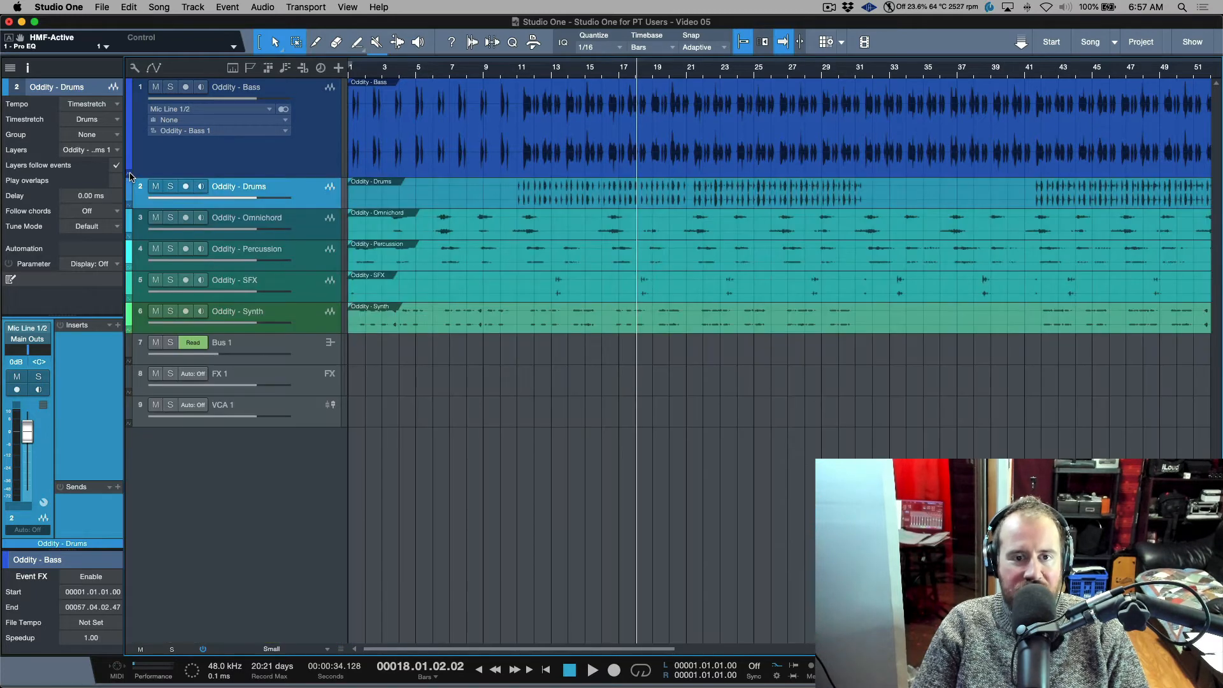
# Step: Open the Pro EQ inserted on the Oddity - Bass track and shift its window slightly over the arrangement
pyautogui.click(313, 165)
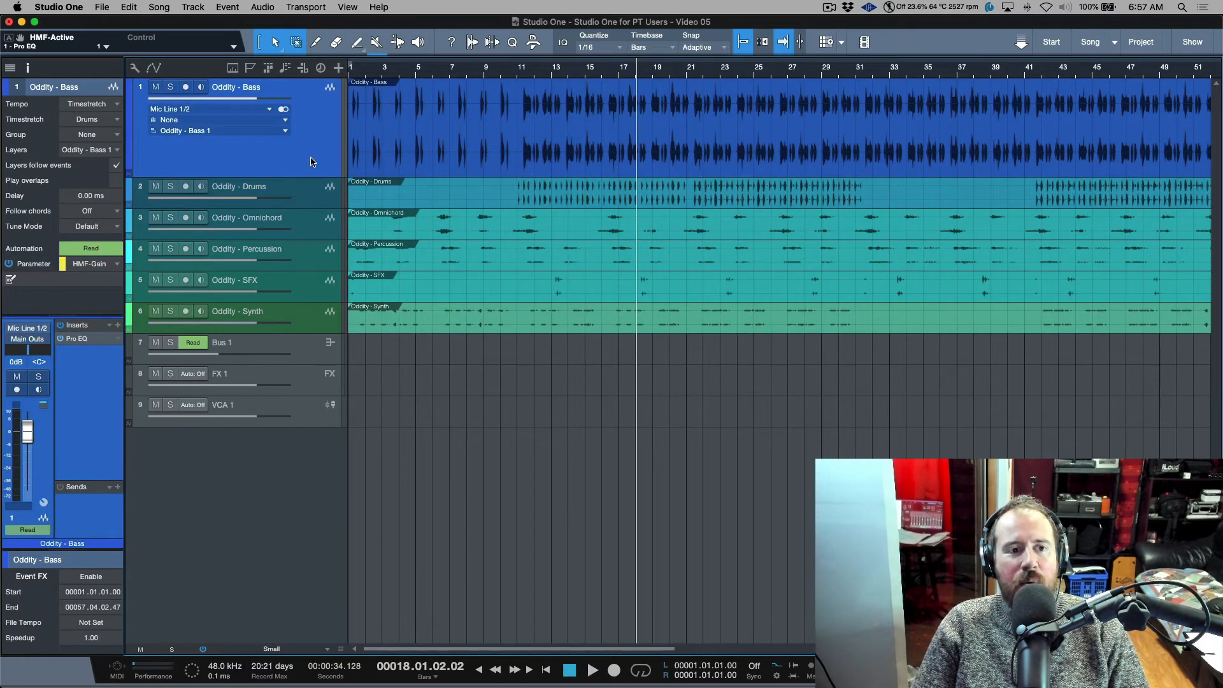
pyautogui.doubleClick(94, 340)
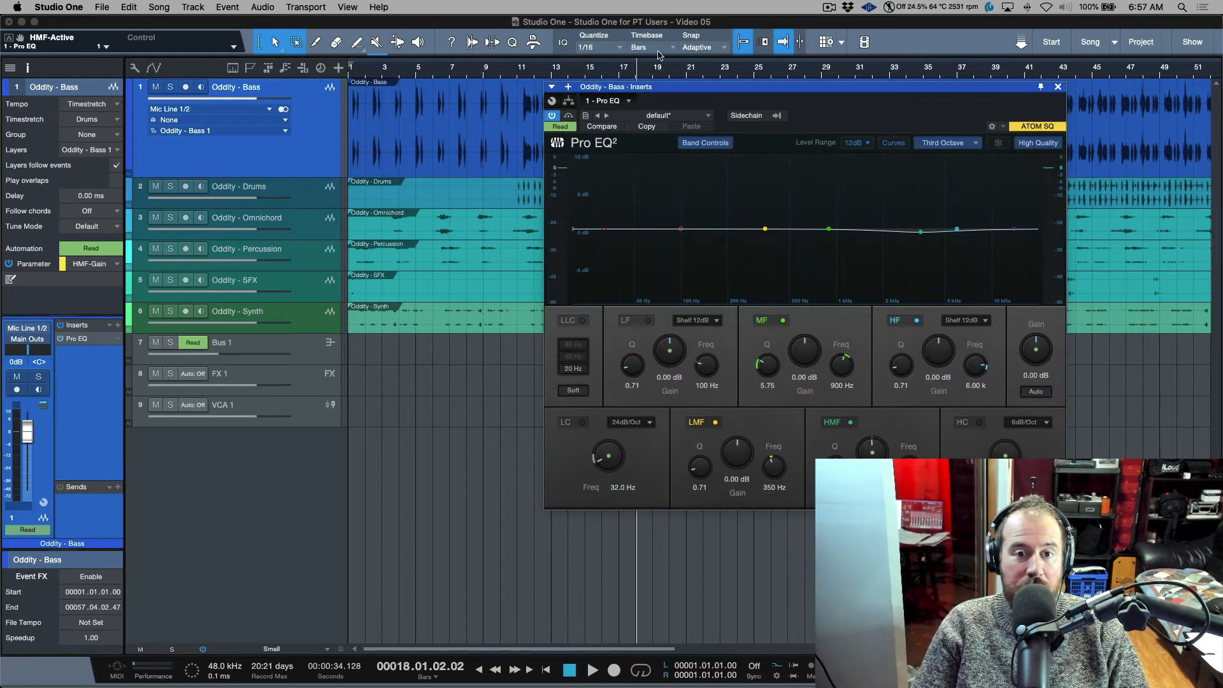
pyautogui.moveTo(712, 93); pyautogui.dragTo(679, 90)
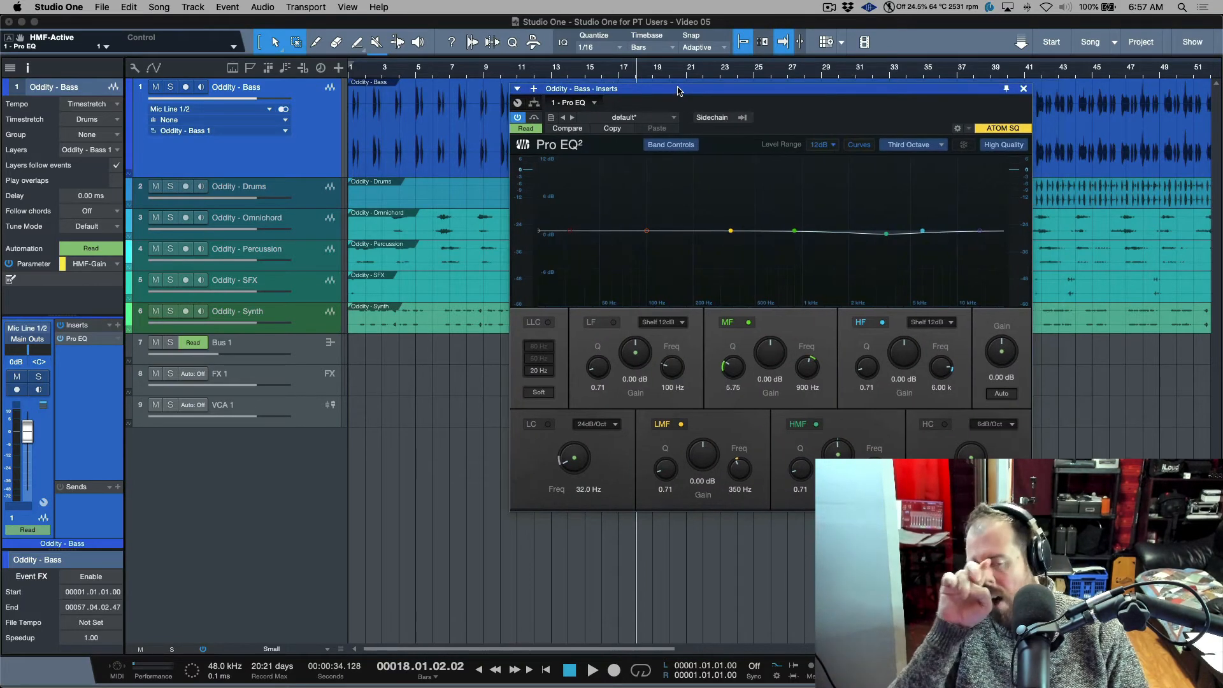
# Step: Switch the Pro EQ's LF band on and its LMF band off, and toggle the LLC filter on and off again
pyautogui.click(647, 232)
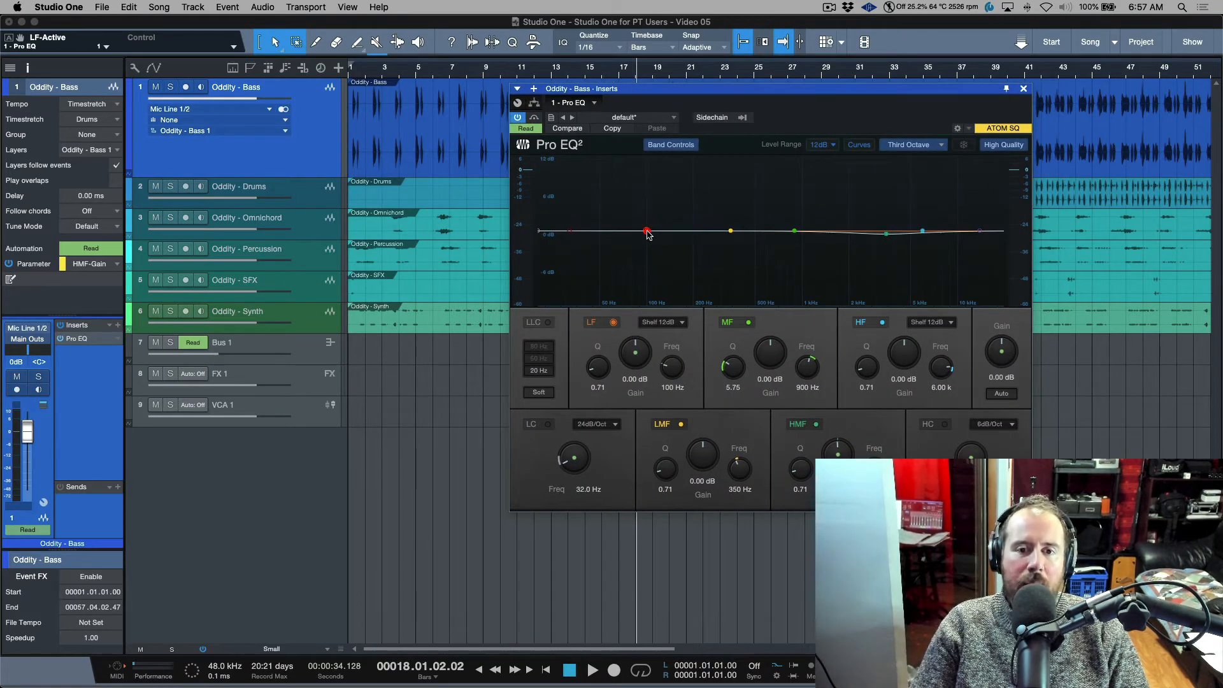
pyautogui.click(731, 232)
pyautogui.click(536, 323)
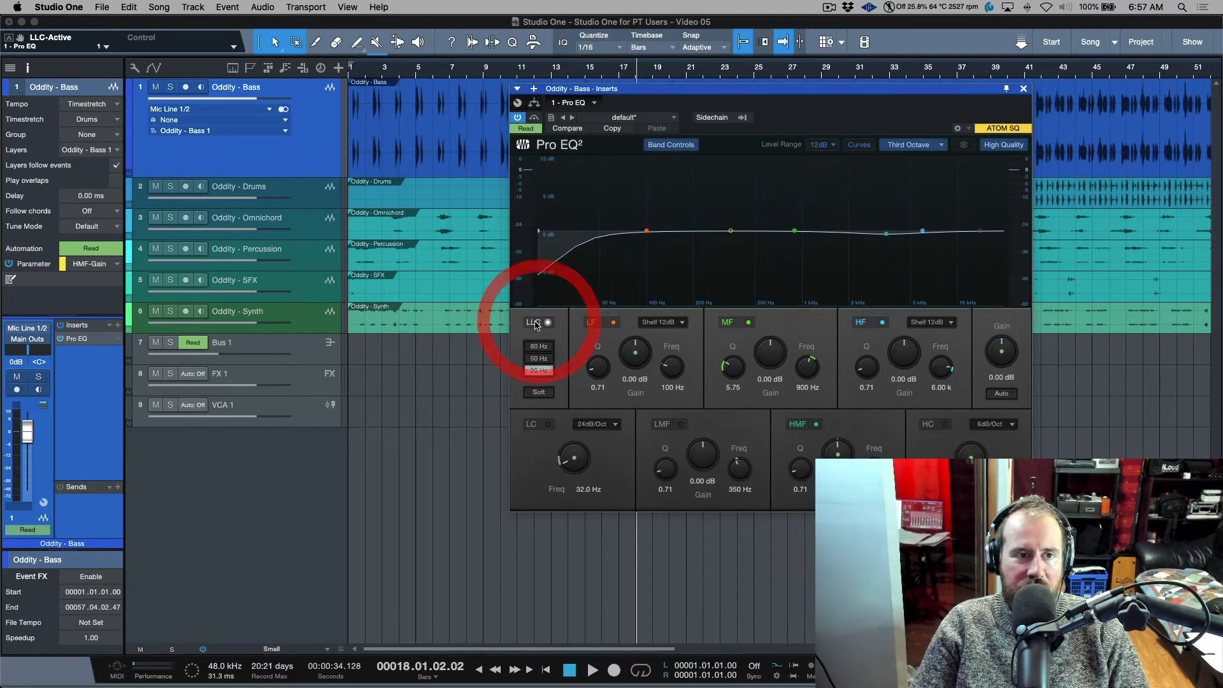
pyautogui.click(536, 323)
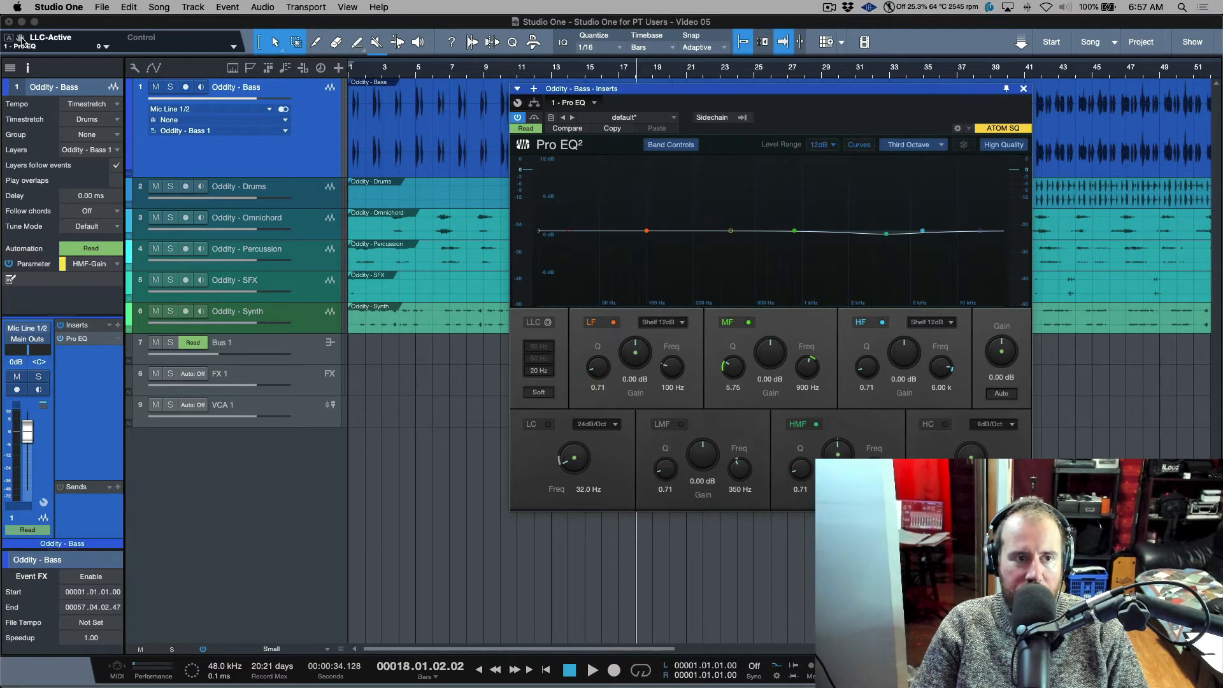
# Step: Create a separate automation track for the Pro EQ's LMF-Gain in the empty space below VCA 1 and check its parameter list
pyautogui.click(704, 456)
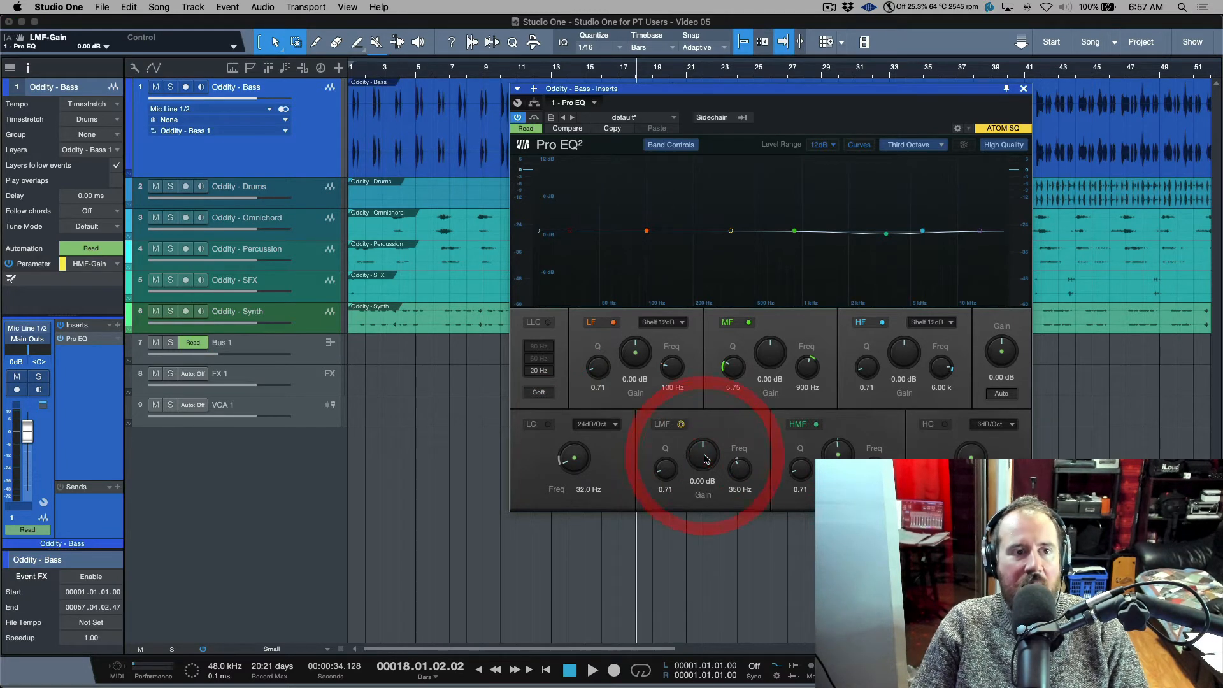
pyautogui.moveTo(20, 39); pyautogui.dragTo(261, 165)
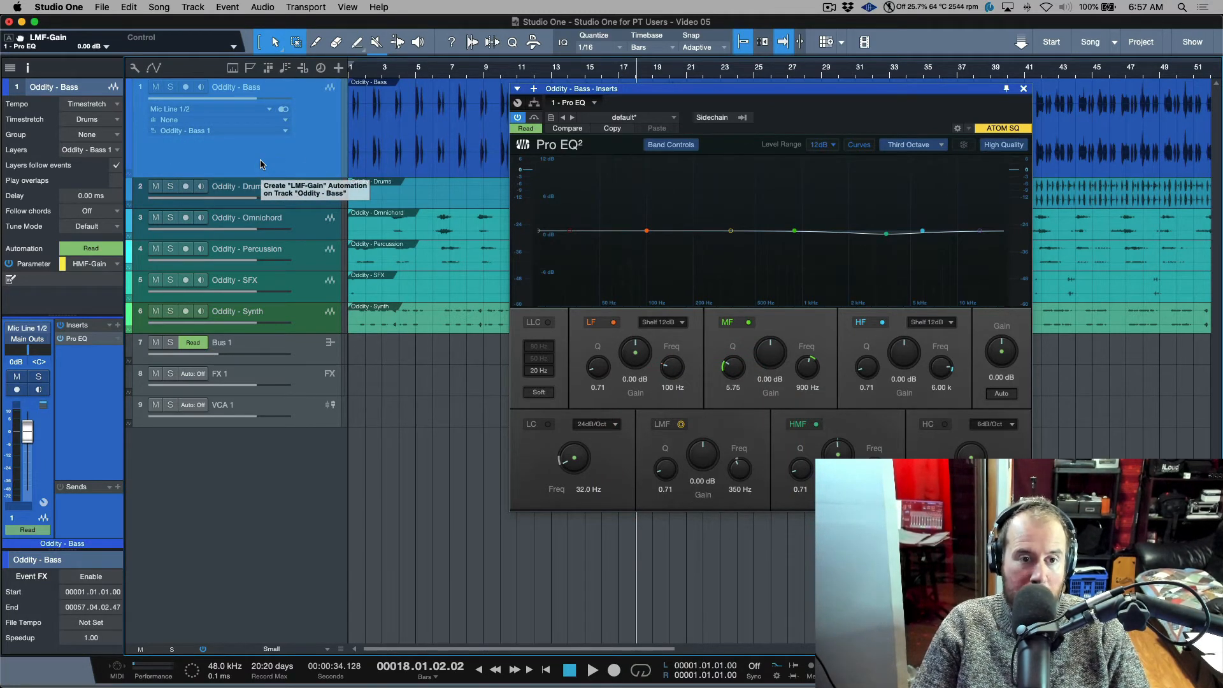
pyautogui.moveTo(260, 165); pyautogui.dragTo(268, 478)
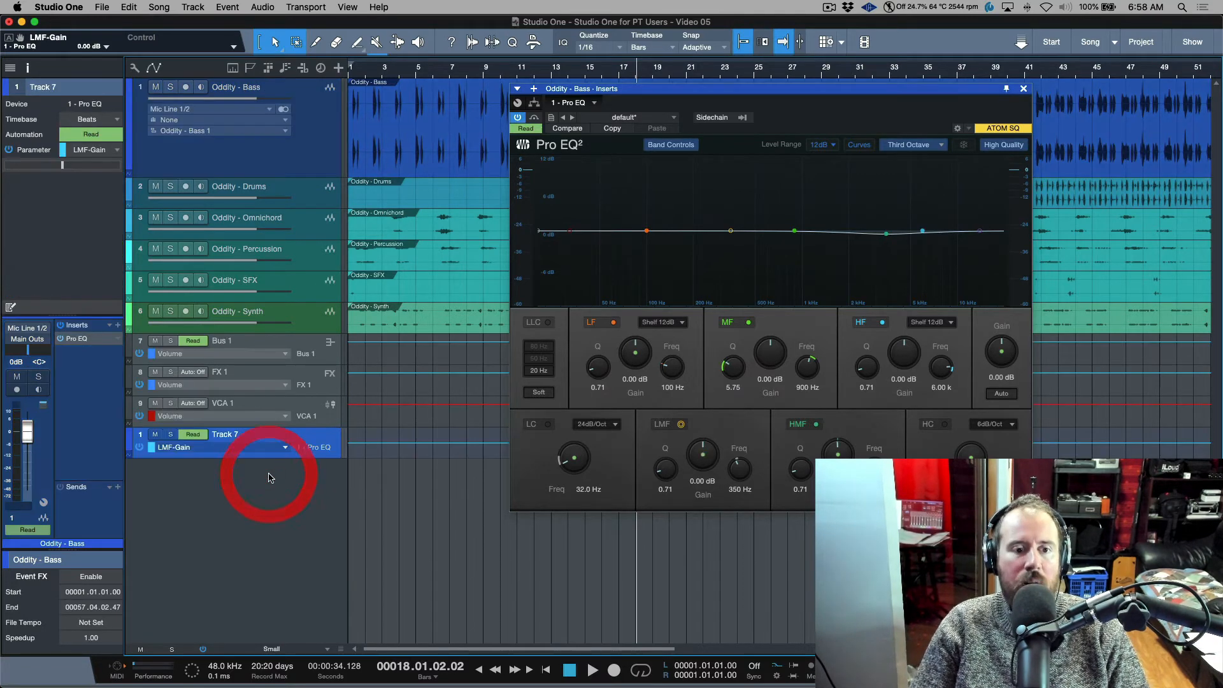
pyautogui.click(286, 449)
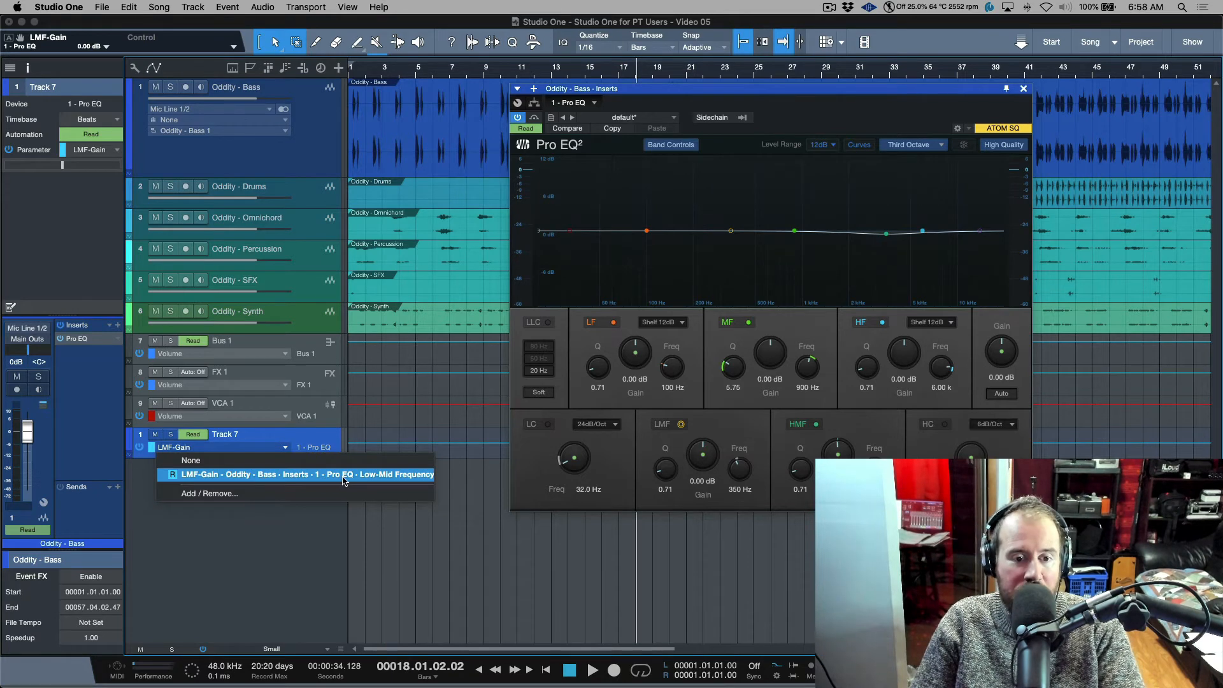
pyautogui.click(1024, 89)
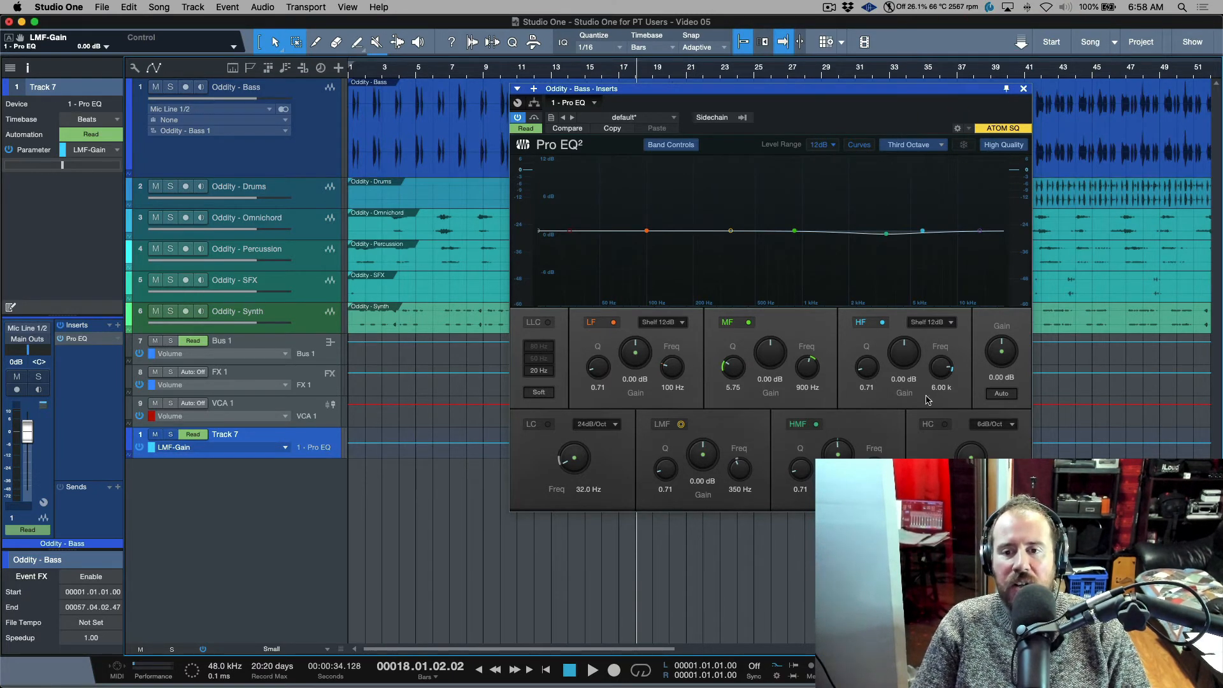
# Step: Pick up the Pro EQ's HMF-Gain parameter and assign it to Oddity - Bass to show its automation there
pyautogui.click(942, 367)
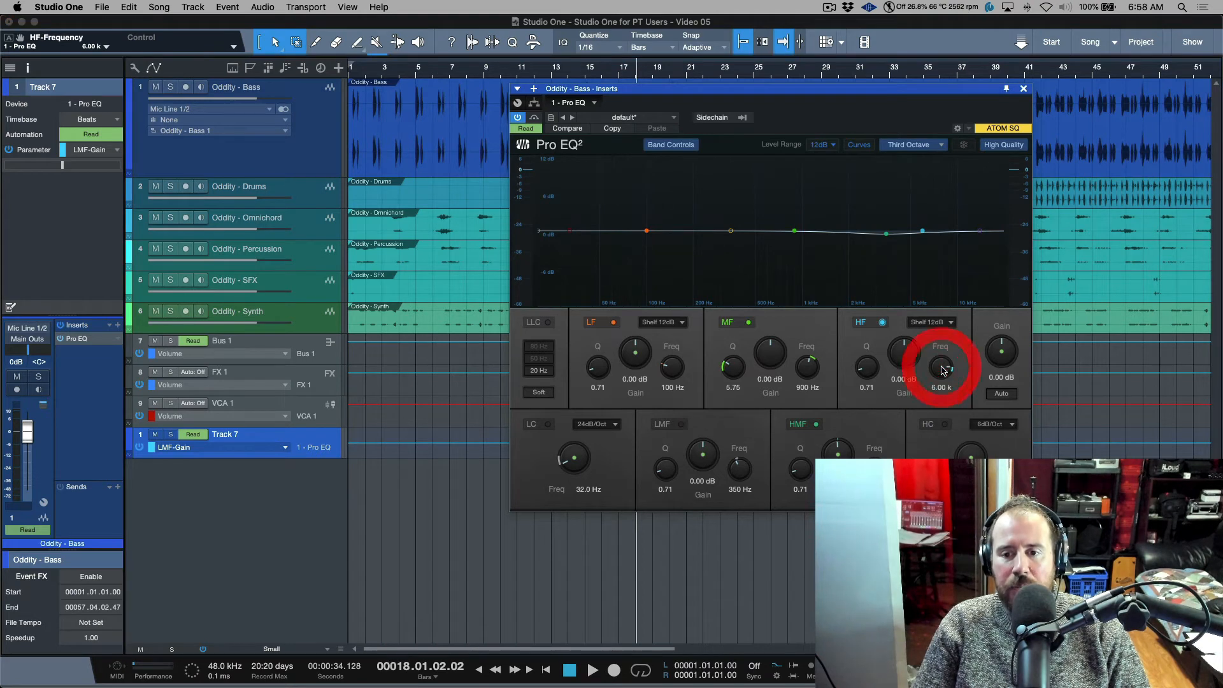
pyautogui.click(828, 453)
pyautogui.moveTo(21, 38); pyautogui.dragTo(322, 152)
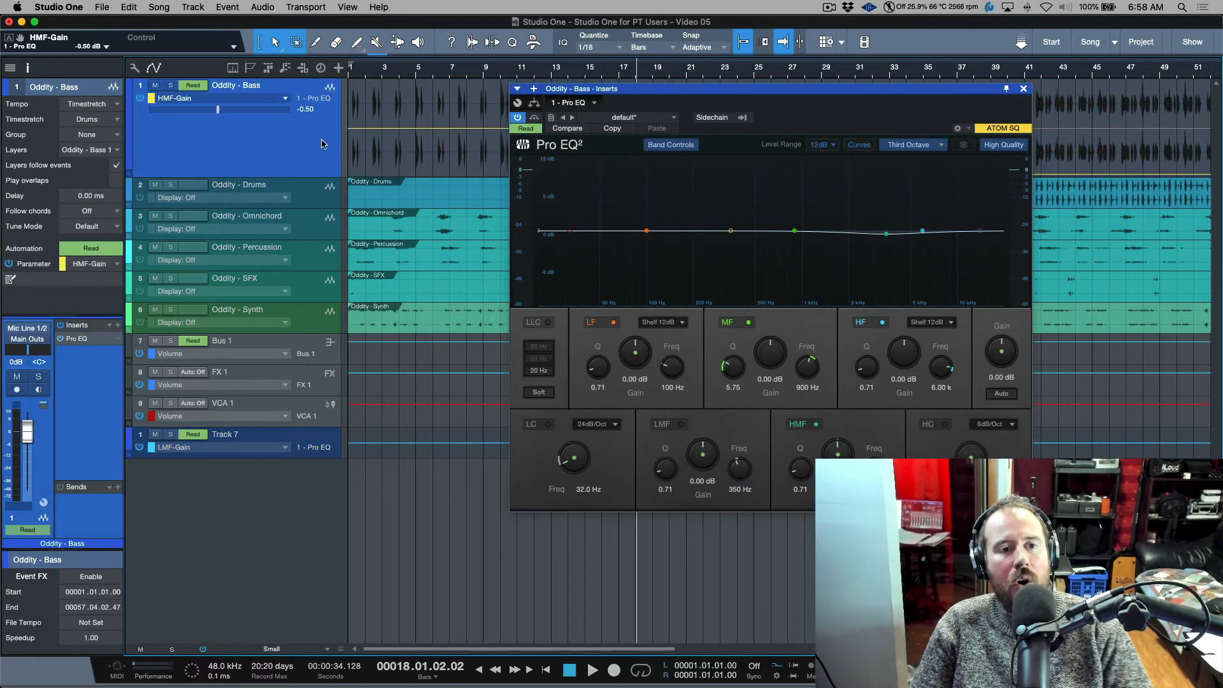
# Step: Hide the automation on the Oddity - Bass track and close the Pro EQ window
pyautogui.rightClick(308, 151)
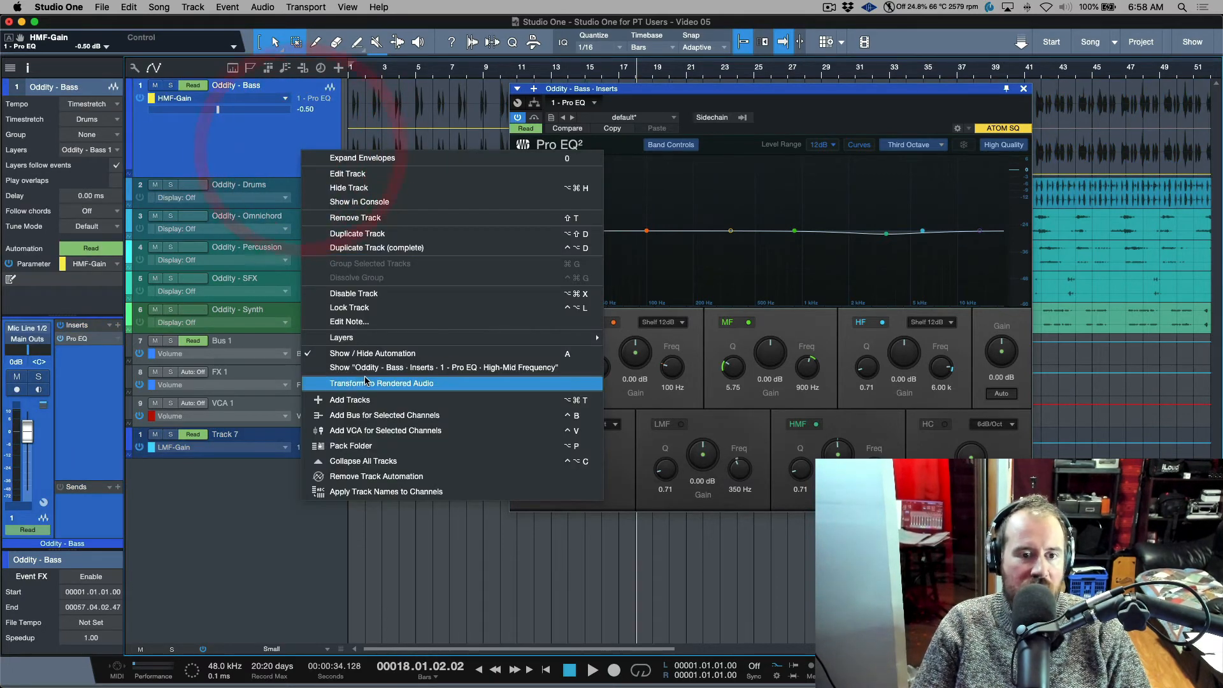
pyautogui.click(368, 369)
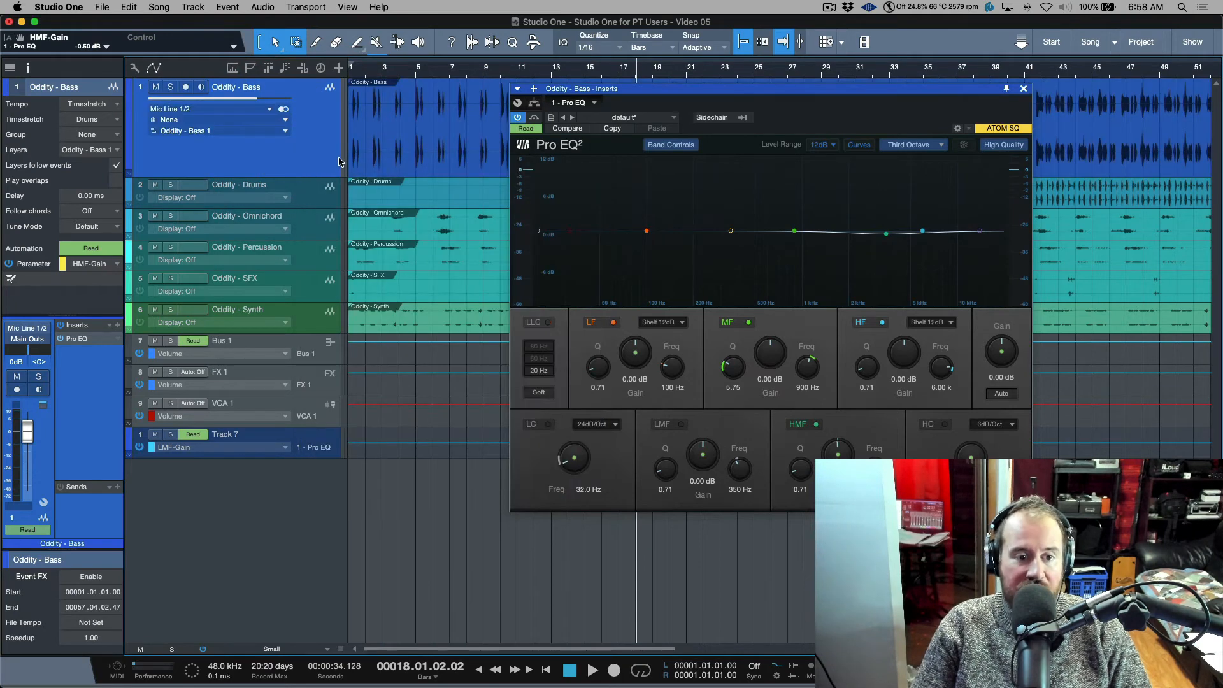
pyautogui.click(1024, 88)
# Step: Enlarge the LMF-Gain automation track to roughly the height of Oddity - Bass, and leave it selected
pyautogui.click(326, 451)
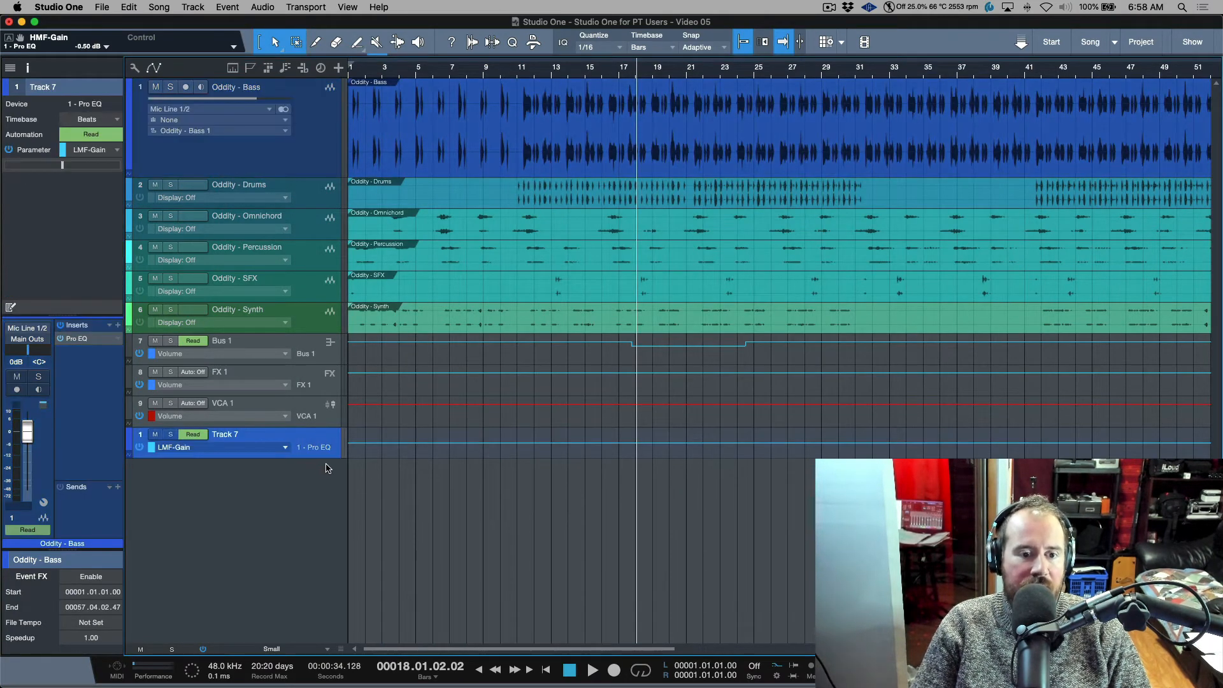
pyautogui.moveTo(328, 458); pyautogui.dragTo(325, 528)
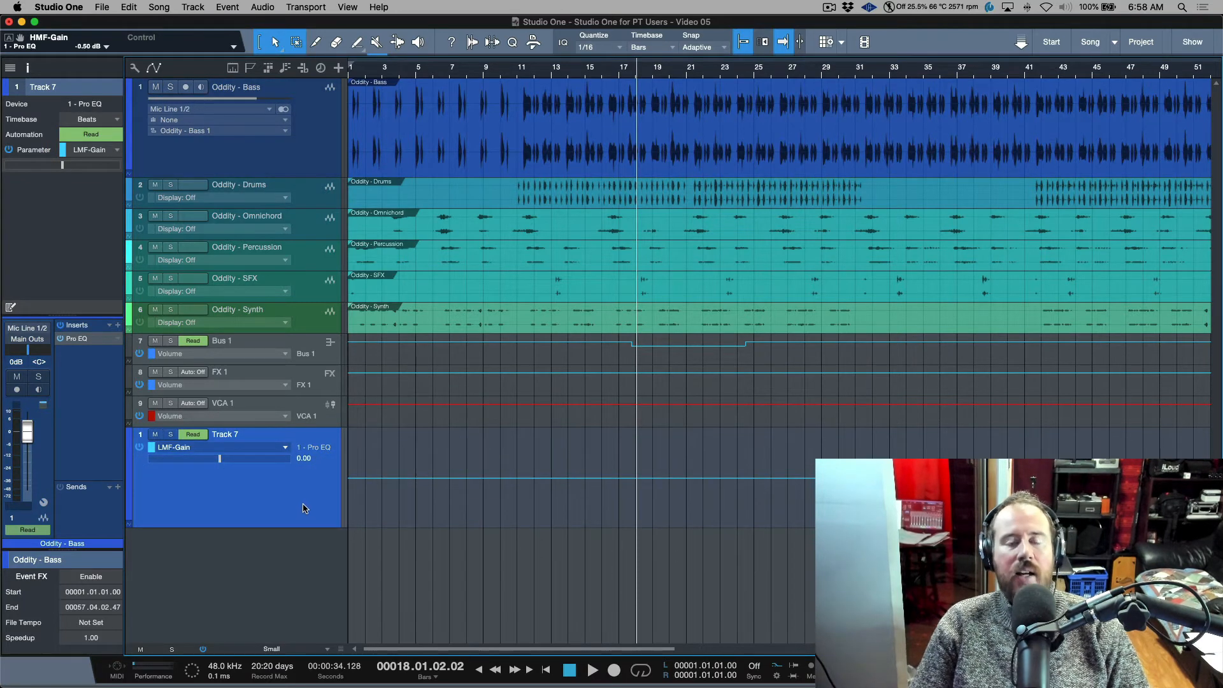
pyautogui.click(314, 132)
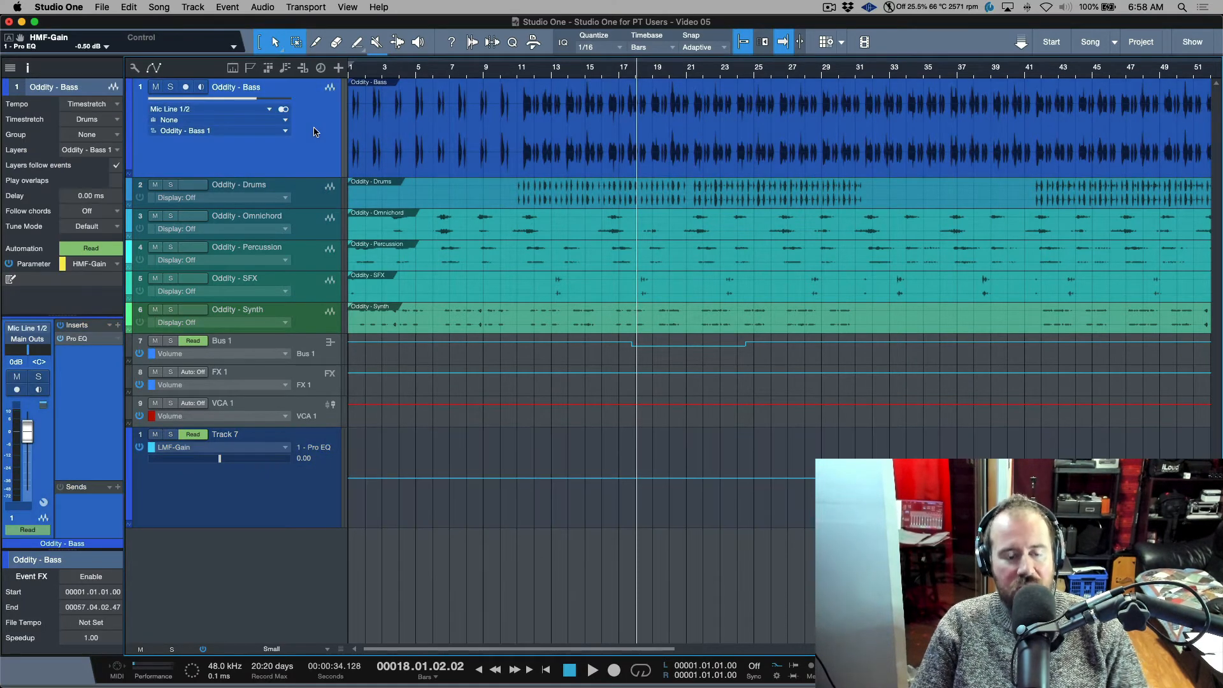
pyautogui.click(297, 503)
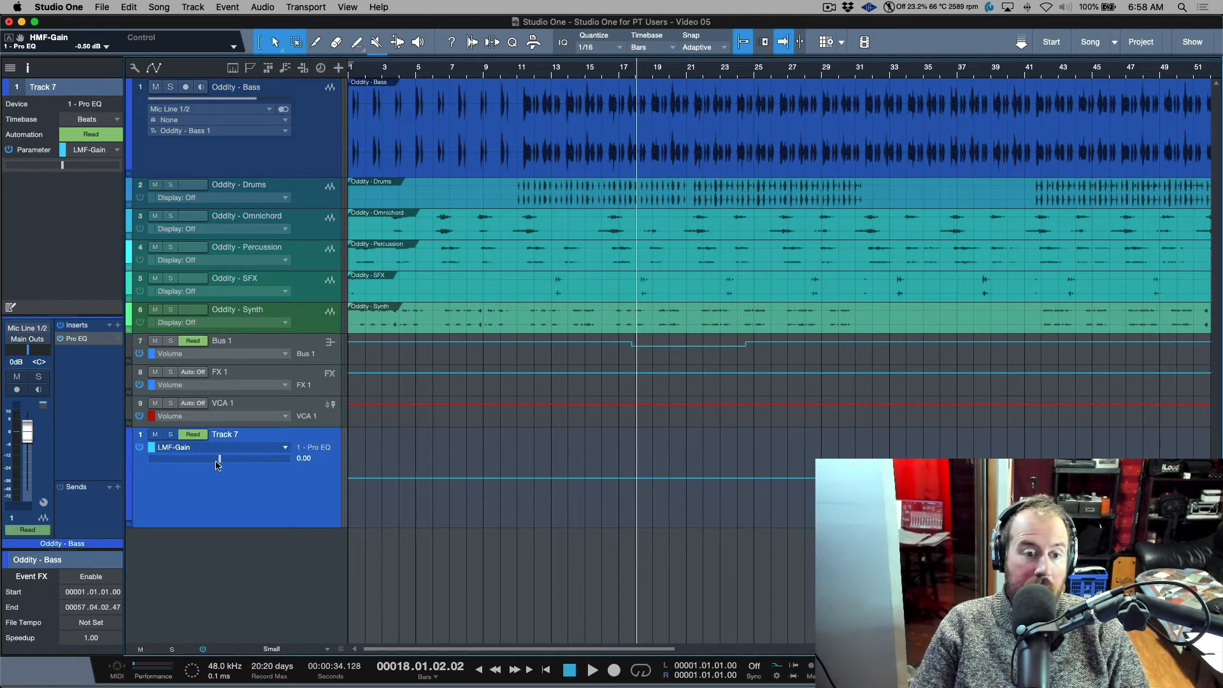
# Step: Lower the LMF-Gain automation to -6.19 dB and move its track directly below Oddity - Bass
pyautogui.moveTo(217, 465); pyautogui.dragTo(202, 490)
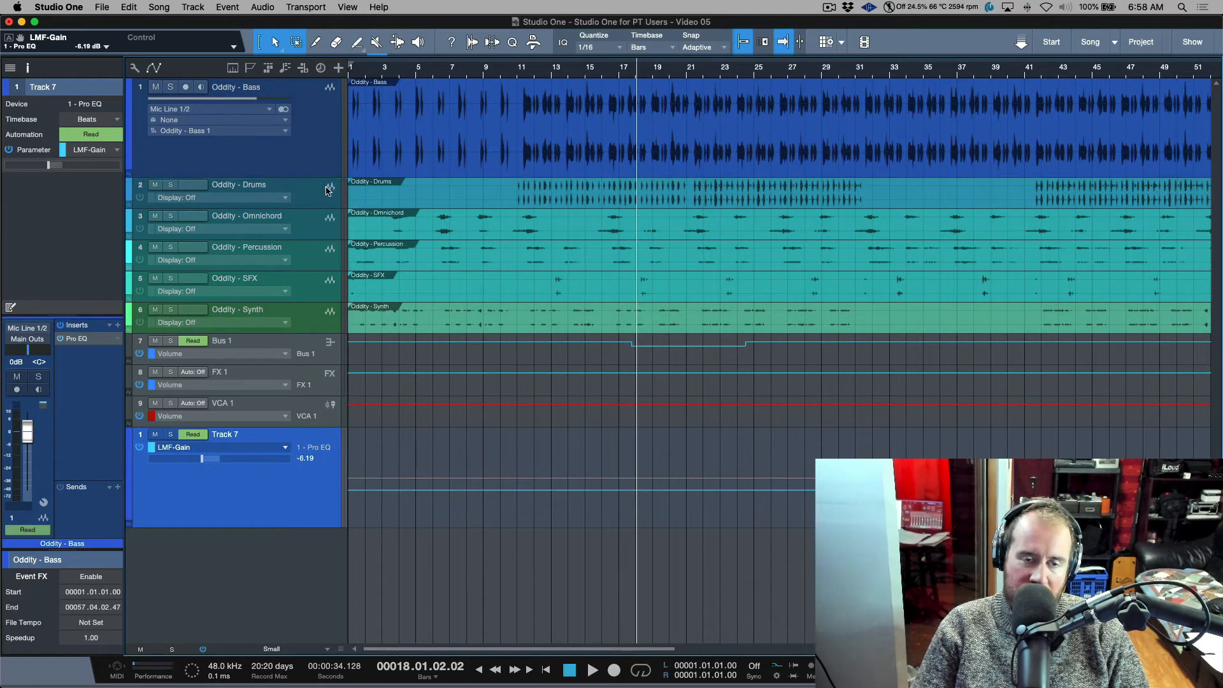
pyautogui.moveTo(326, 192); pyautogui.dragTo(326, 193)
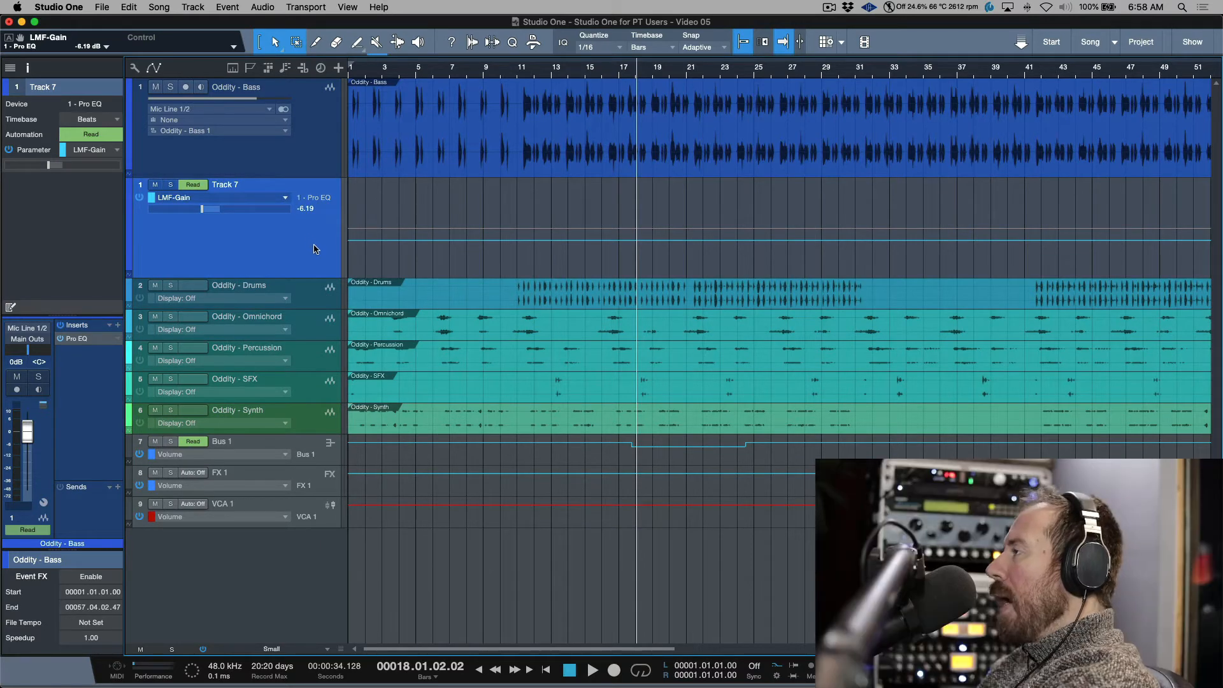
# Step: Insert a Pro EQ on the Oddity - Drums track
pyautogui.click(323, 295)
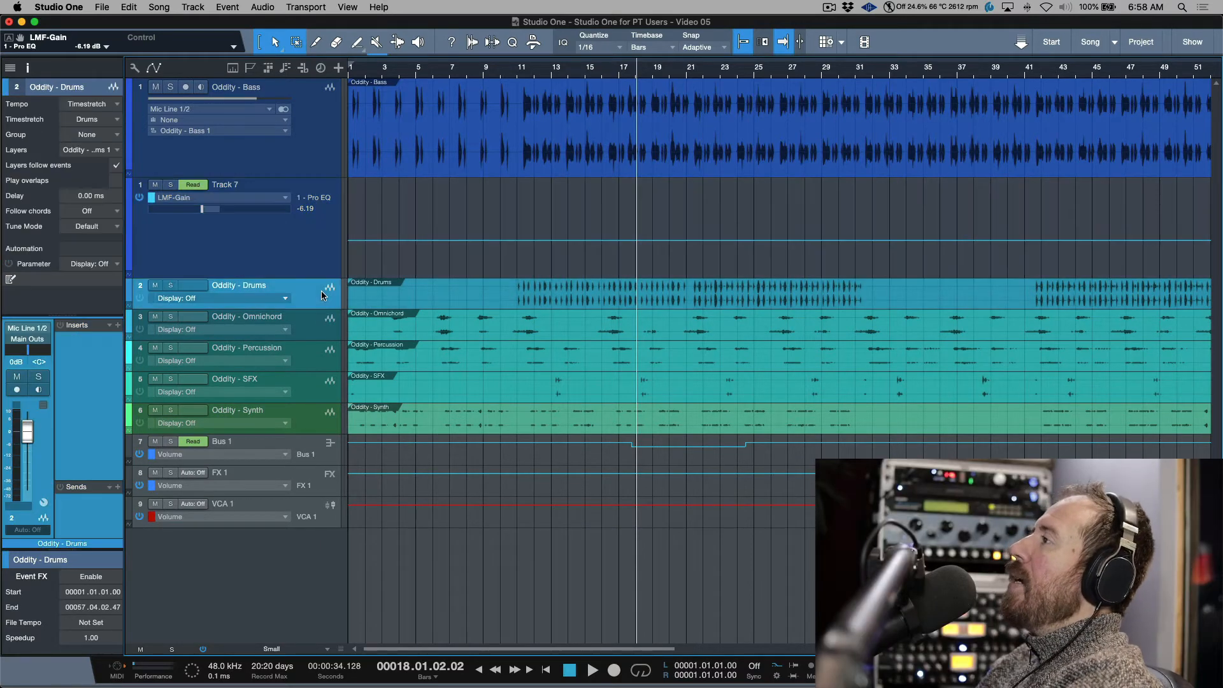
pyautogui.click(118, 326)
pyautogui.write('pro')
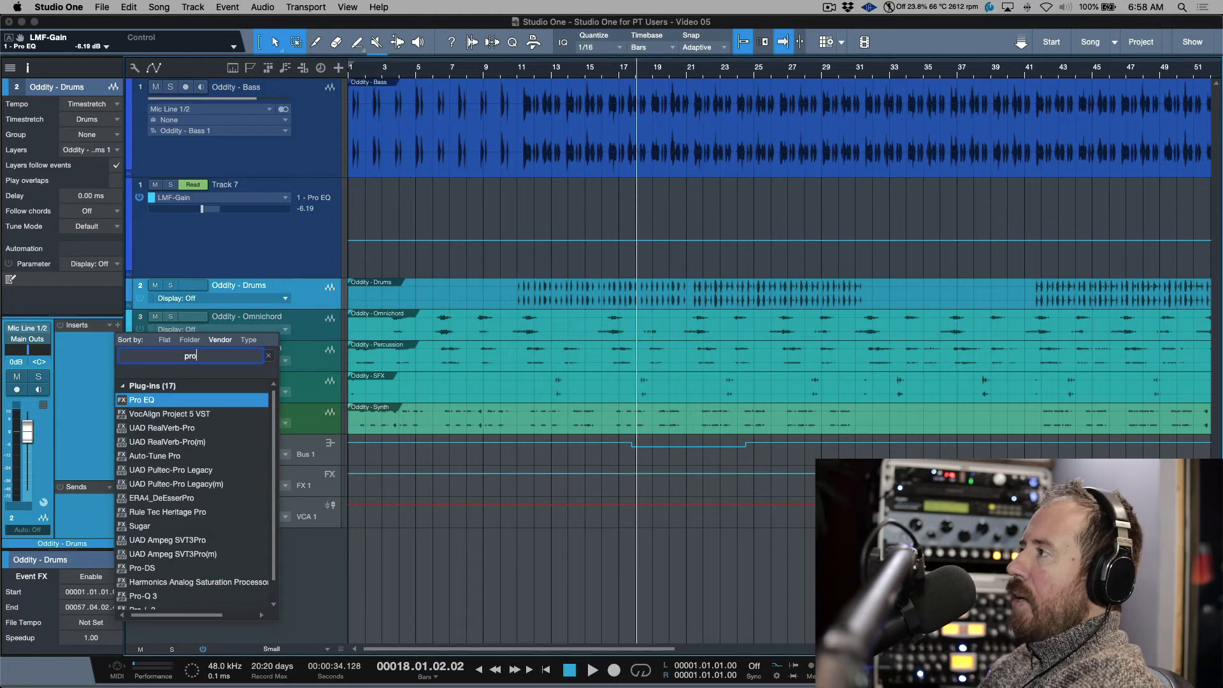
pyautogui.doubleClick(162, 400)
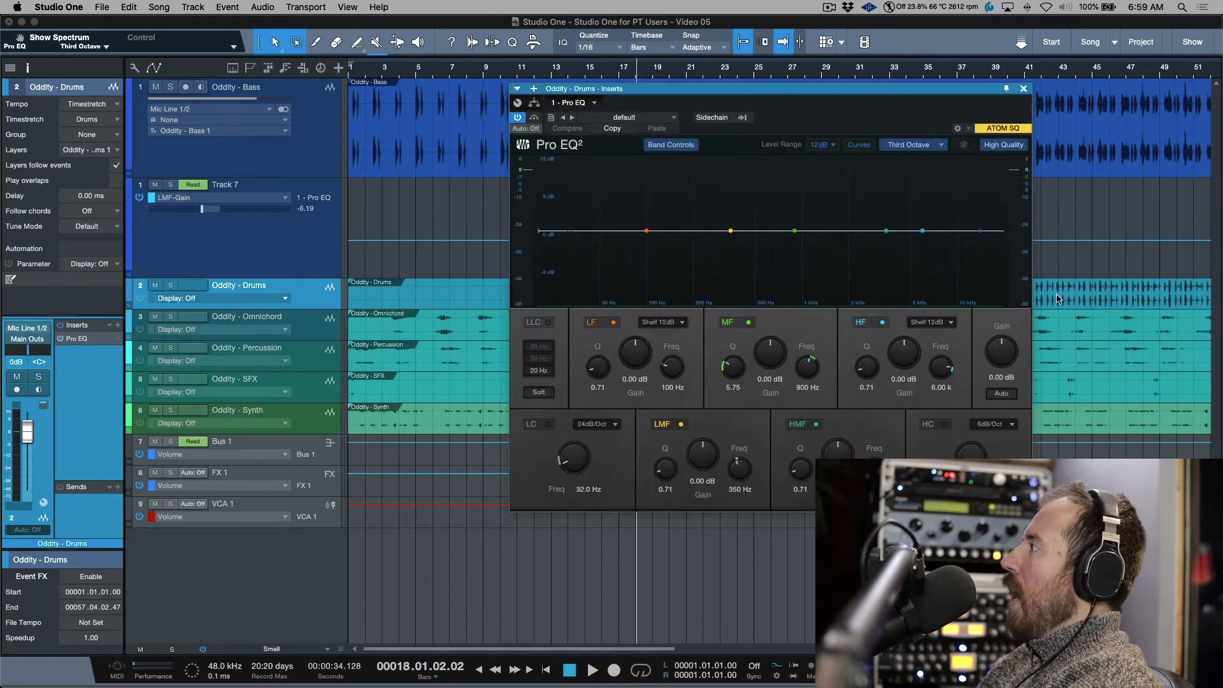
# Step: Create Global Gain automation for the Pro EQ on a heightened Oddity - Drums track, and undo the automation assignment
pyautogui.keyDown('ctrl'); pyautogui.keyDown('super'); pyautogui.click(1001, 356); pyautogui.keyUp('super'); pyautogui.keyUp('ctrl')
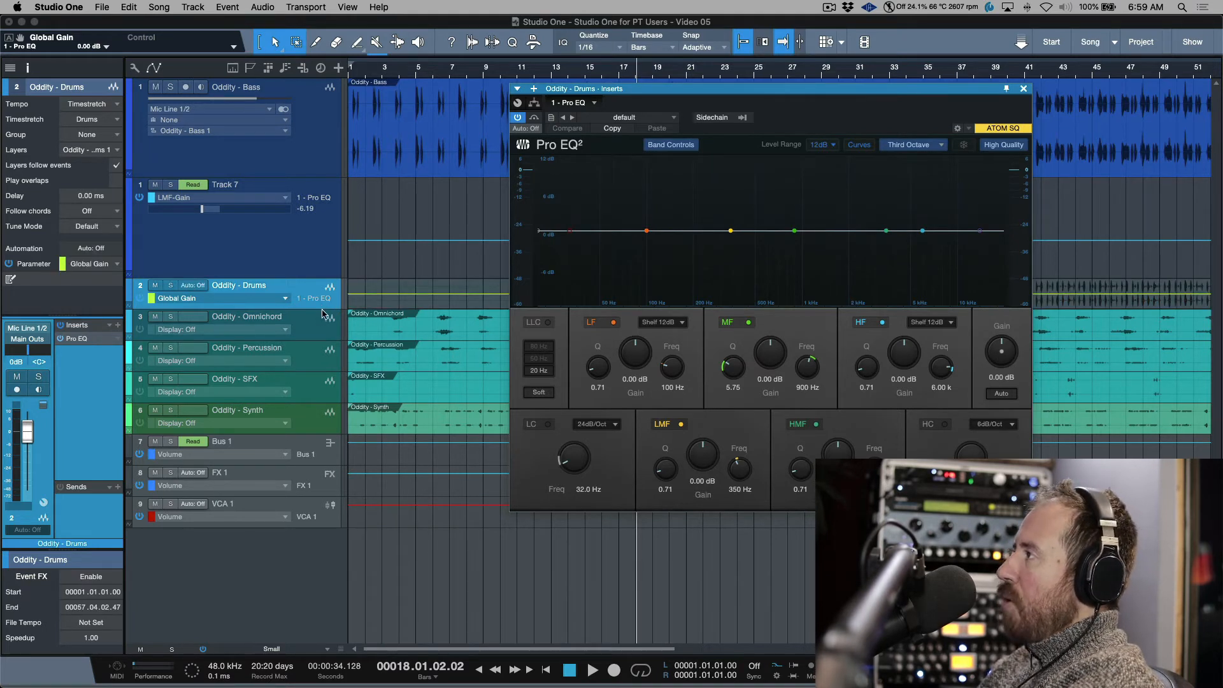
pyautogui.moveTo(323, 311); pyautogui.dragTo(323, 344)
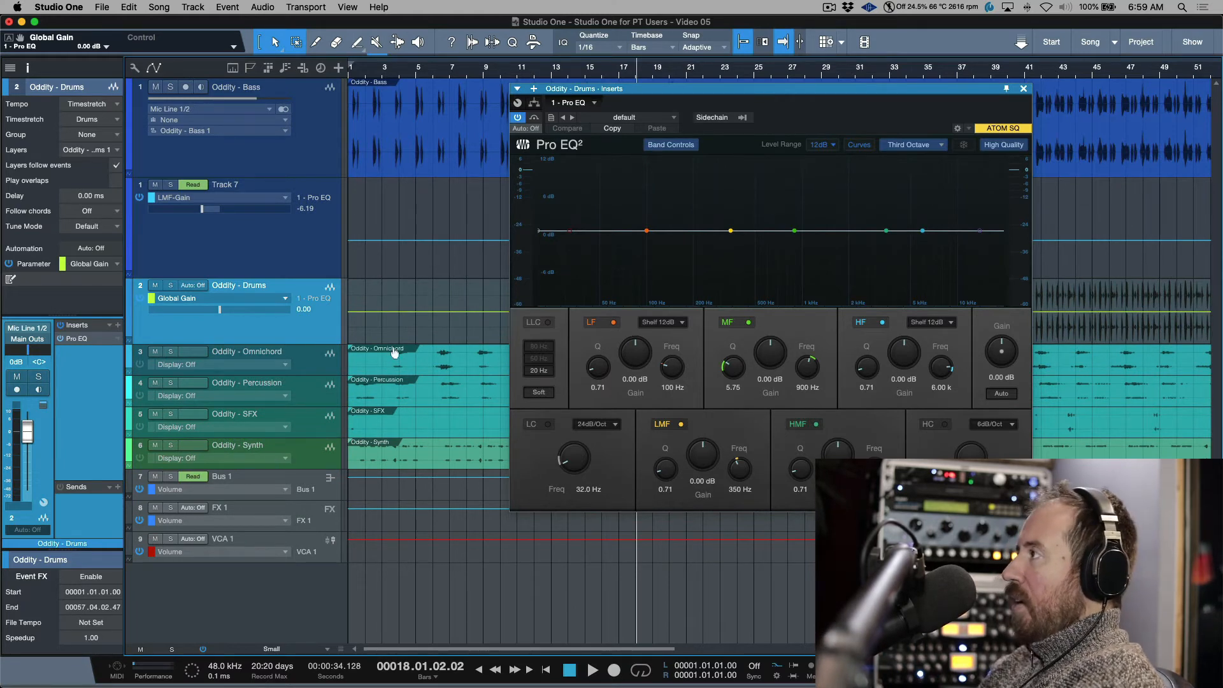
pyautogui.press('super+z')
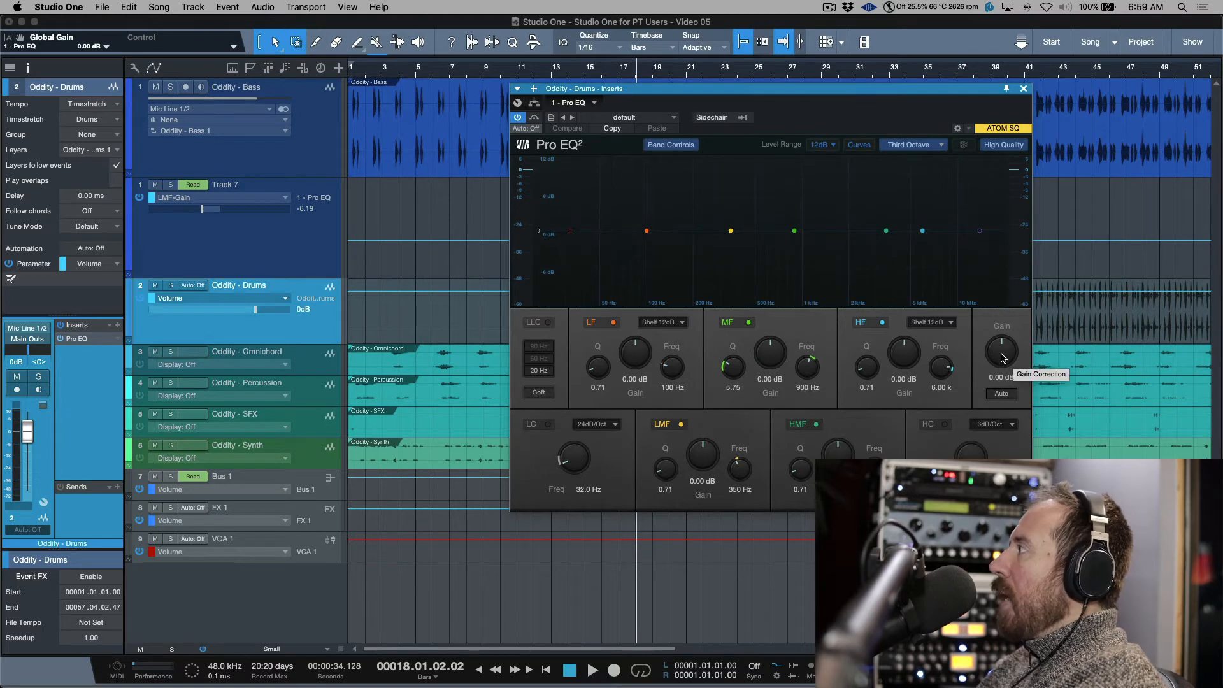
# Step: Assign the Pro EQ's last-touched Global Gain parameter to Oddity - Drums as automation, and undo it
pyautogui.click(1002, 354)
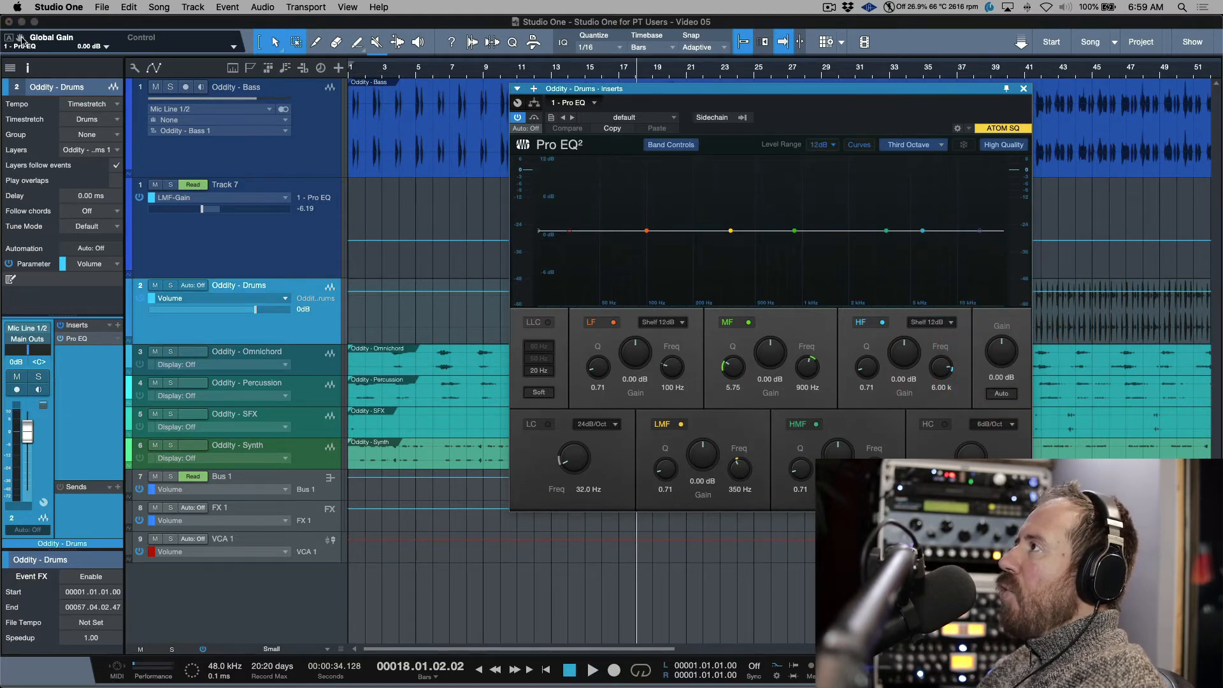
pyautogui.moveTo(21, 41); pyautogui.dragTo(305, 330)
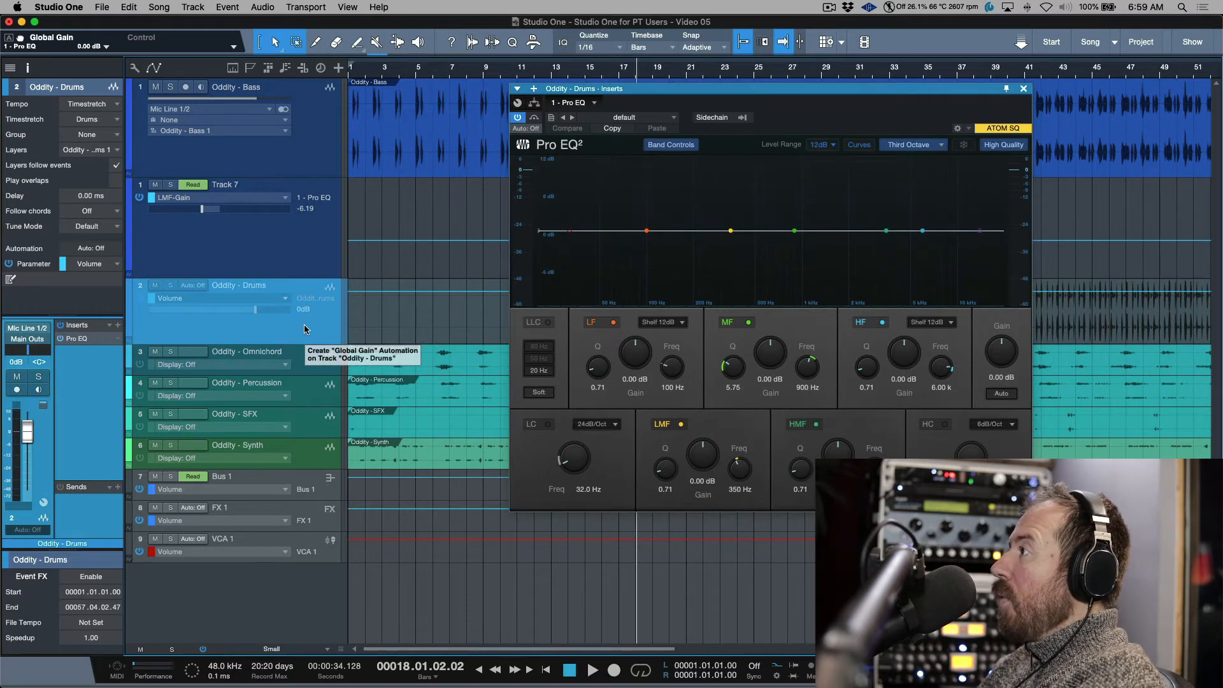
pyautogui.moveTo(305, 329); pyautogui.dragTo(303, 324)
pyautogui.press('super+z')
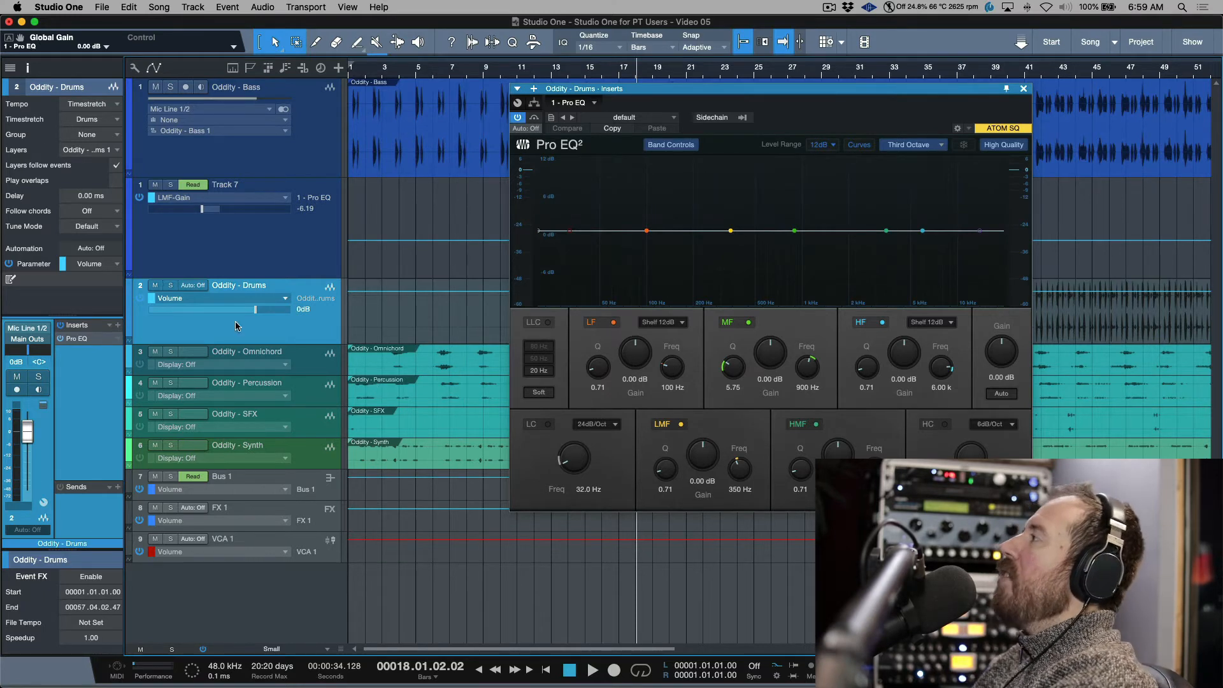
# Step: Create a separate automation track for the drums Pro EQ's HMF-Gain between Oddity - Omnichord and Oddity - Percussion
pyautogui.click(1005, 358)
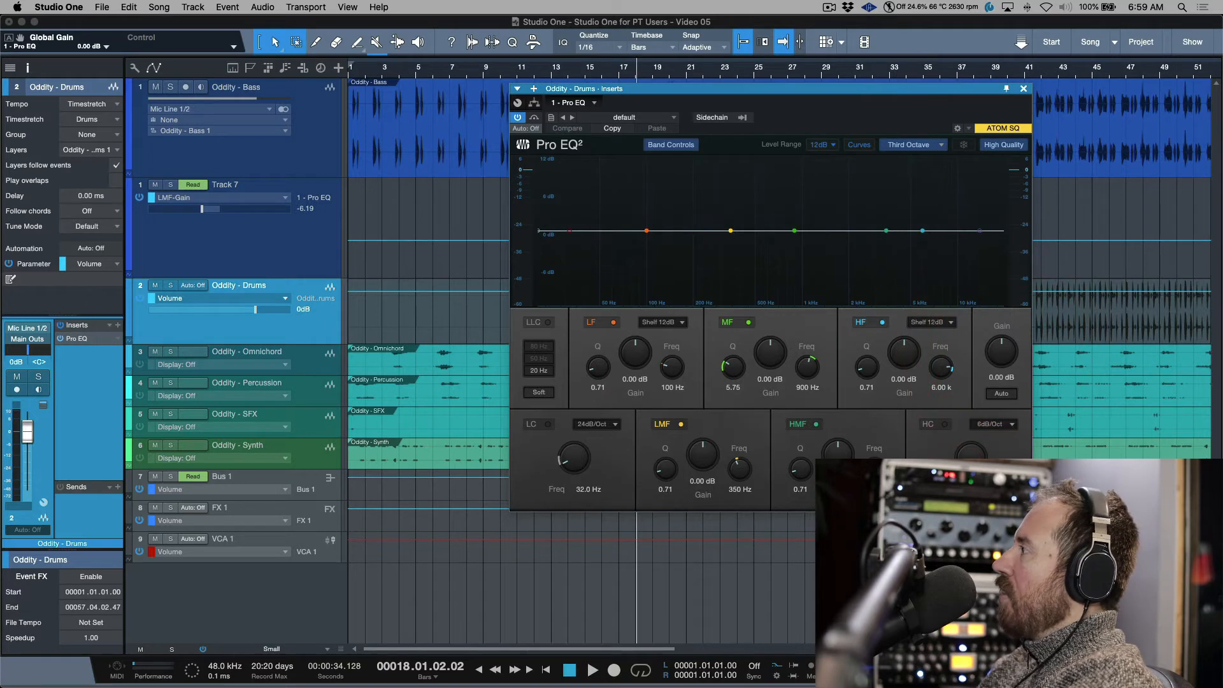
pyautogui.click(971, 451)
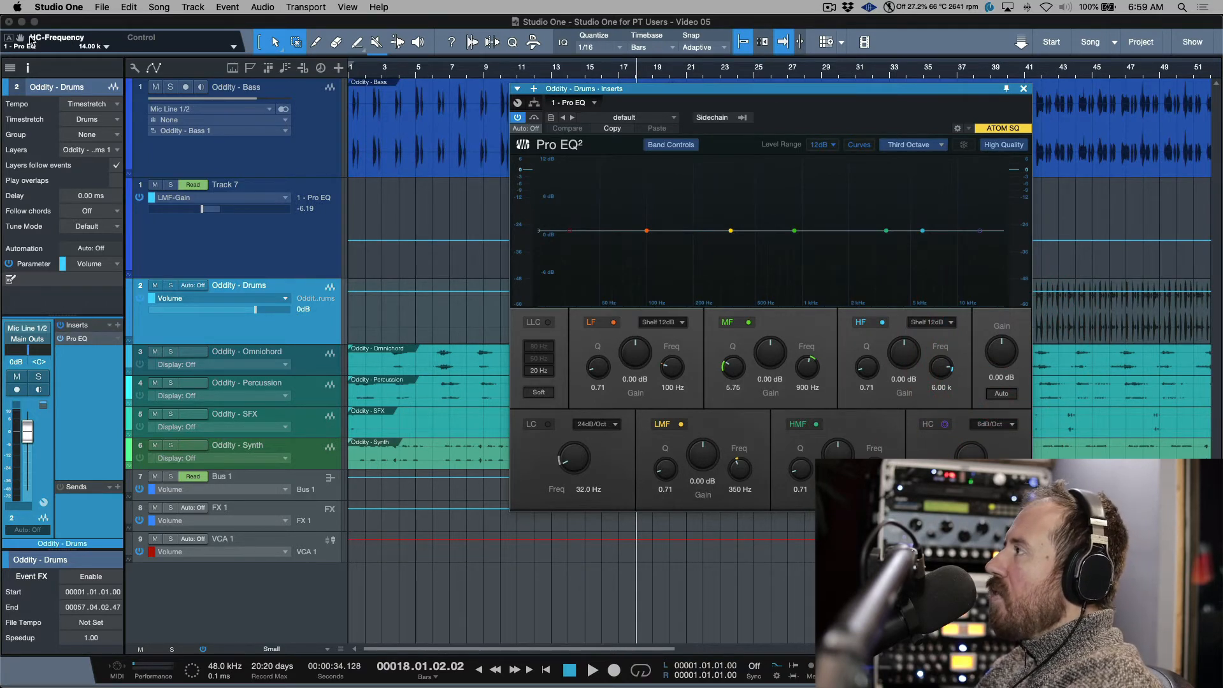
pyautogui.click(840, 453)
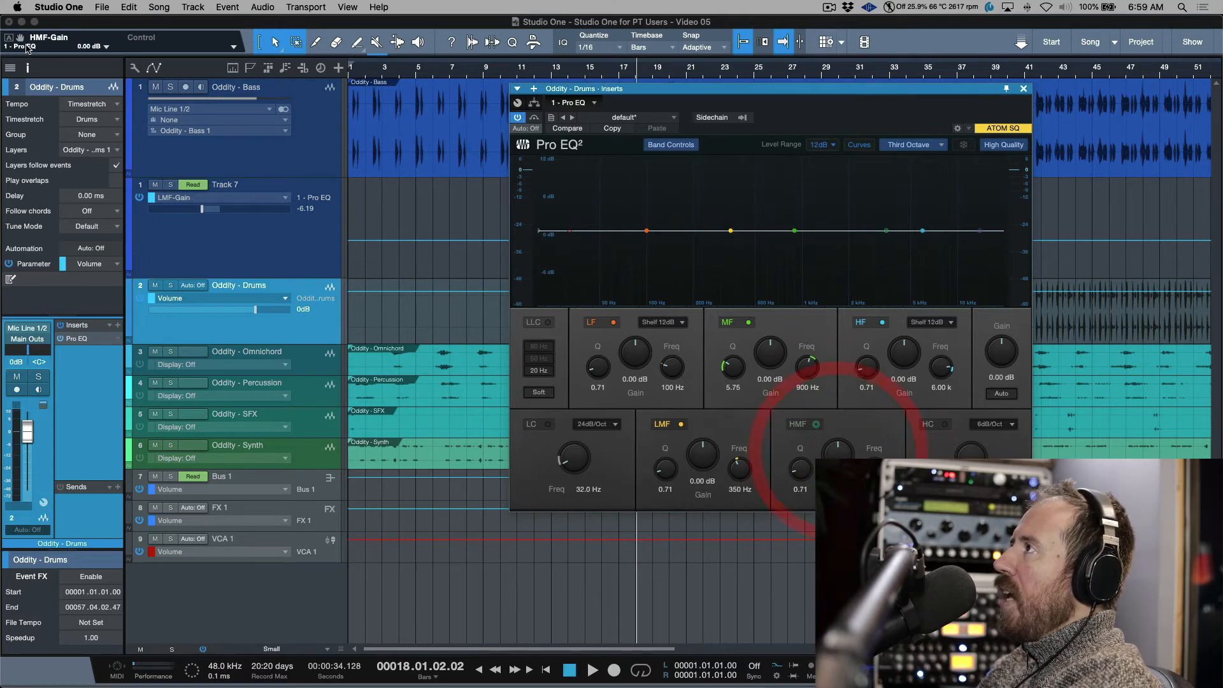
pyautogui.moveTo(20, 40); pyautogui.dragTo(320, 377)
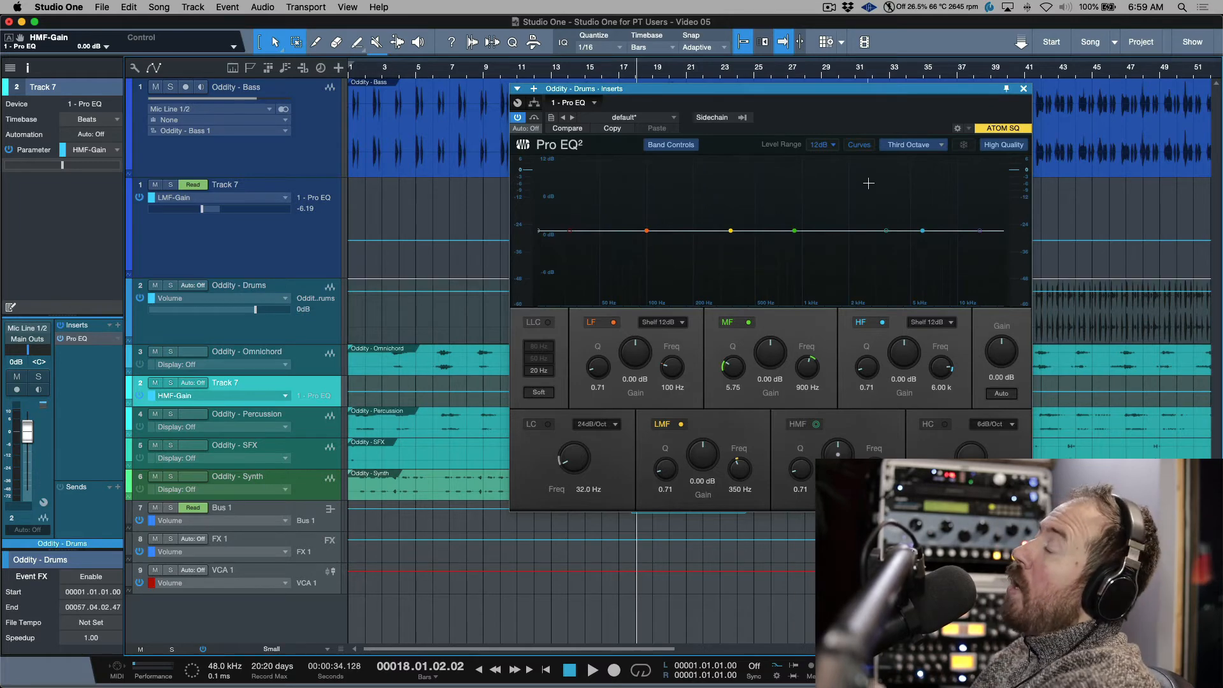
# Step: Close the Pro EQ window and enlarge the drums HMF-Gain automation track below Oddity - Omnichord
pyautogui.click(1023, 88)
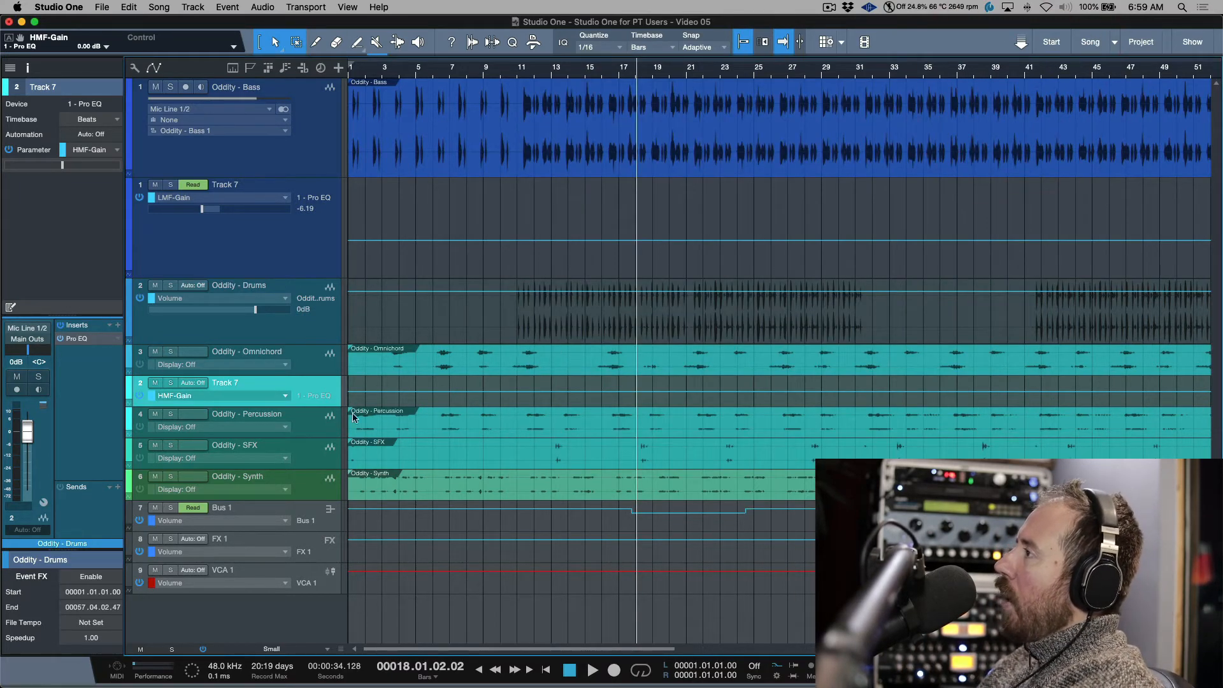
pyautogui.moveTo(335, 405); pyautogui.dragTo(338, 448)
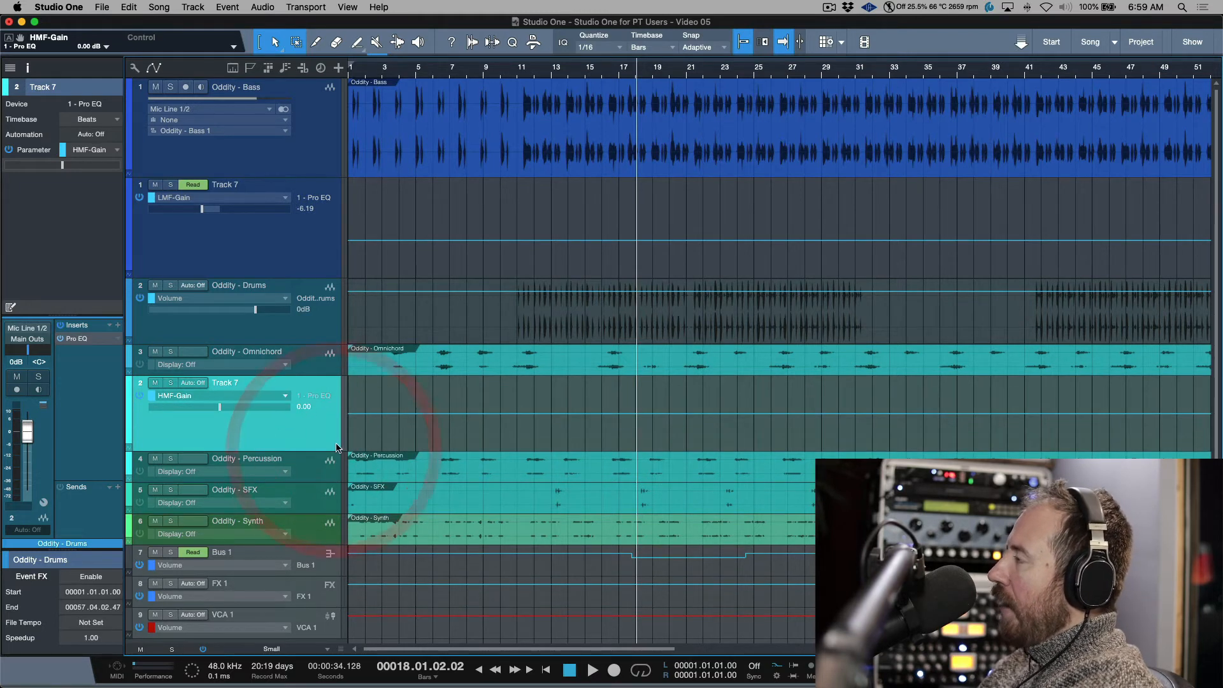
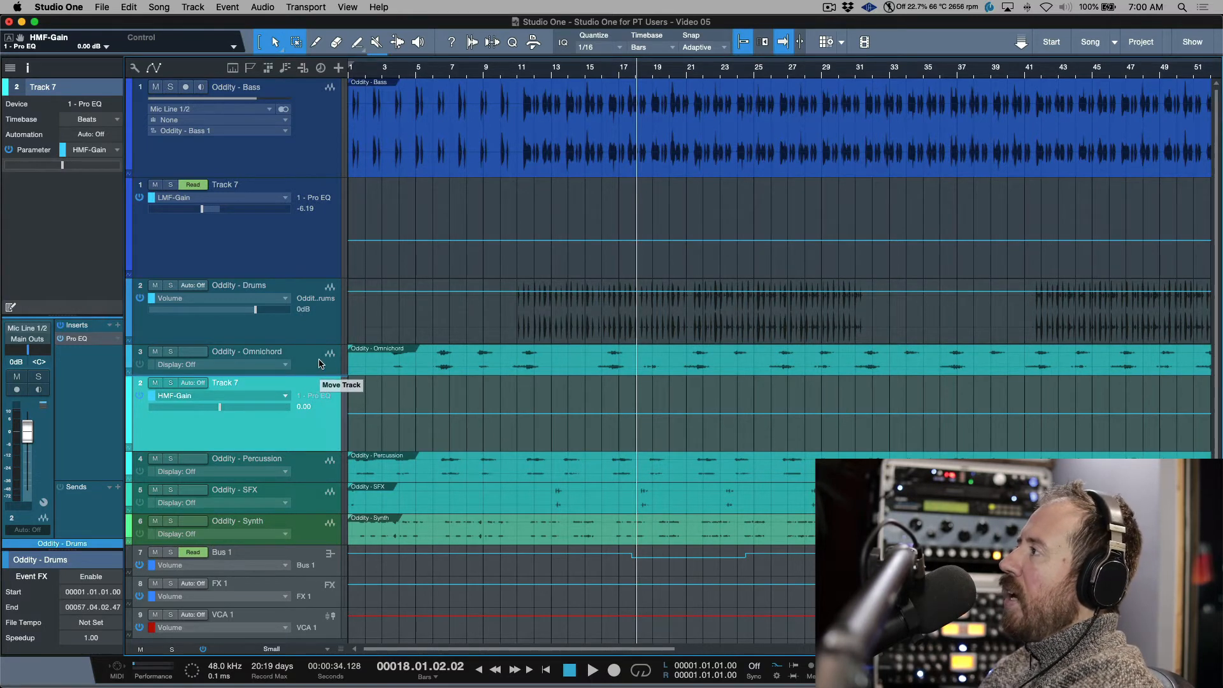
pyautogui.moveTo(323, 389); pyautogui.dragTo(325, 449)
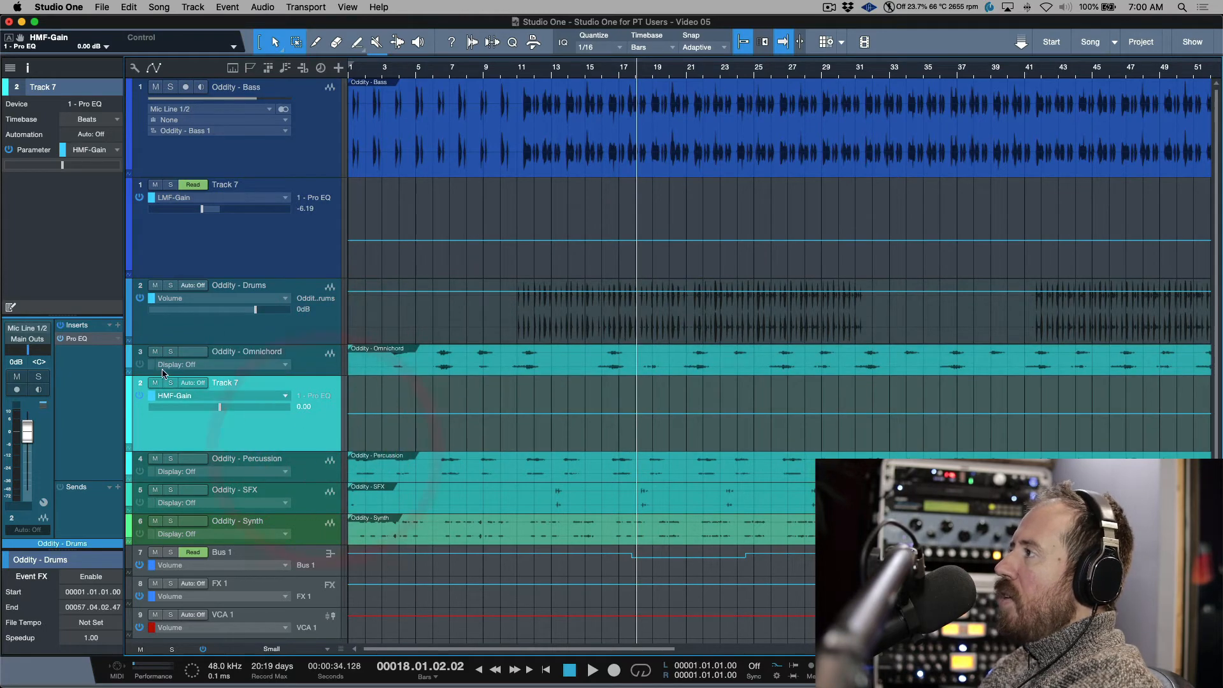
# Step: Try to move the separate HMF-Gain automation track among Oddity - Omnichord's expanded envelopes, and collapse the envelopes
pyautogui.click(130, 376)
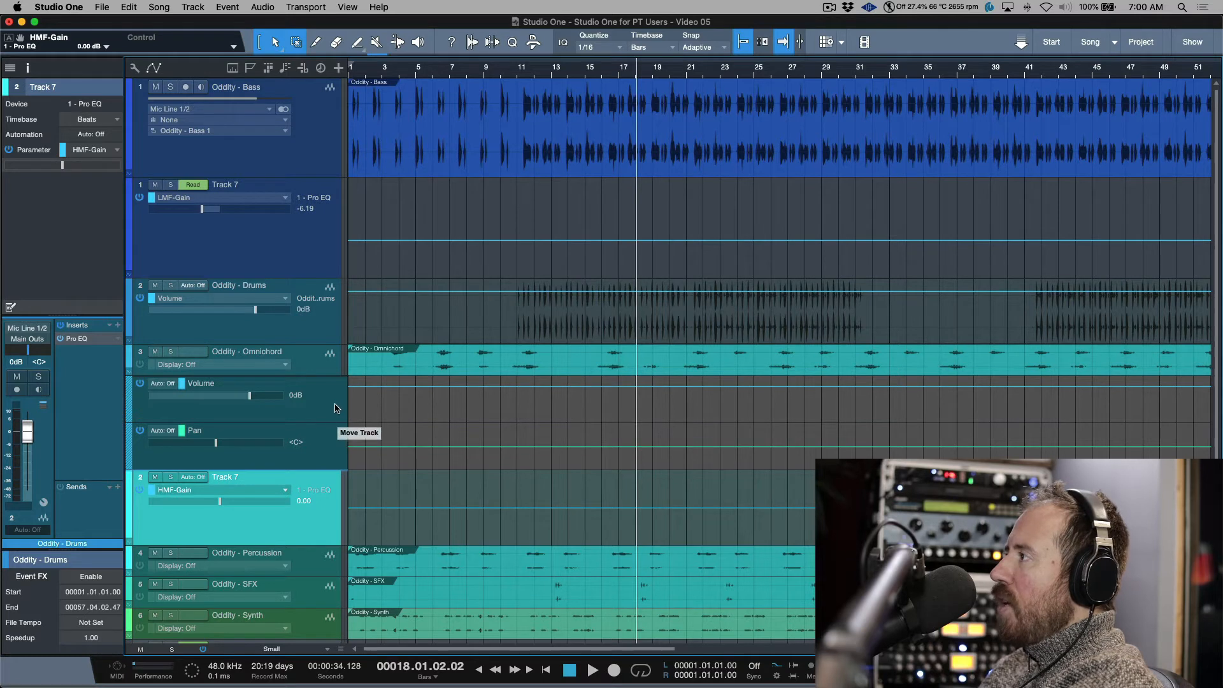
pyautogui.moveTo(322, 418); pyautogui.dragTo(323, 408)
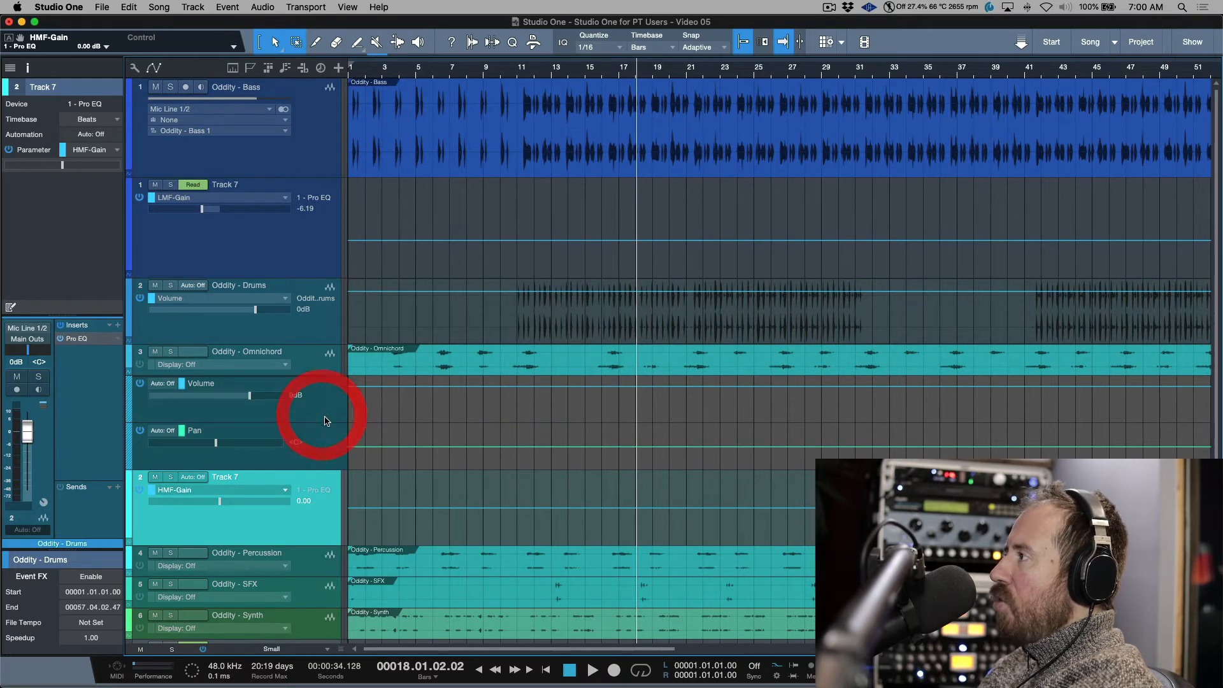
pyautogui.click(276, 491)
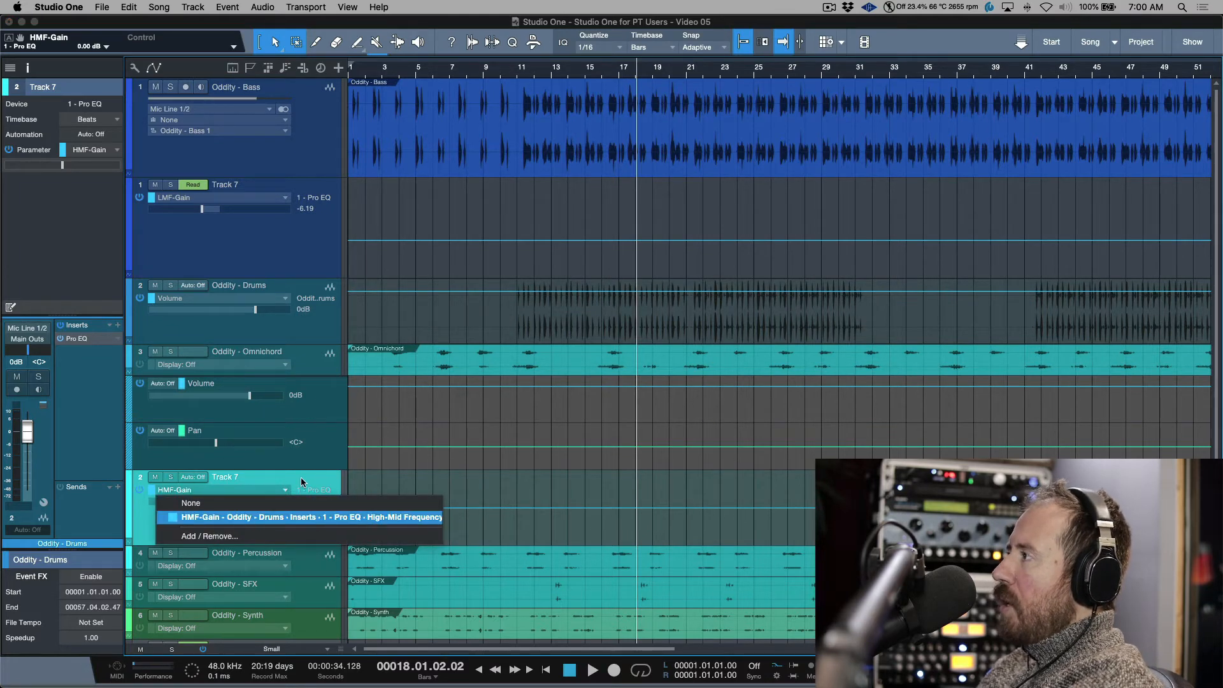
pyautogui.click(300, 479)
pyautogui.click(320, 364)
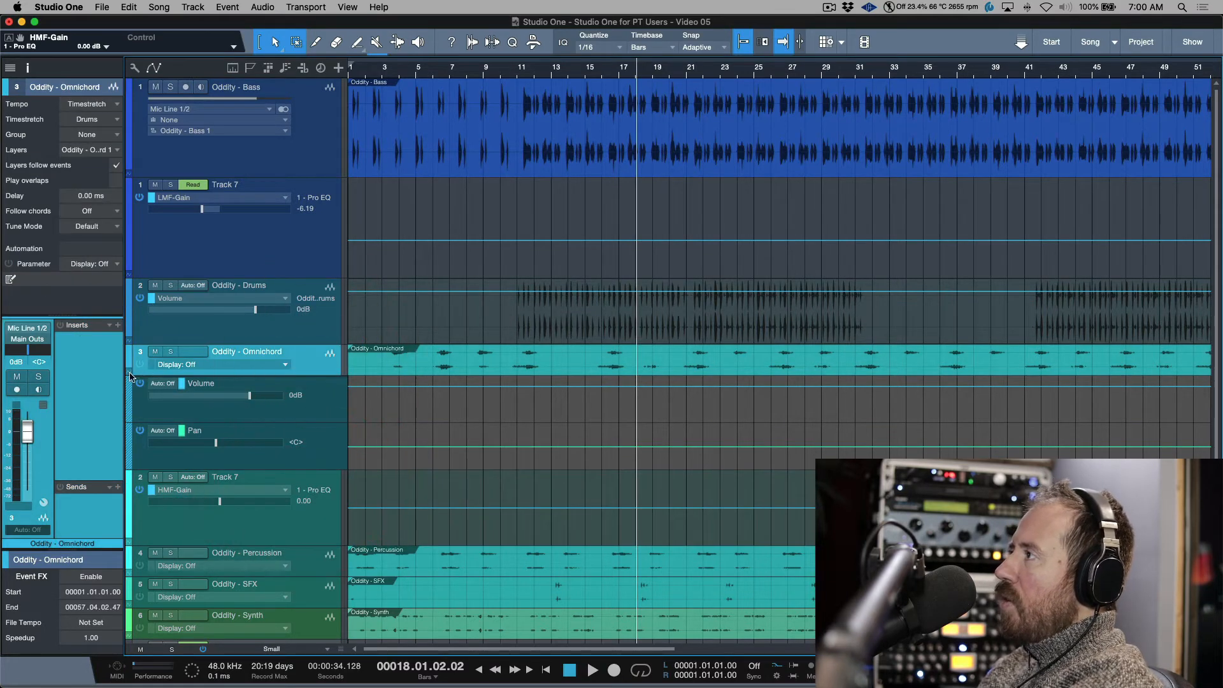
pyautogui.click(128, 374)
# Step: Move the HMF-Gain automation from its separate track into Oddity - Drums' expanded envelopes, and collapse them
pyautogui.click(175, 332)
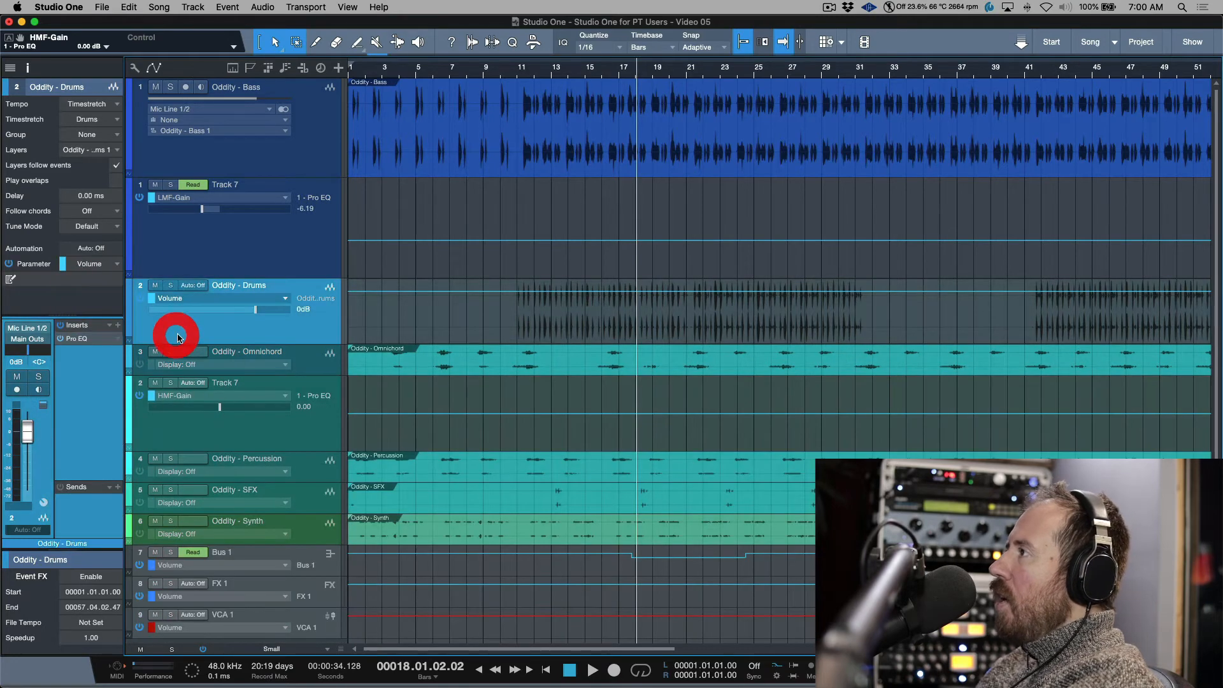
pyautogui.click(129, 344)
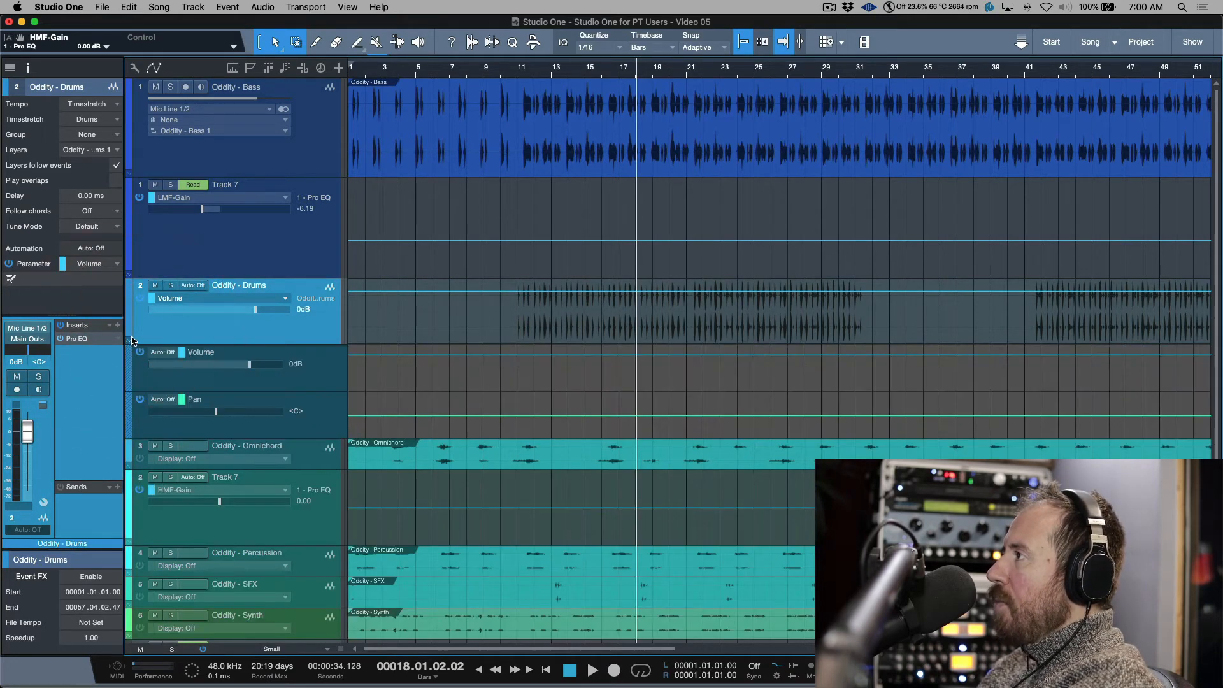
pyautogui.click(299, 506)
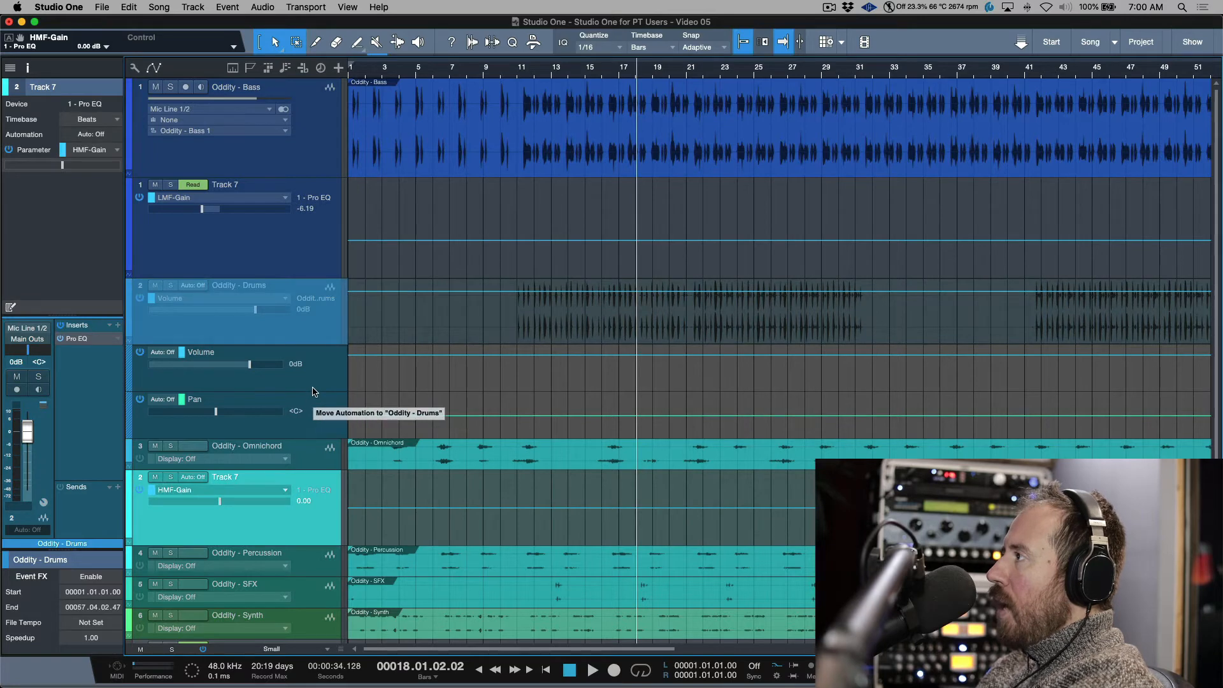
pyautogui.moveTo(316, 394); pyautogui.dragTo(316, 392)
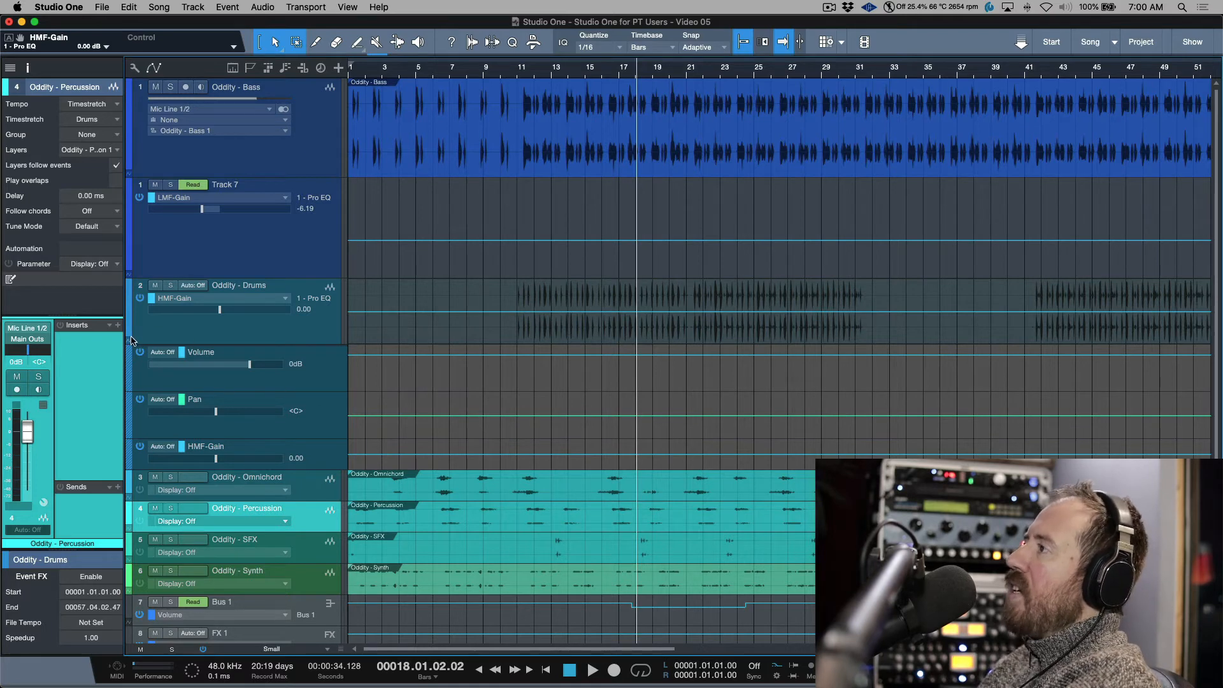
pyautogui.click(130, 341)
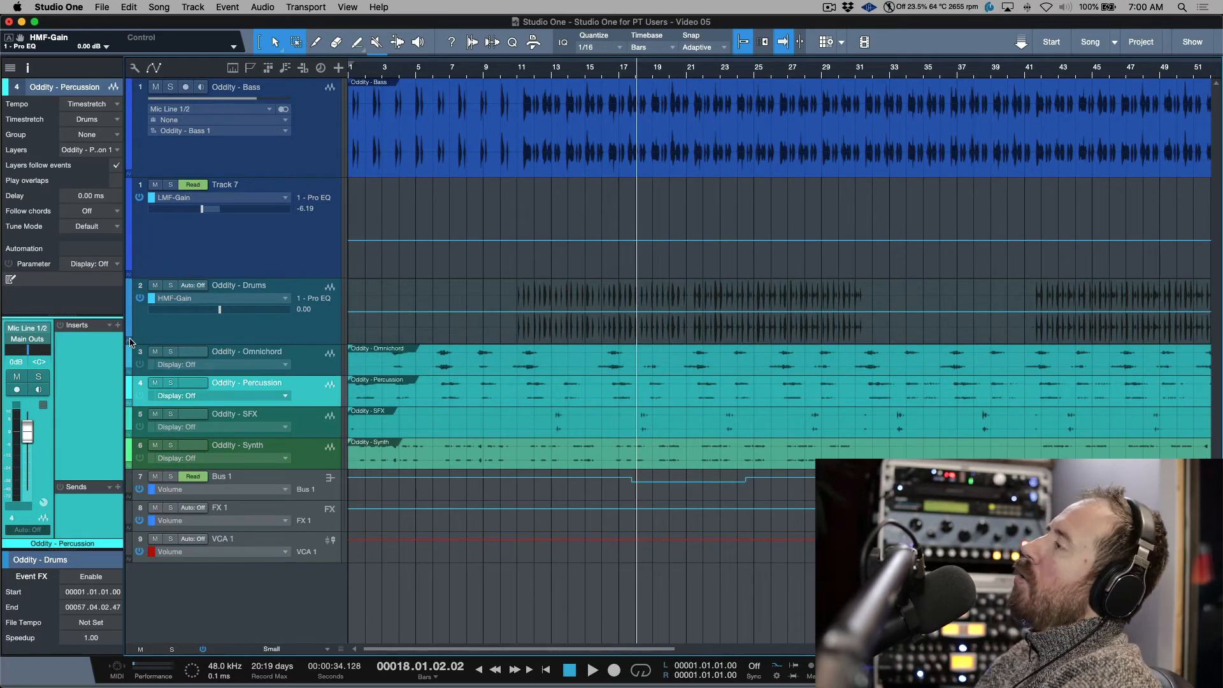
# Step: Show the automation on the Oddity - Bass track and view its list of available automation parameters
pyautogui.click(331, 160)
pyautogui.rightClick(331, 159)
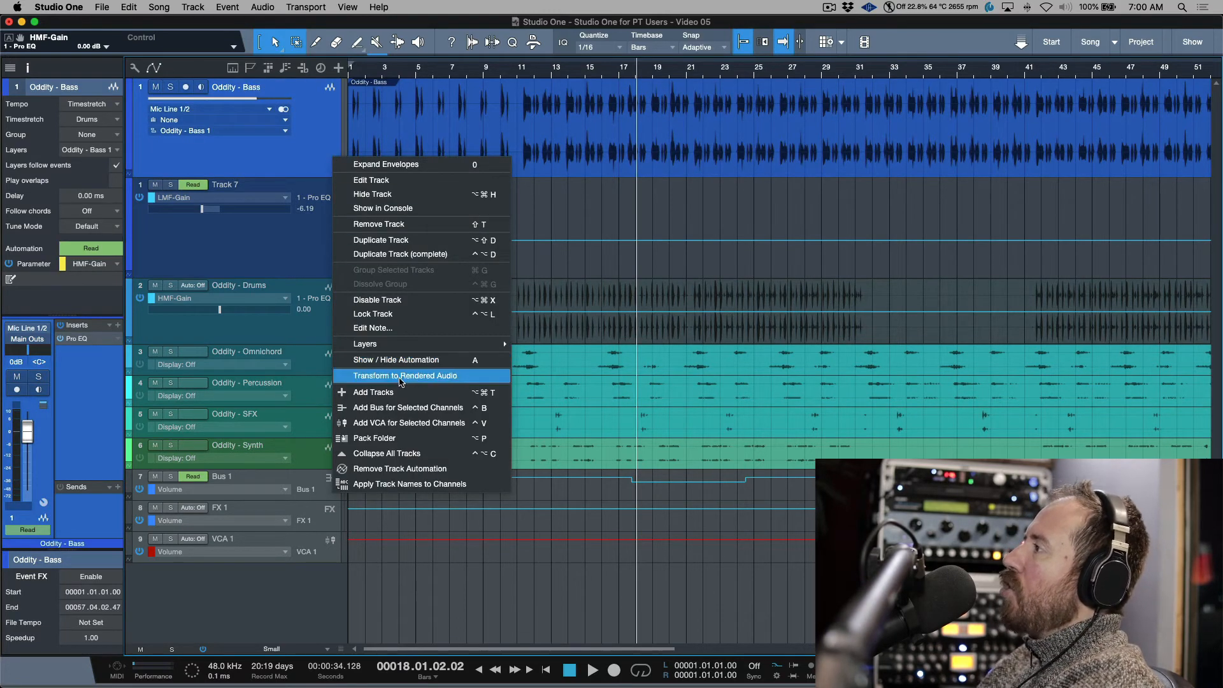
pyautogui.click(417, 363)
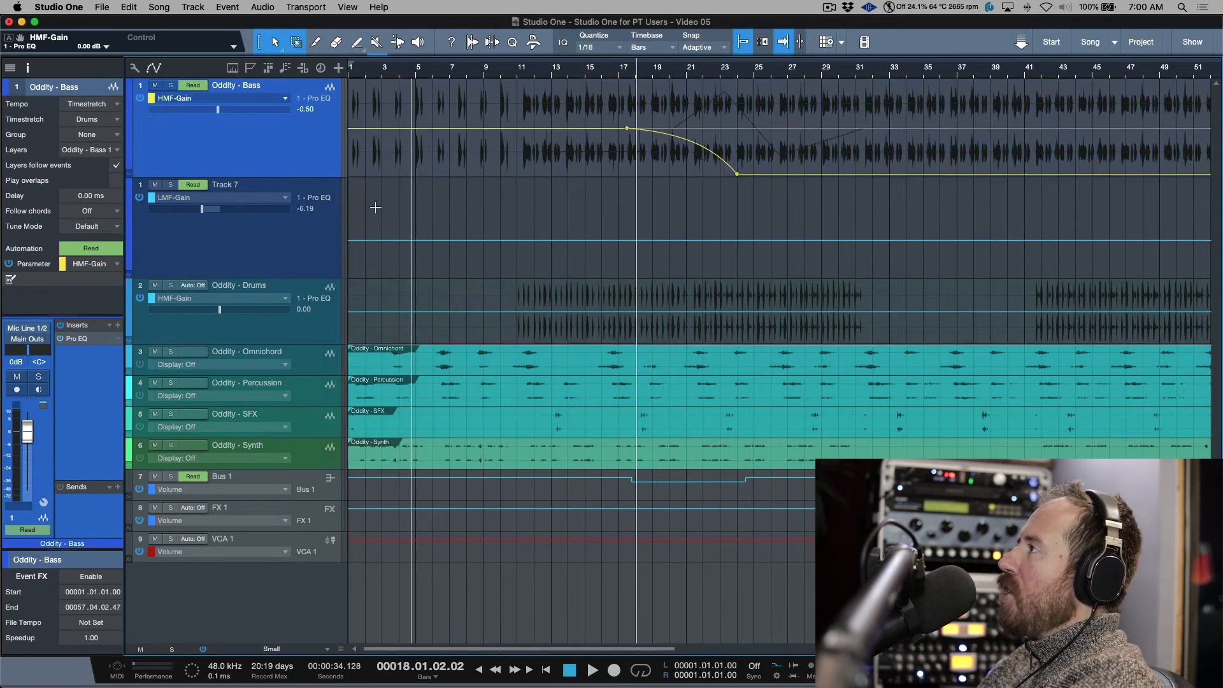
pyautogui.click(271, 98)
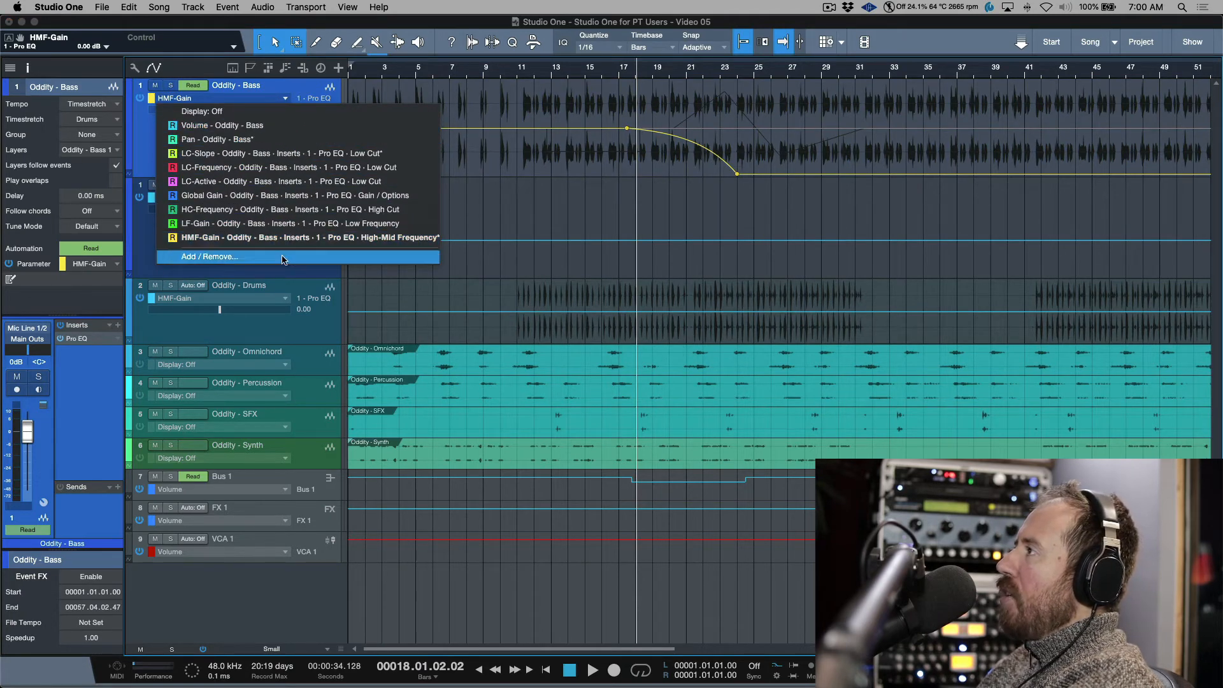
pyautogui.click(145, 151)
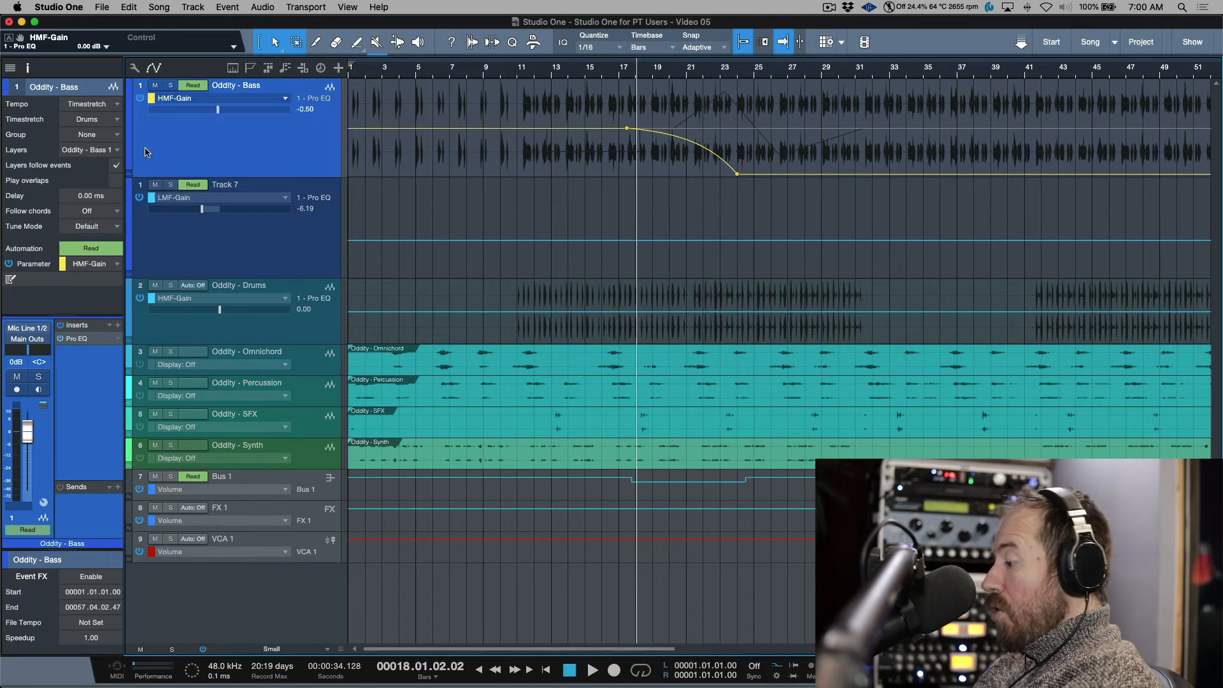
# Step: Cycle Oddity - Bass's displayed automation parameter forwards and backwards, ending on LF-Gain, and hide the track's automation
pyautogui.press('h')
pyautogui.press('h')
pyautogui.press('h')
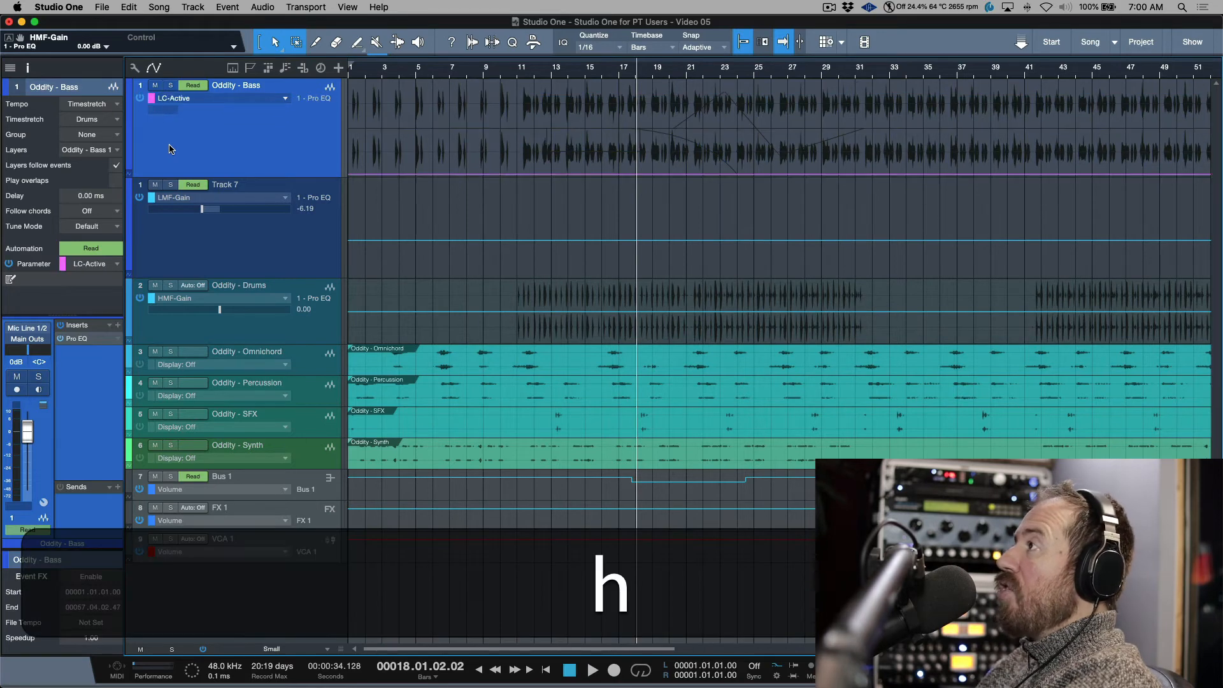
pyautogui.press('h')
pyautogui.press('h')
pyautogui.press('h')
pyautogui.hotkey('shift', 'h')
pyautogui.hotkey('shift', 'h')
pyautogui.hotkey('shift', 'h')
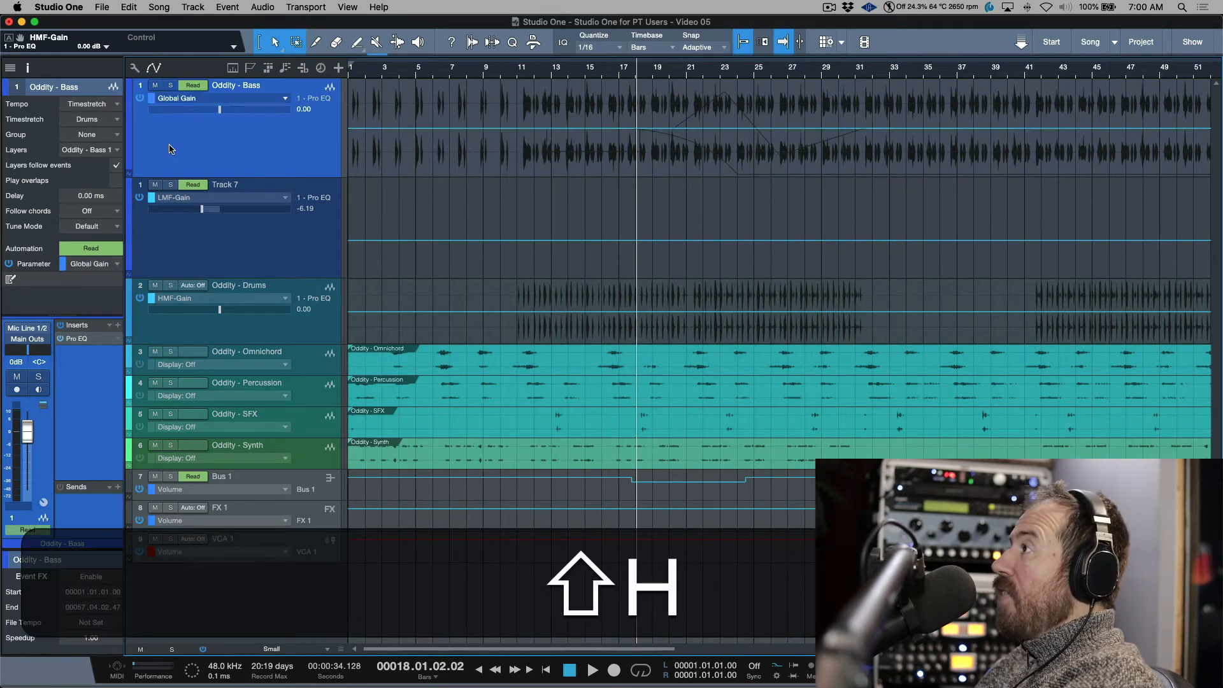
pyautogui.hotkey('shift', 'h')
pyautogui.hotkey('shift', 'h')
pyautogui.hotkey('shift', 'h')
pyautogui.hotkey('shift', 'h')
pyautogui.hotkey('shift', 'h')
pyautogui.hotkey('shift', 'h')
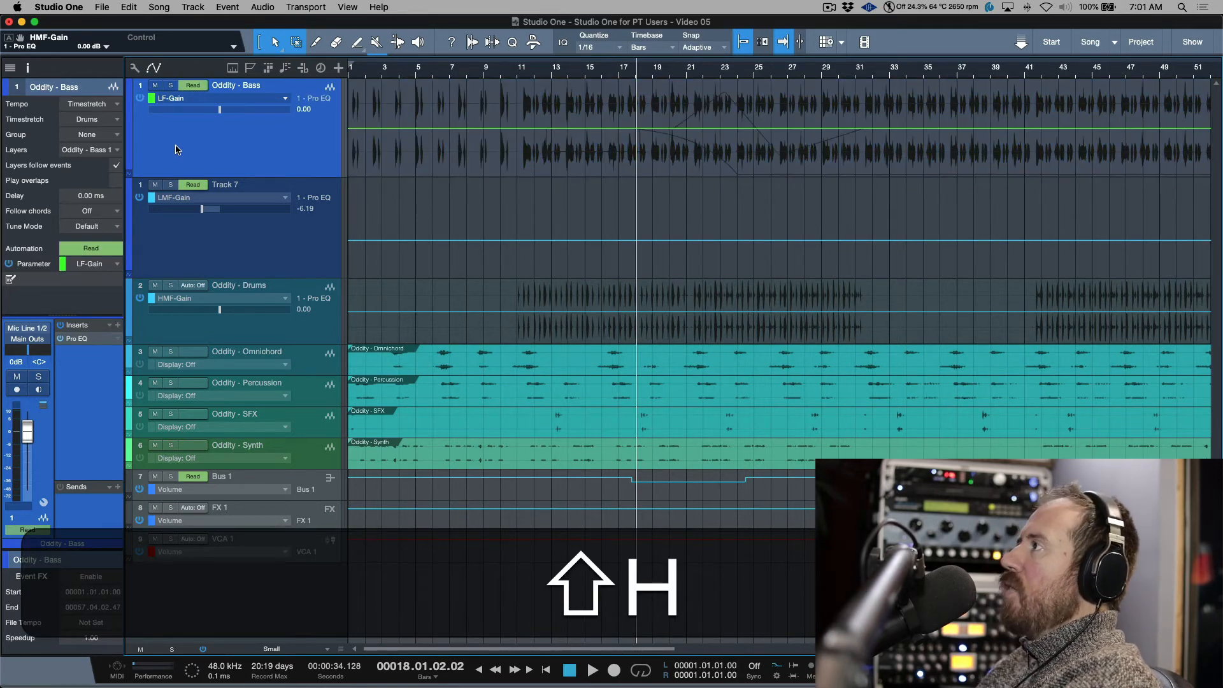
pyautogui.rightClick(177, 147)
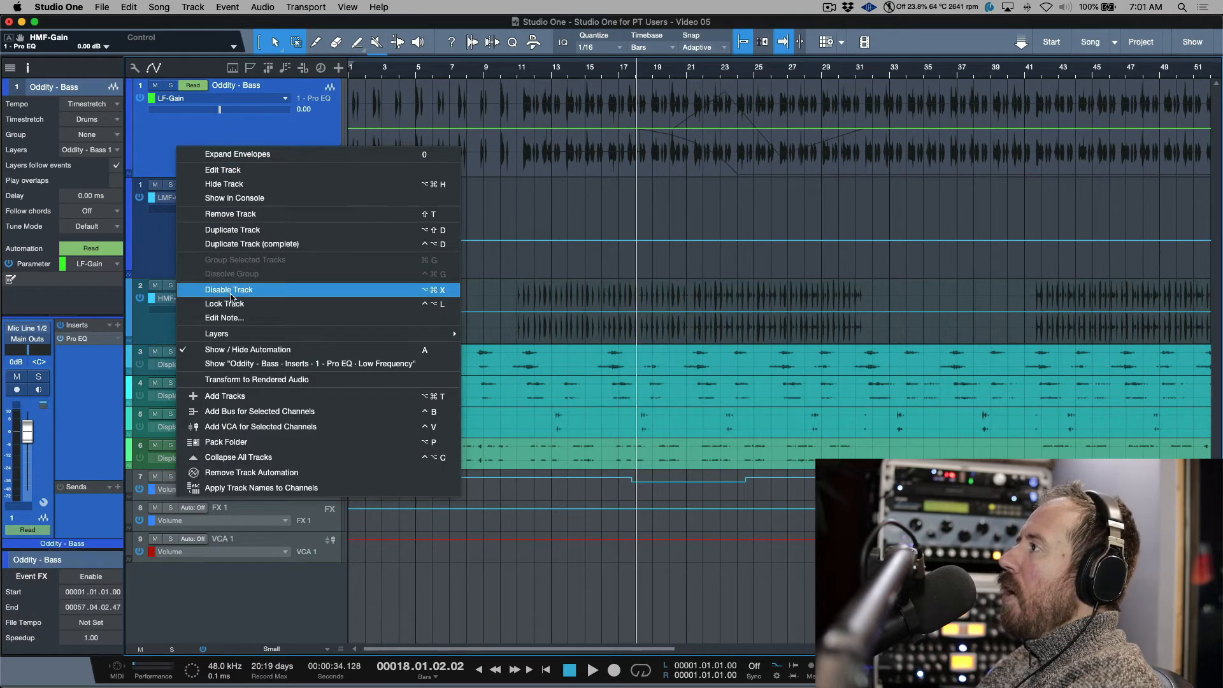
pyautogui.click(249, 350)
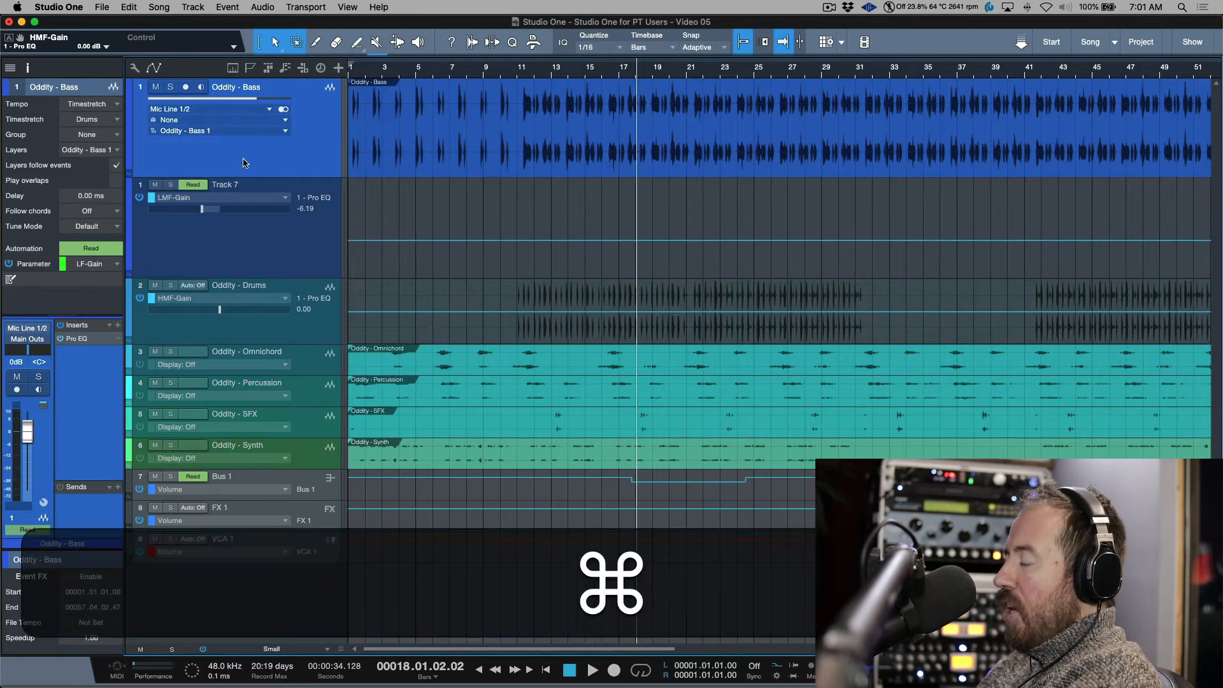
# Step: Switch to Pro Tools, show an automation lane below Oddity - Synth, and view the lane's parameter choices
pyautogui.press('super+Tab')
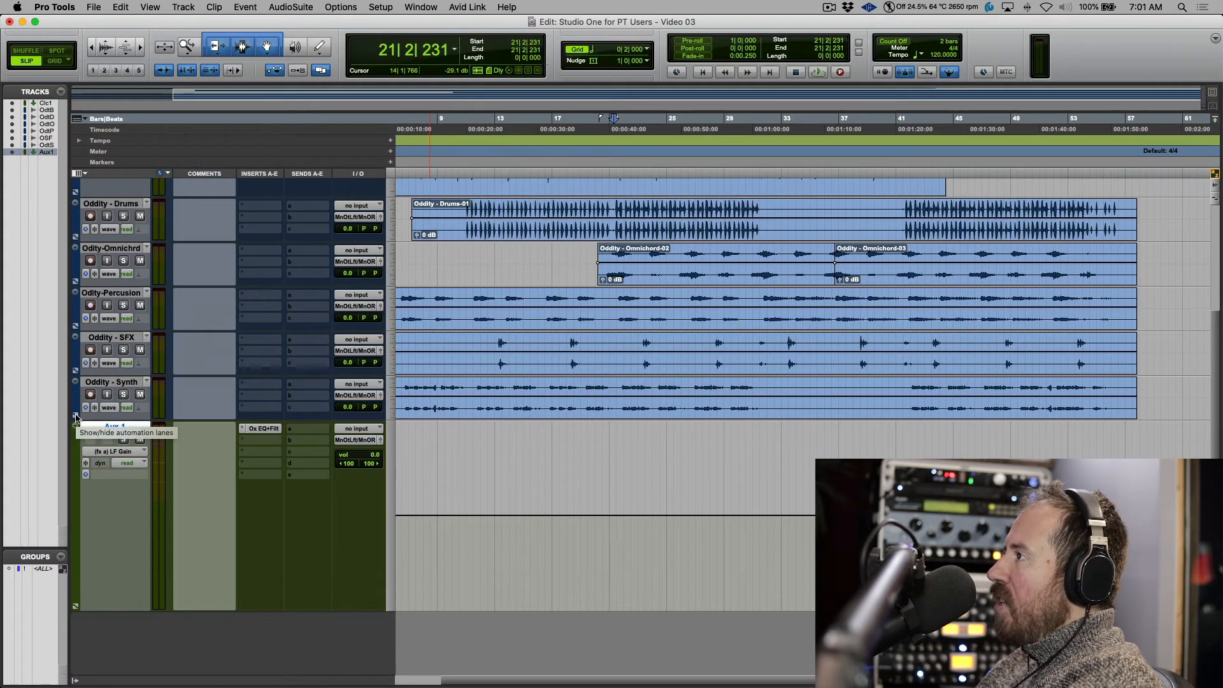
pyautogui.click(76, 418)
pyautogui.click(152, 429)
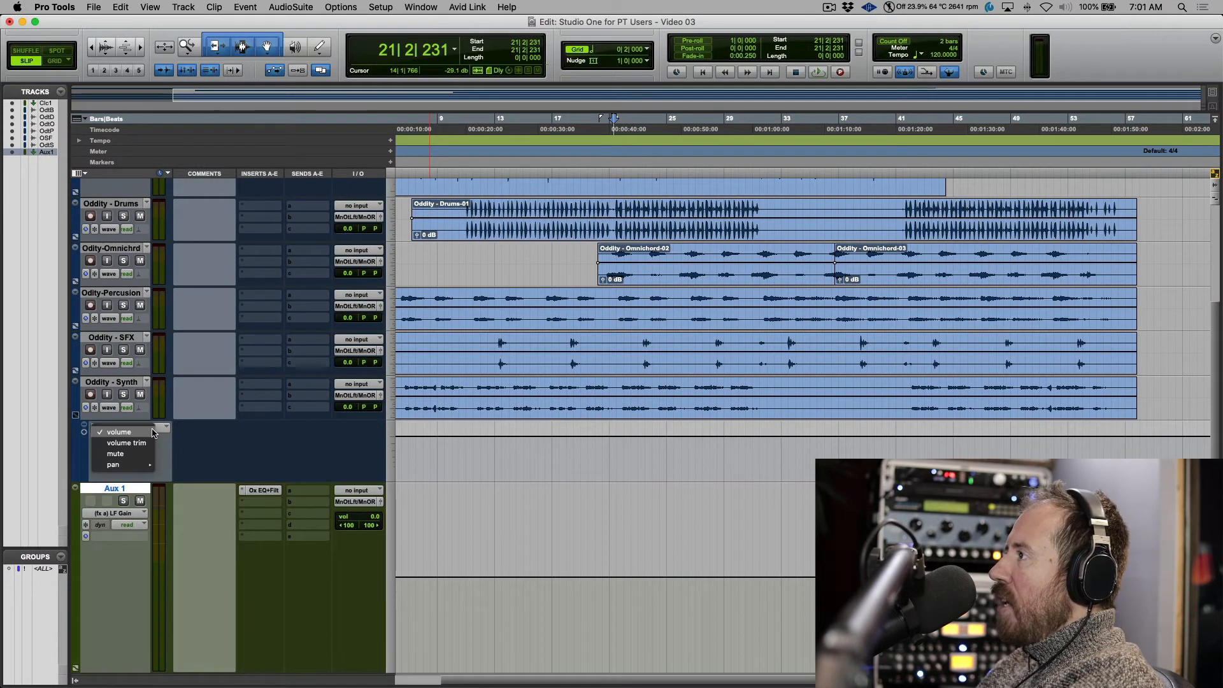
pyautogui.moveTo(128, 465)
pyautogui.click(224, 452)
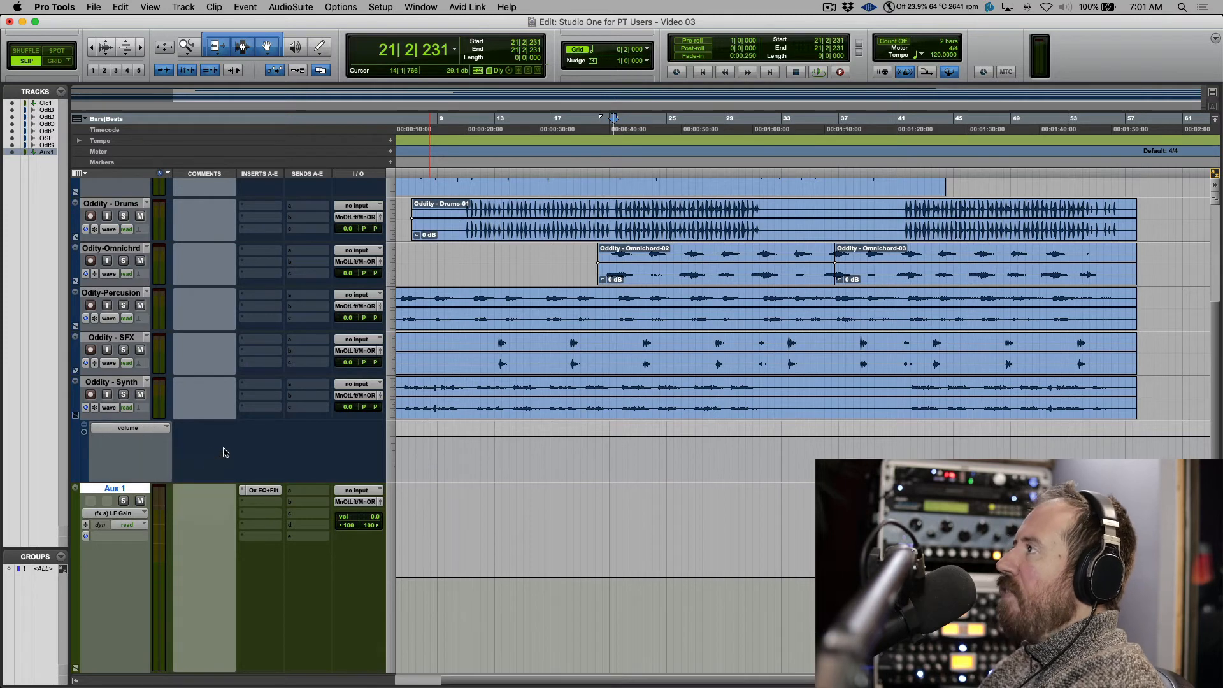
# Step: Switch back to Studio One and expand the automation envelopes below Oddity - Bass
pyautogui.press('super+Tab')
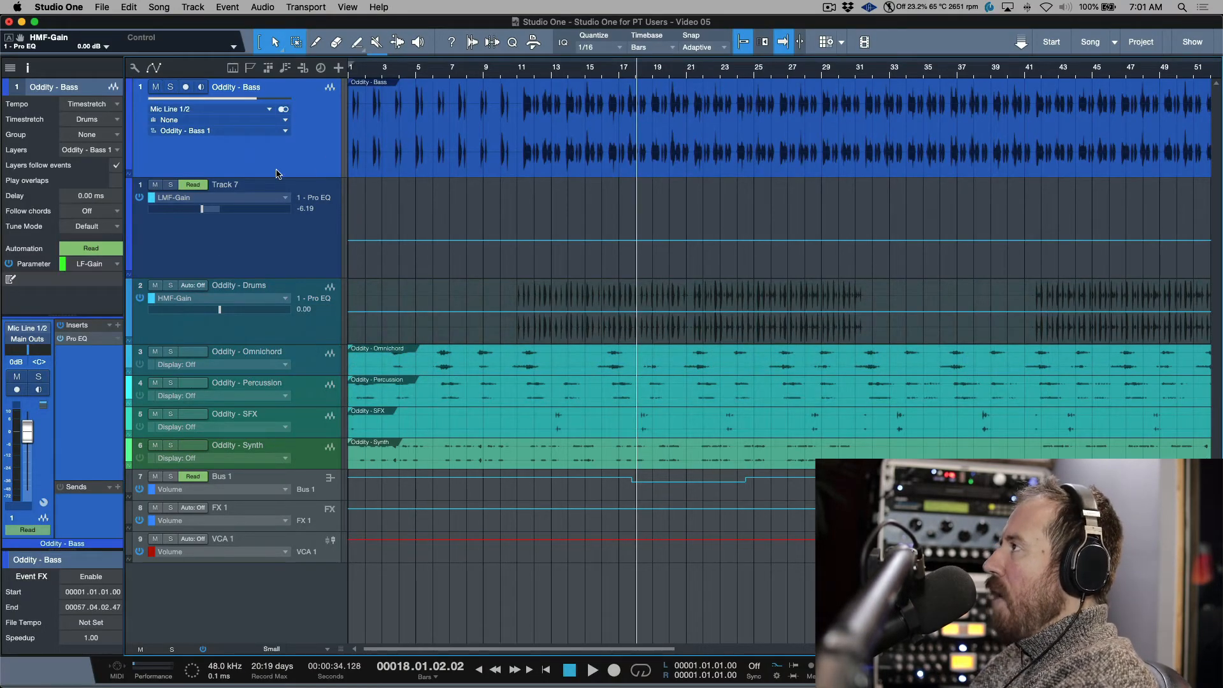
pyautogui.rightClick(273, 172)
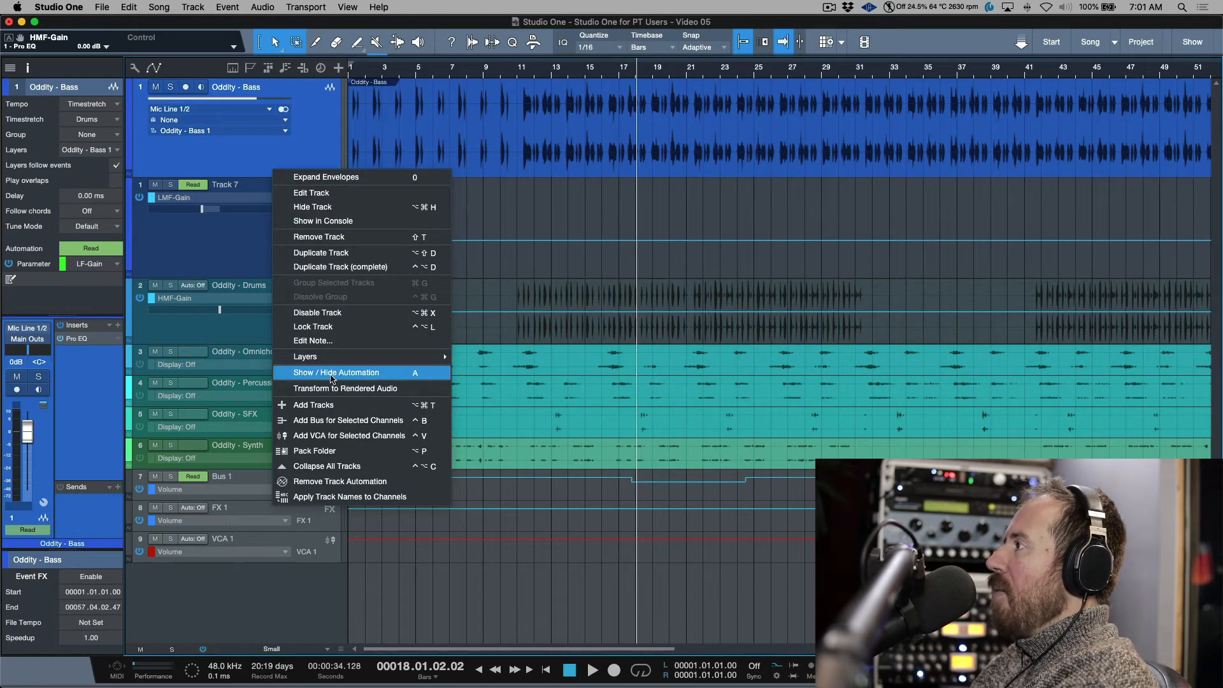
pyautogui.click(253, 160)
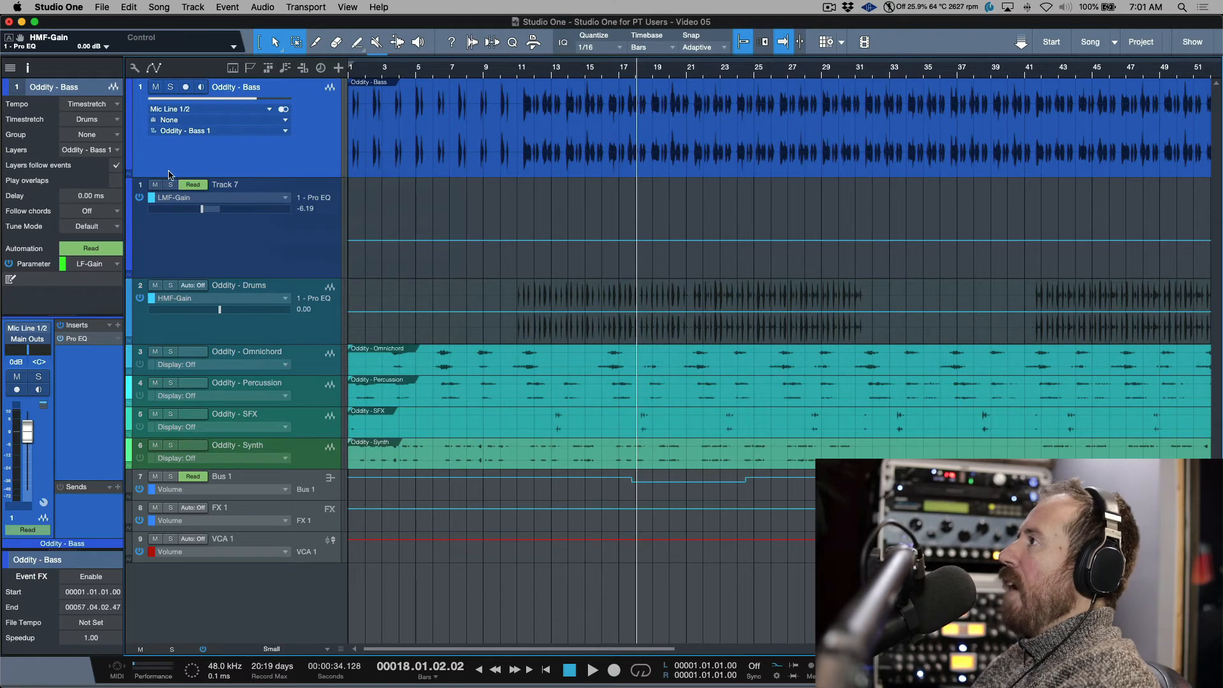
pyautogui.click(130, 176)
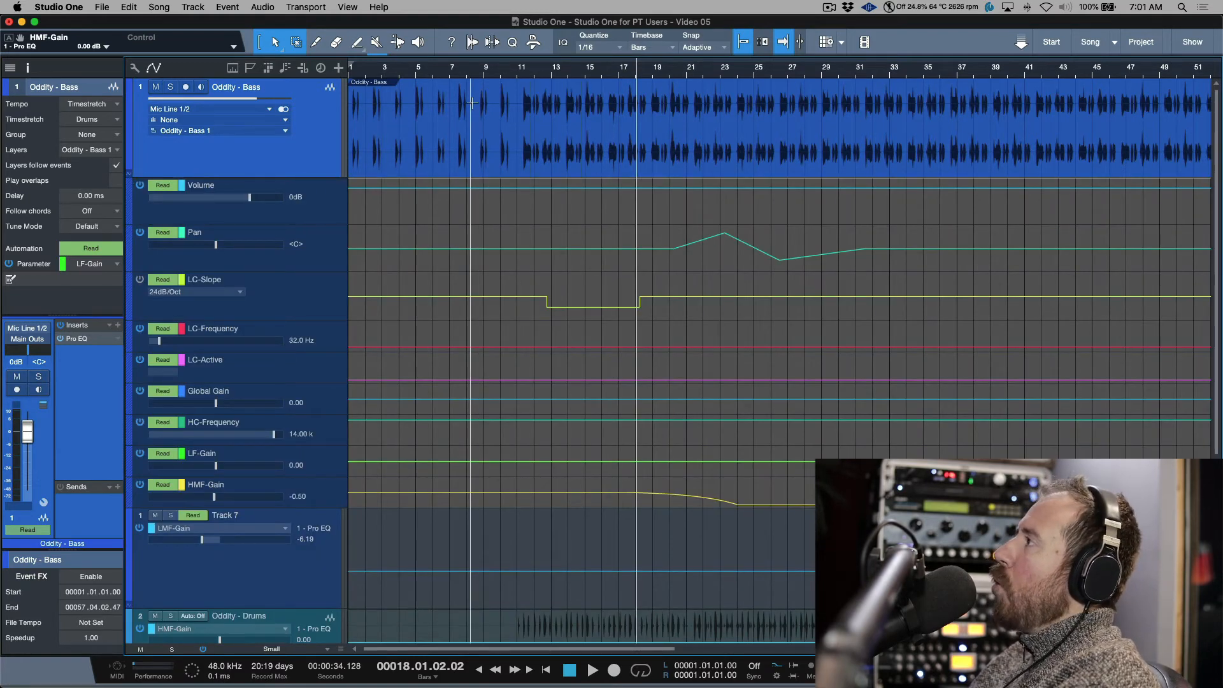
# Step: Lower Oddity - Bass's Volume, Pan, LC-Slope and LC-Frequency envelopes within a selected audio range from about bar 30 to bar 34
pyautogui.moveTo(467, 114); pyautogui.dragTo(552, 118)
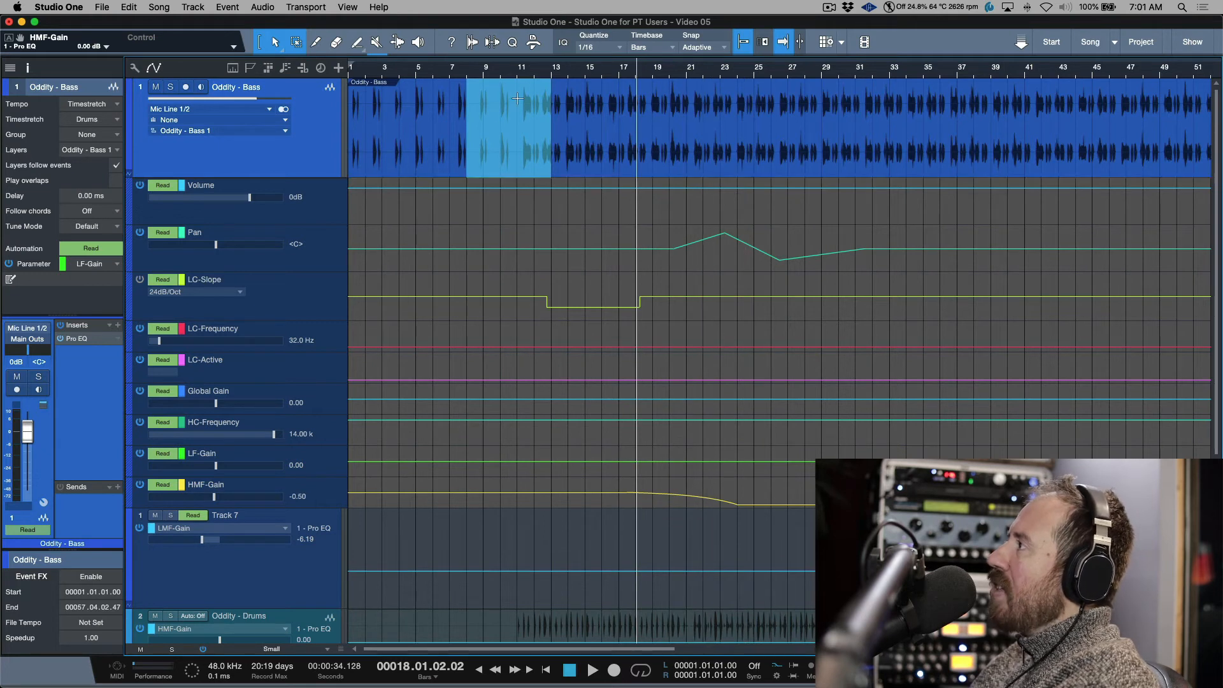
pyautogui.moveTo(843, 109); pyautogui.dragTo(919, 111)
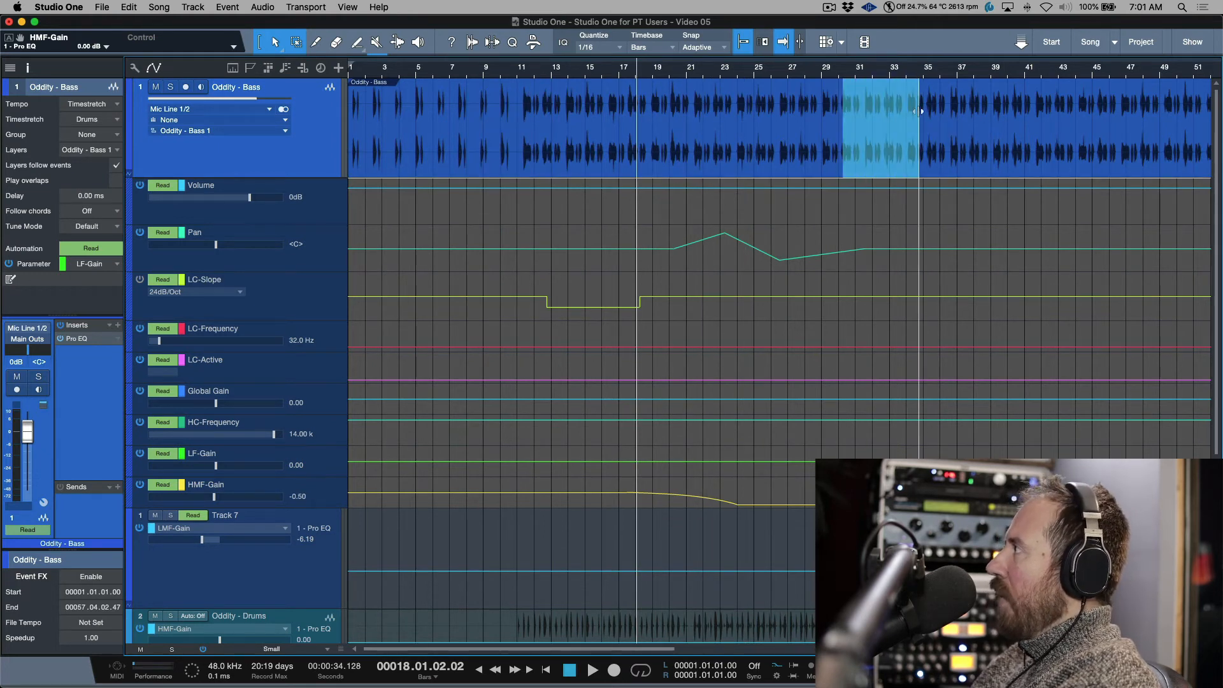
pyautogui.moveTo(888, 185); pyautogui.dragTo(889, 192)
pyautogui.moveTo(885, 250); pyautogui.dragTo(886, 255)
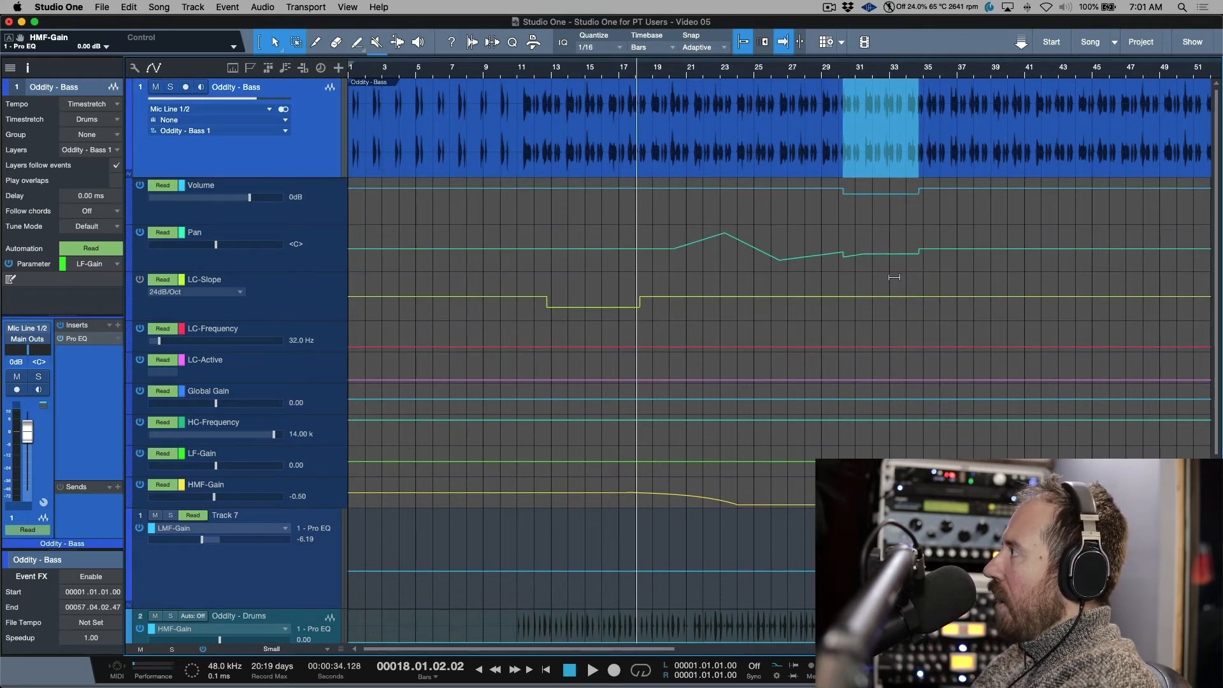
pyautogui.moveTo(892, 297); pyautogui.dragTo(891, 335)
# Step: Trim selected ranges of Oddity - Bass's Pan and LC-Slope envelopes slightly downwards, and collapse the bass envelopes
pyautogui.moveTo(986, 269); pyautogui.dragTo(614, 262)
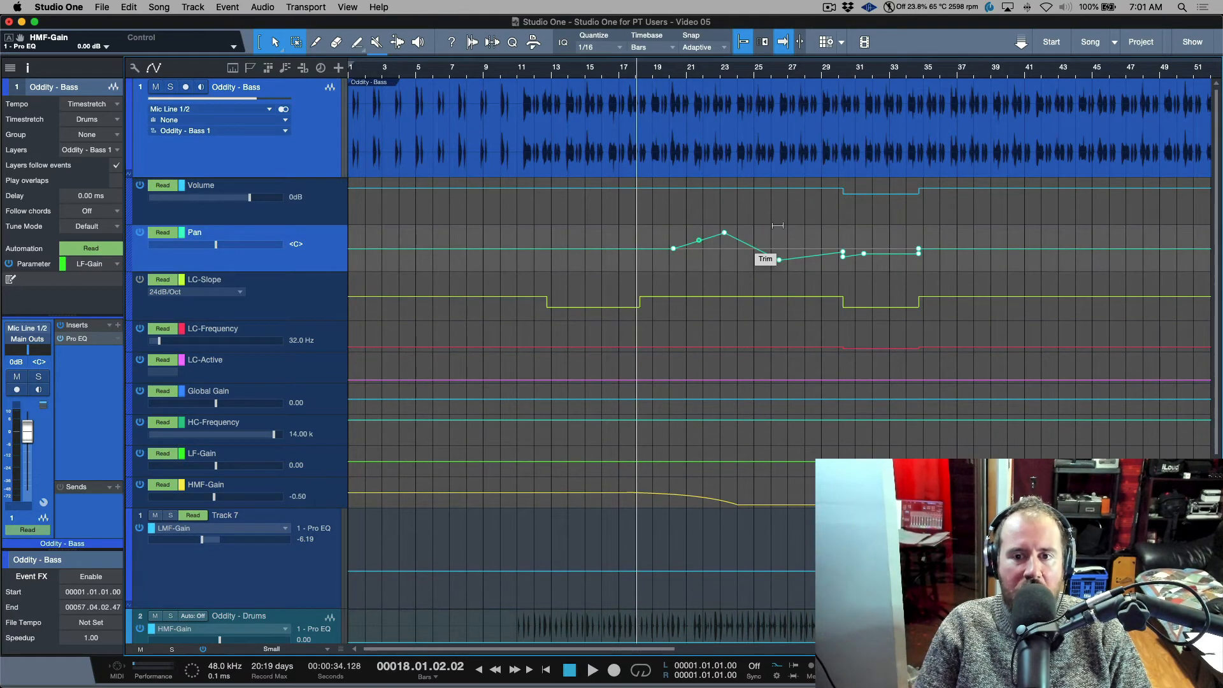
pyautogui.moveTo(780, 225); pyautogui.dragTo(779, 232)
pyautogui.moveTo(958, 321); pyautogui.dragTo(479, 274)
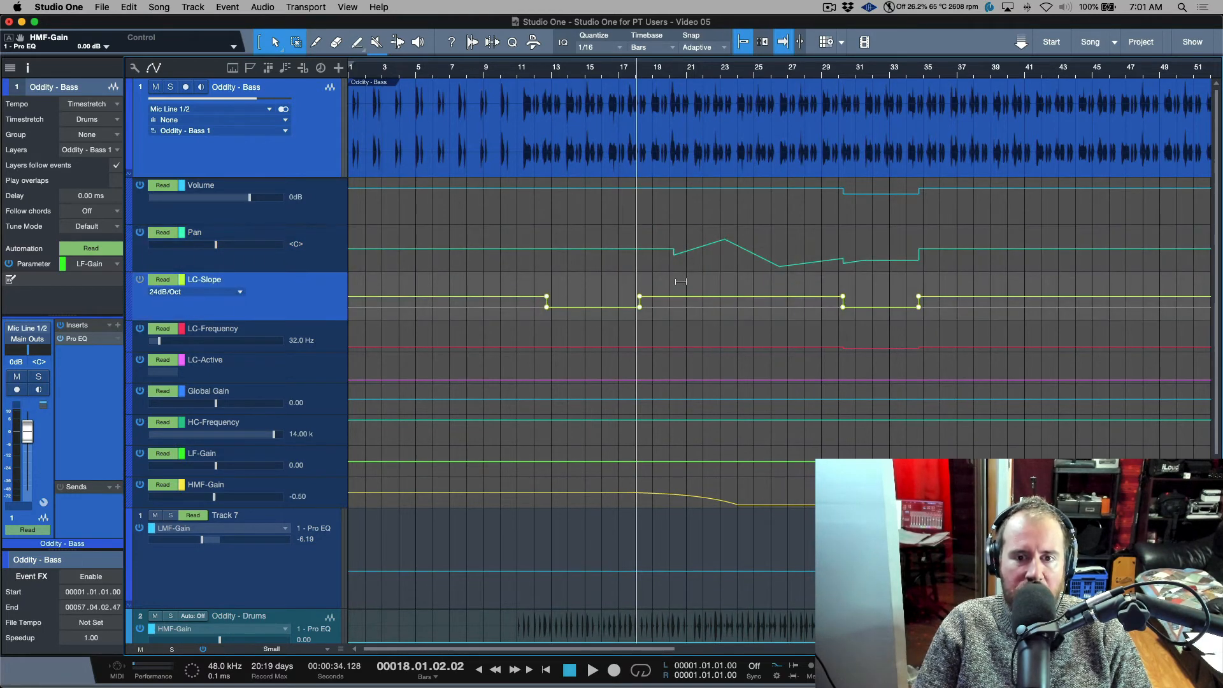
pyautogui.moveTo(693, 277); pyautogui.dragTo(698, 281)
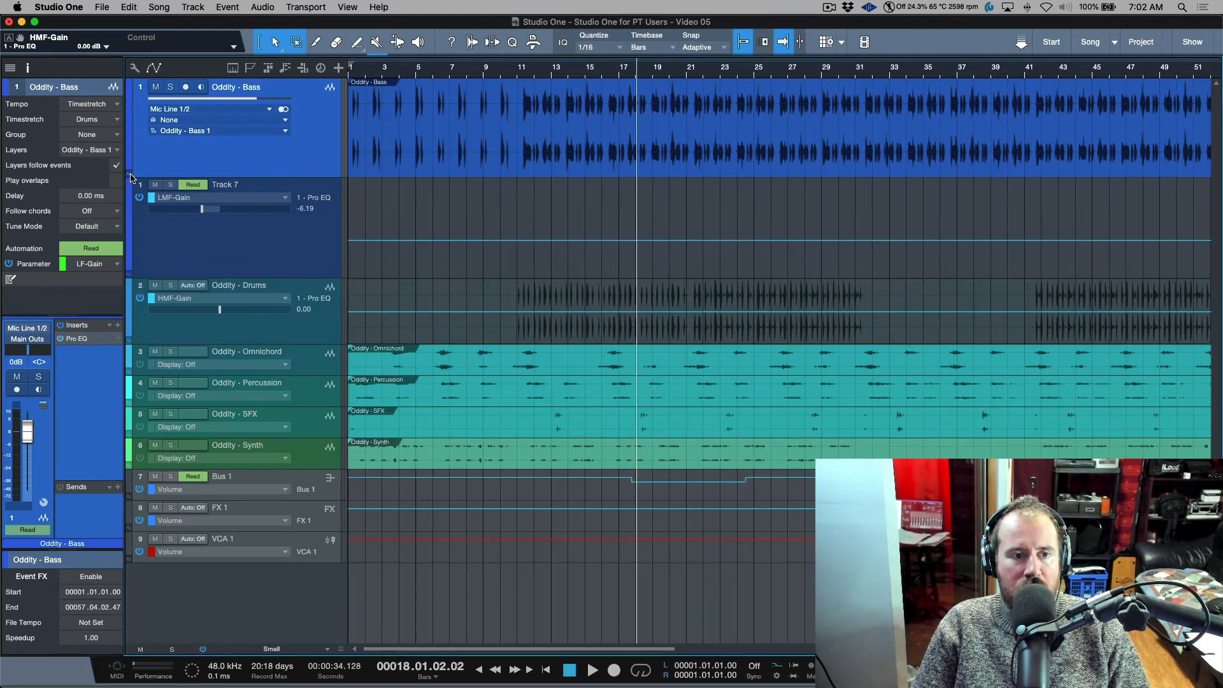
pyautogui.click(130, 174)
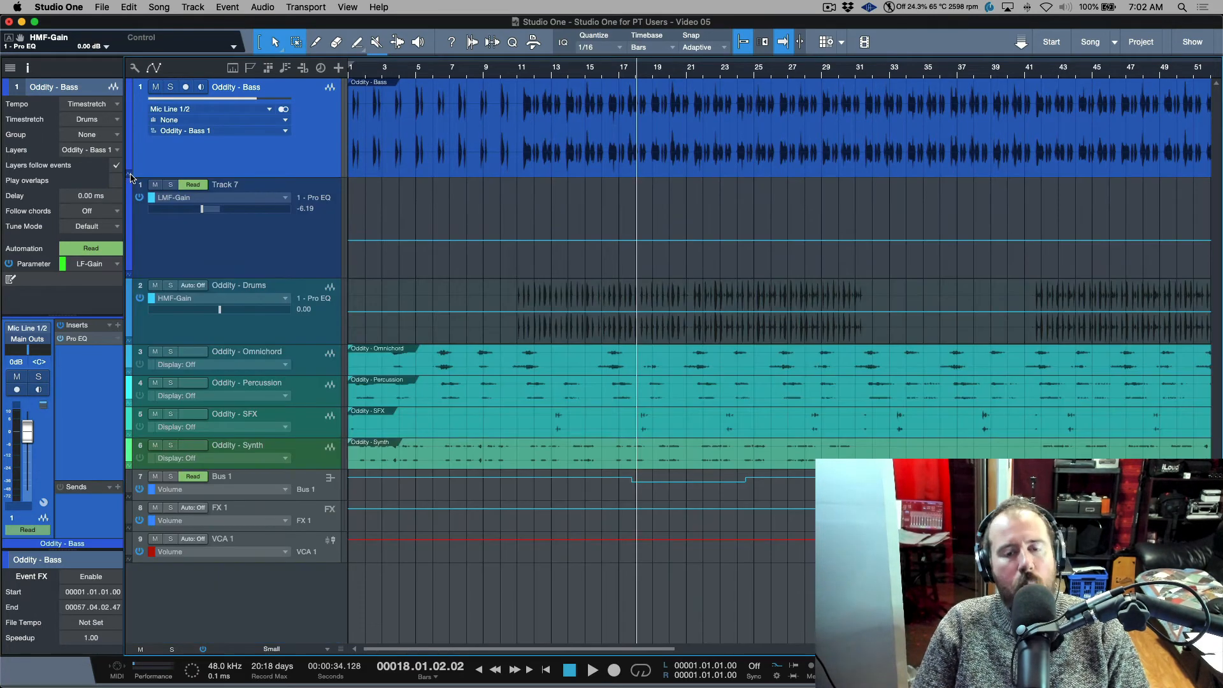
# Step: Show the LF-Gain automation directly on the Oddity - Bass track
pyautogui.rightClick(186, 166)
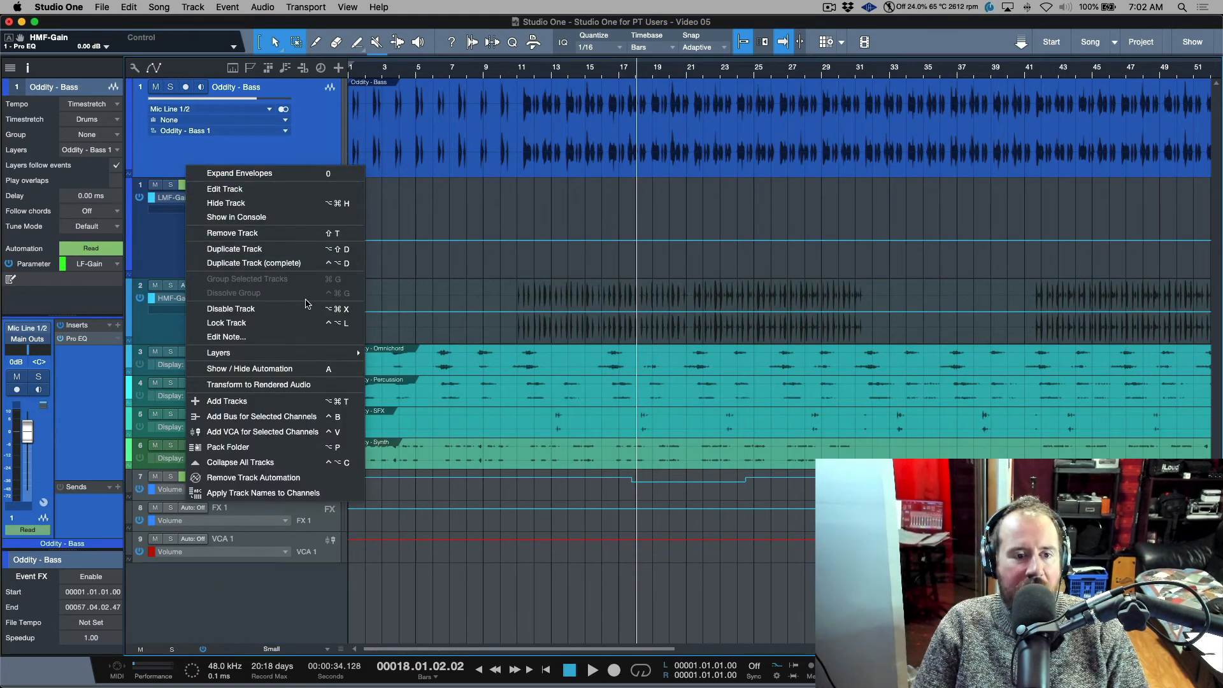
pyautogui.click(288, 376)
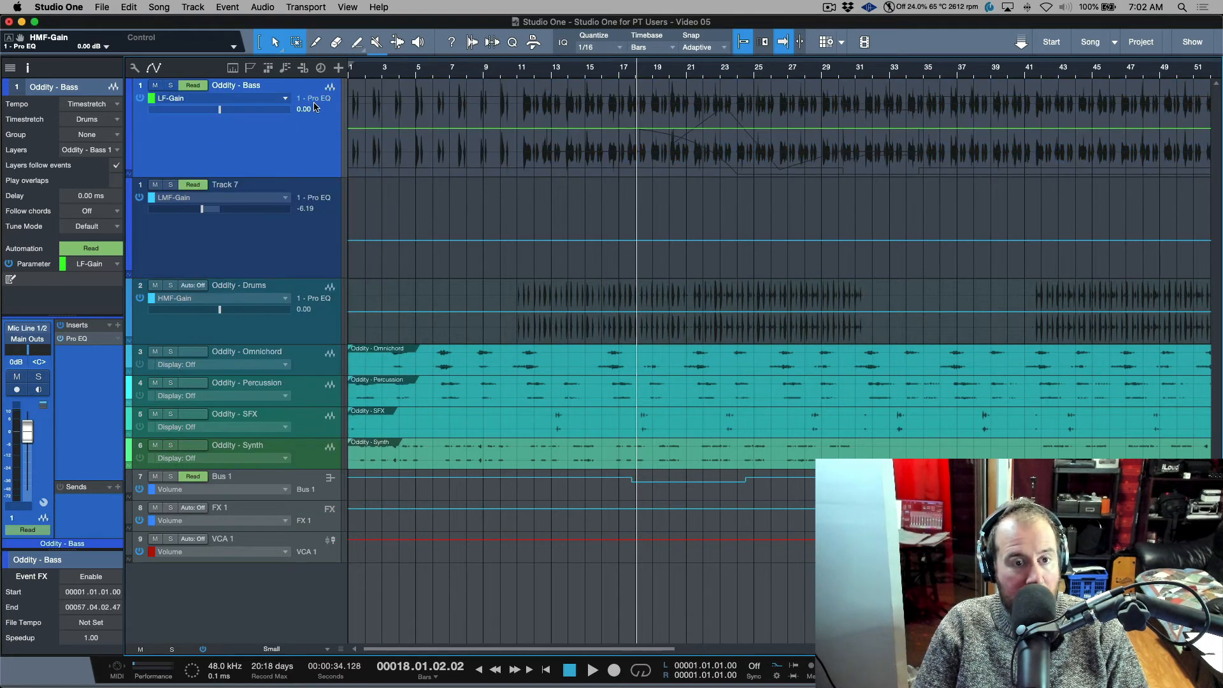
pyautogui.rightClick(301, 151)
pyautogui.click(230, 100)
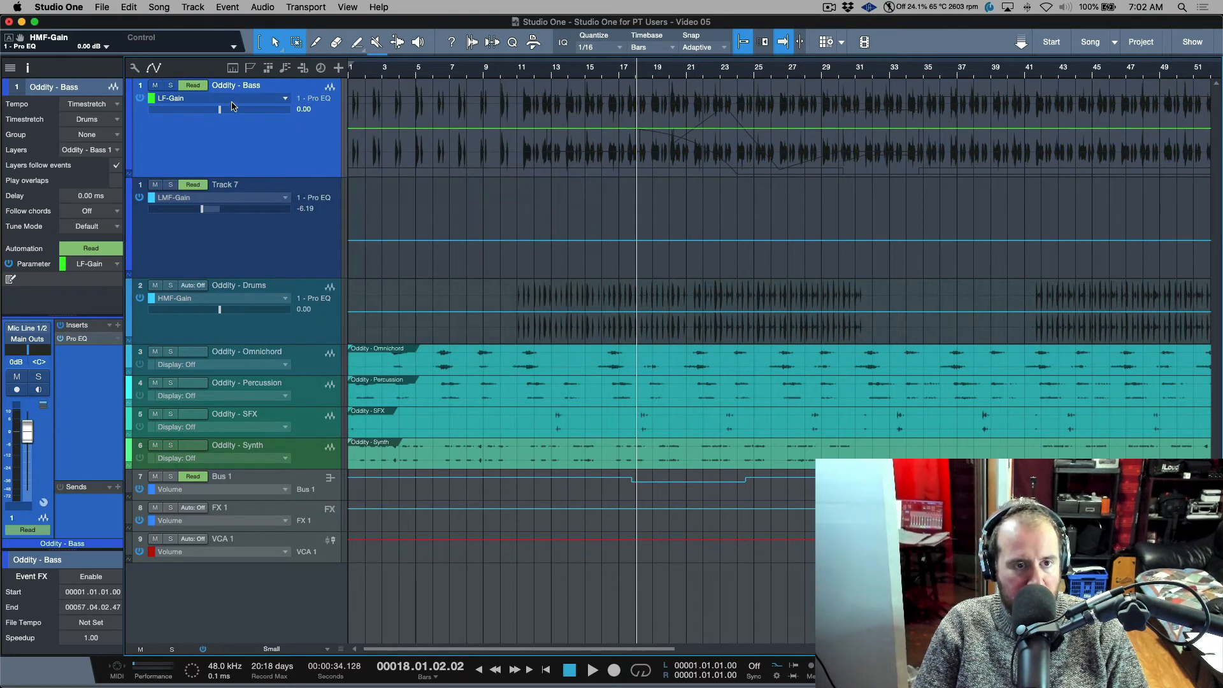
# Step: Hide the automation display on the Oddity - Bass track, and expand and collapse its envelopes below the audio
pyautogui.click(232, 102)
pyautogui.click(146, 148)
pyautogui.rightClick(146, 148)
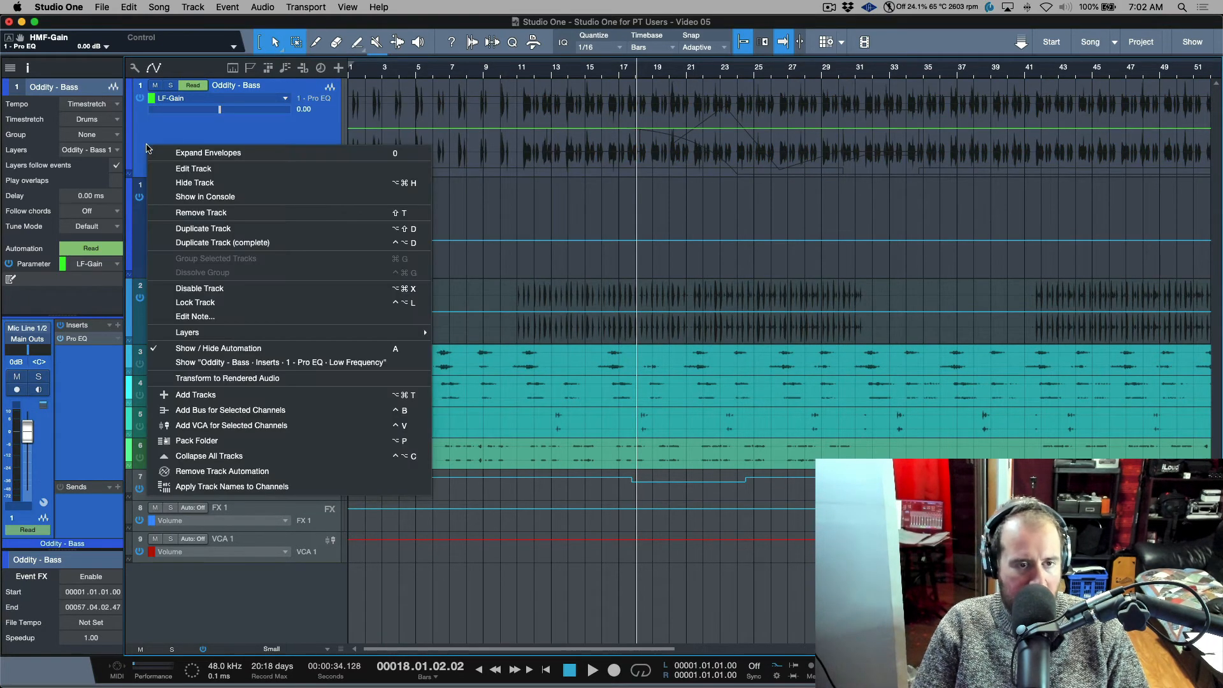
pyautogui.click(211, 350)
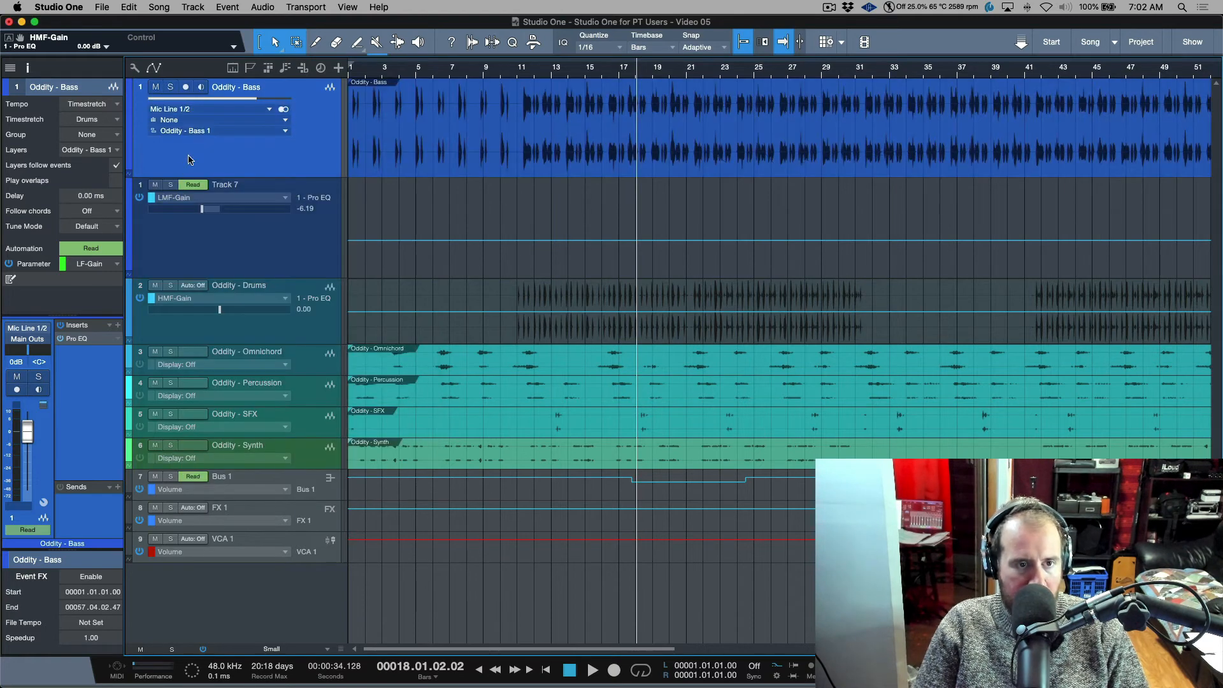
pyautogui.click(131, 179)
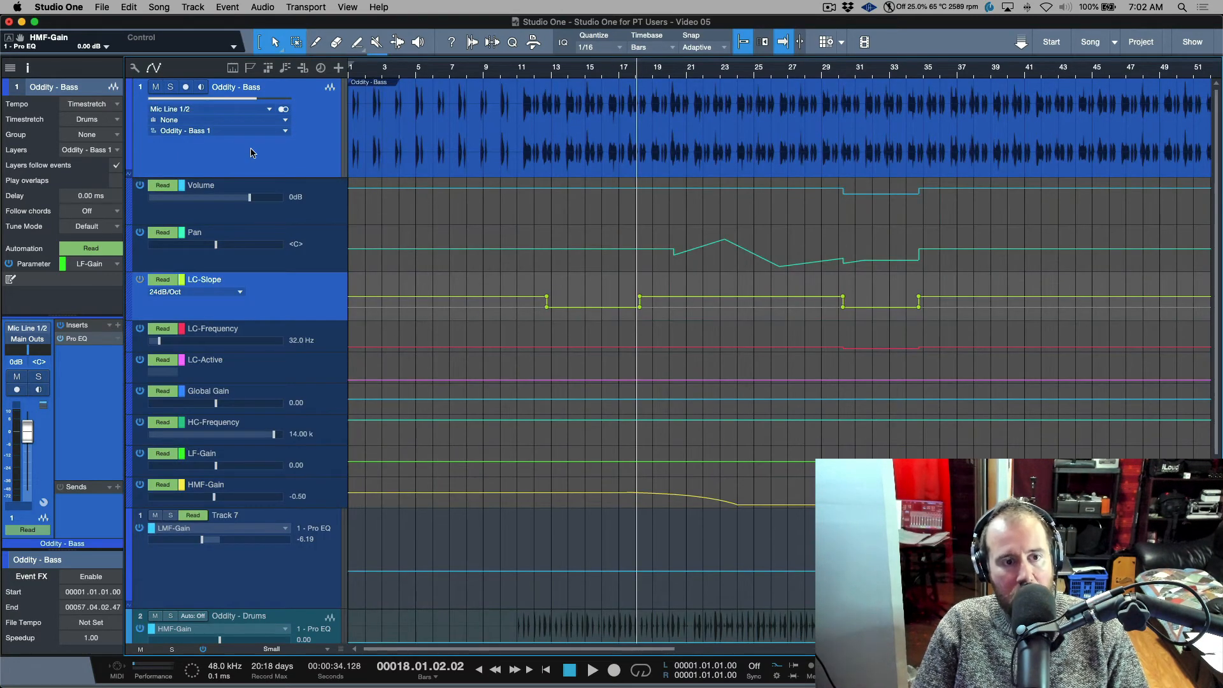
pyautogui.click(130, 178)
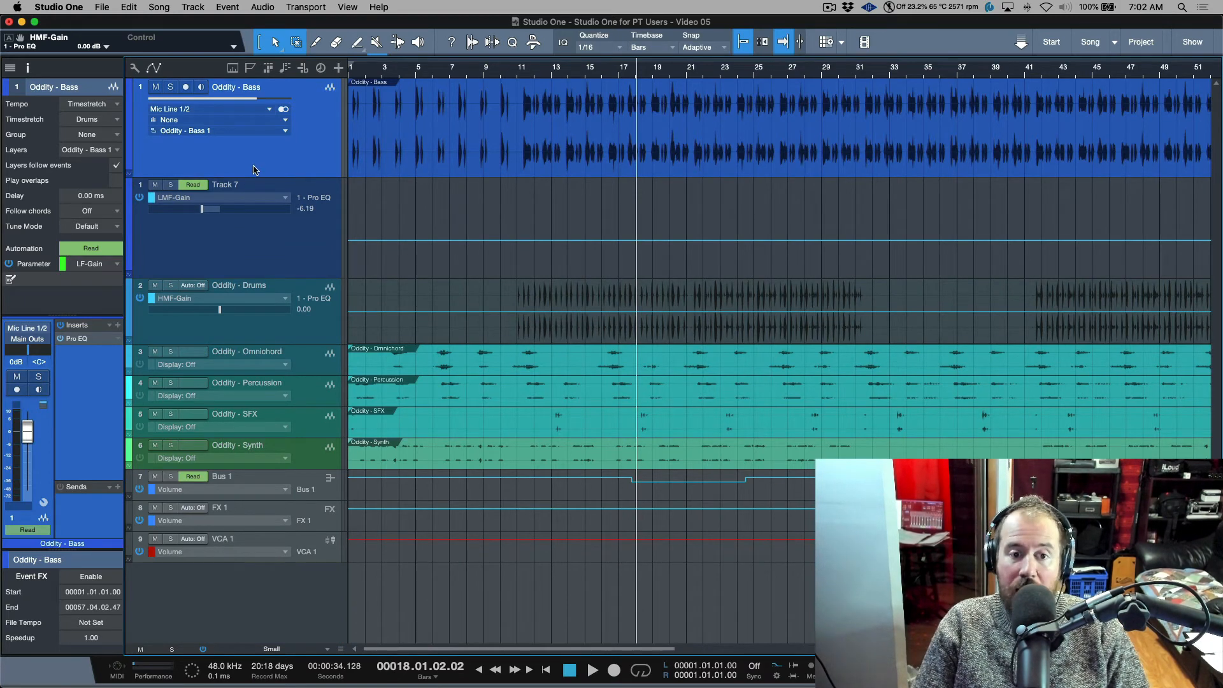
# Step: Create a separate automation track for Oddity - Bass's Pro EQ MF-Gain parameter below VCA 1, and close the plug-in
pyautogui.click(104, 340)
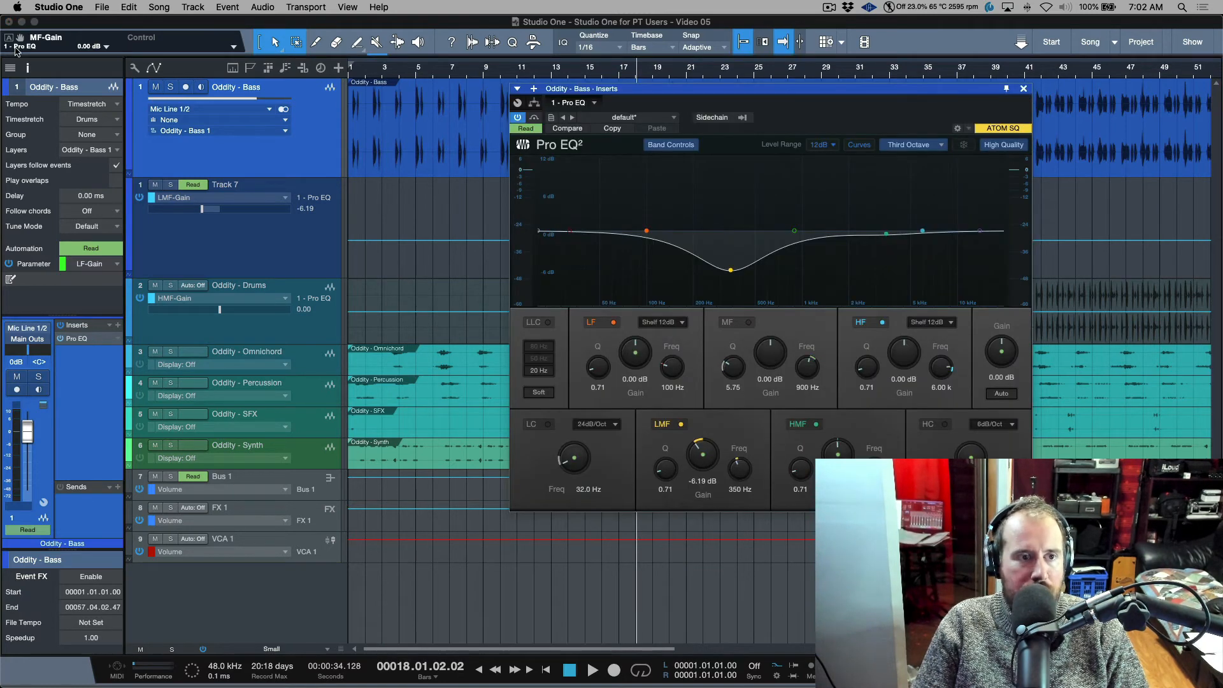
pyautogui.moveTo(21, 40); pyautogui.dragTo(281, 608)
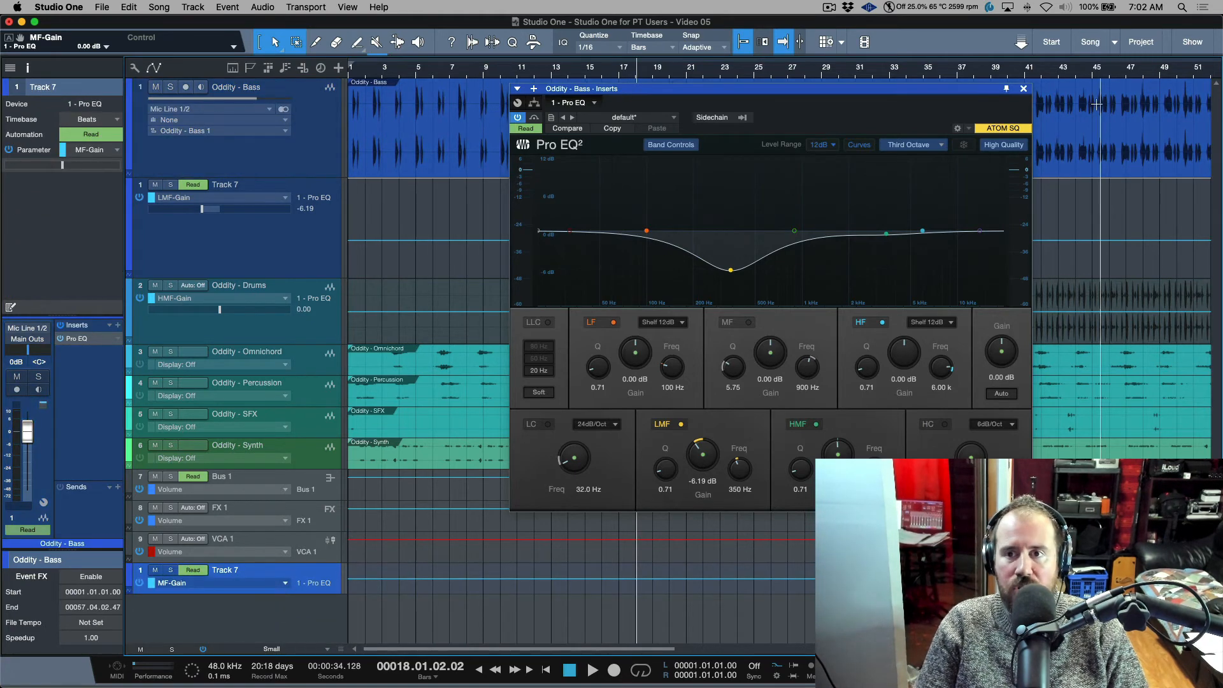
pyautogui.click(1024, 90)
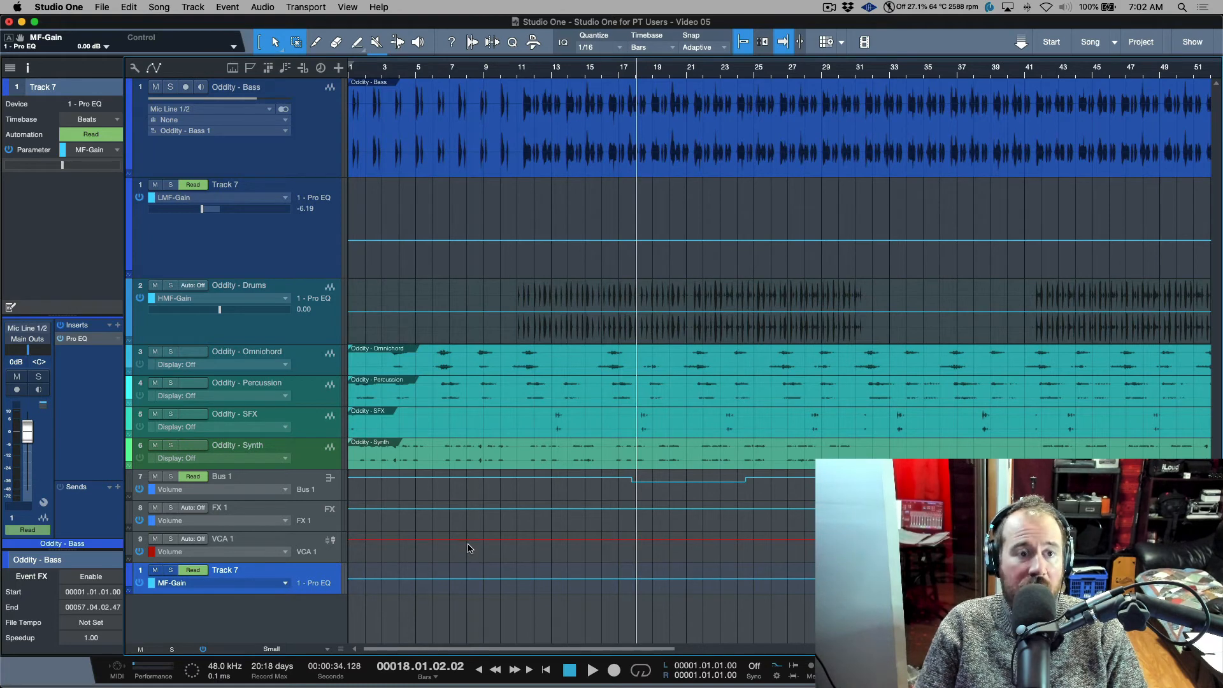
# Step: Open the mixing console and briefly display its channel list
pyautogui.press('F3')
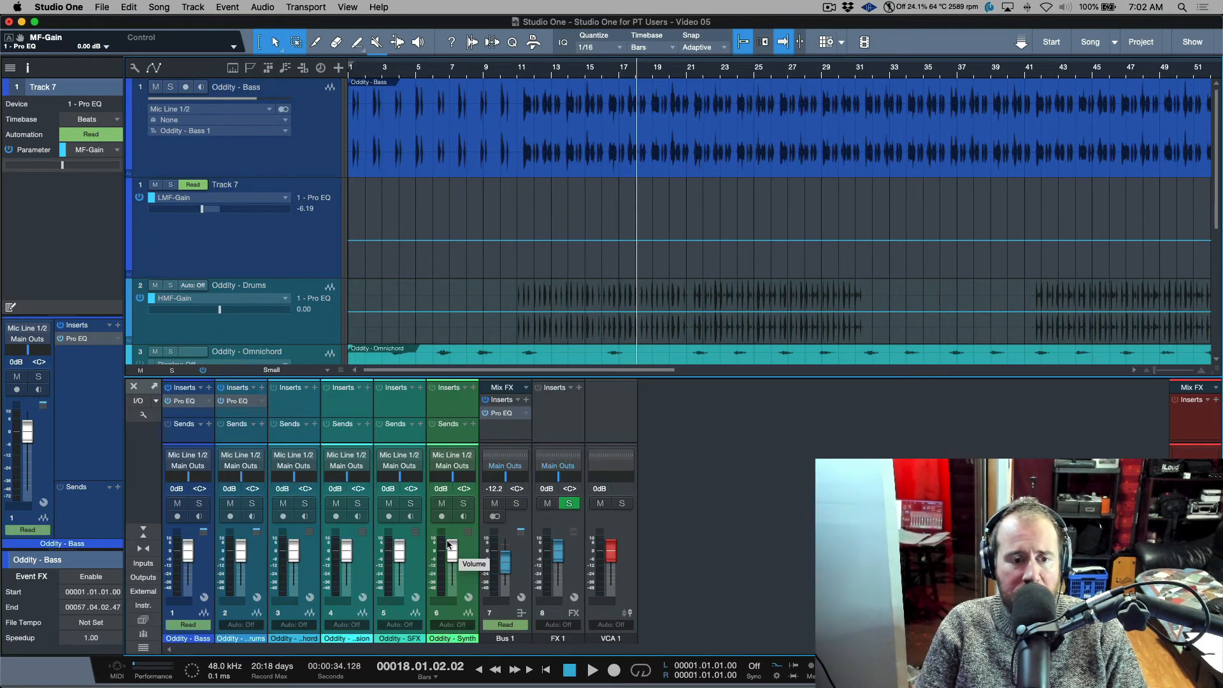
pyautogui.click(144, 648)
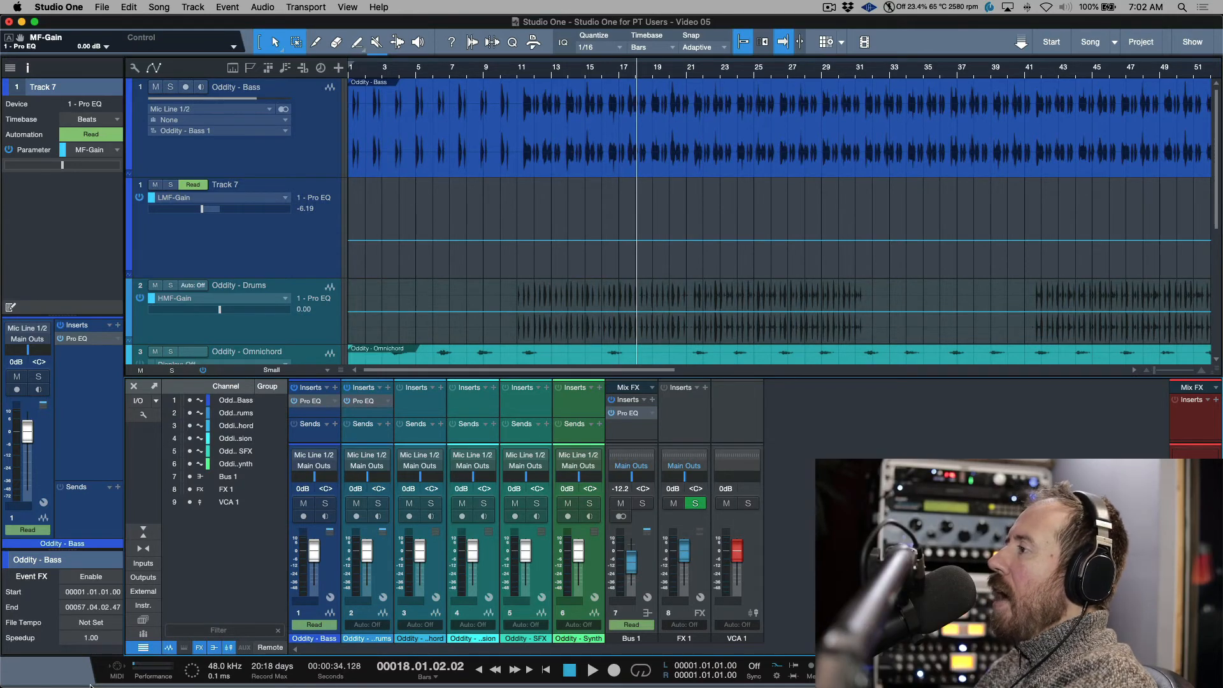
pyautogui.click(144, 648)
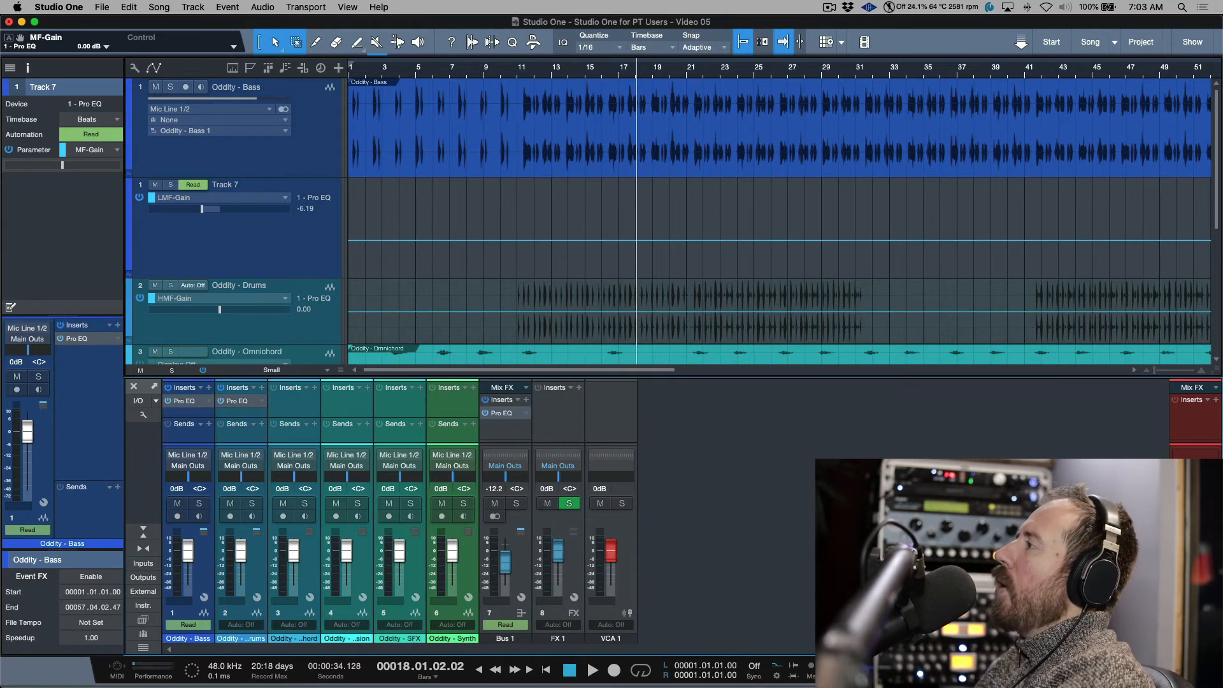
# Step: Touch the LF, MF and HF gain controls in Oddity - Drums's Pro EQ to add their envelopes, and close the plug-in
pyautogui.click(230, 403)
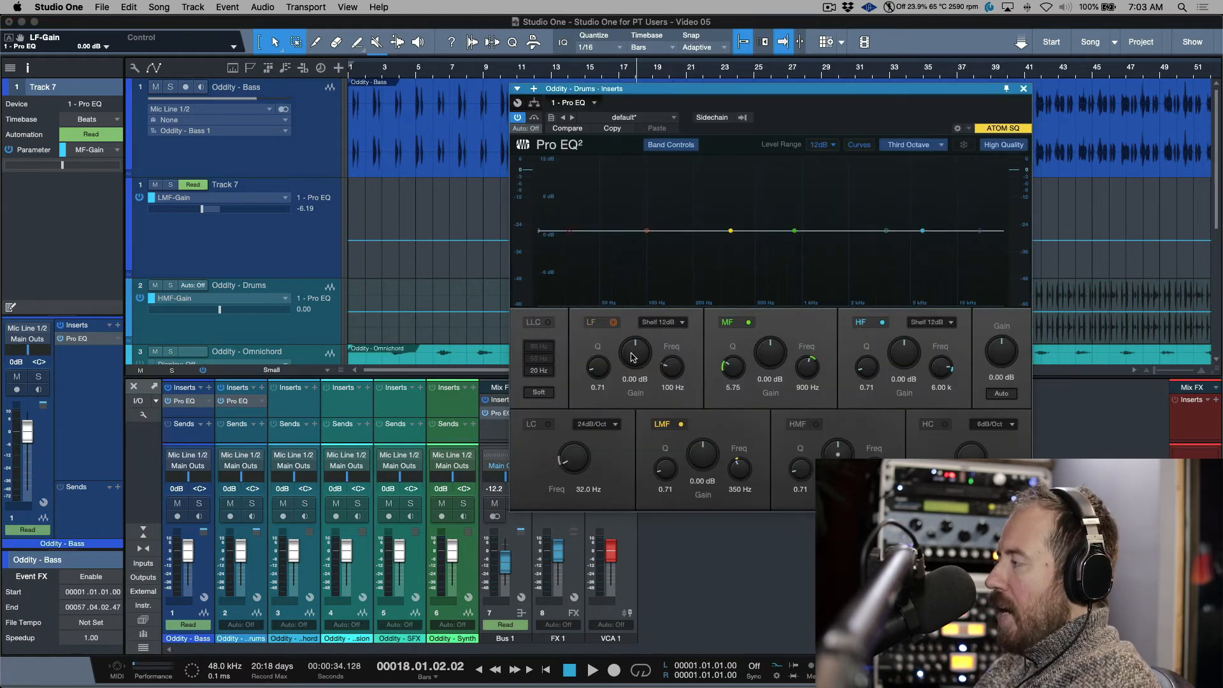
pyautogui.click(633, 357)
pyautogui.click(783, 355)
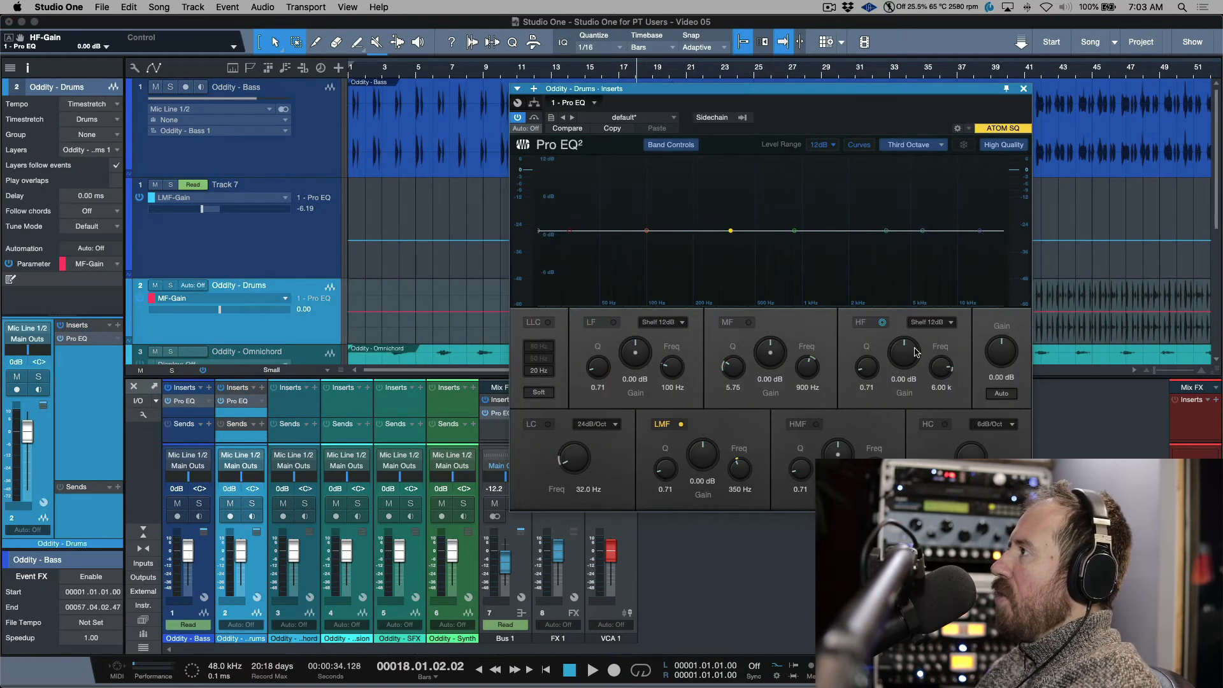
pyautogui.click(915, 352)
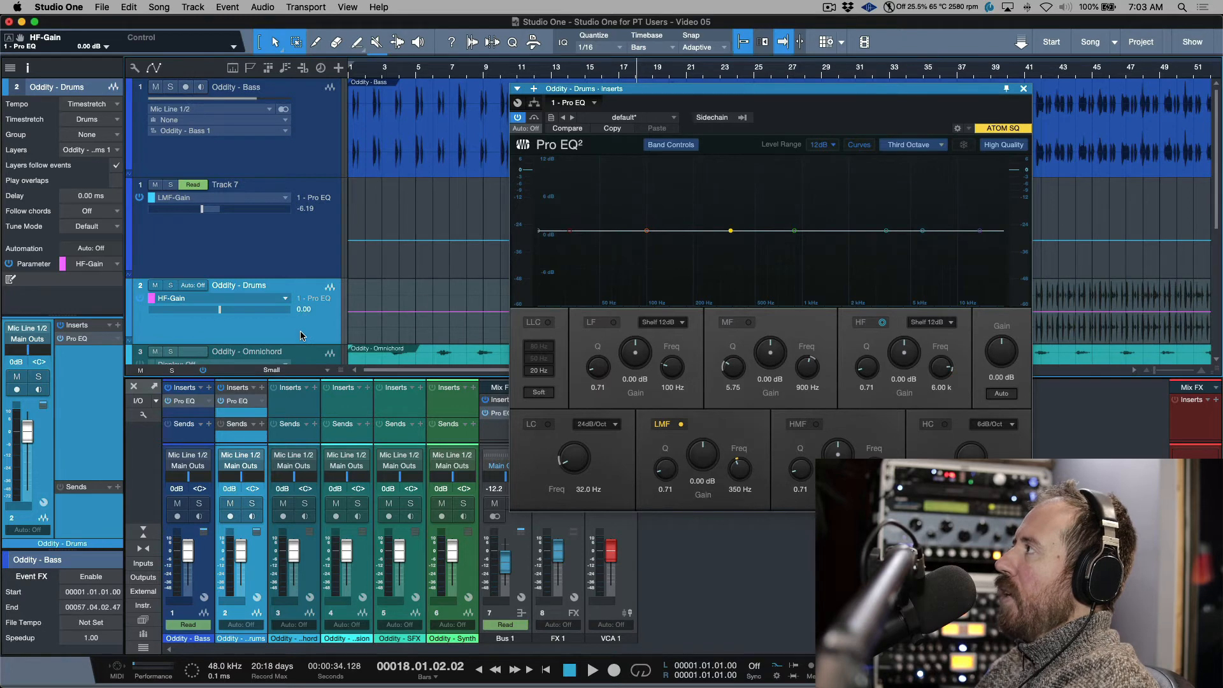
pyautogui.click(1024, 89)
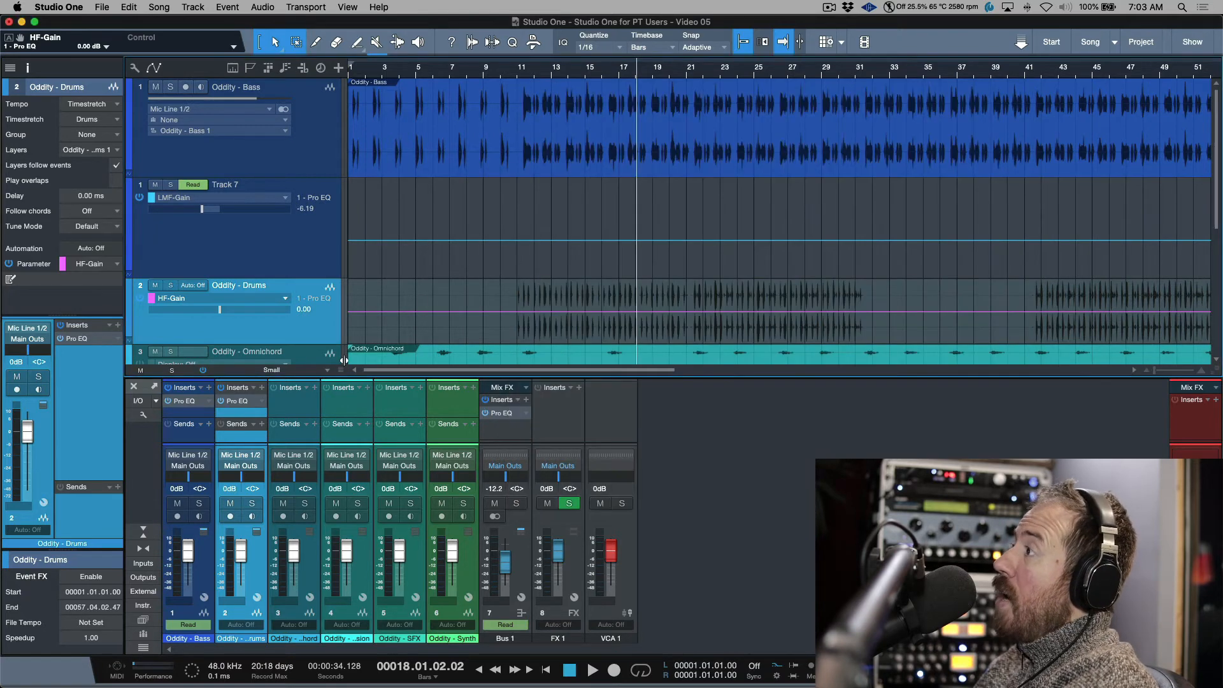
# Step: Check the track options and the list of available automation parameters for Oddity - Drums
pyautogui.rightClick(320, 336)
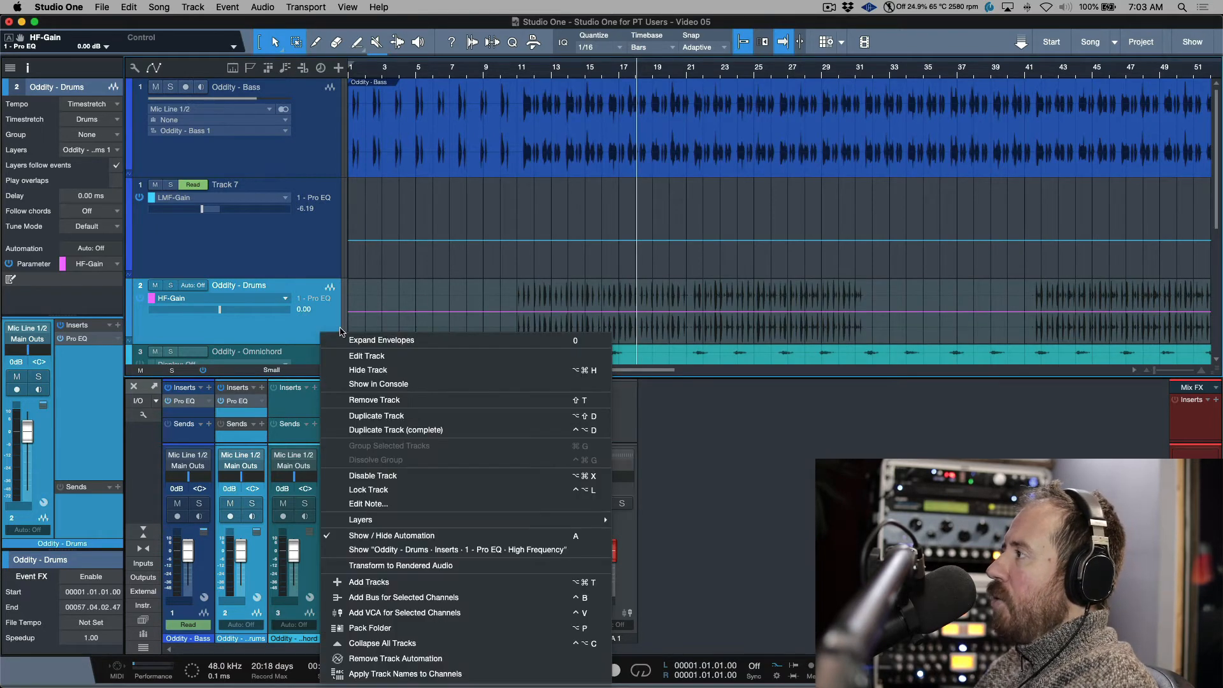
pyautogui.click(776, 463)
pyautogui.click(265, 299)
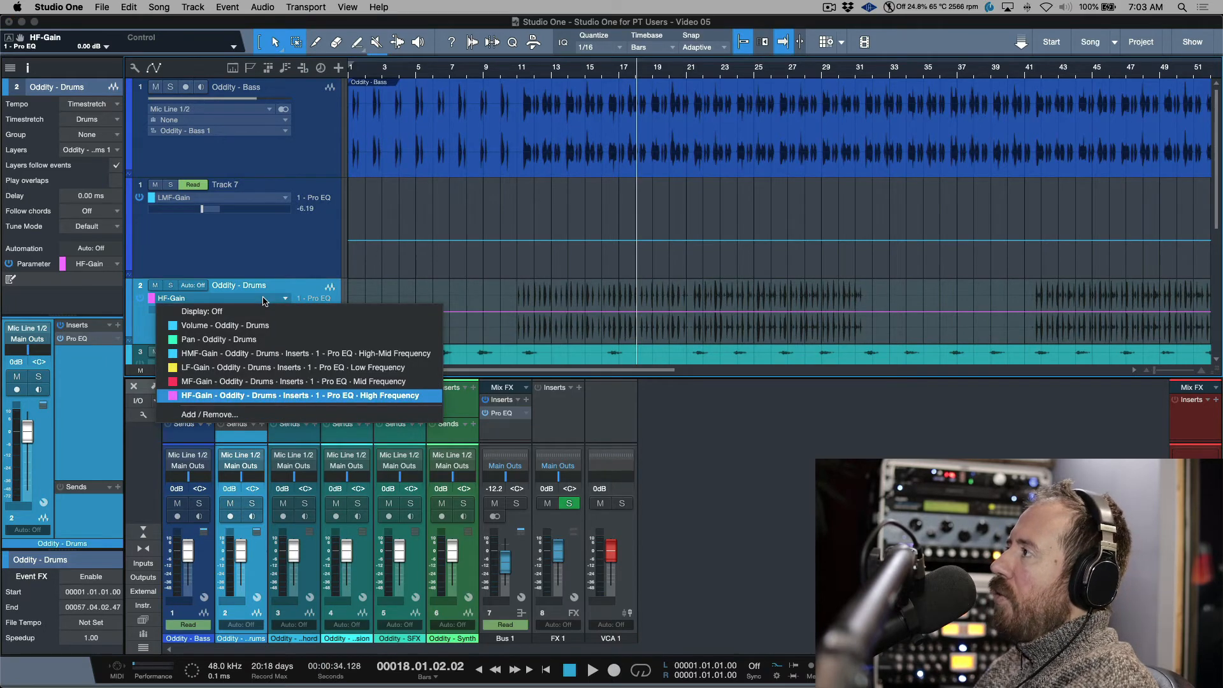
pyautogui.click(147, 327)
# Step: Hide the automation display on Oddity - Drums, expand all its envelopes below the audio, and show the whole song without the console
pyautogui.rightClick(231, 325)
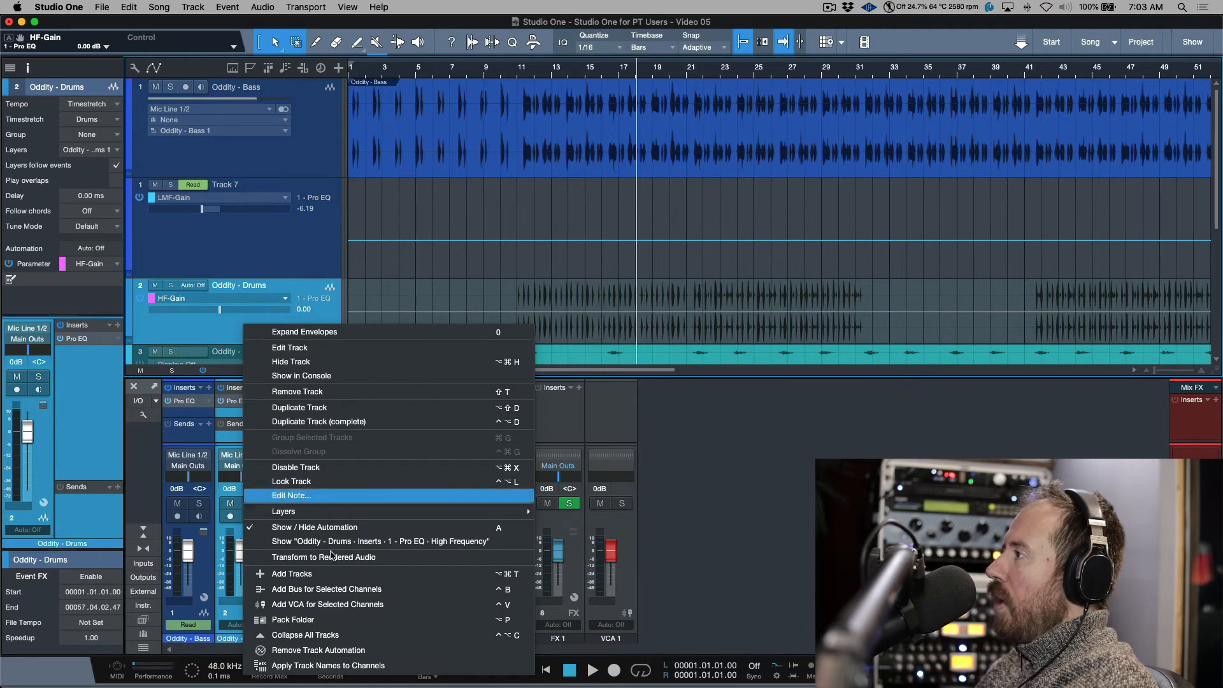
pyautogui.click(286, 527)
pyautogui.scroll(-3, 322, 324)
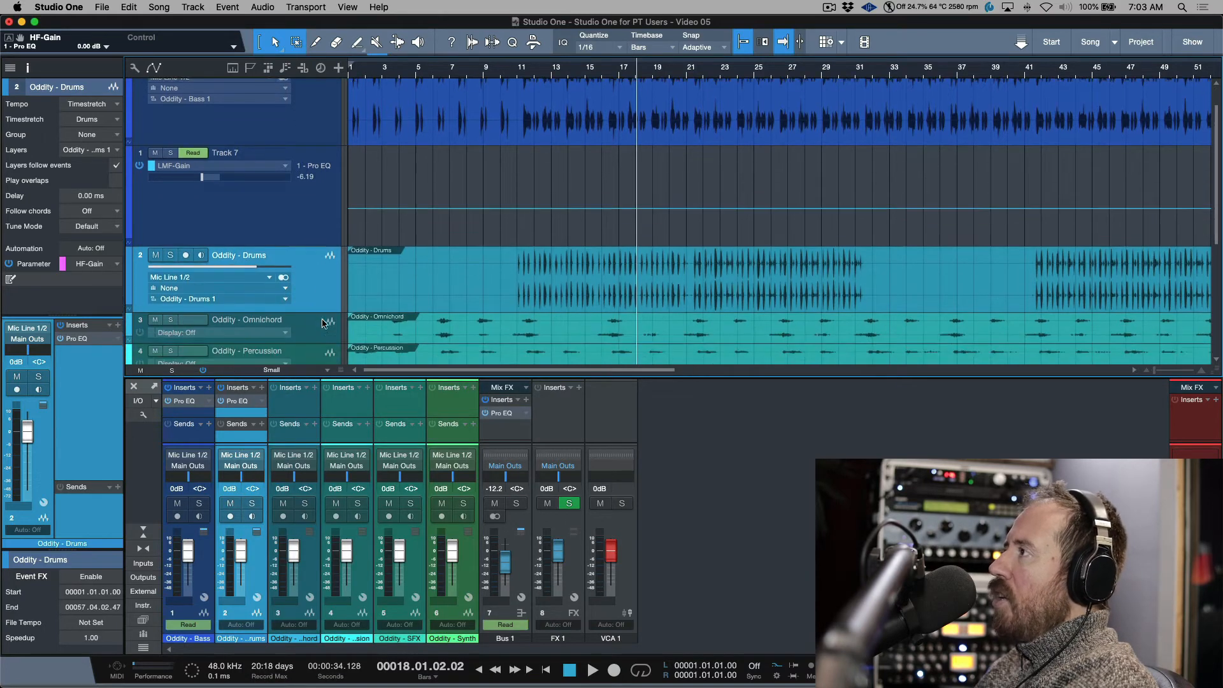
pyautogui.click(129, 277)
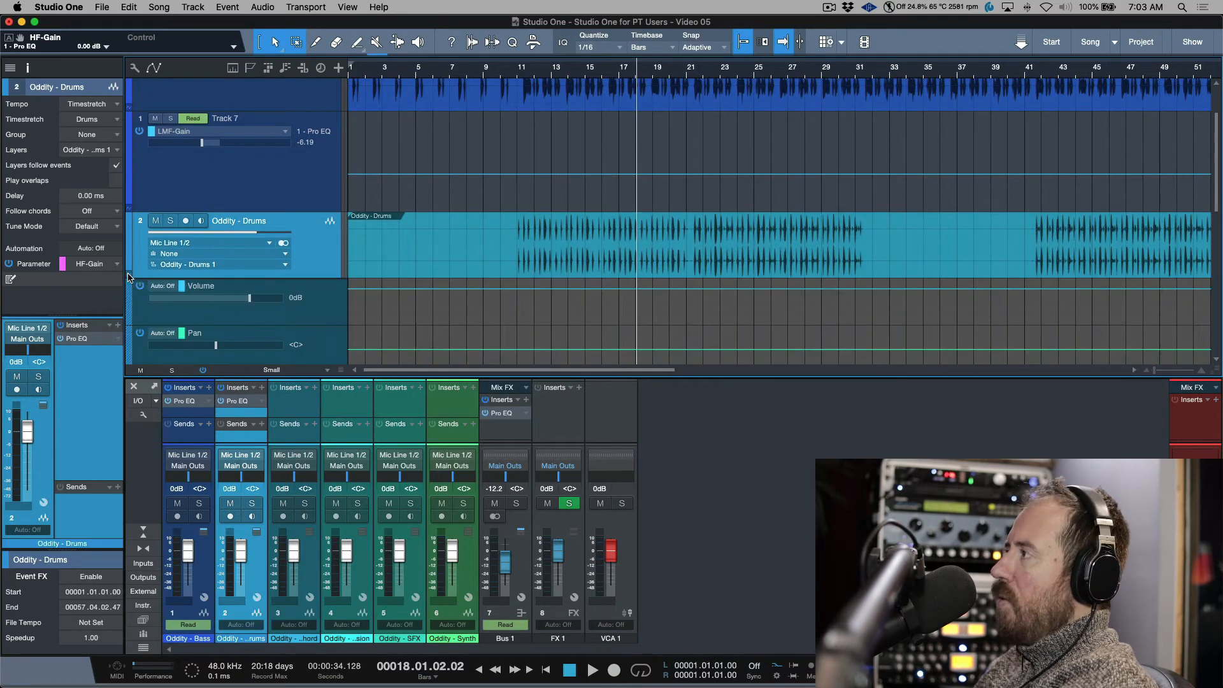
pyautogui.press('F3')
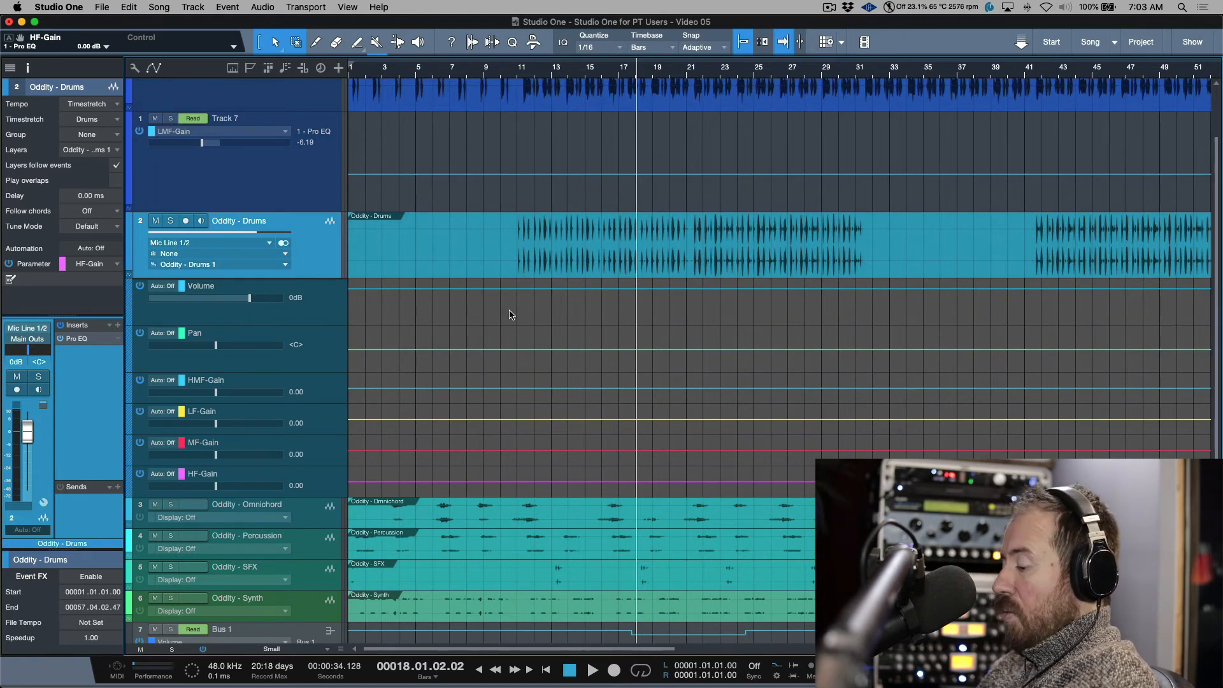
pyautogui.hotkey('shift', 'z')
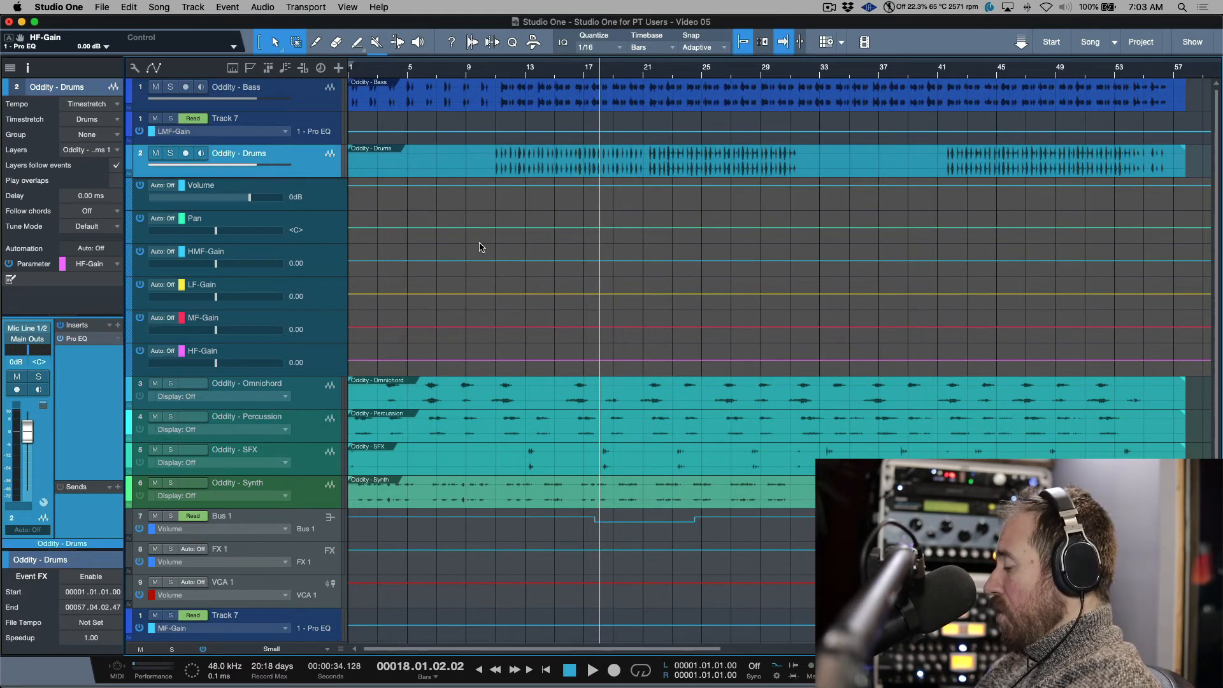
# Step: Review the advanced automation preferences for touched parameters and default envelopes
pyautogui.press('super+comma')
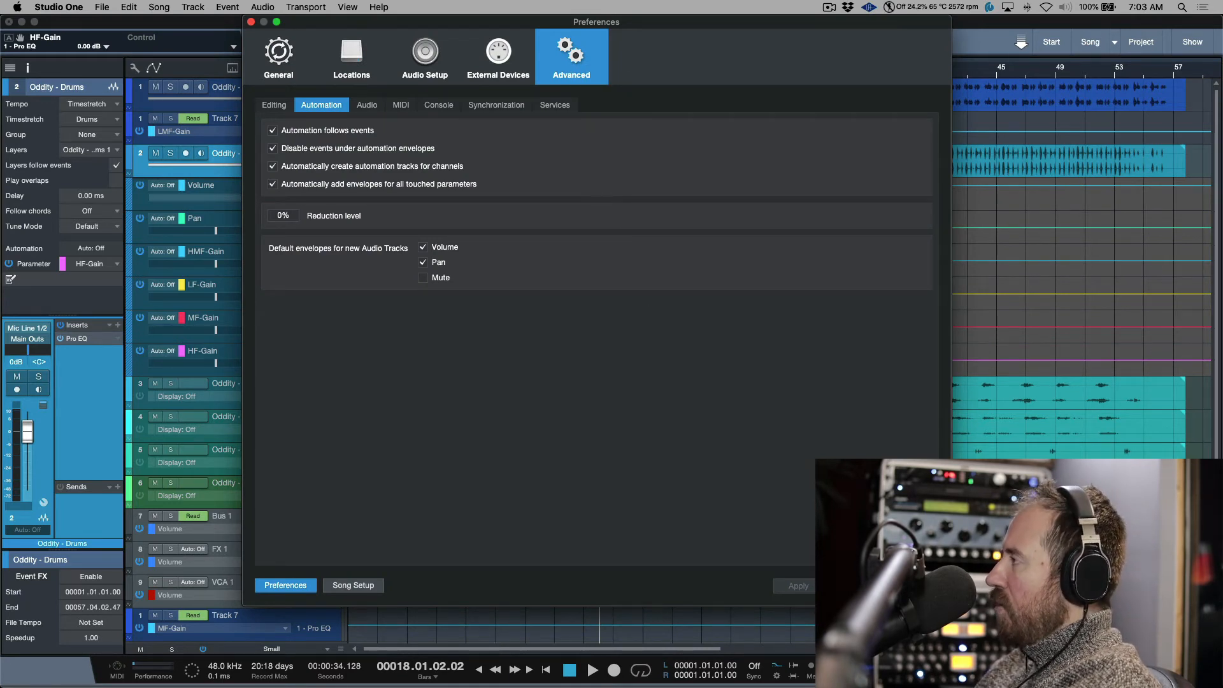
pyautogui.press('Escape')
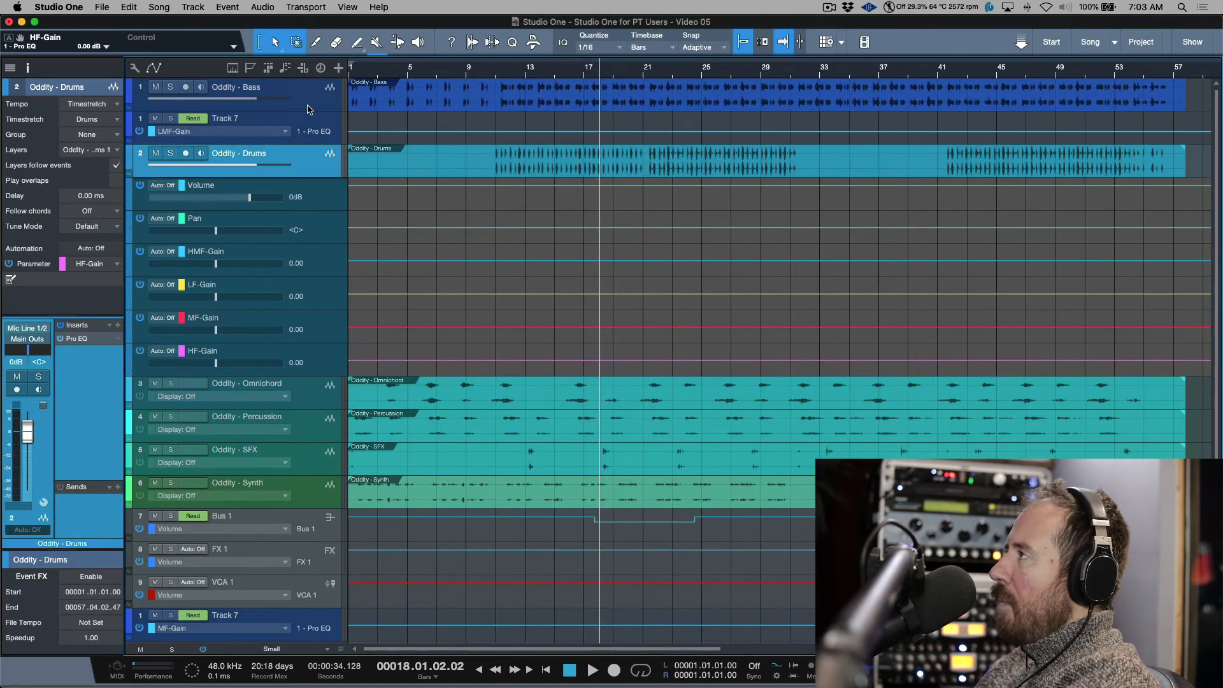
# Step: Expand the LMF-Gain envelope below the upper Track 7 and collapse the Oddity - Drums envelopes
pyautogui.click(129, 142)
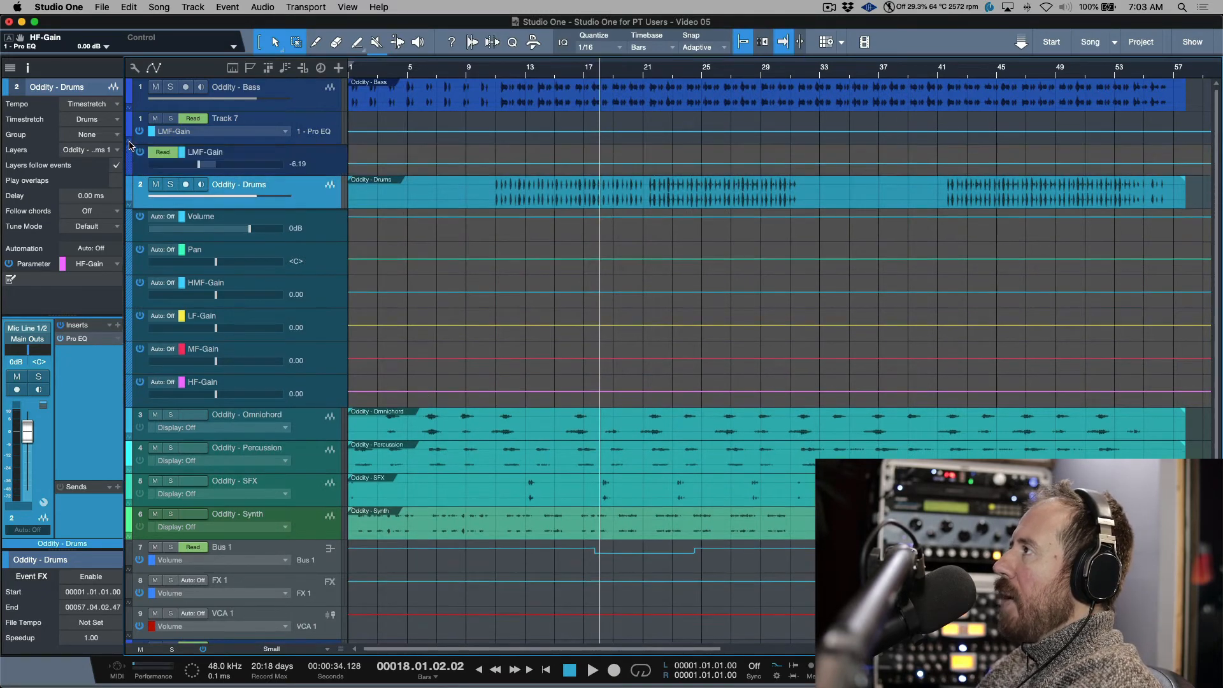
pyautogui.click(130, 210)
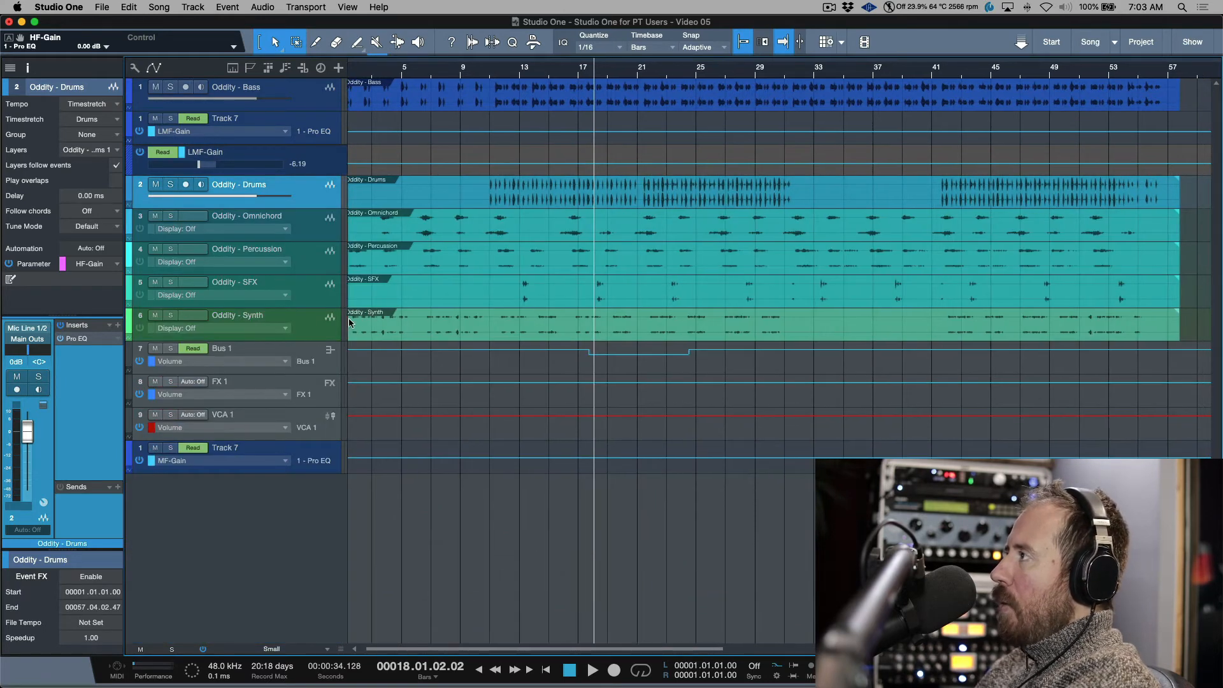
# Step: Select the Oddity - Synth track and turn off automatically adding envelopes for all touched parameters in the automation preferences
pyautogui.click(318, 328)
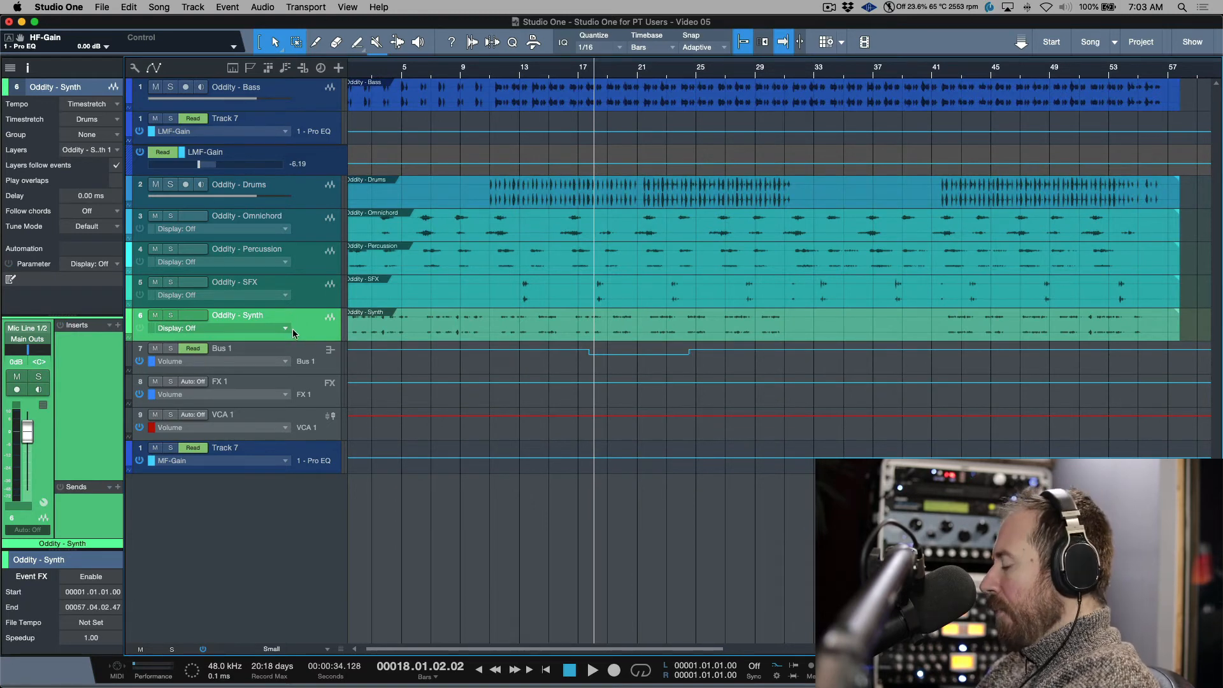
pyautogui.press('super+comma')
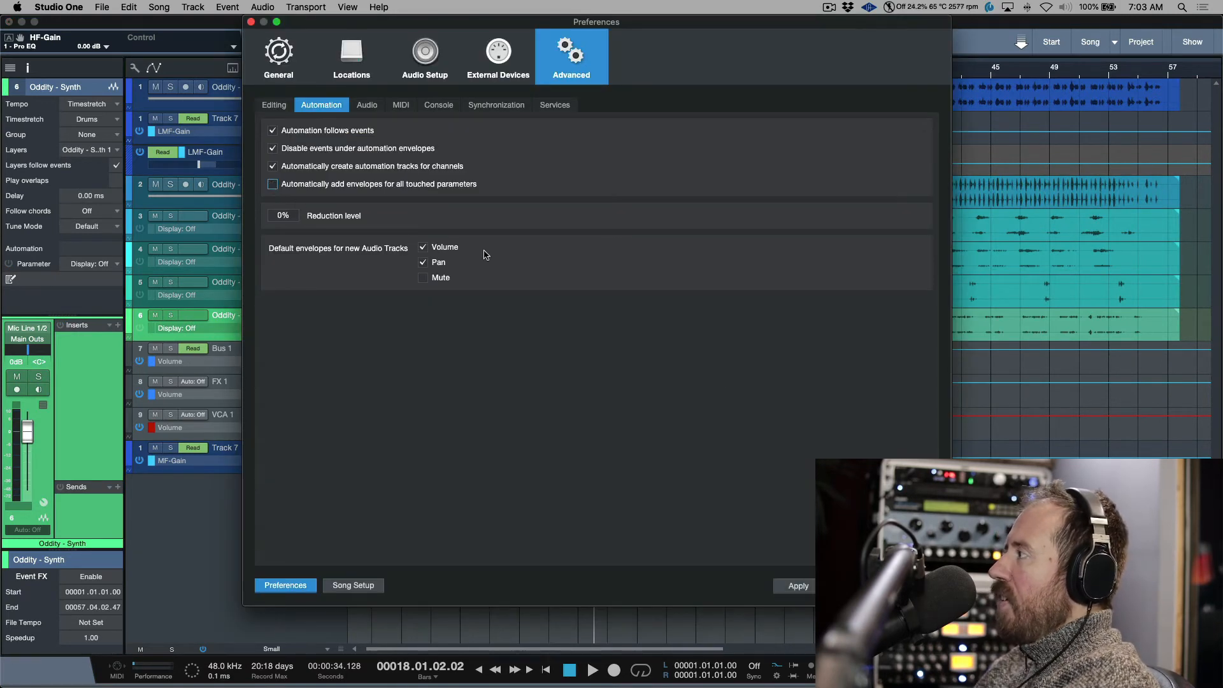
pyautogui.click(808, 585)
pyautogui.click(913, 585)
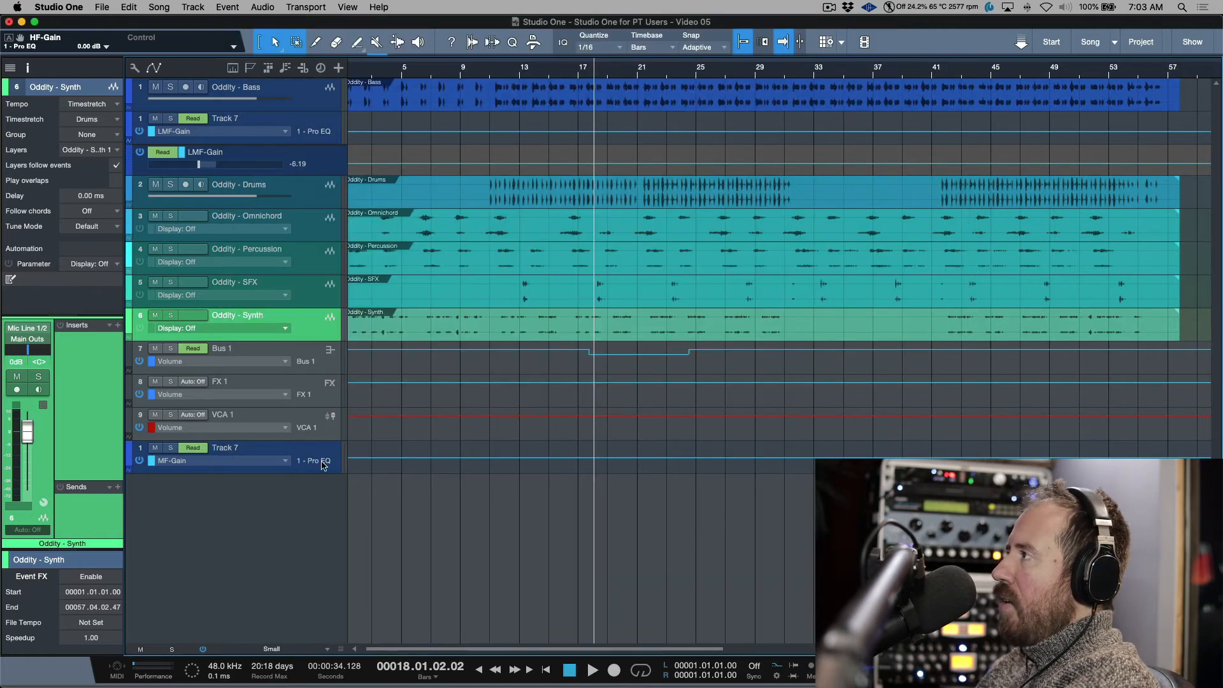
# Step: Insert a Pro EQ on the Oddity - Synth channel by searching the plug-ins for "pro"
pyautogui.click(119, 325)
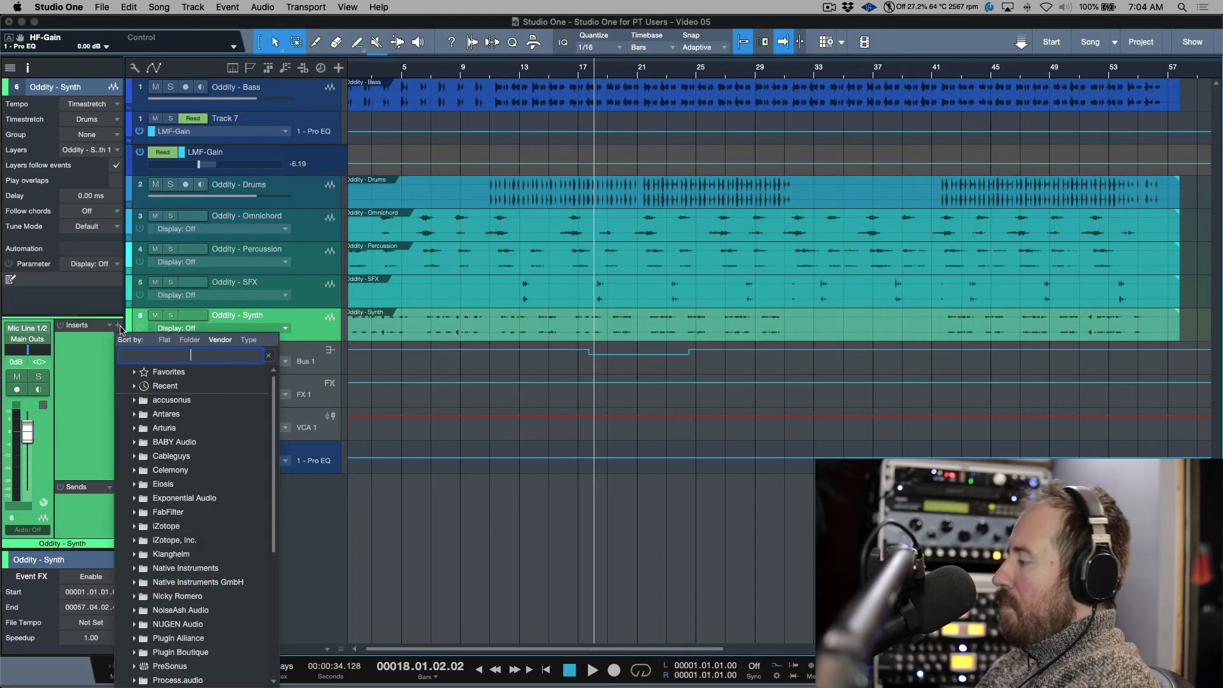
pyautogui.write('pro')
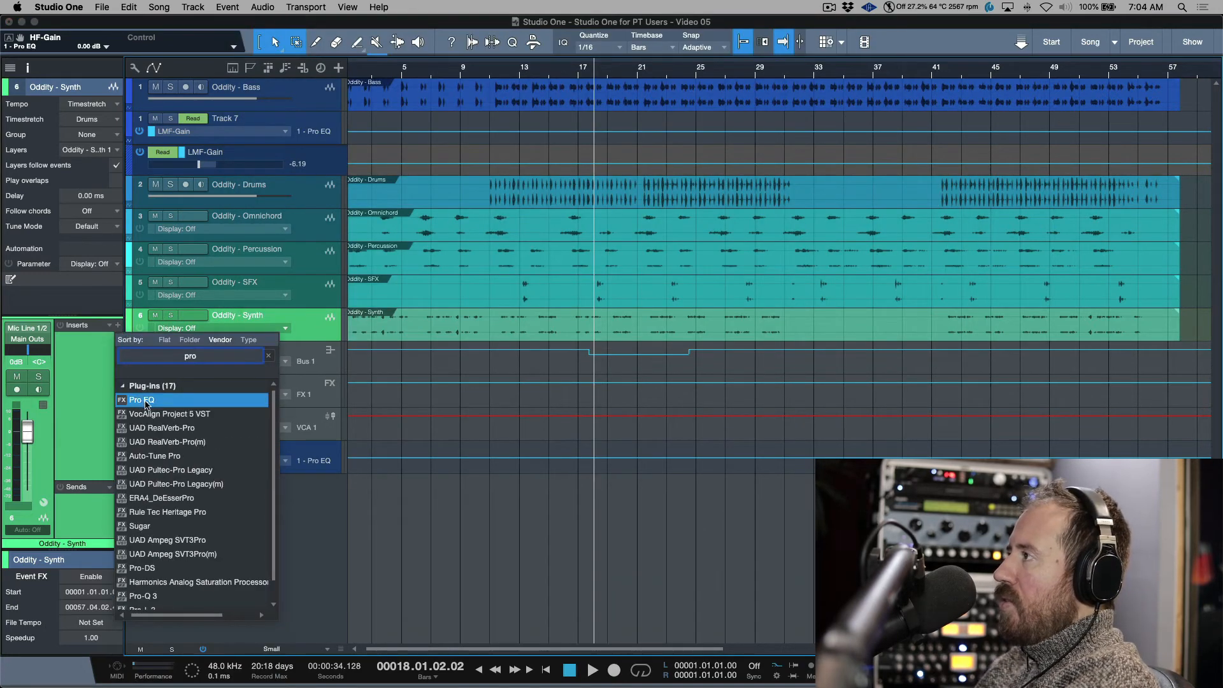
pyautogui.click(145, 404)
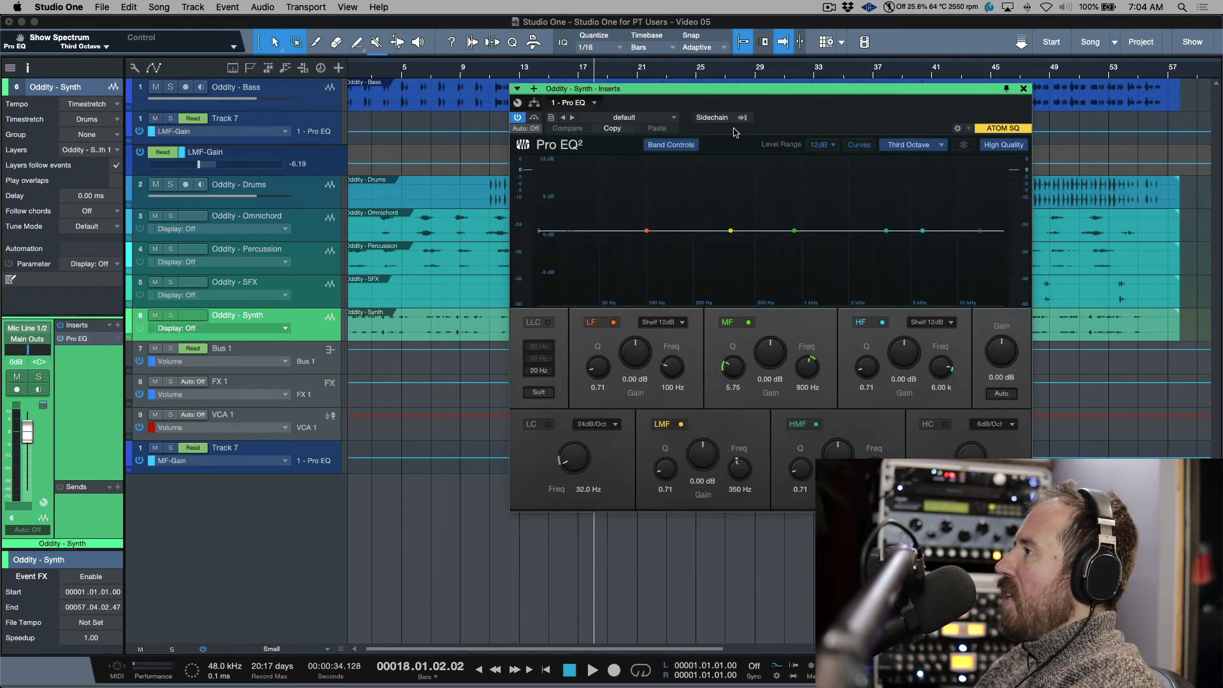
# Step: Show the console and set the Oddity - Synth channel's automation mode to Touch
pyautogui.click(324, 329)
pyautogui.press('F3')
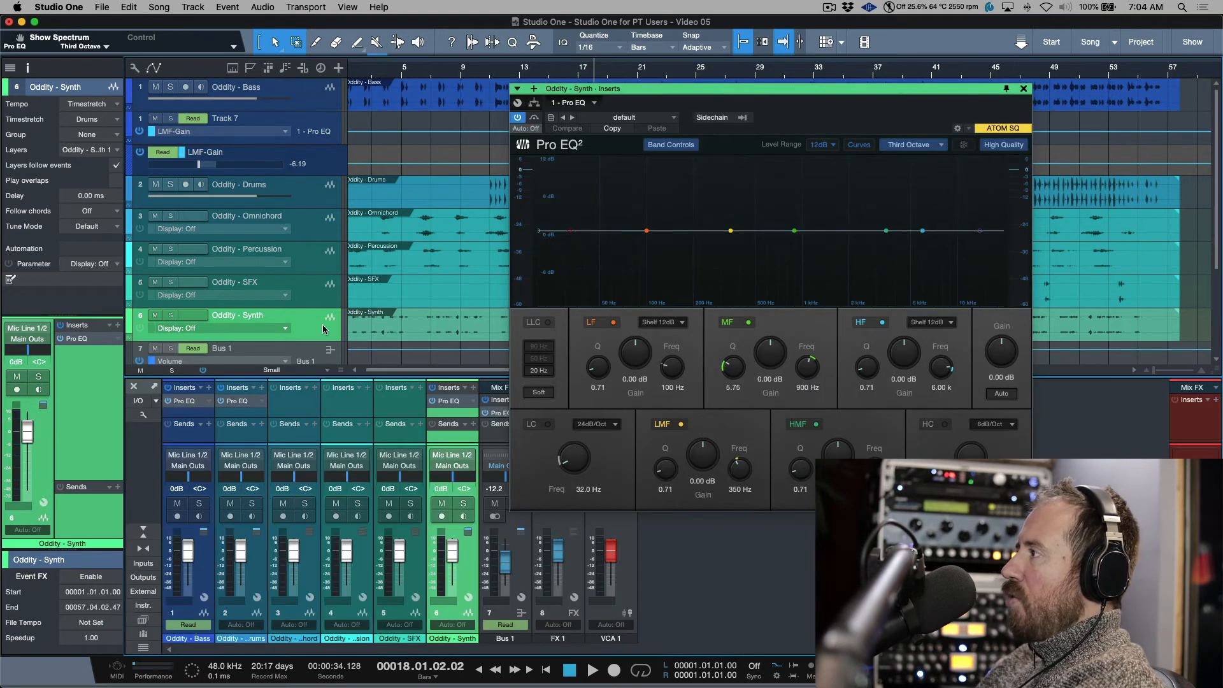
pyautogui.click(452, 626)
pyautogui.click(463, 572)
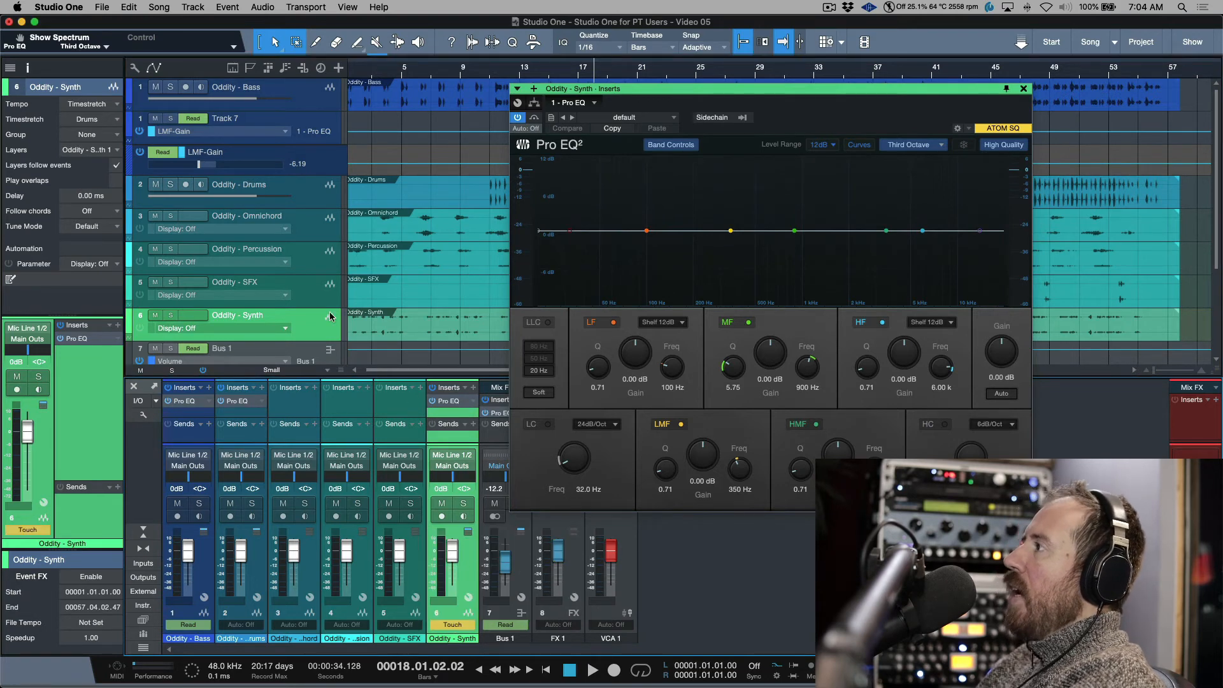
# Step: Open the channel editor for Oddity - SFX
pyautogui.scroll(-2, 313, 308)
pyautogui.scroll(-3, 313, 309)
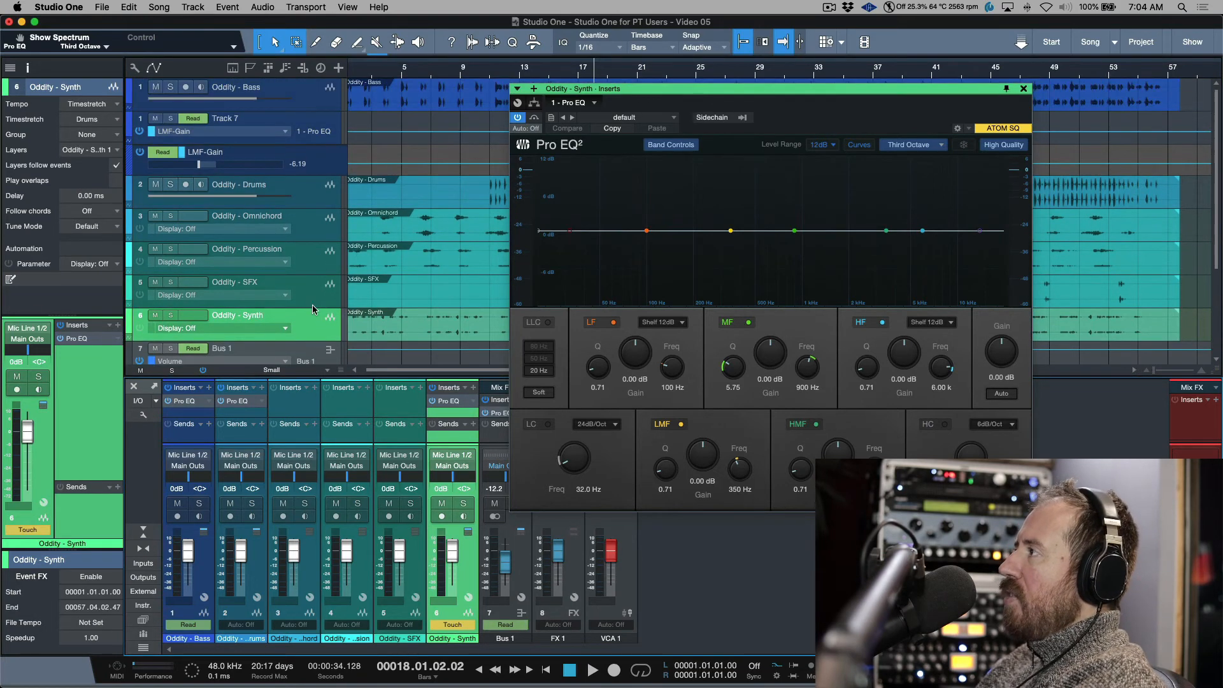
pyautogui.click(418, 577)
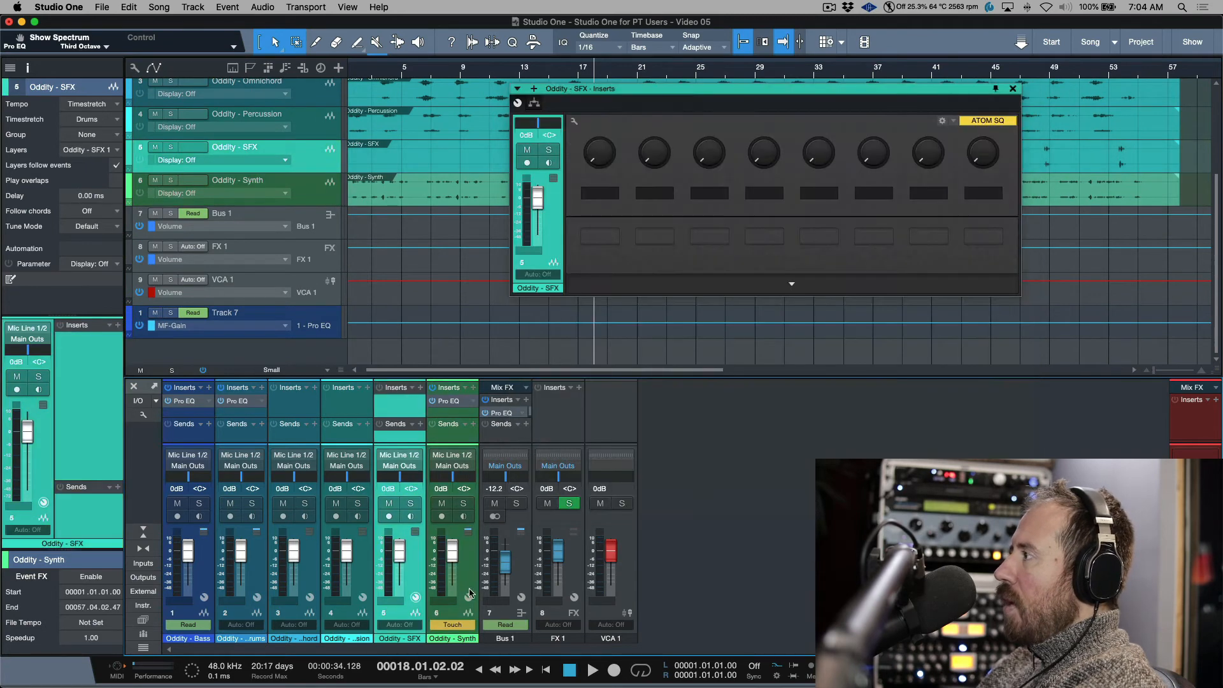
# Step: Open the channel editor for Oddity - Synth, then enlarge its track and switch off its automation display
pyautogui.click(469, 572)
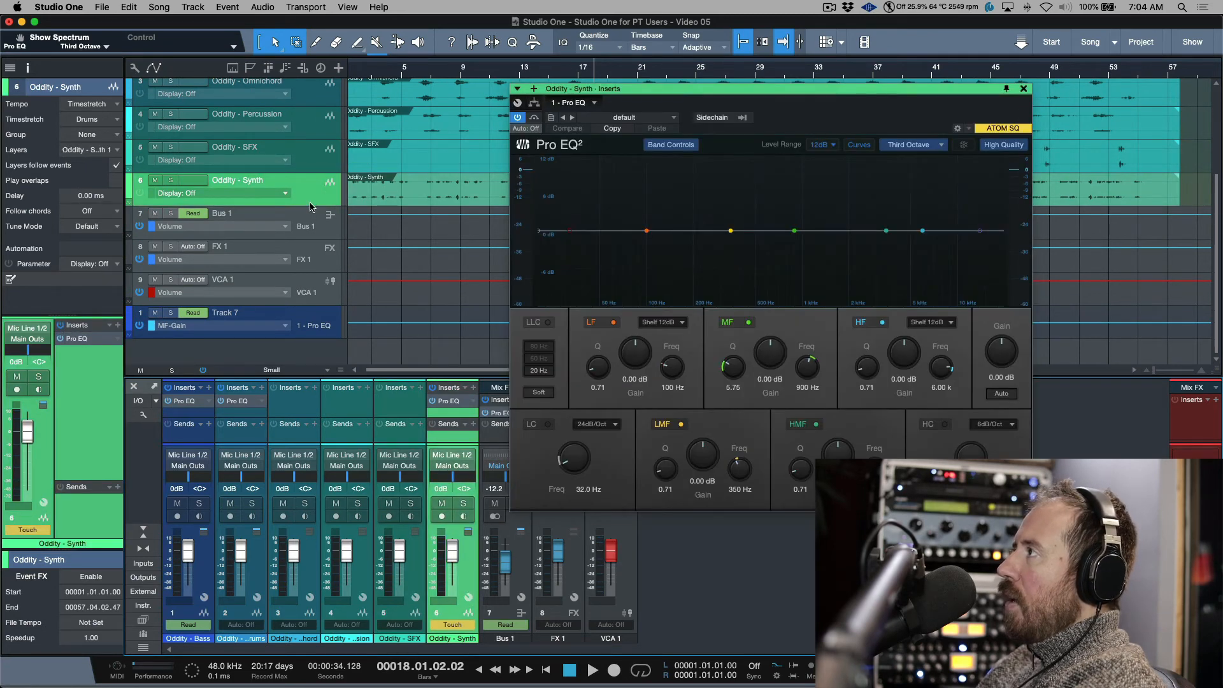
pyautogui.moveTo(312, 205); pyautogui.dragTo(318, 223)
pyautogui.rightClick(318, 224)
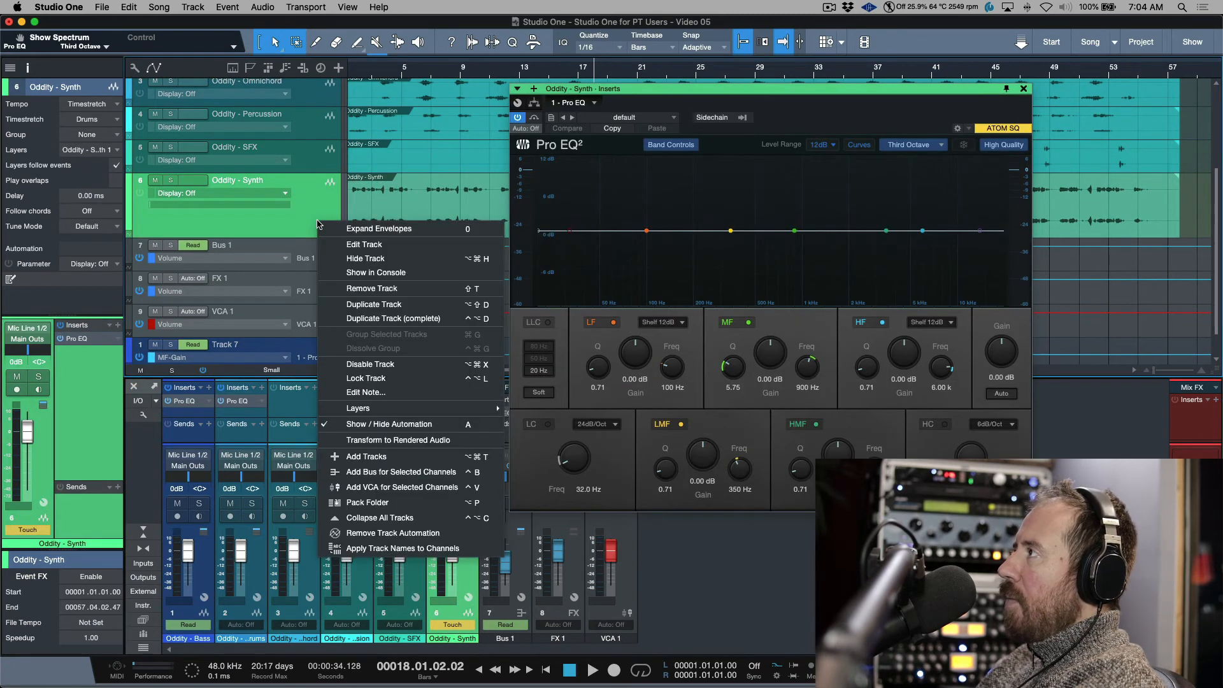
pyautogui.click(395, 424)
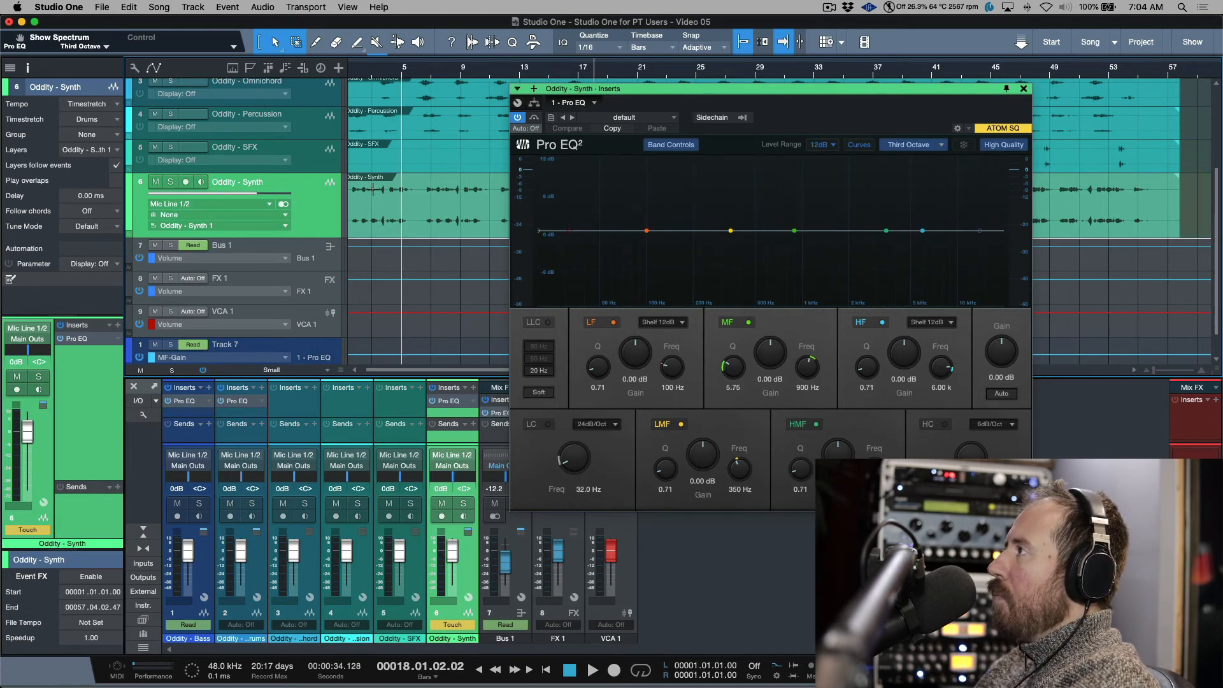
# Step: Start playback, solo Oddity - Synth and write volume automation with its console fader
pyautogui.press('space')
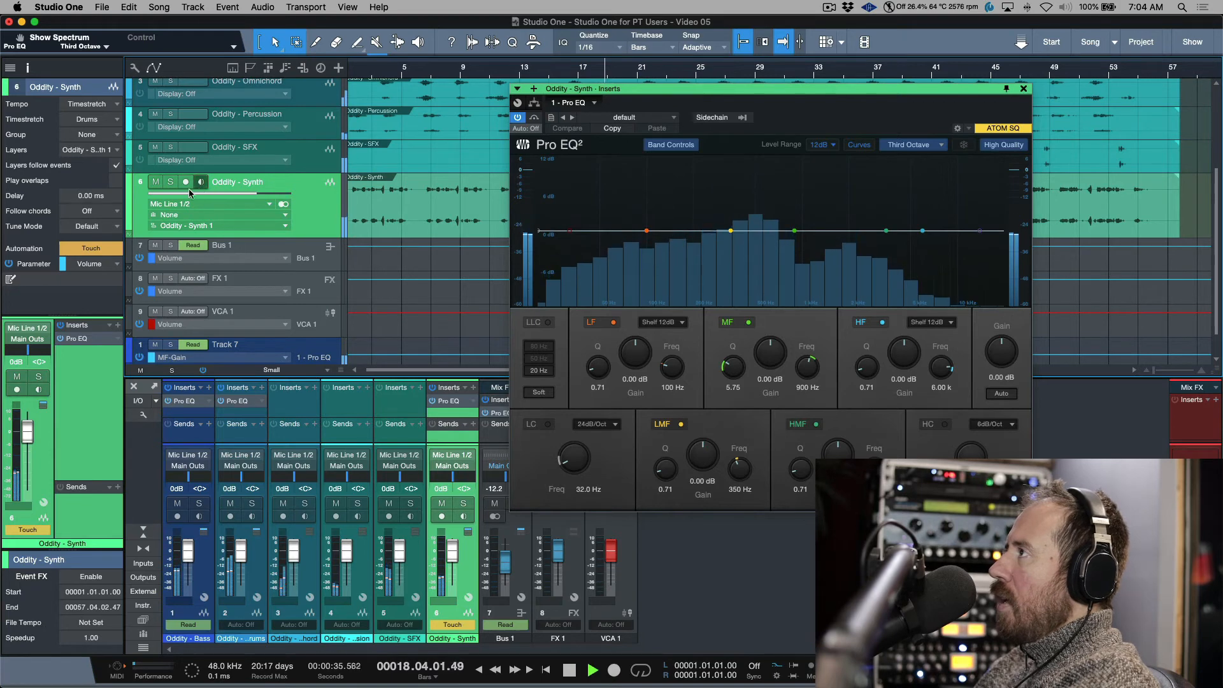
pyautogui.click(171, 183)
pyautogui.moveTo(454, 565); pyautogui.dragTo(455, 568)
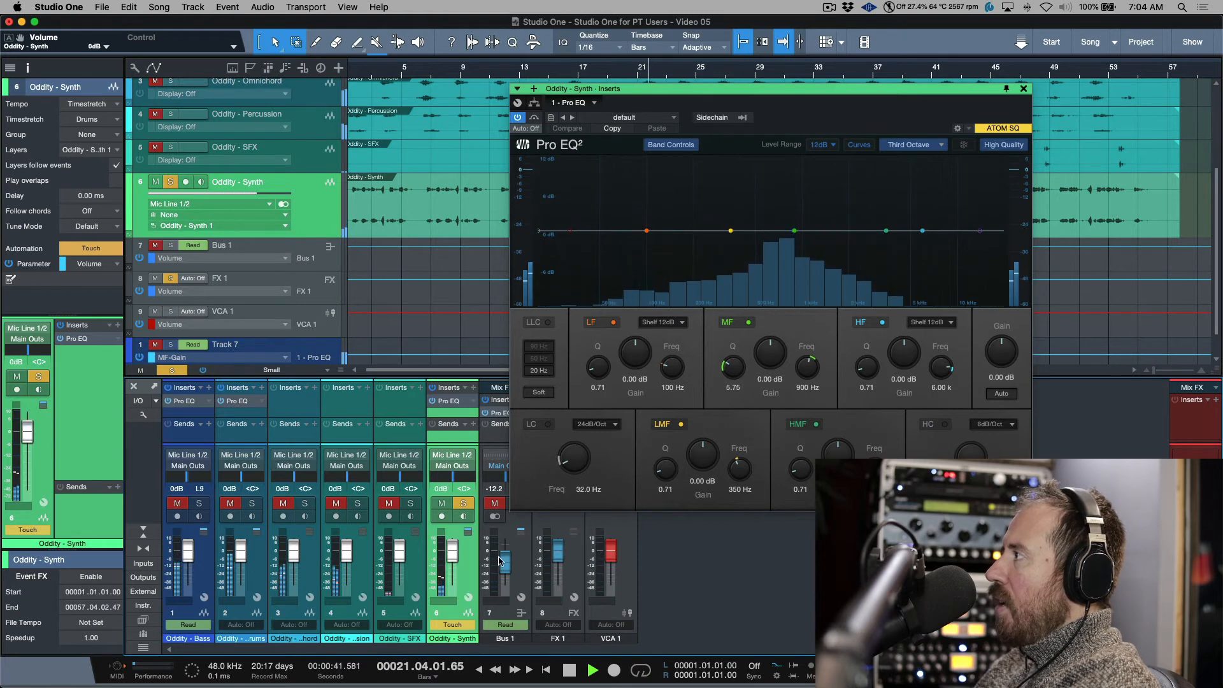
# Step: Move the Pro EQ window off the tracks, expand the Oddity - Synth envelopes and write a second volume fader move
pyautogui.moveTo(804, 91); pyautogui.dragTo(1003, 304)
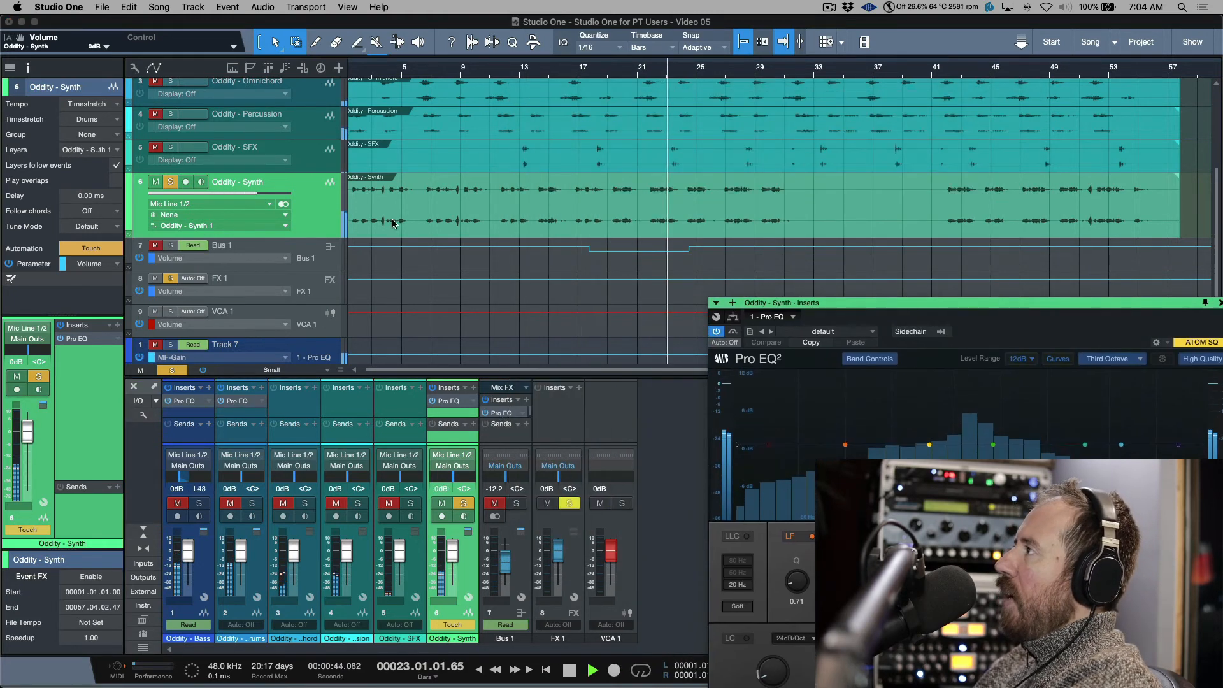
pyautogui.click(144, 235)
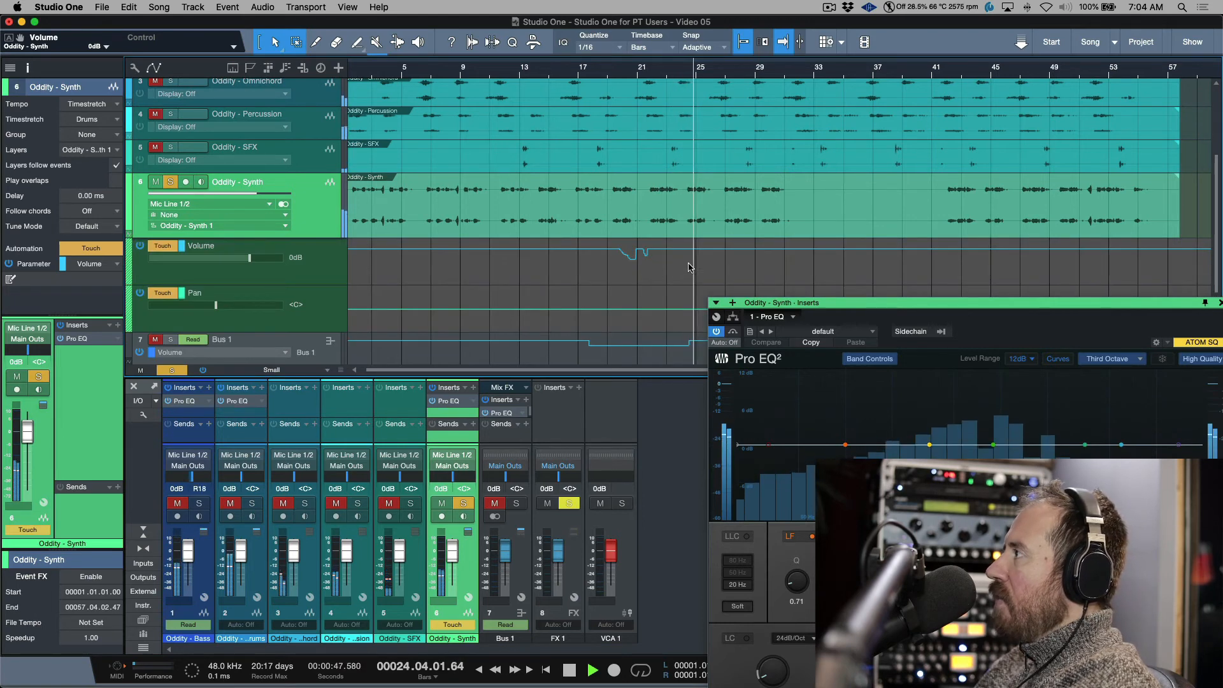
pyautogui.moveTo(459, 564); pyautogui.dragTo(455, 569)
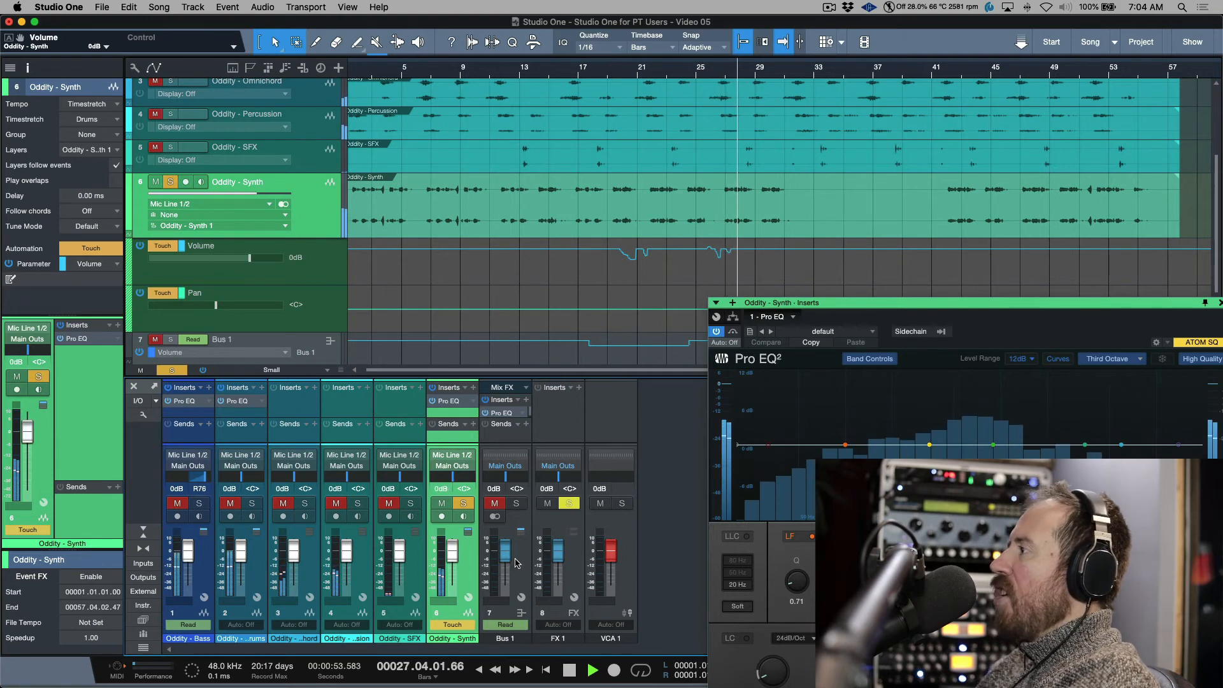
# Step: Adjust the Pro EQ's MF gain during playback, reset it to 0 dB and stop playback
pyautogui.moveTo(908, 304); pyautogui.dragTo(869, 128)
pyautogui.moveTo(930, 397)
pyautogui.mouseDown()
pyautogui.moveTo(930, 382)
pyautogui.moveTo(928, 420)
pyautogui.moveTo(939, 390)
pyautogui.mouseUp()
pyautogui.doubleClick(938, 390)
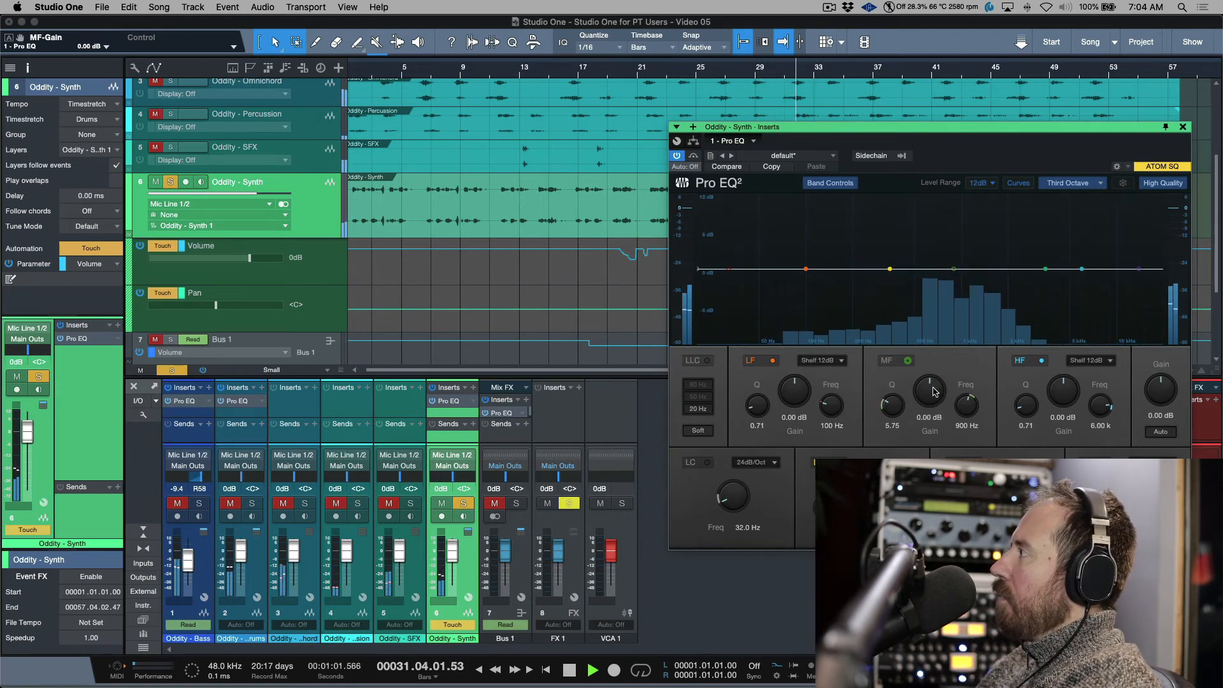
pyautogui.press('space')
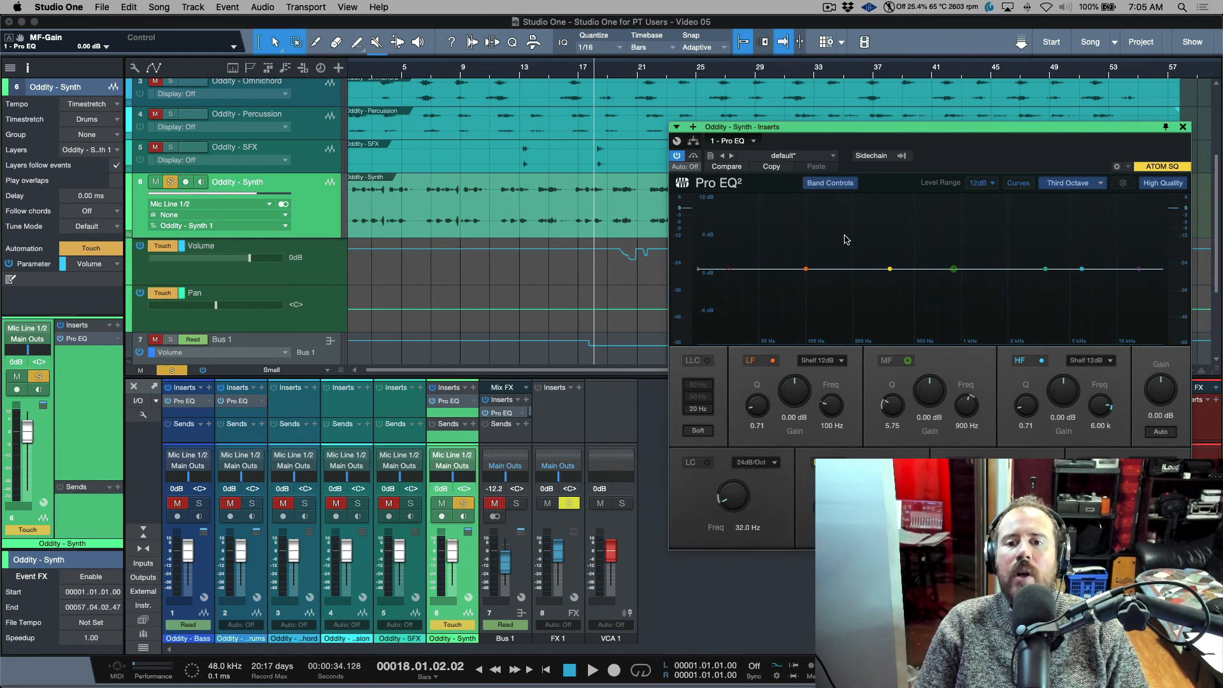
# Step: Add an envelope for the Pro EQ's MF gain to Oddity - Synth, check the plug-in's automation modes, and undo the addition
pyautogui.click(935, 391)
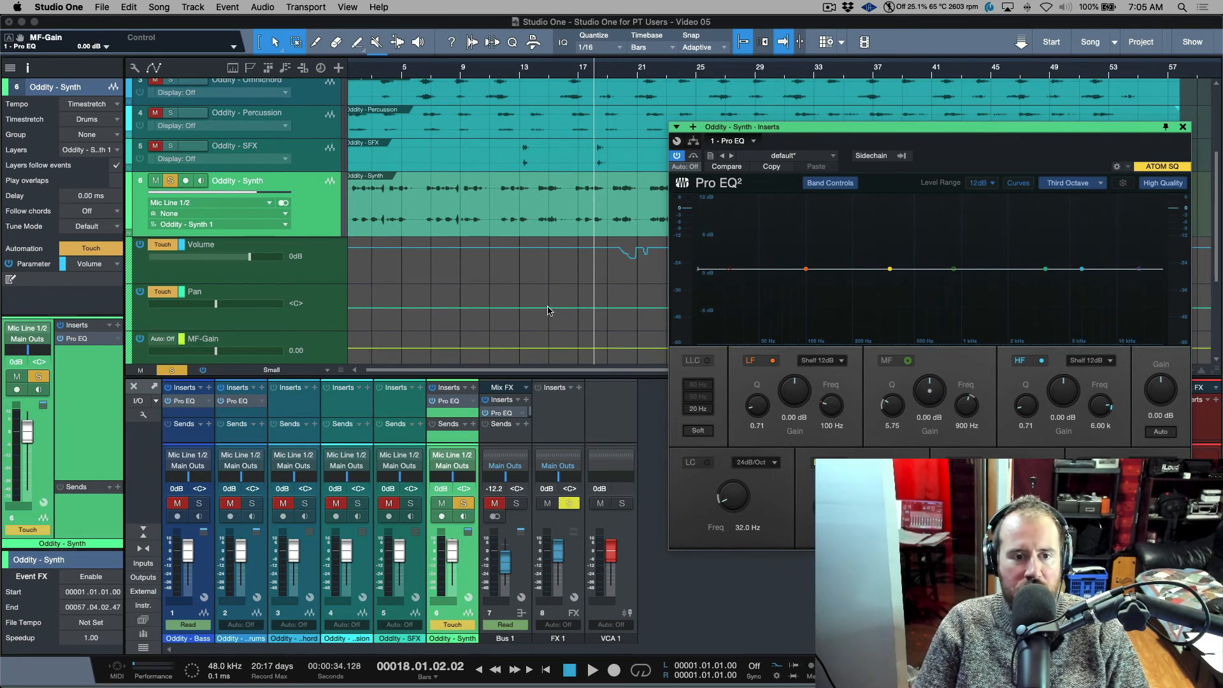
pyautogui.scroll(-1, 550, 311)
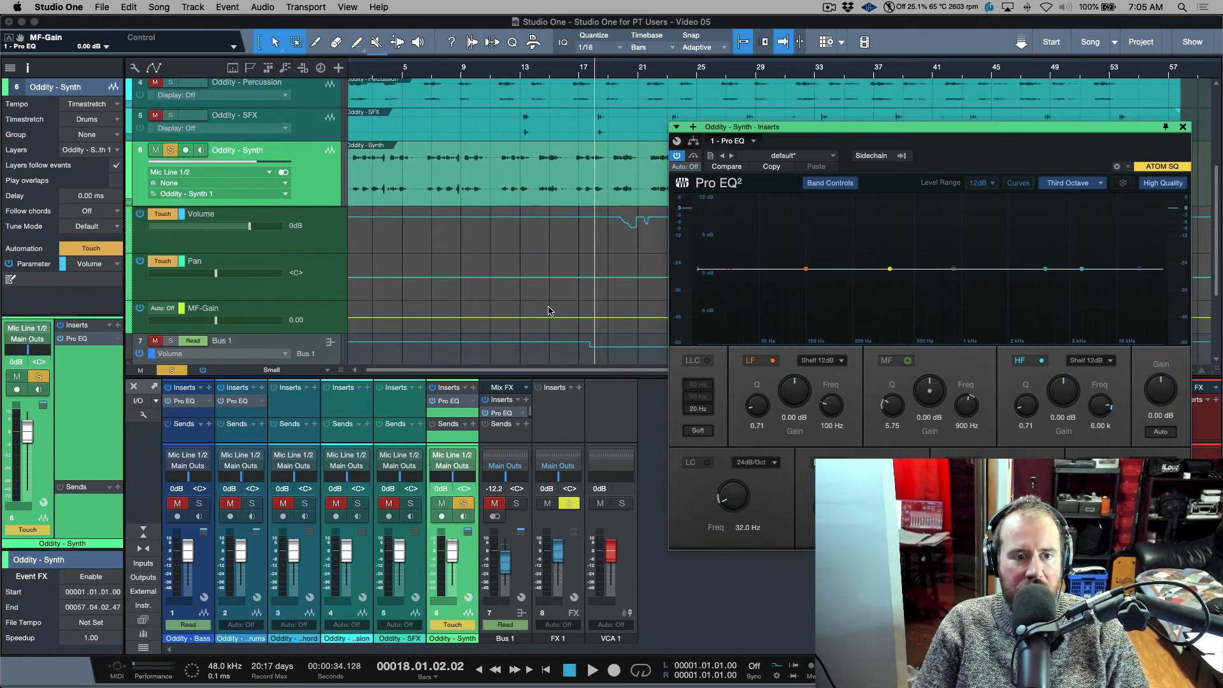
pyautogui.click(692, 169)
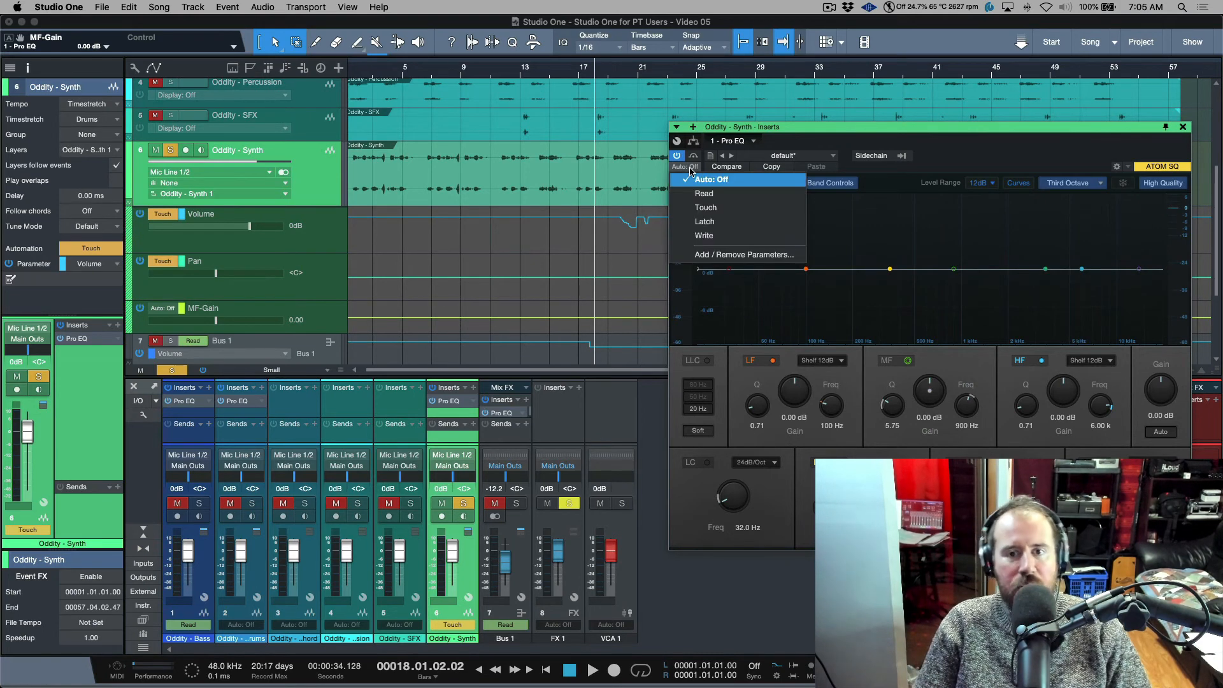
pyautogui.click(960, 156)
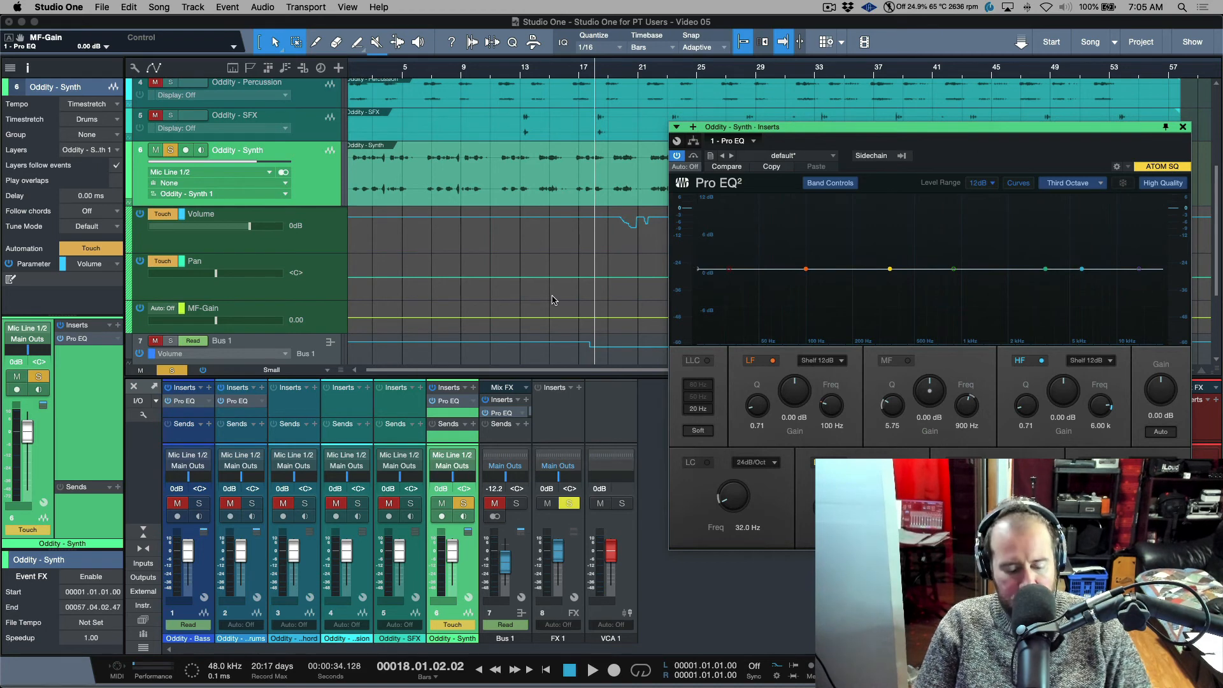
pyautogui.press('super+z')
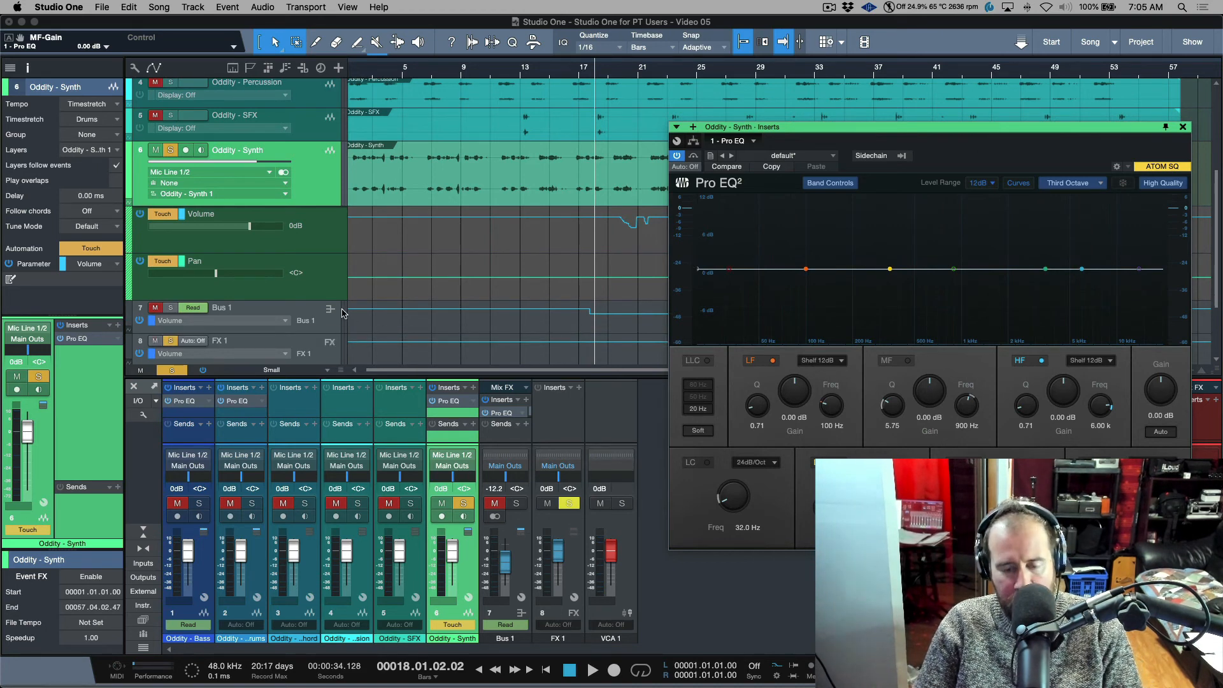
# Step: Turn on automatically adding envelopes for all touched parameters in the automation preferences
pyautogui.press('super+comma')
pyautogui.click(273, 185)
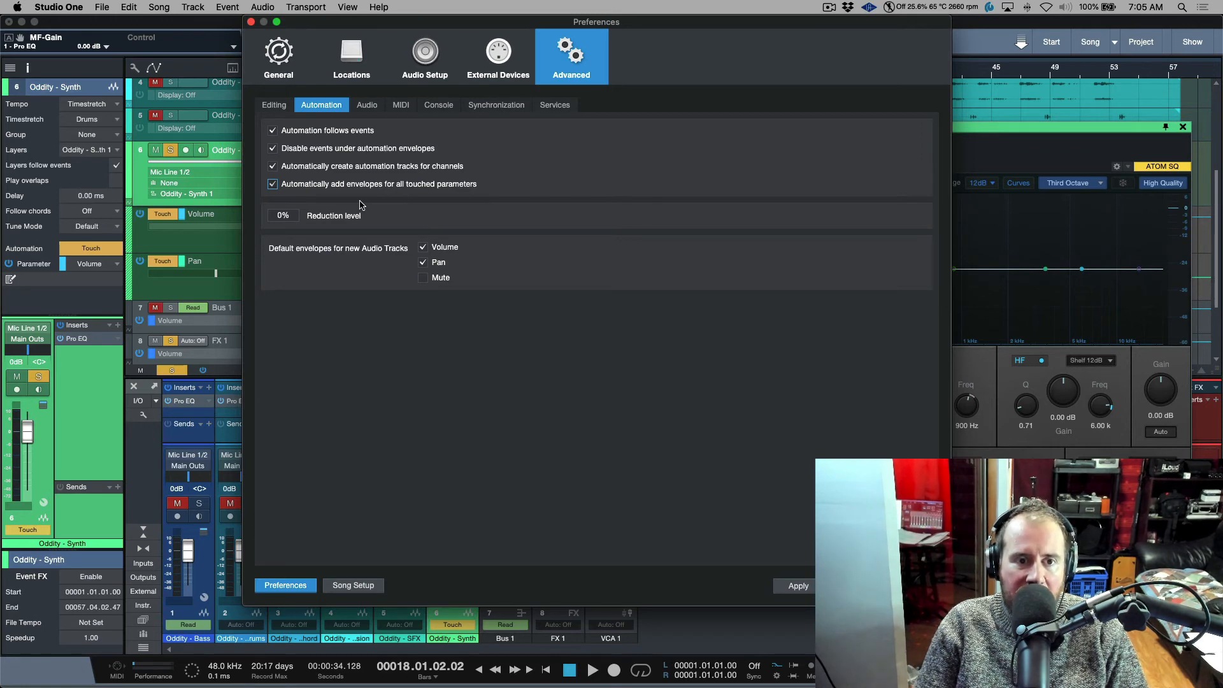
pyautogui.click(797, 586)
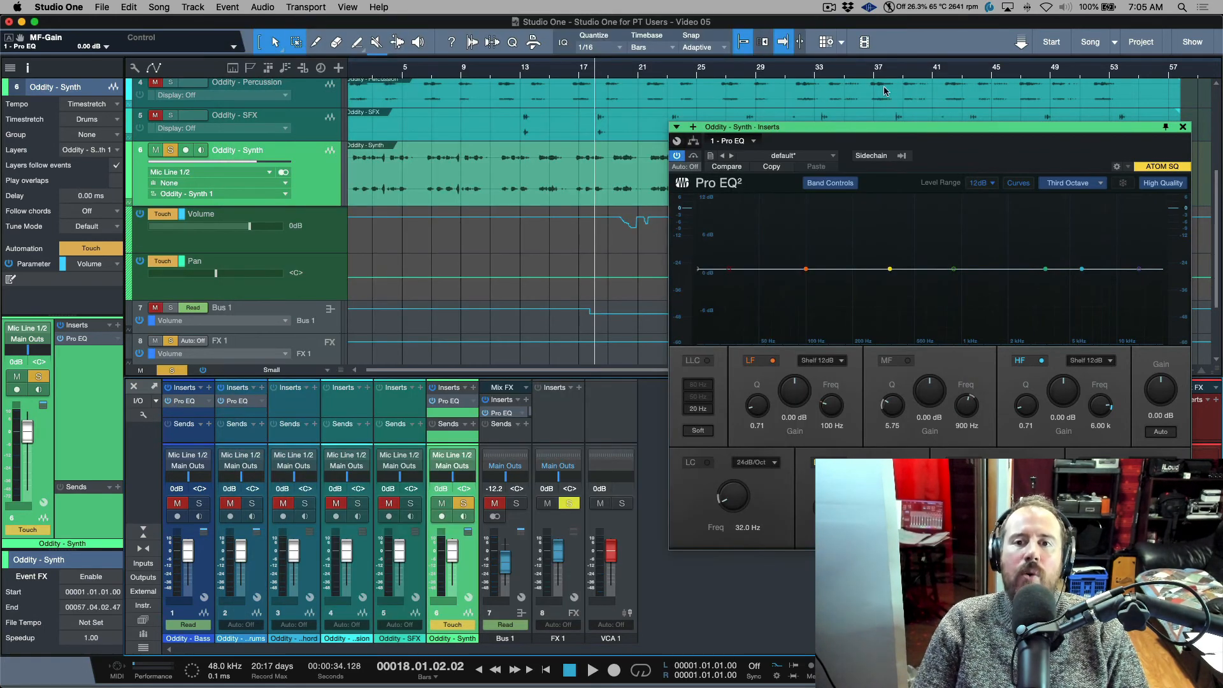
# Step: Hide the console, move the Pro EQ window clear of the tracks and set the plug-in's automation mode to Touch
pyautogui.moveTo(922, 131); pyautogui.dragTo(949, 274)
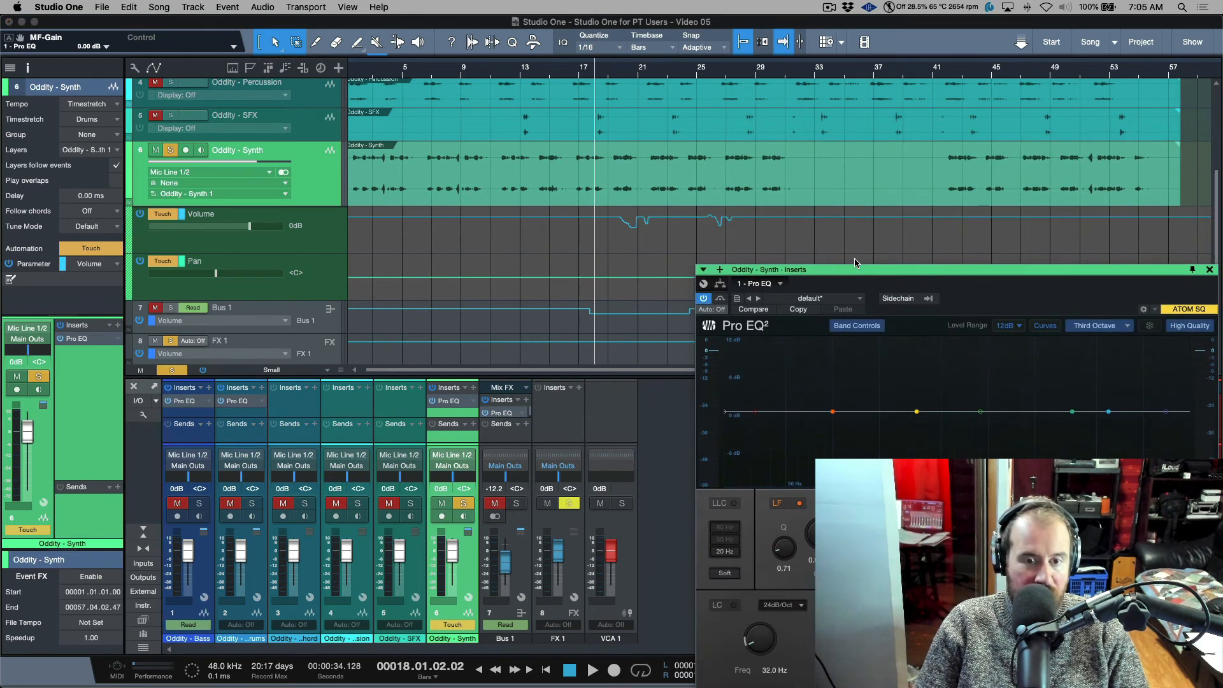
pyautogui.press('F3')
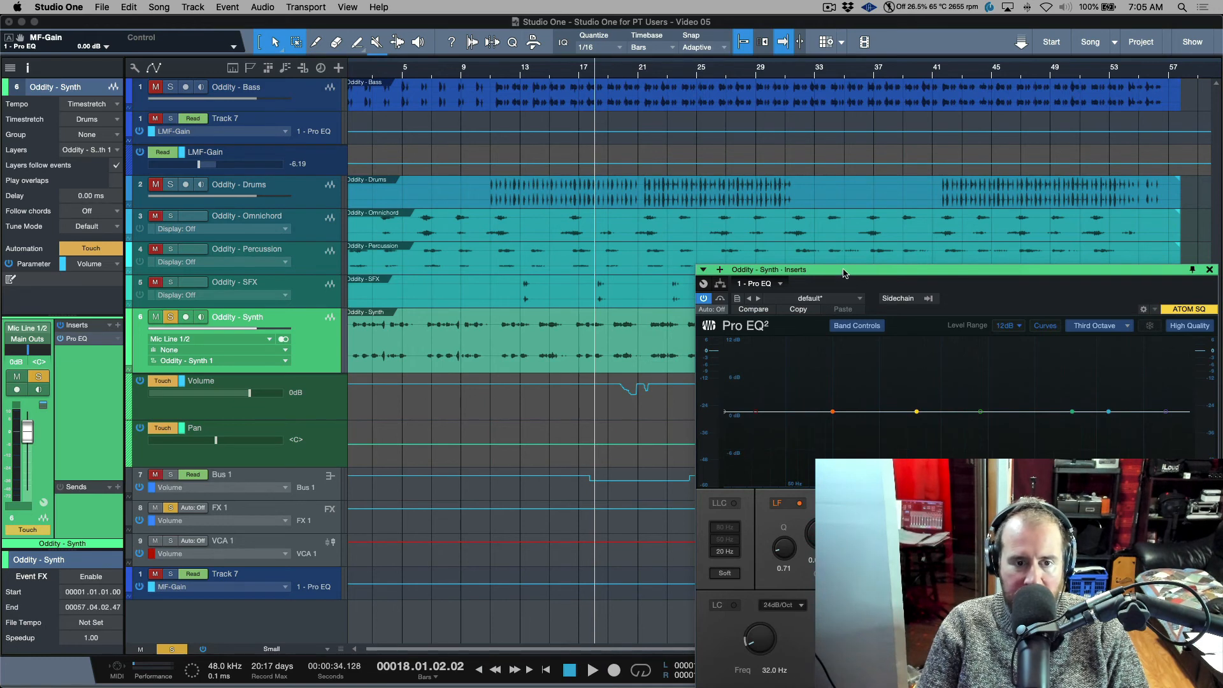
pyautogui.moveTo(845, 273); pyautogui.dragTo(989, 58)
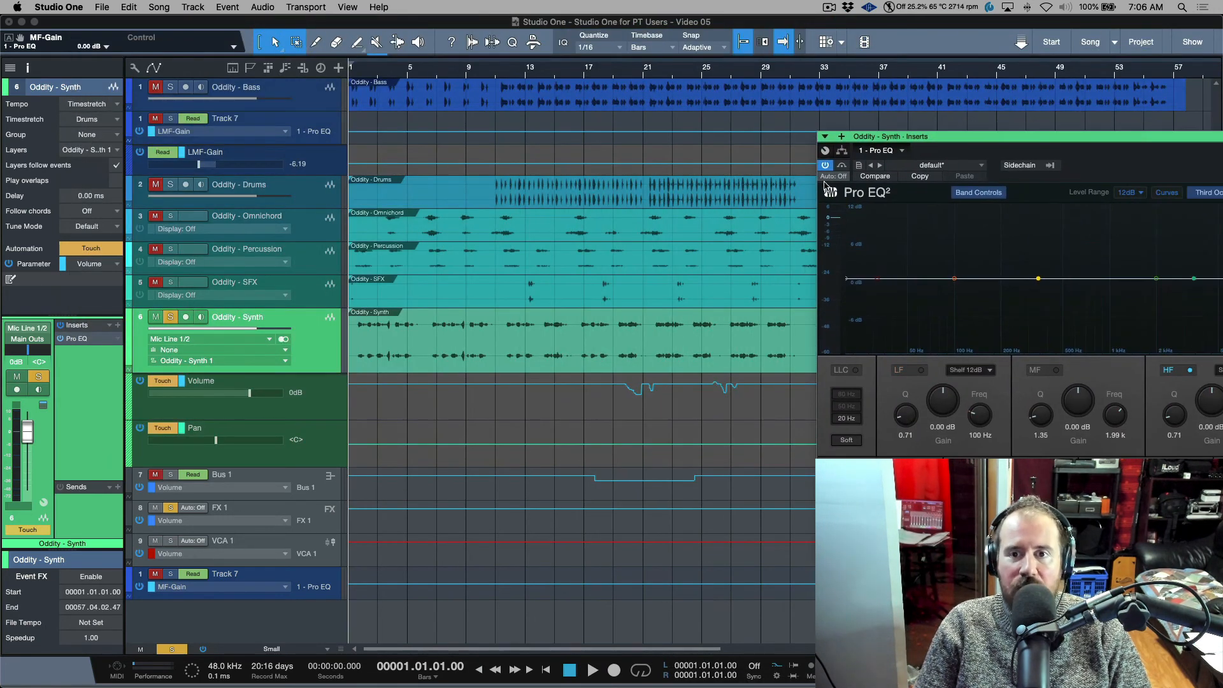
pyautogui.click(832, 178)
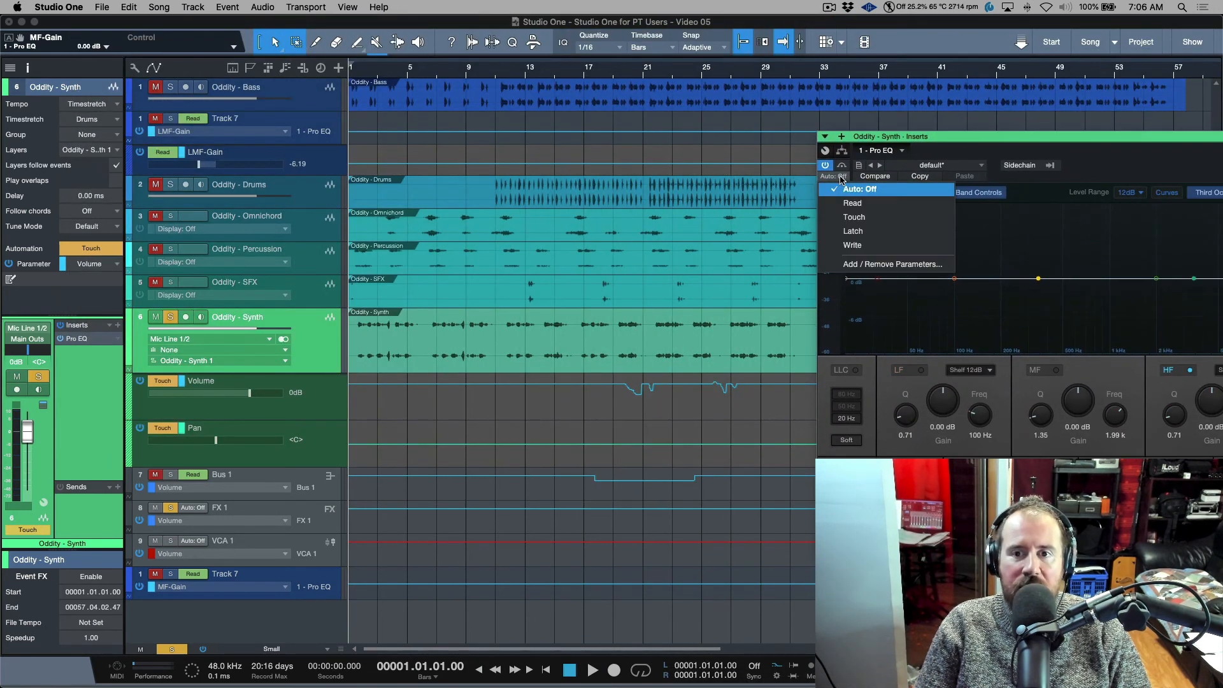
pyautogui.click(860, 217)
# Step: Start playback and toggle the Pro EQ's LF, MF and HF bands to write automation for them
pyautogui.press('space')
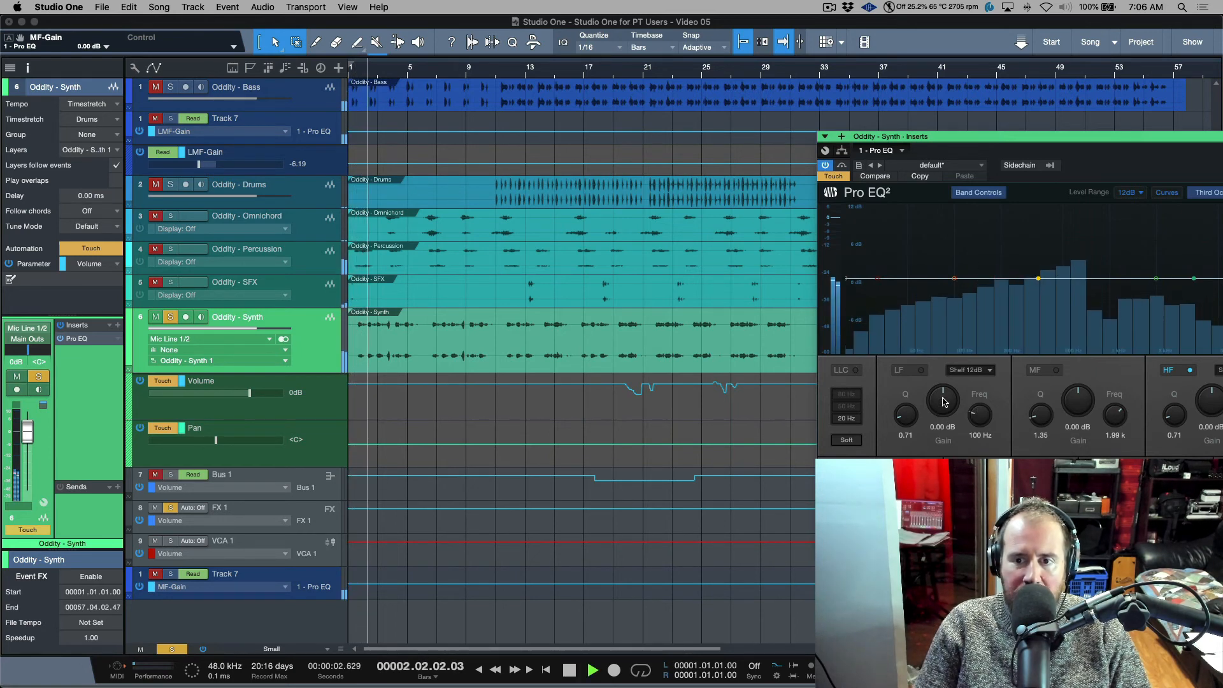
pyautogui.click(920, 370)
pyautogui.click(1056, 370)
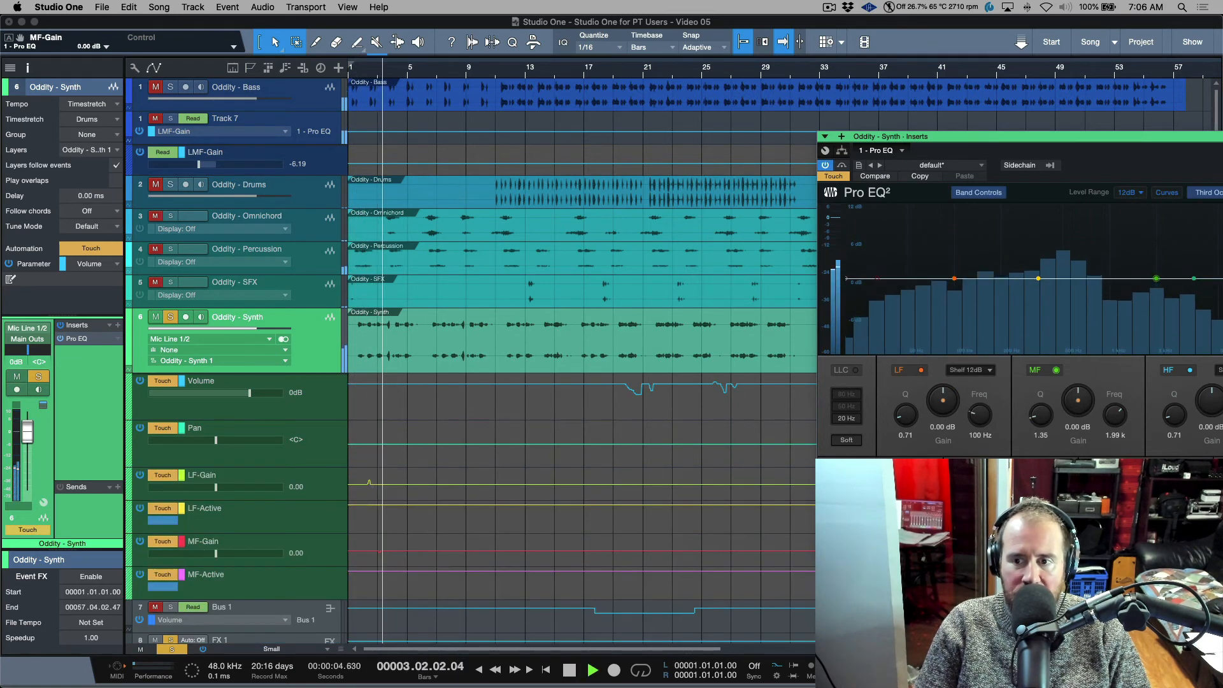
pyautogui.click(1190, 370)
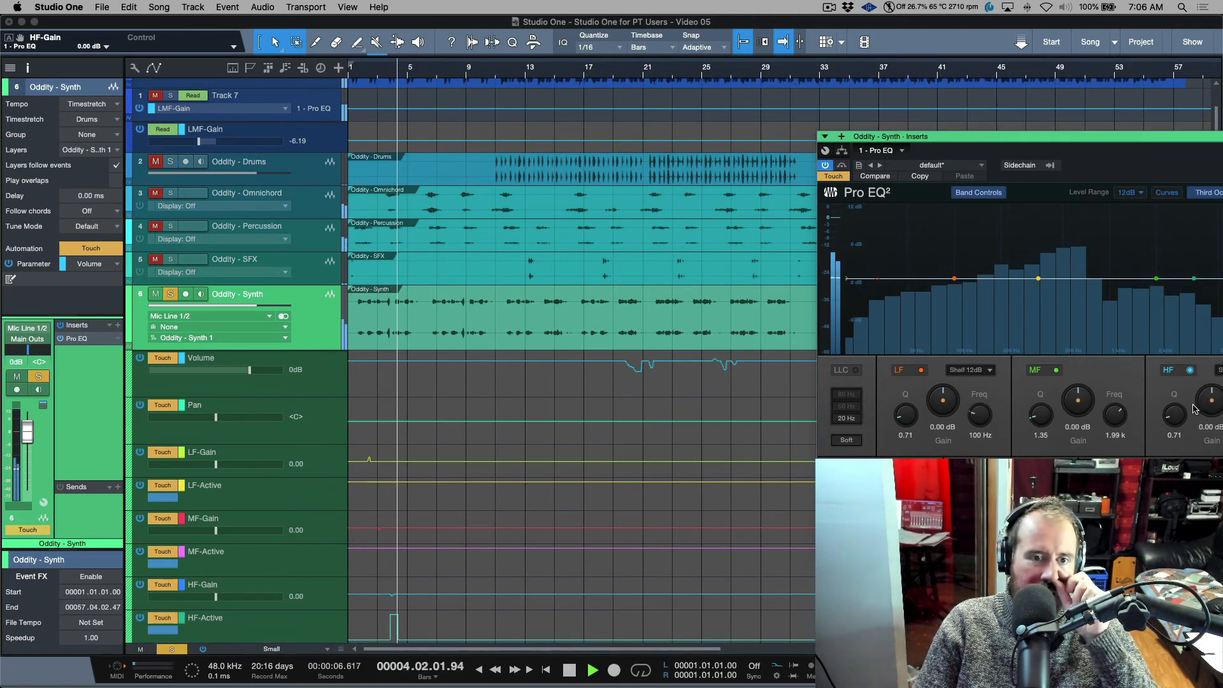
# Step: Write automation for the Pro EQ's LMF gain, HMF gain, LMF frequency, low-cut frequency and low-cut switch, then stop playback
pyautogui.moveTo(1010, 502); pyautogui.dragTo(1011, 491)
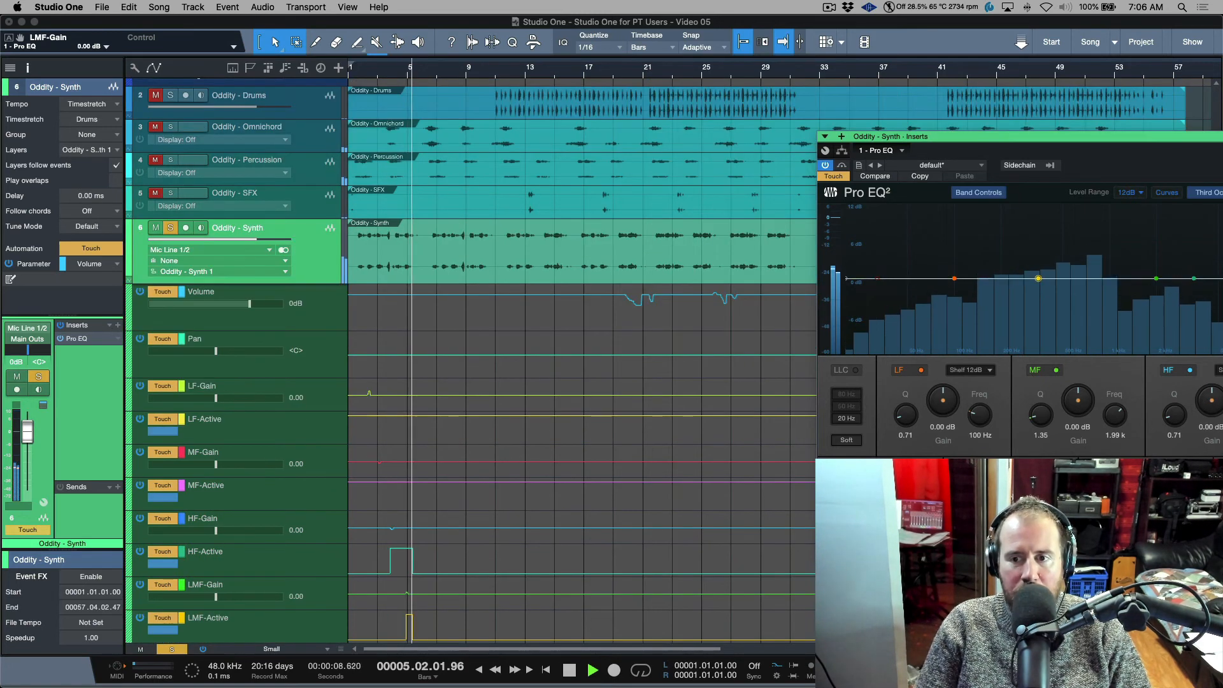
pyautogui.moveTo(1145, 502); pyautogui.dragTo(1146, 518)
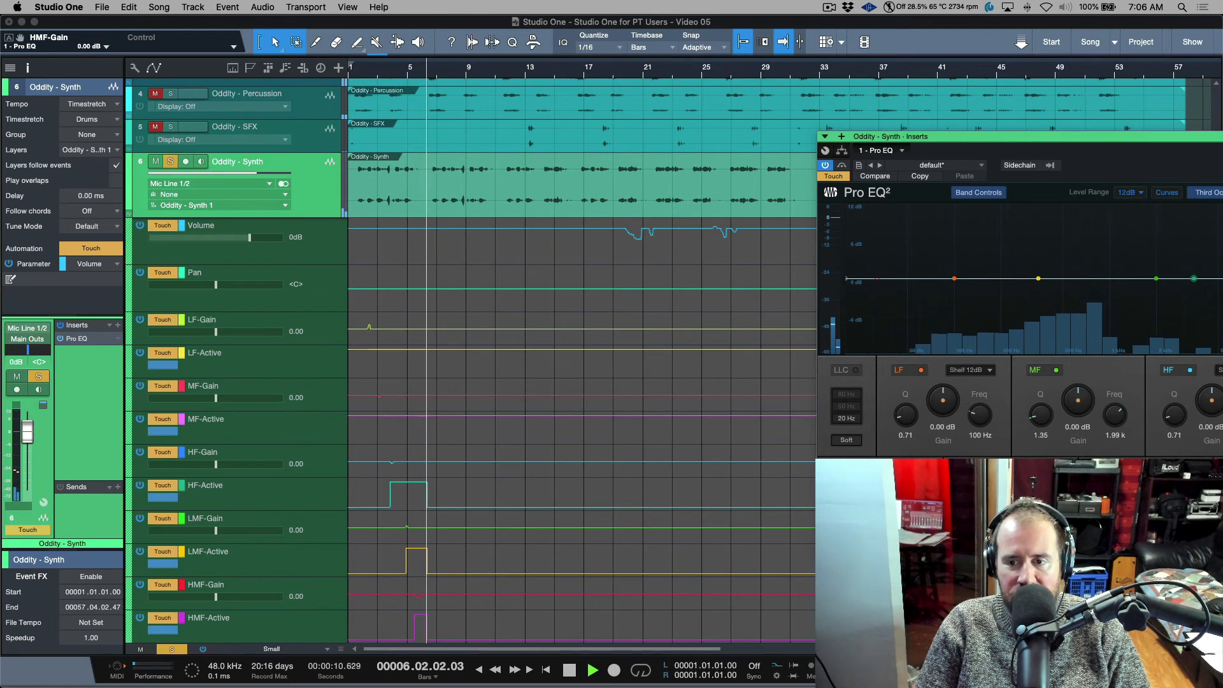
pyautogui.moveTo(1048, 516); pyautogui.dragTo(1048, 506)
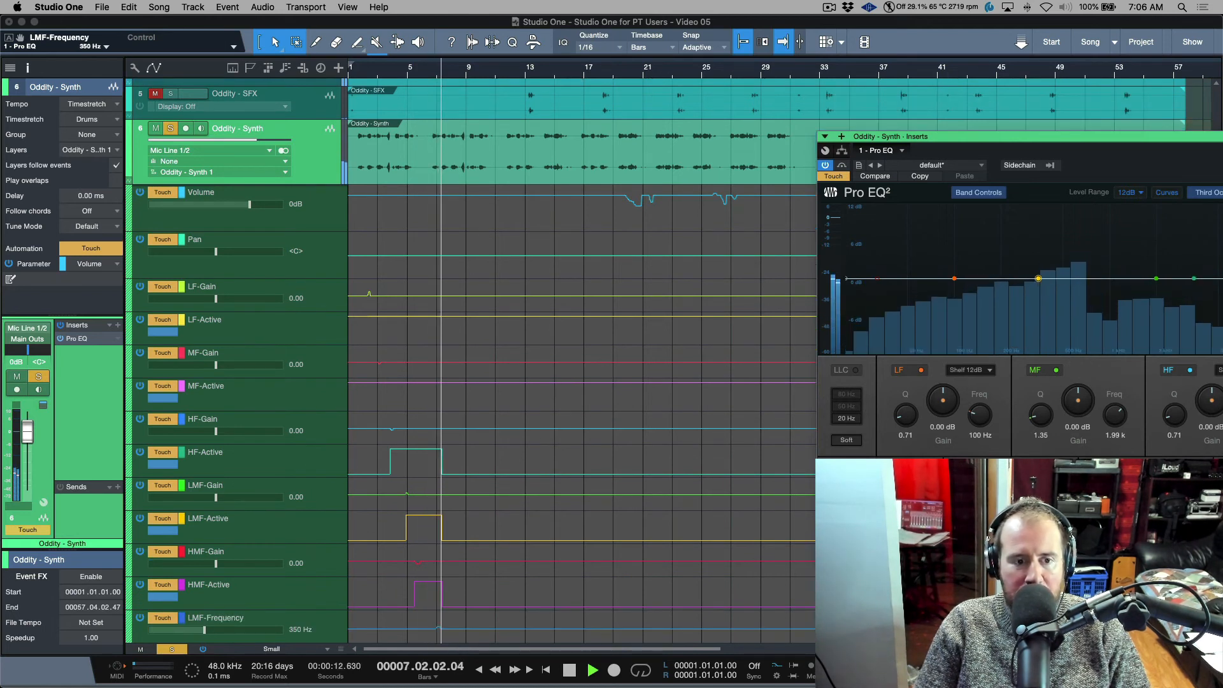
pyautogui.moveTo(881, 509); pyautogui.dragTo(880, 503)
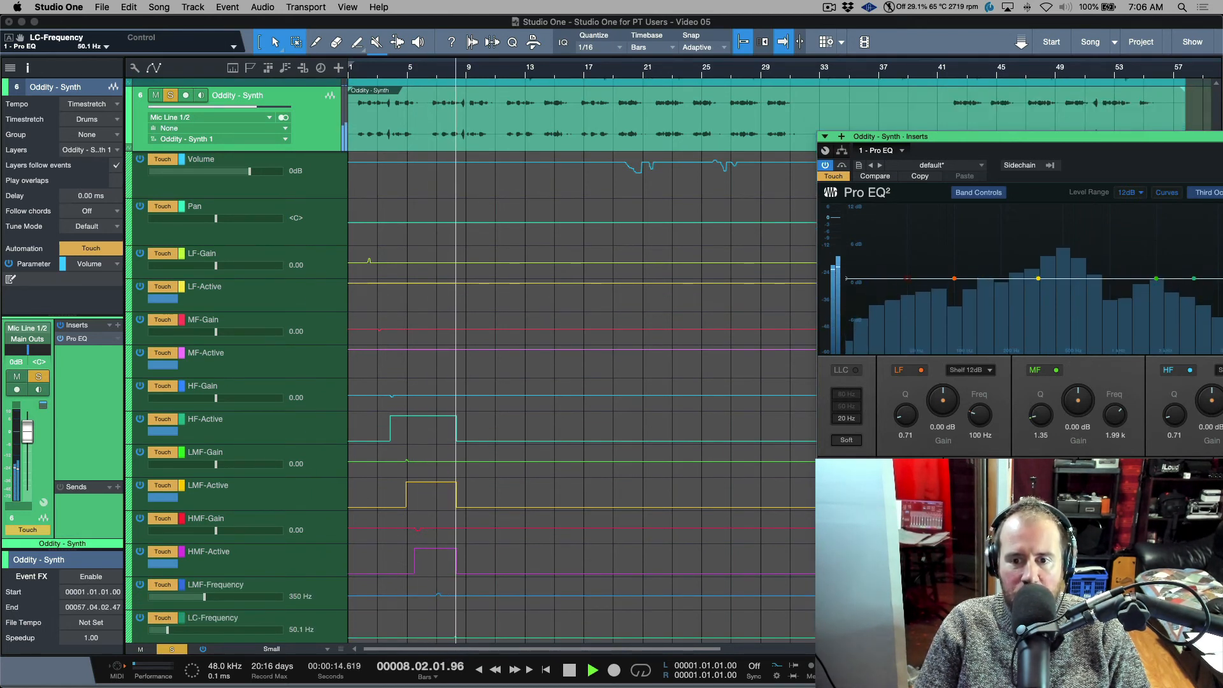
pyautogui.click(855, 471)
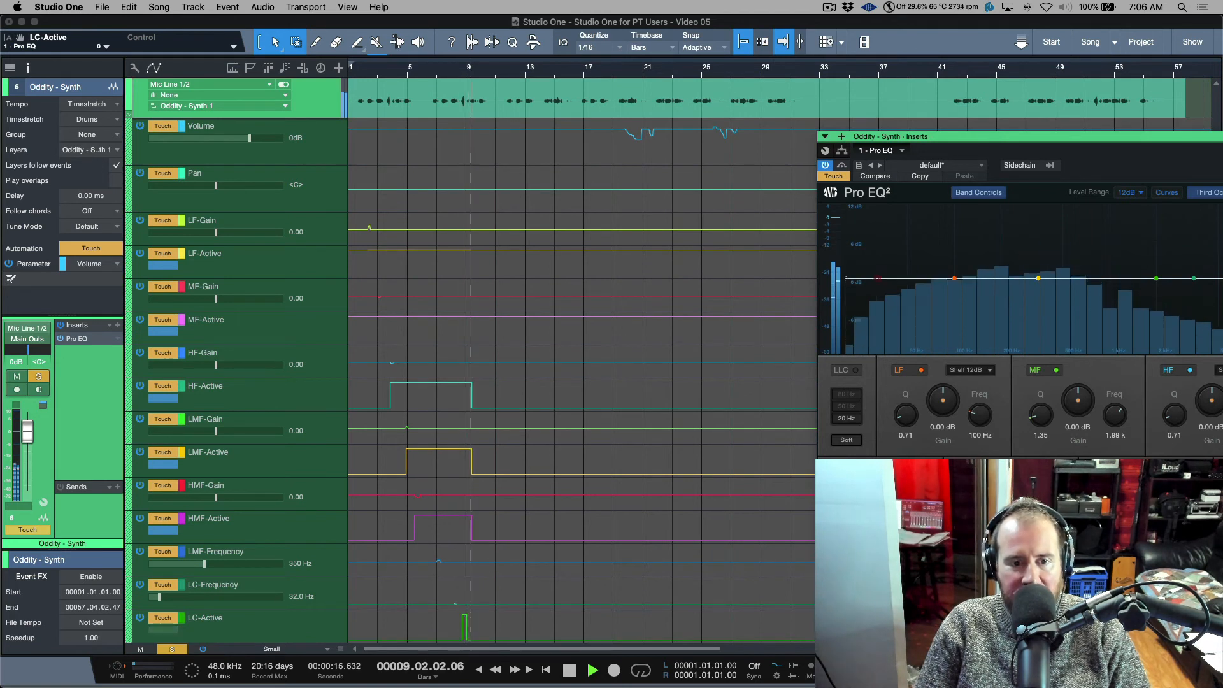
pyautogui.press('space')
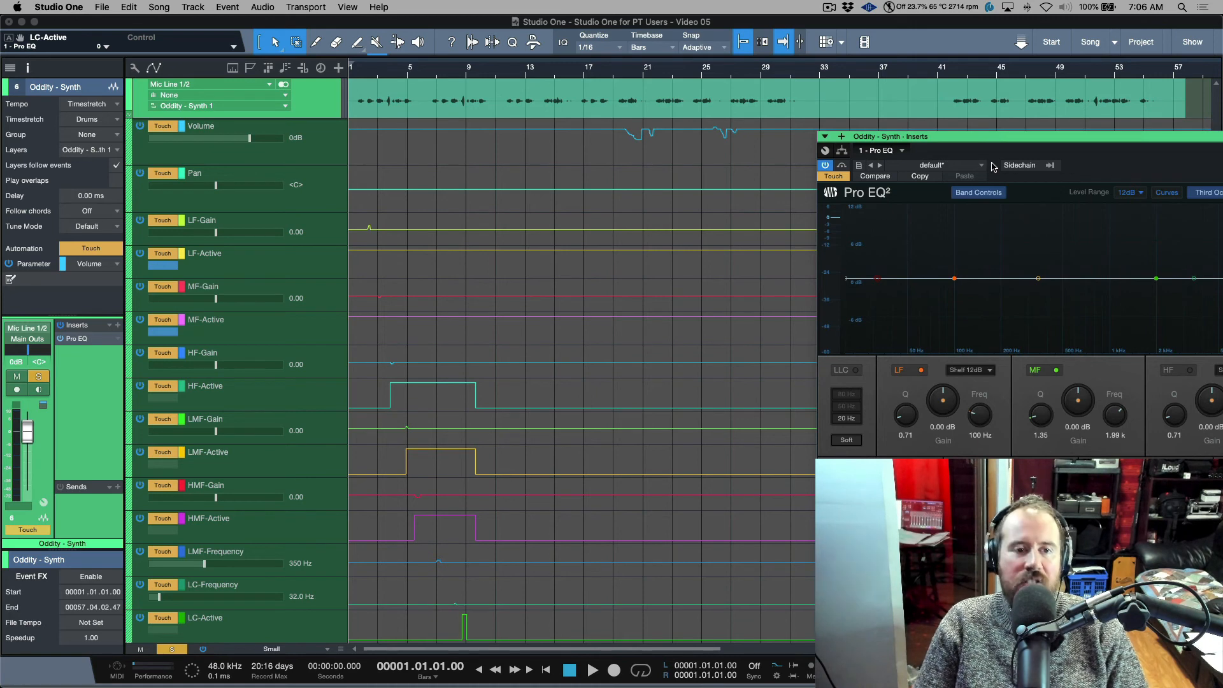
# Step: Review the Pro EQ envelopes under Oddity - Synth and the automation preference for touched parameters
pyautogui.scroll(-3, 694, 268)
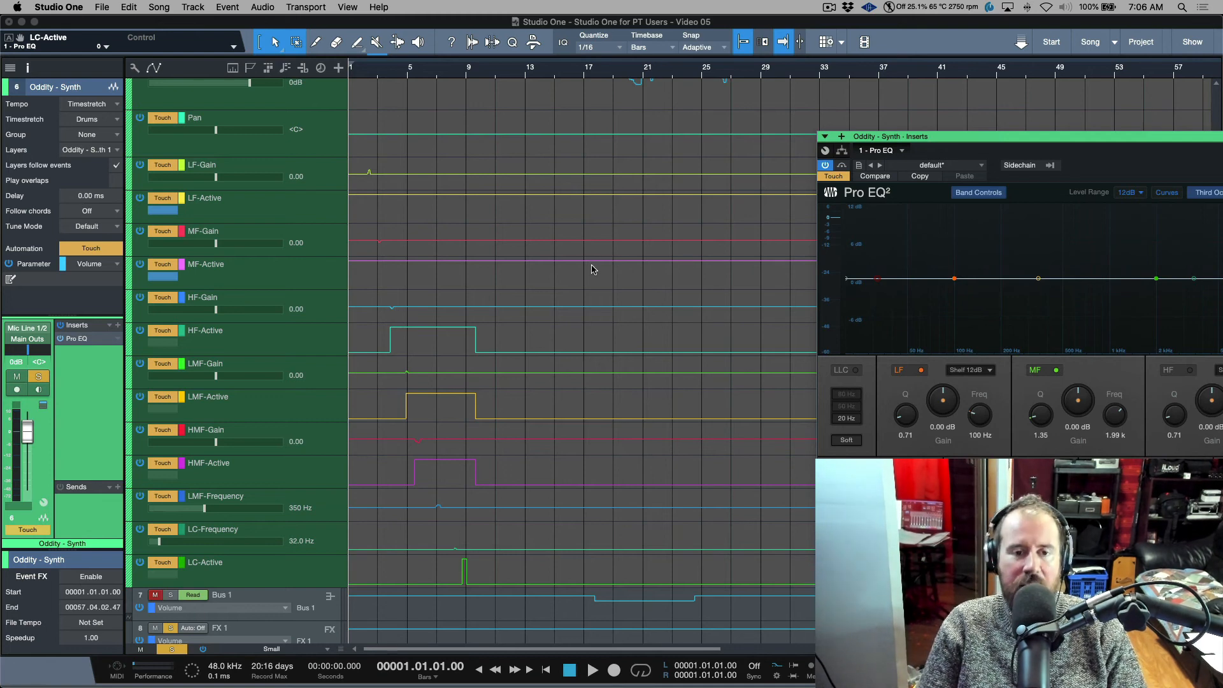
pyautogui.press('super+comma')
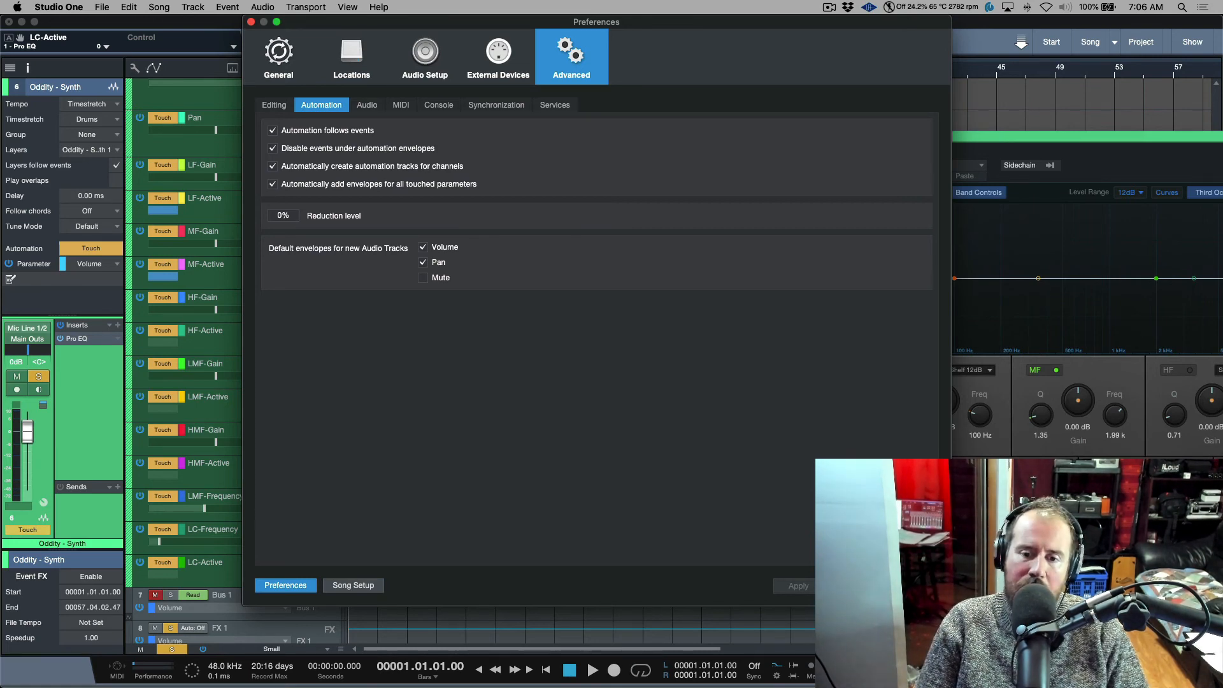
pyautogui.press('Escape')
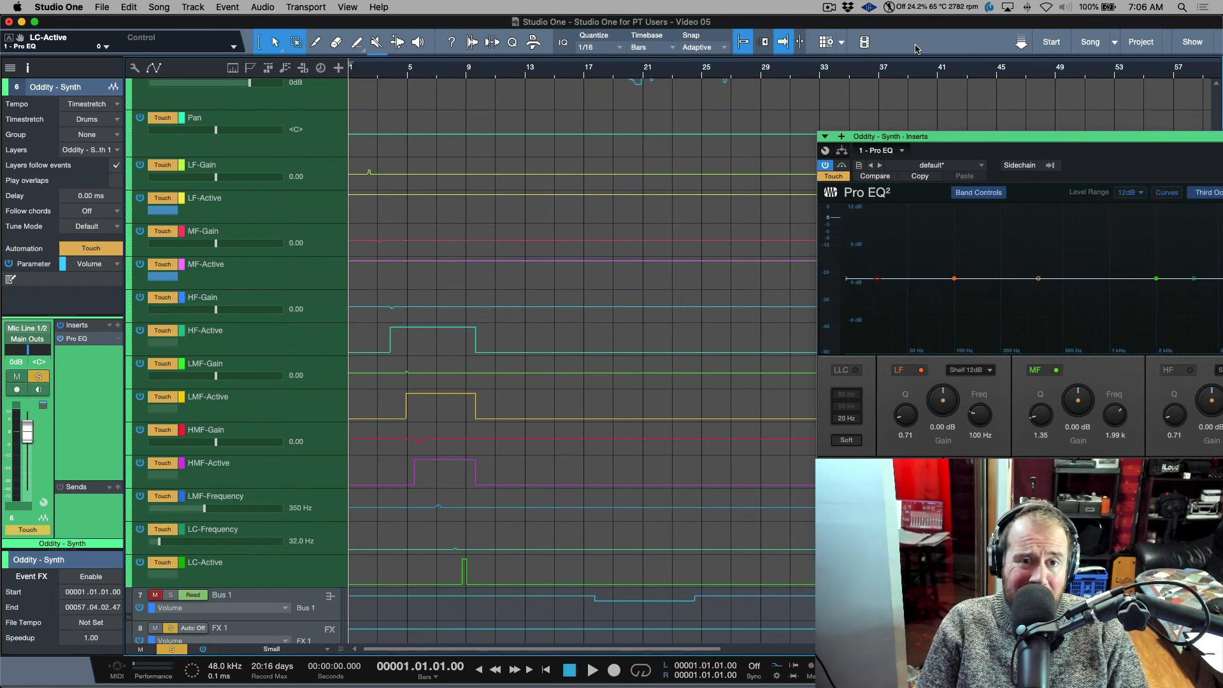
# Step: Activate the Paint tool, review its available shapes and enlarge the LF-Active envelope lane under Oddity - Synth
pyautogui.click(358, 45)
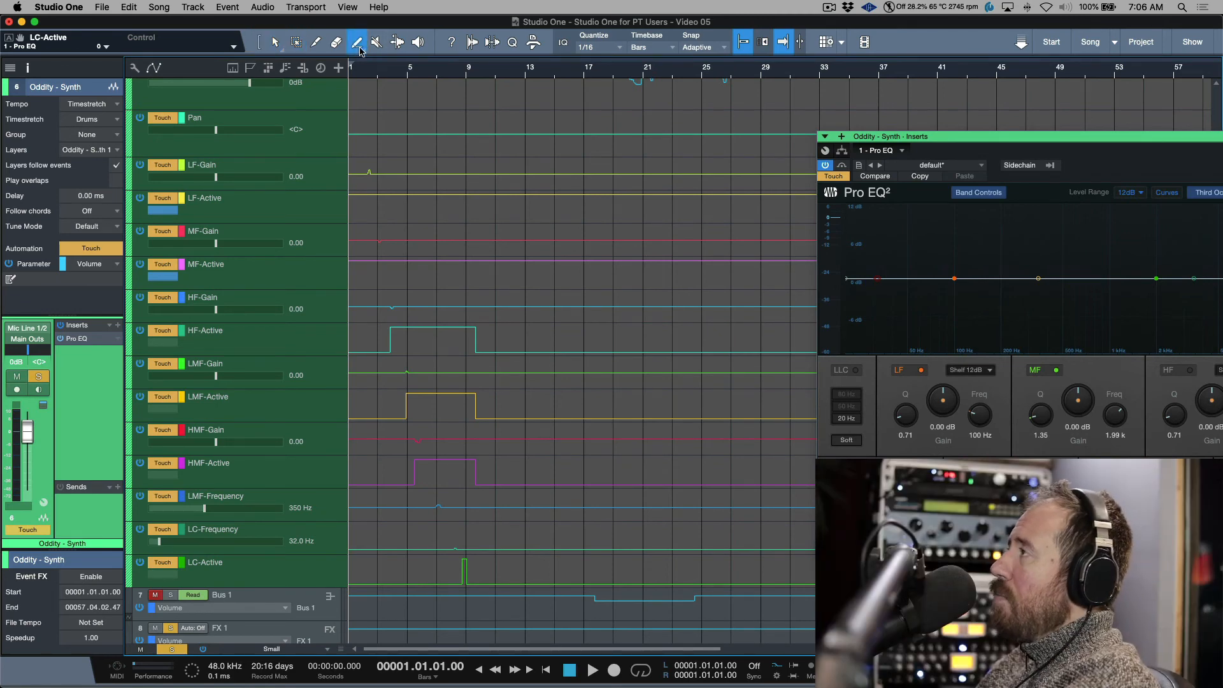
pyautogui.click(360, 50)
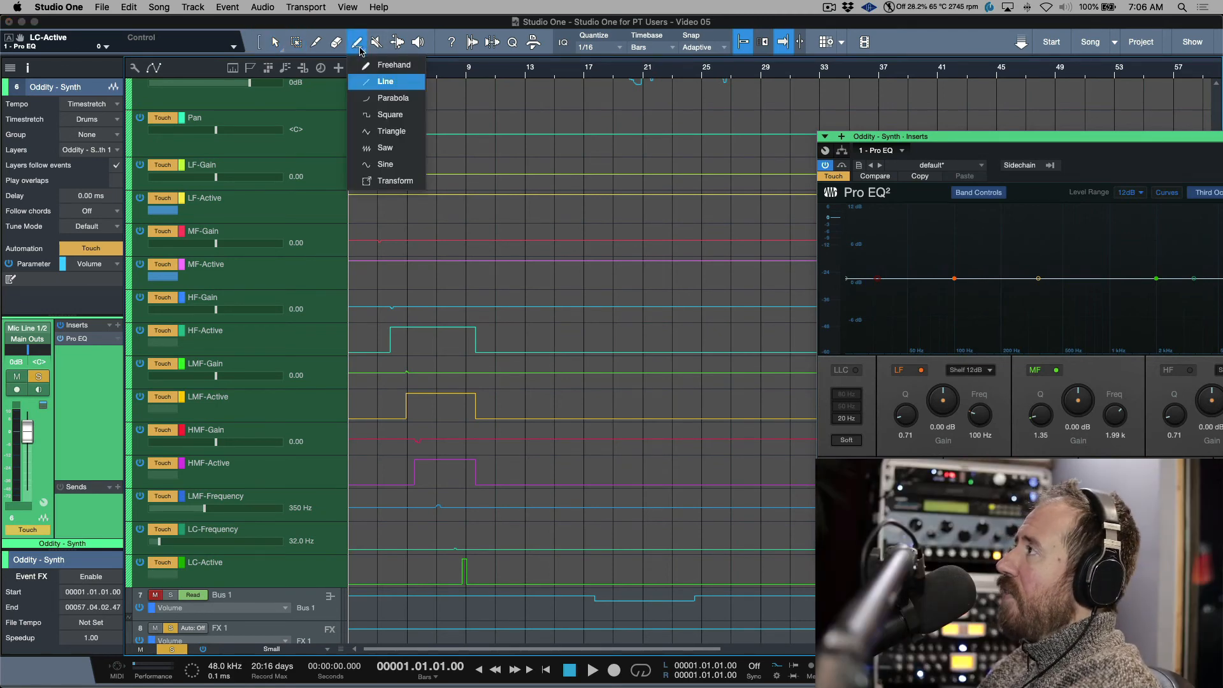
pyautogui.click(322, 214)
pyautogui.click(320, 211)
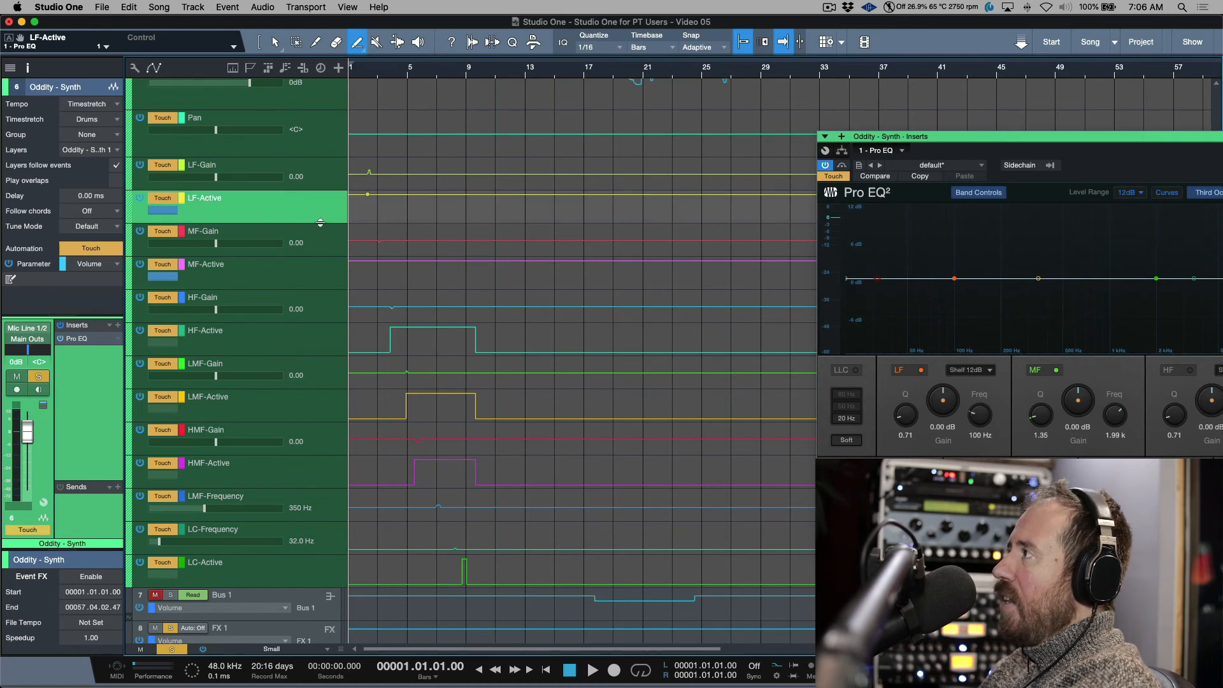
pyautogui.moveTo(320, 224); pyautogui.dragTo(319, 346)
pyautogui.scroll(5, 364, 185)
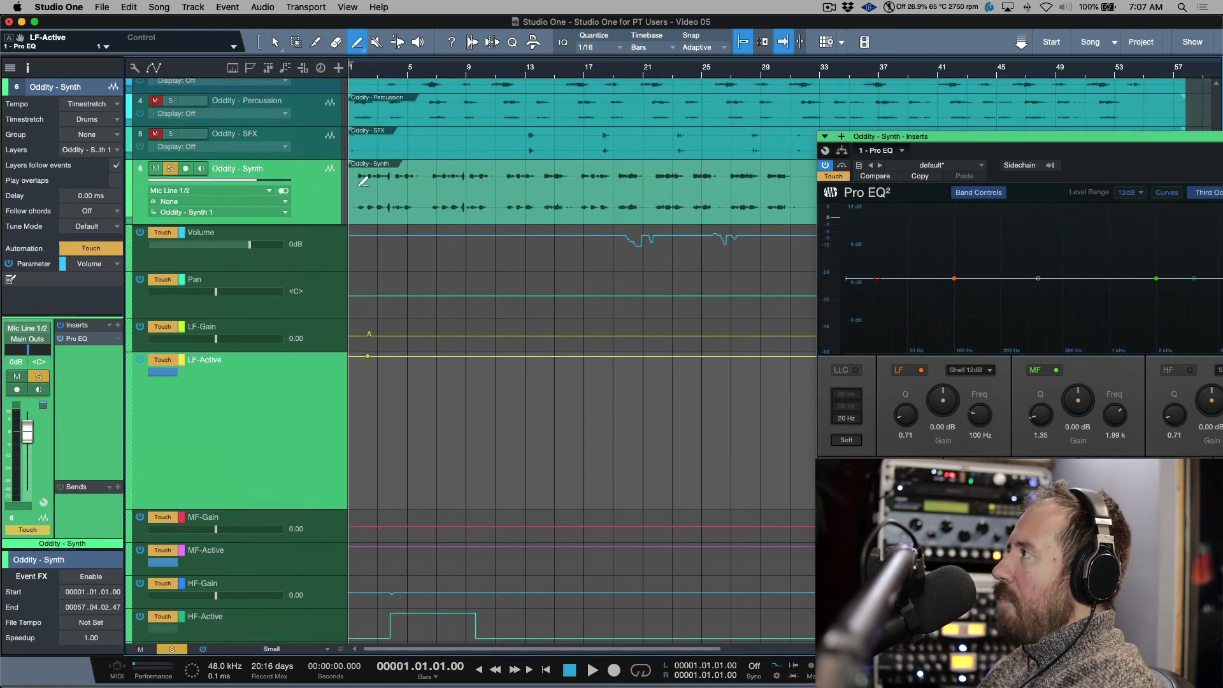
# Step: Set the Pro EQ's automation mode to Read and close the plug-in window
pyautogui.hscroll(8, 358, 274)
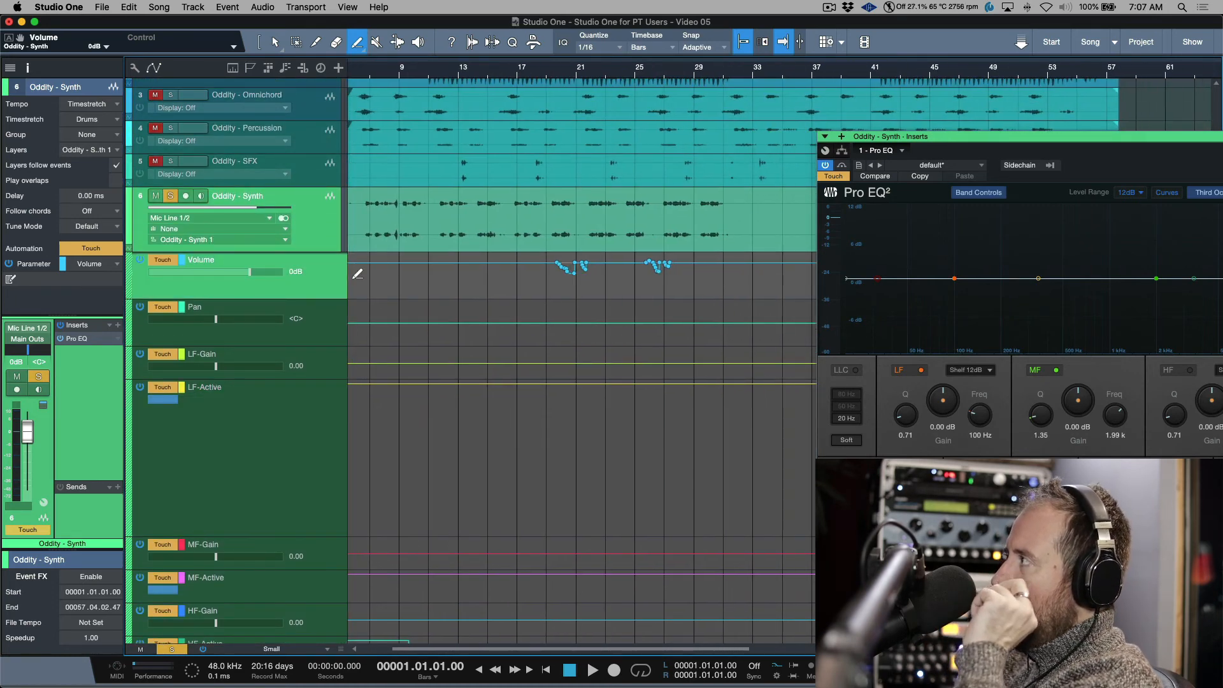
pyautogui.moveTo(1015, 140); pyautogui.dragTo(668, 138)
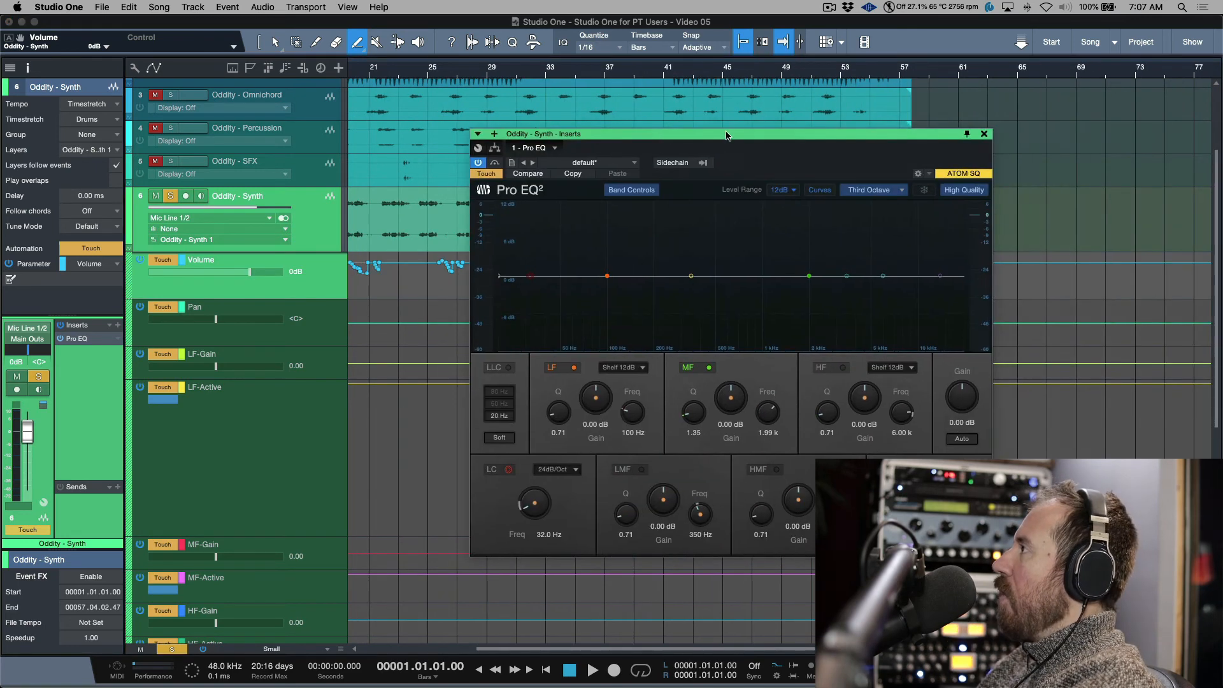
pyautogui.click(496, 175)
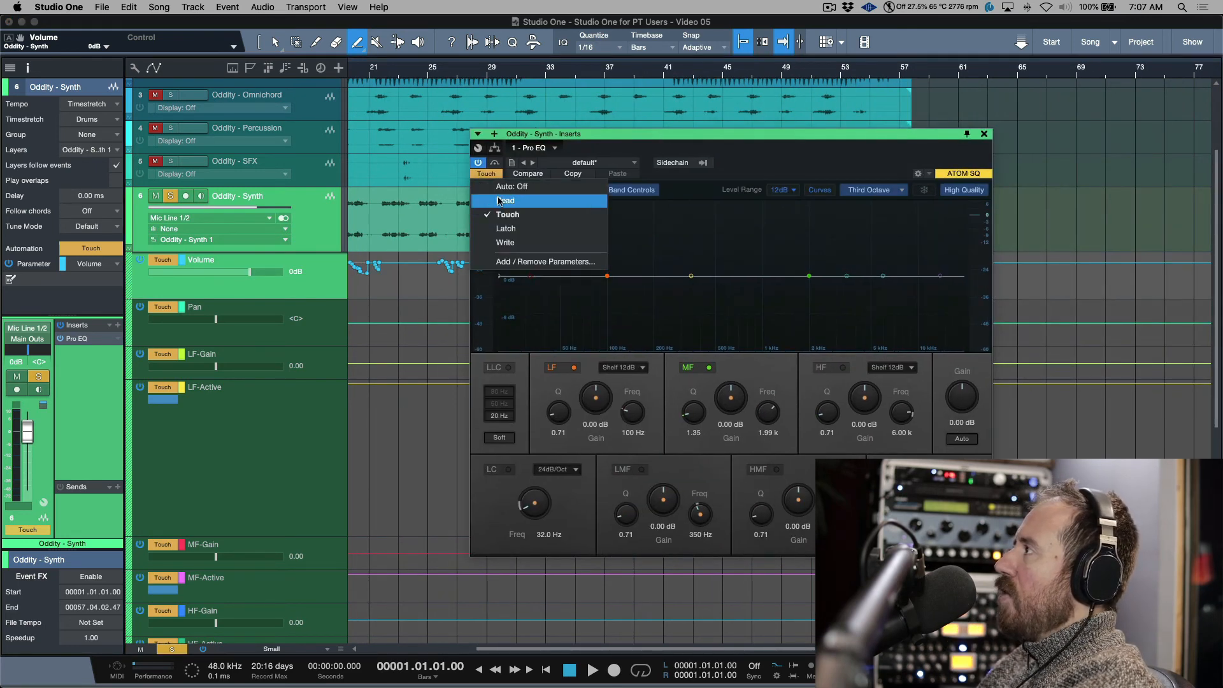
pyautogui.click(506, 200)
pyautogui.click(984, 134)
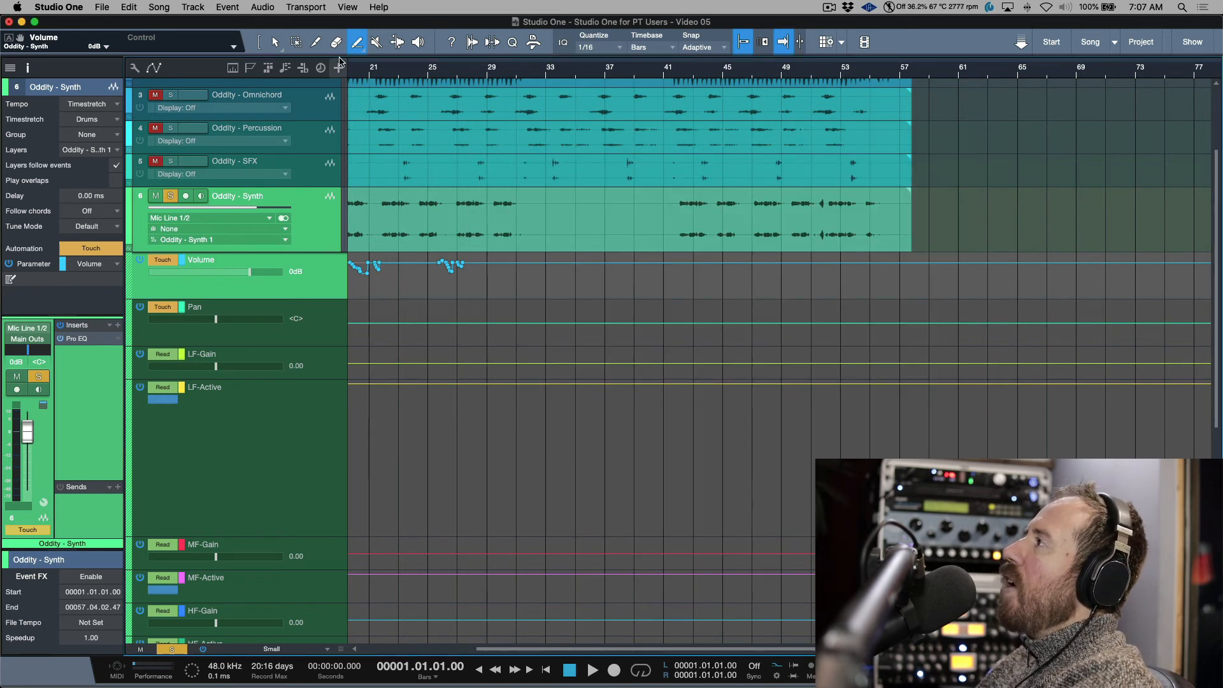
# Step: Paint a Triangle shape from about bar 37 to 48 and a Saw shape from about bar 49 to 58 on Oddity - Synth's Volume envelope
pyautogui.click(360, 47)
pyautogui.click(376, 131)
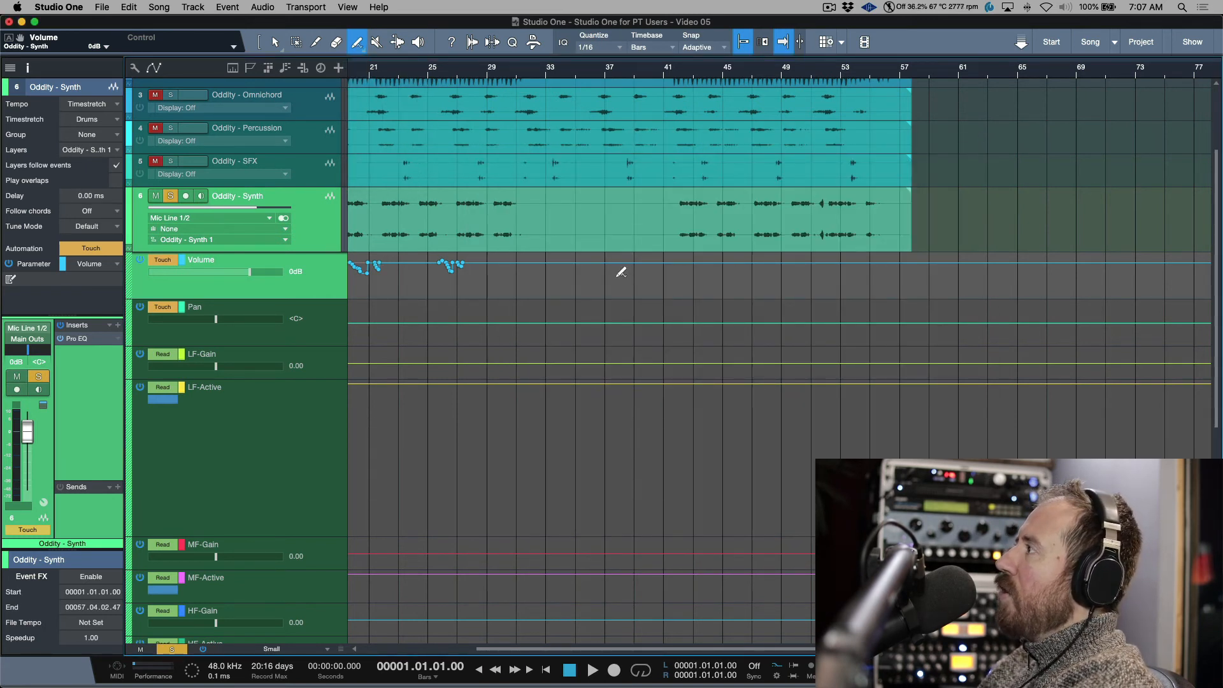
pyautogui.moveTo(609, 261); pyautogui.dragTo(766, 280)
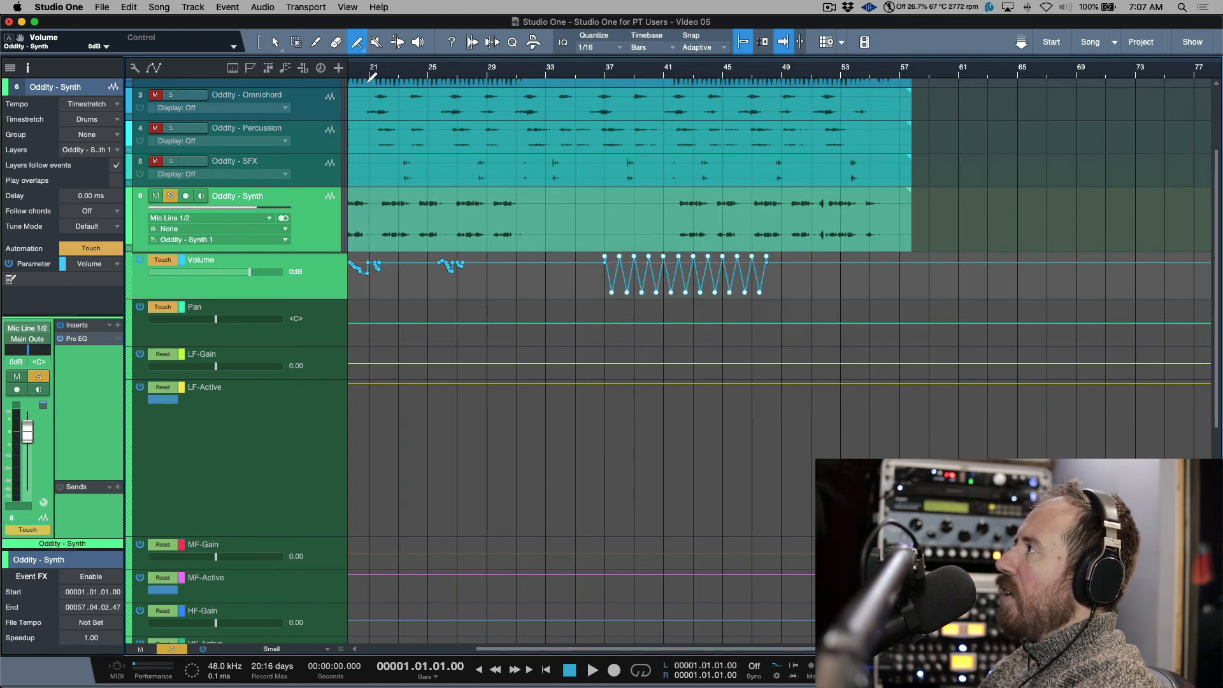
pyautogui.click(365, 54)
pyautogui.click(376, 146)
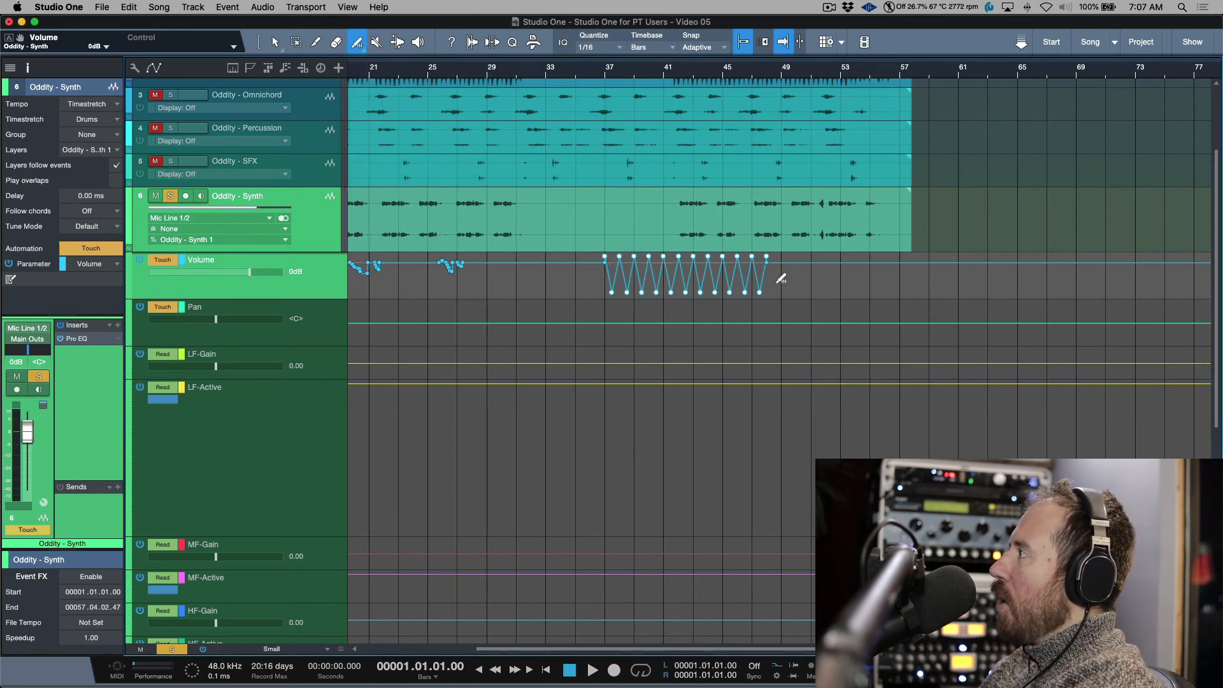
pyautogui.moveTo(782, 269)
pyautogui.mouseDown()
pyautogui.moveTo(820, 290)
pyautogui.moveTo(851, 270)
pyautogui.moveTo(877, 287)
pyautogui.moveTo(888, 222)
pyautogui.moveTo(891, 286)
pyautogui.moveTo(909, 262)
pyautogui.moveTo(920, 298)
pyautogui.moveTo(921, 280)
pyautogui.mouseUp()
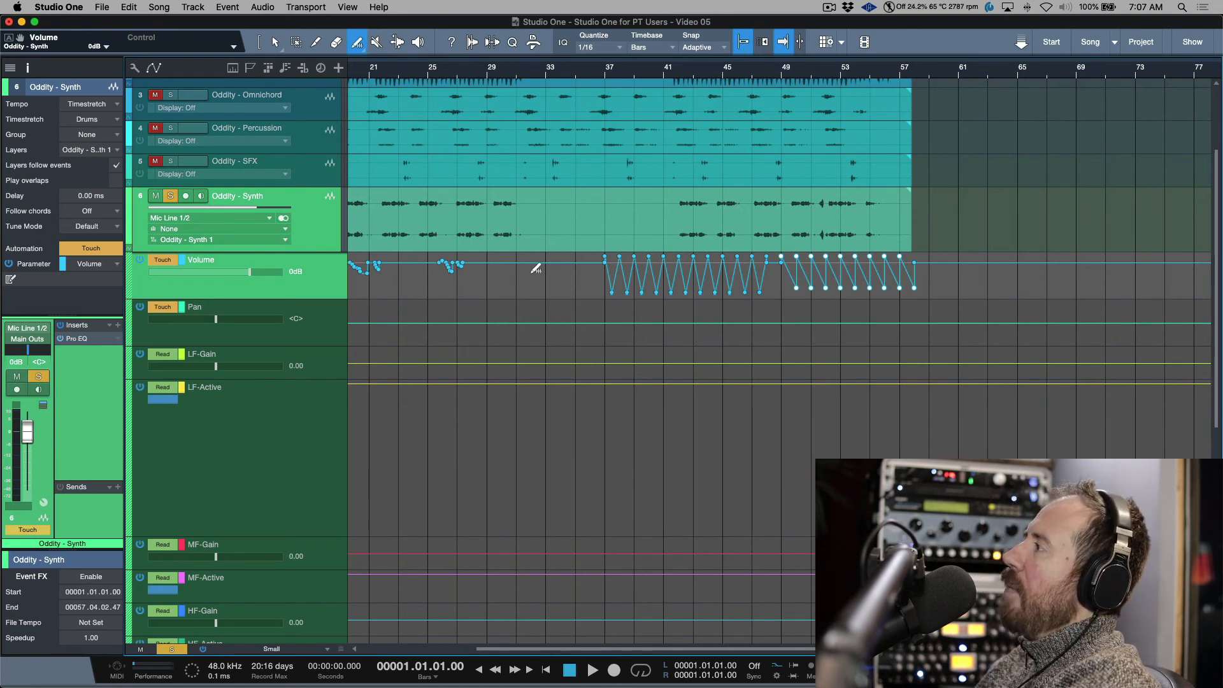
# Step: Paint a falling Parabola curve on the Volume envelope from about bar 32 to 34
pyautogui.click(363, 50)
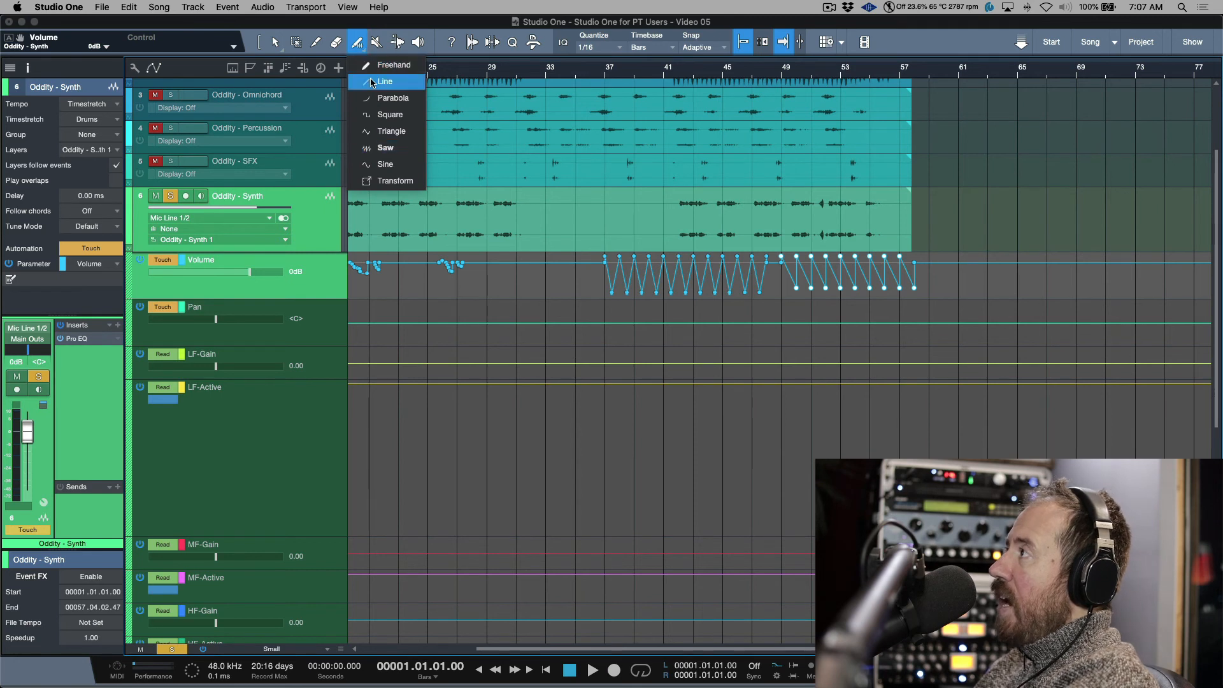
pyautogui.click(387, 97)
pyautogui.moveTo(532, 265); pyautogui.dragTo(566, 297)
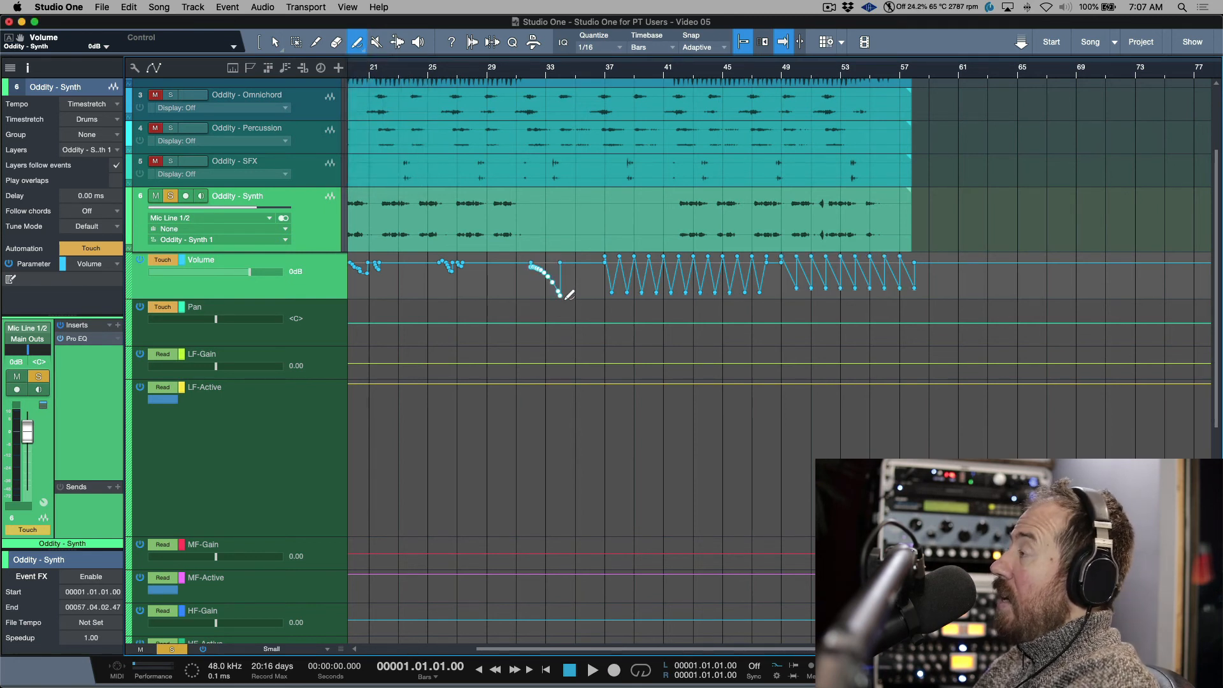
# Step: Frame the triangle and saw automation with the Transform tool and enlarge the Volume lane
pyautogui.click(366, 51)
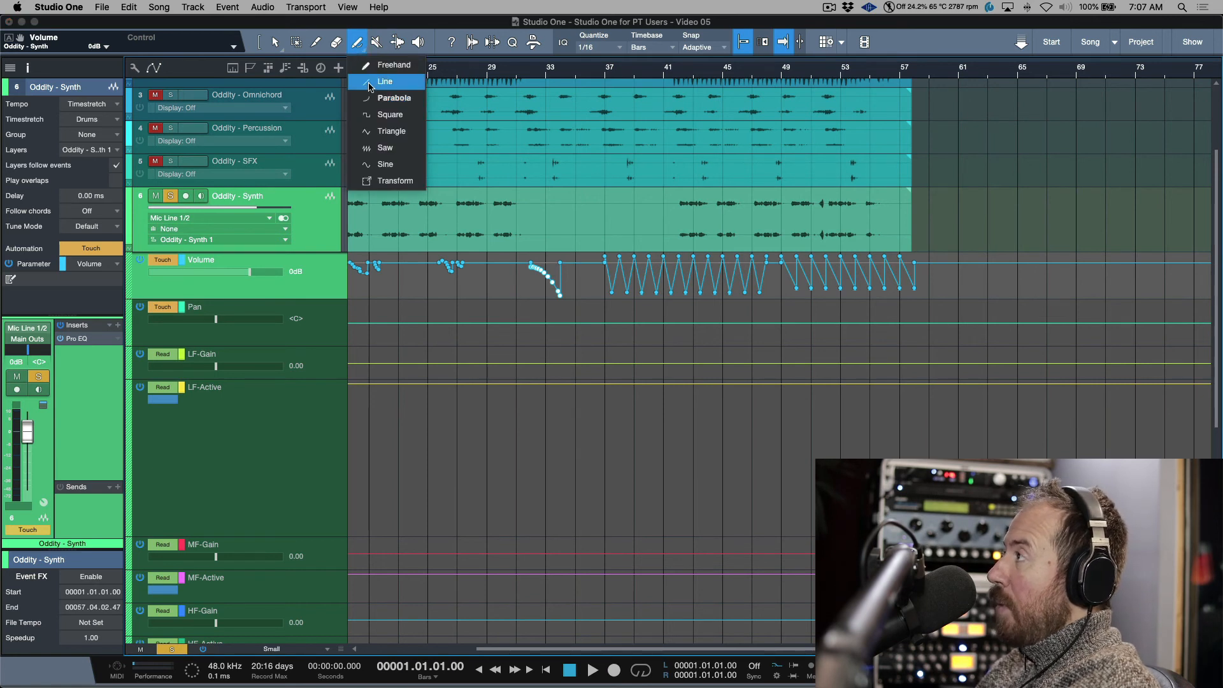
pyautogui.click(395, 181)
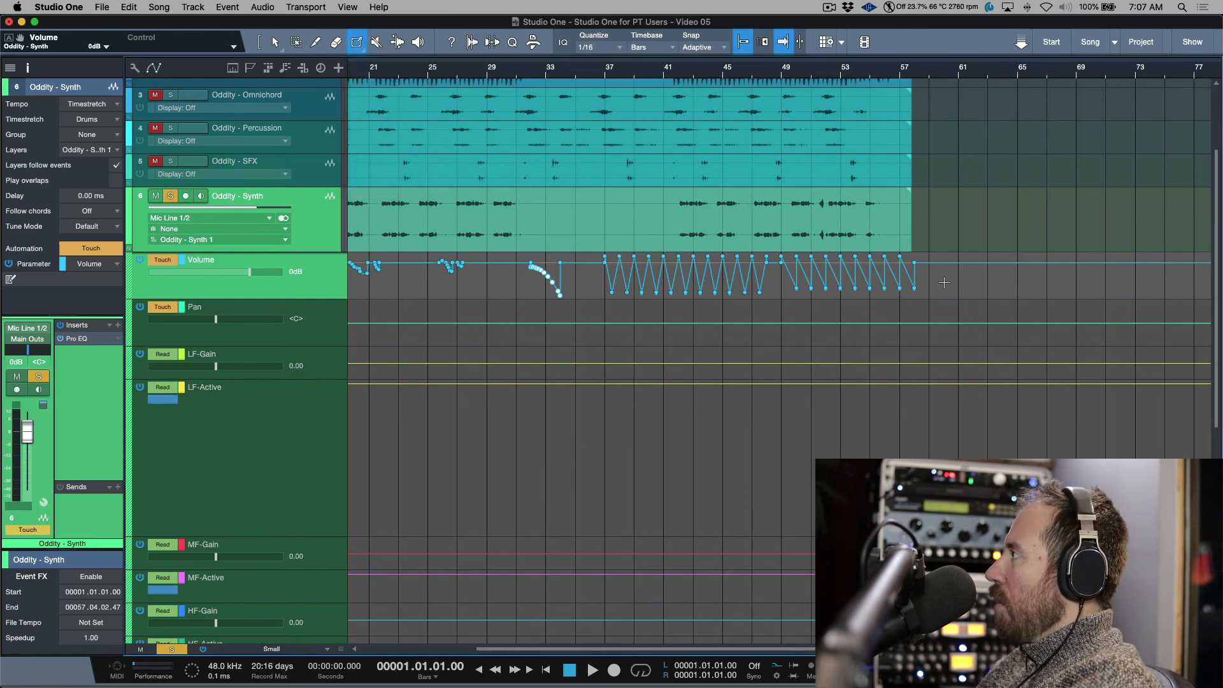
pyautogui.moveTo(944, 286)
pyautogui.mouseDown()
pyautogui.moveTo(591, 253)
pyautogui.moveTo(592, 231)
pyautogui.mouseUp()
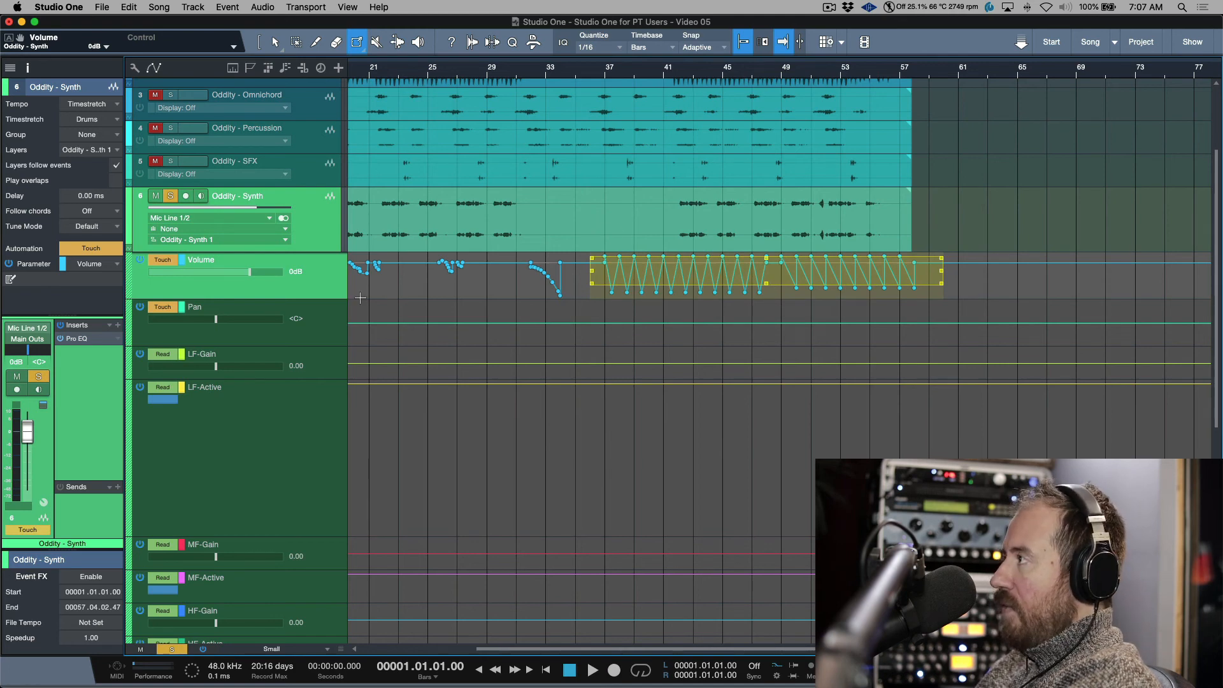
pyautogui.moveTo(339, 298); pyautogui.dragTo(340, 578)
pyautogui.moveTo(999, 284); pyautogui.dragTo(619, 571)
# Step: Frame the Volume dips between about bars 25 and 29 with the Transform tool and stretch them to about bar 31
pyautogui.moveTo(427, 280); pyautogui.dragTo(486, 393)
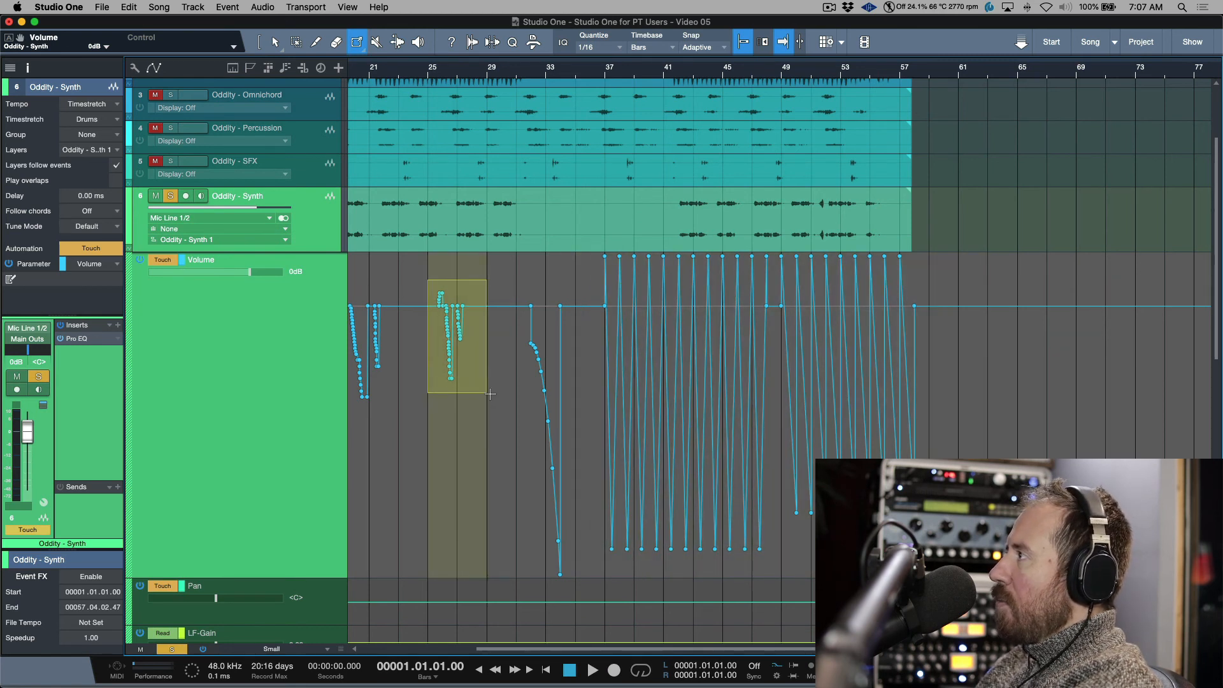
pyautogui.moveTo(457, 289); pyautogui.dragTo(514, 336)
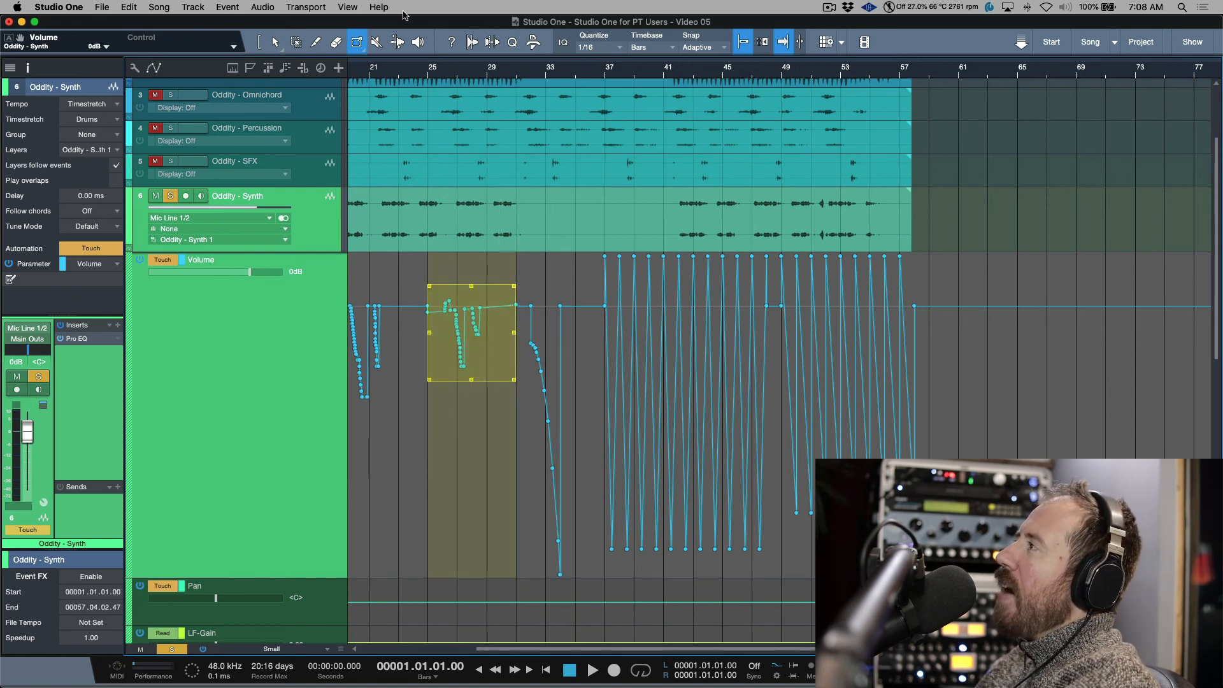
# Step: Frame the Volume dips from about bar 18 to 24 with the Transform tool, compress them vertically and stretch them to about bar 32
pyautogui.click(364, 49)
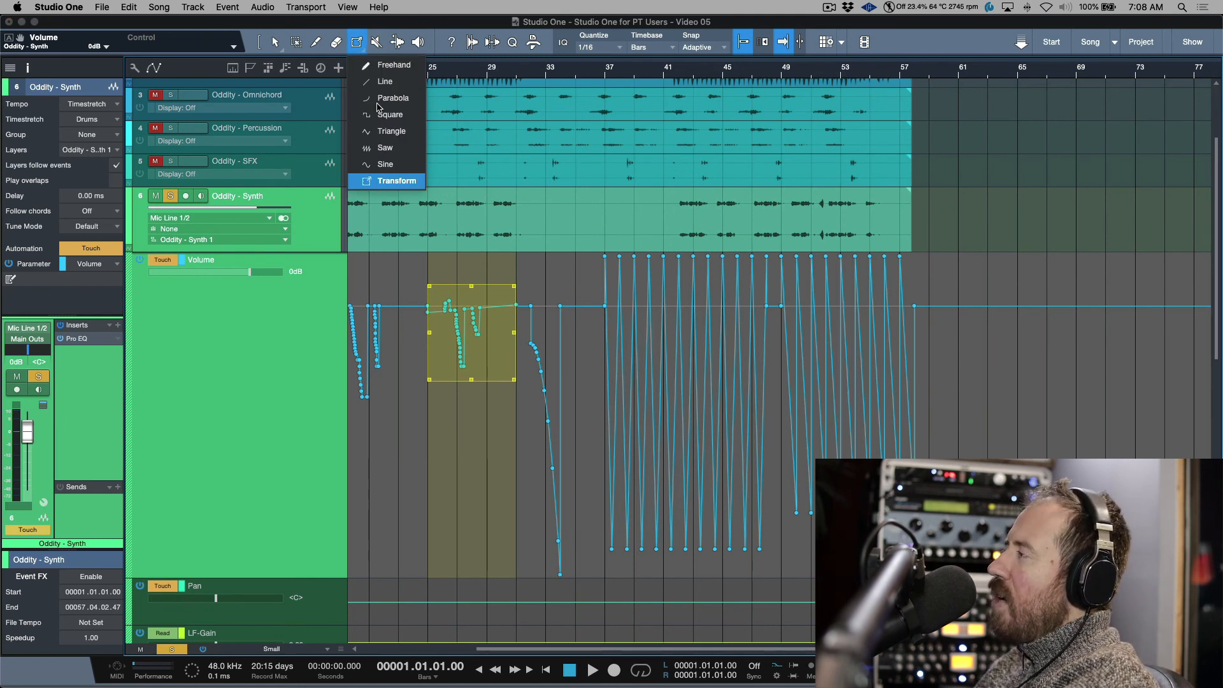
pyautogui.click(390, 130)
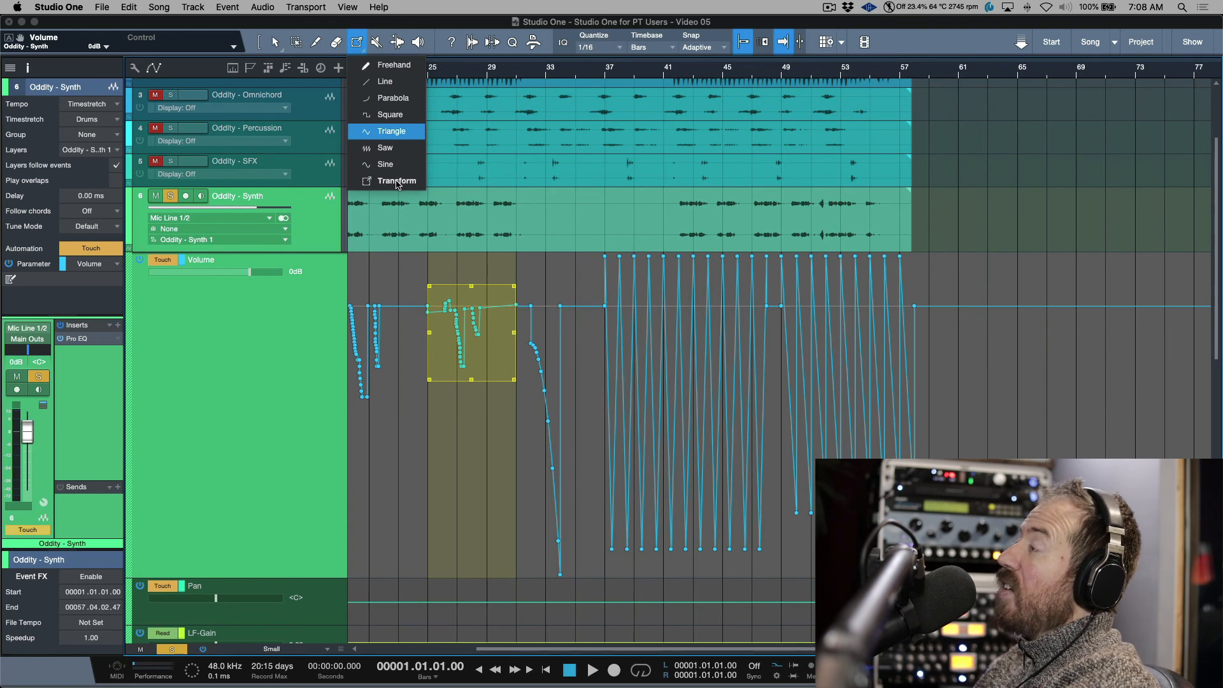
pyautogui.click(396, 181)
pyautogui.hscroll(-5, 449, 326)
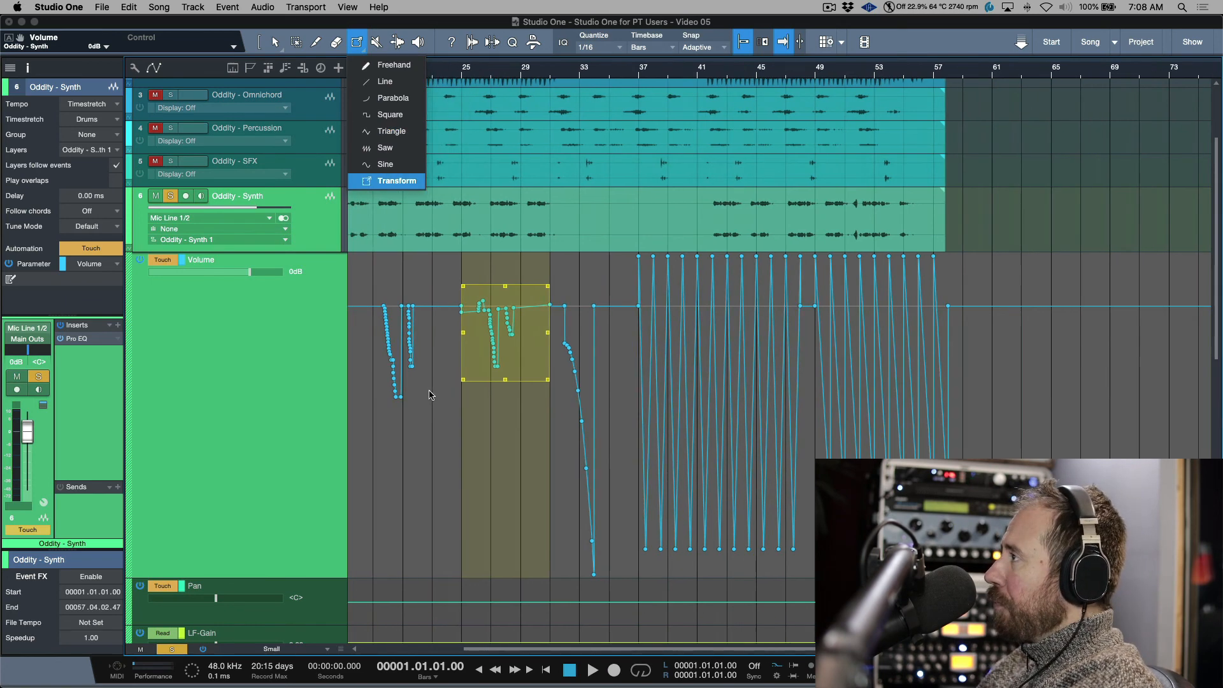
pyautogui.moveTo(442, 276)
pyautogui.mouseDown()
pyautogui.moveTo(513, 422)
pyautogui.moveTo(528, 426)
pyautogui.mouseUp()
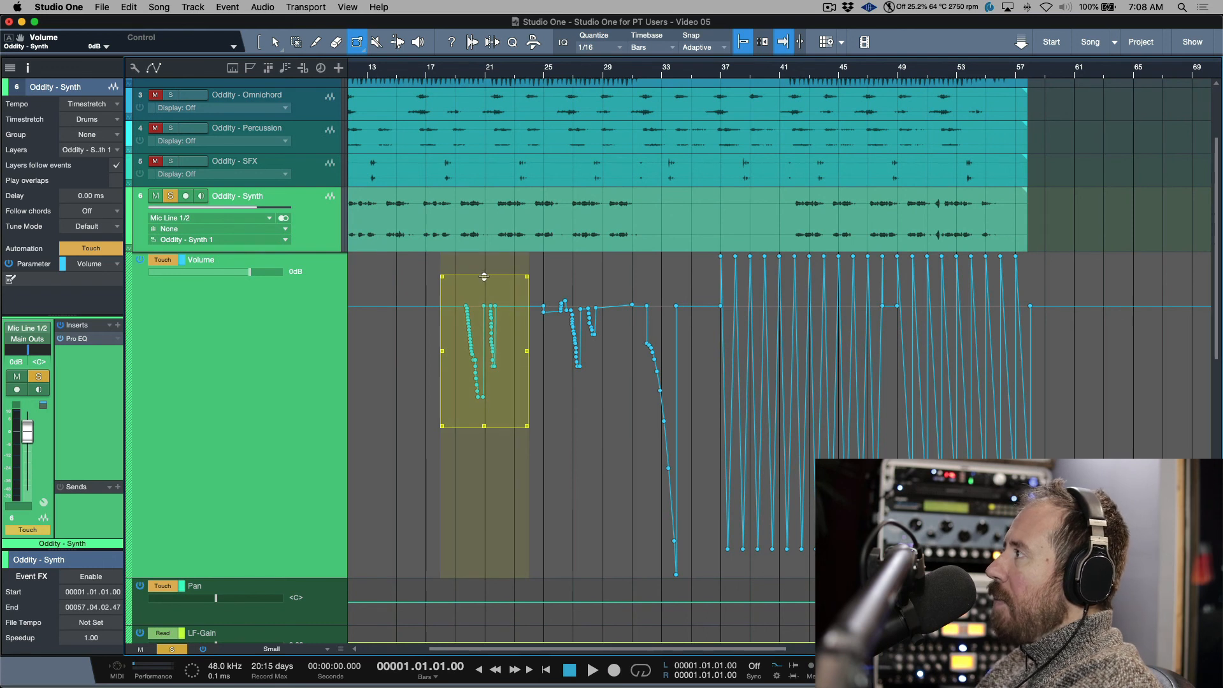
pyautogui.moveTo(484, 277); pyautogui.dragTo(485, 295)
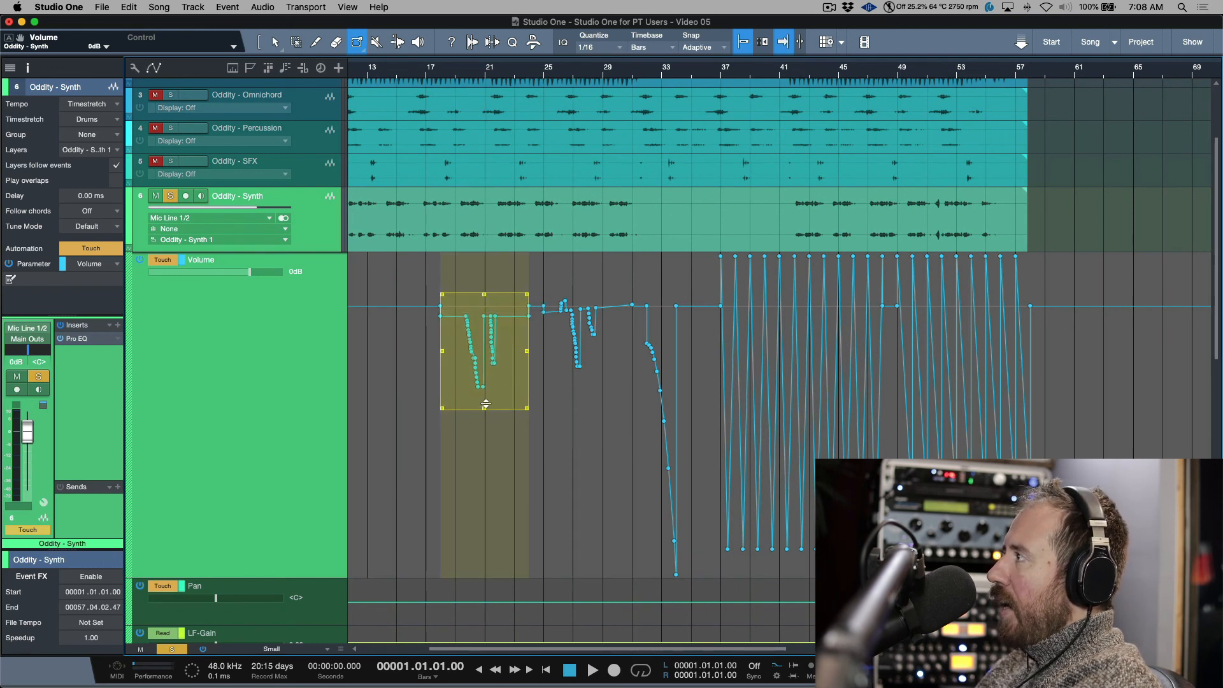
pyautogui.moveTo(485, 403); pyautogui.dragTo(485, 396)
pyautogui.moveTo(527, 357); pyautogui.dragTo(653, 372)
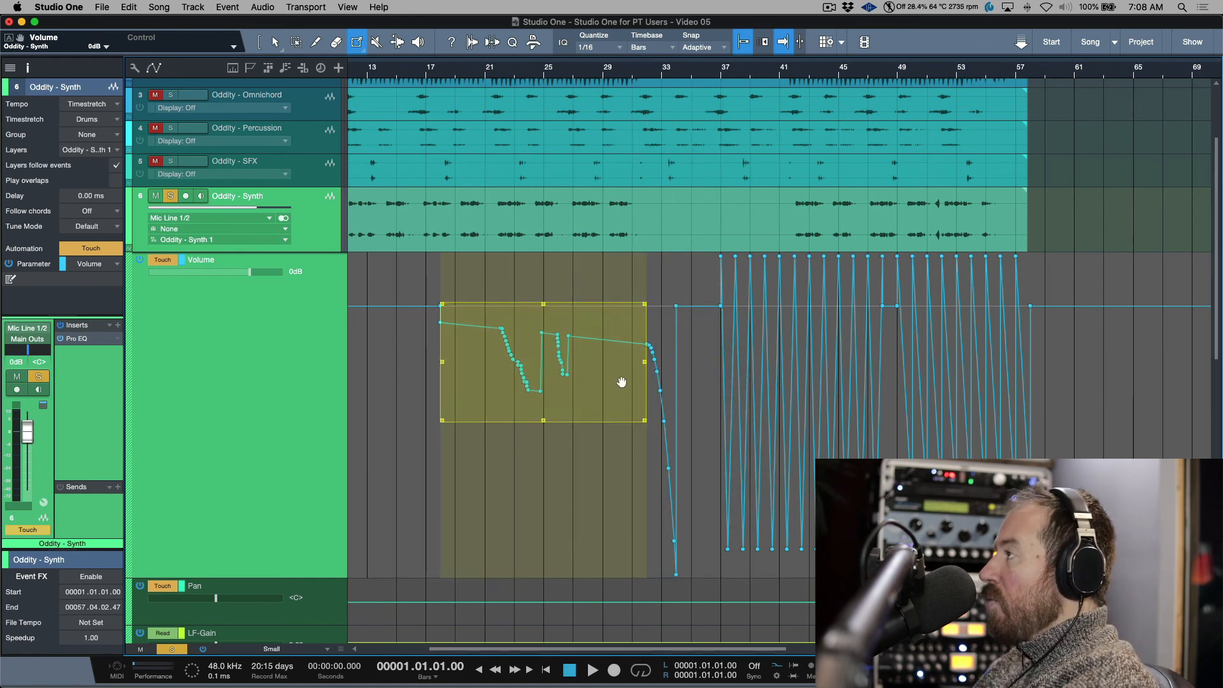
# Step: Shrink the Volume lane, clear the Transform selection and open the advanced Automation preferences
pyautogui.keyDown('super'); pyautogui.click(258, 341); pyautogui.keyUp('super')
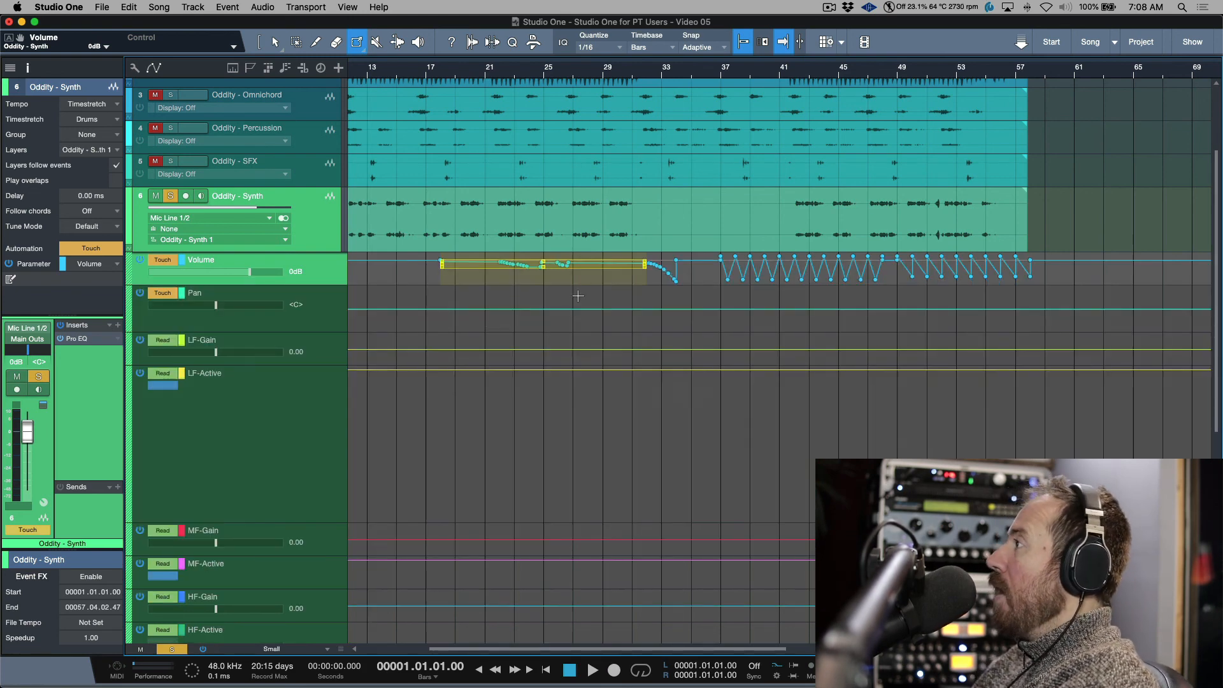
pyautogui.click(595, 279)
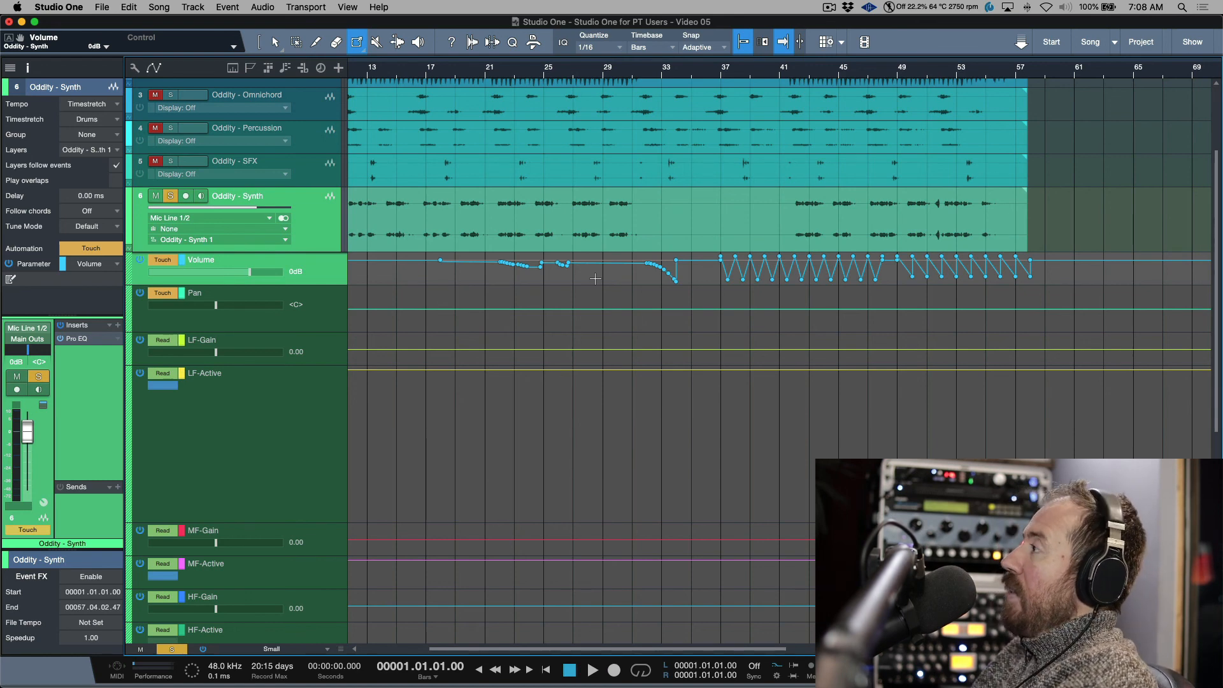
pyautogui.press('super+comma')
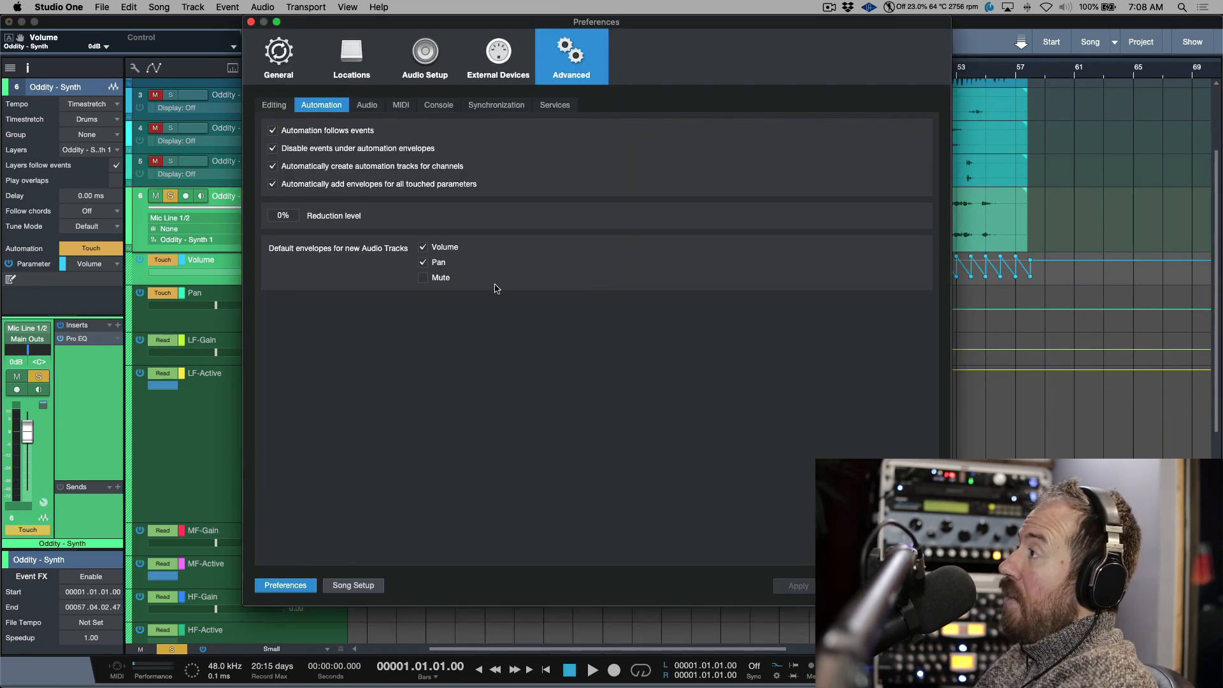